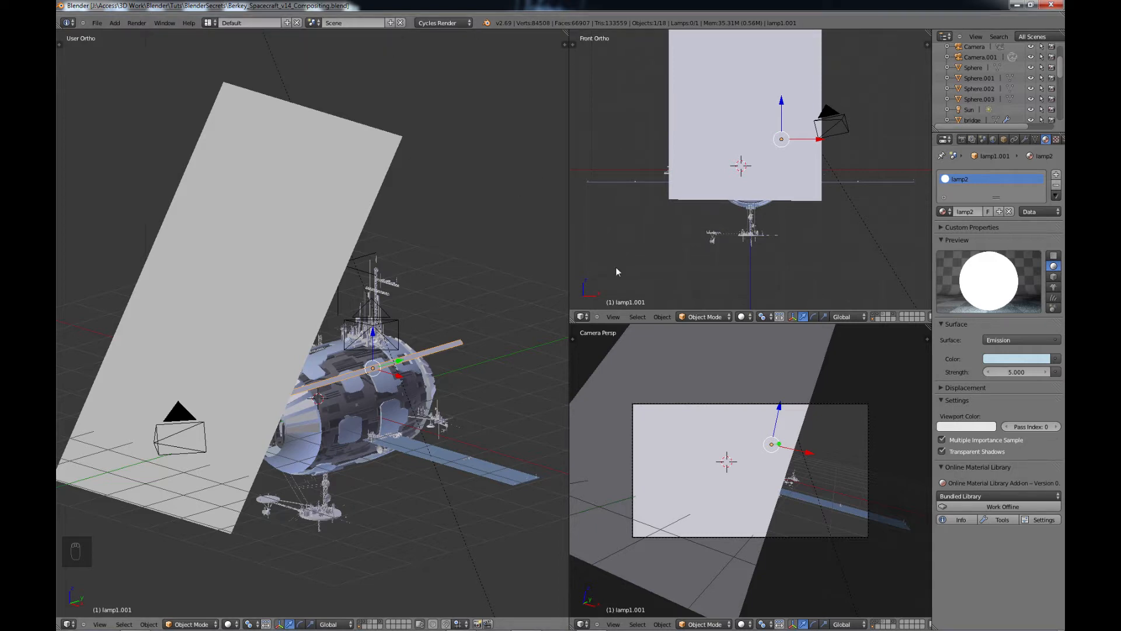
Select the scene camera and check the spacecraft in wireframe in the camera view, restoring solid shading.
right_click(841, 404)
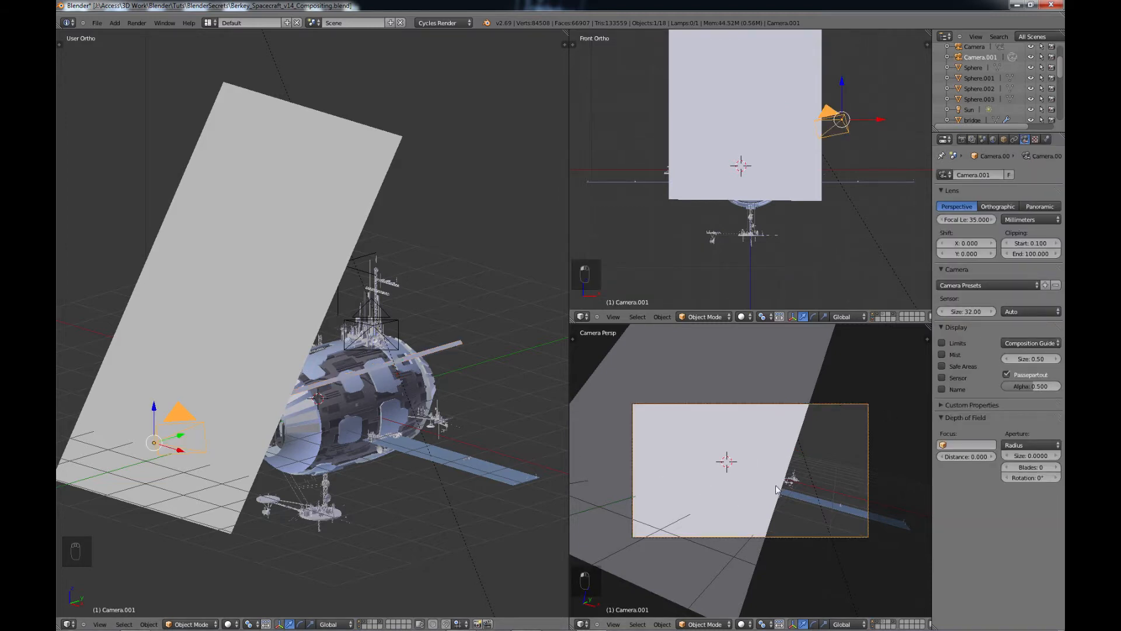
key("z")
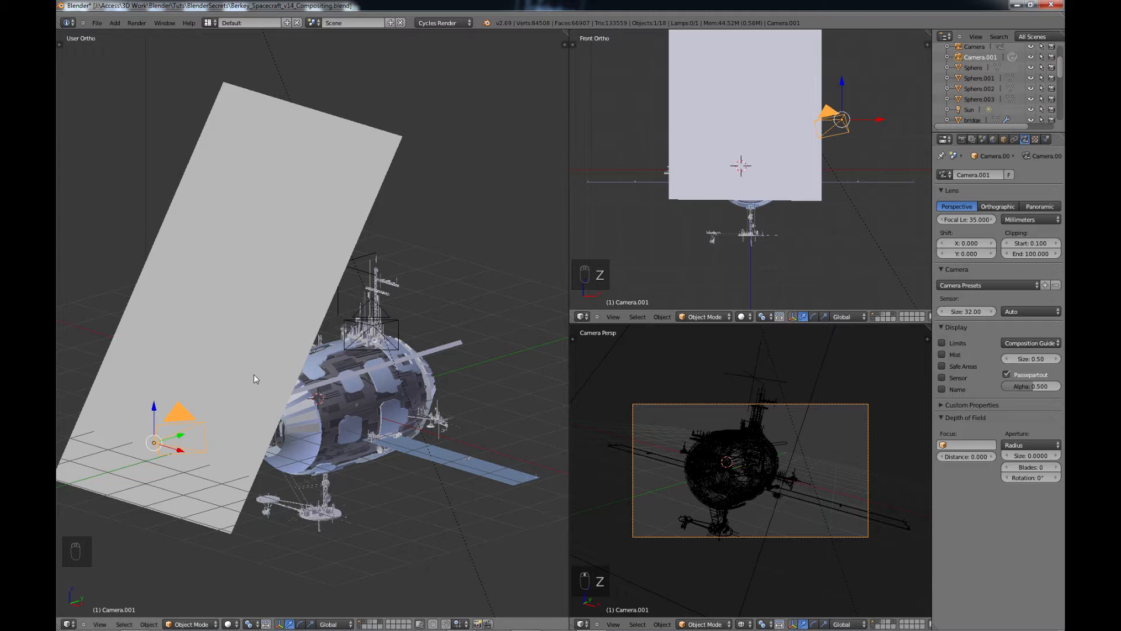
key("z")
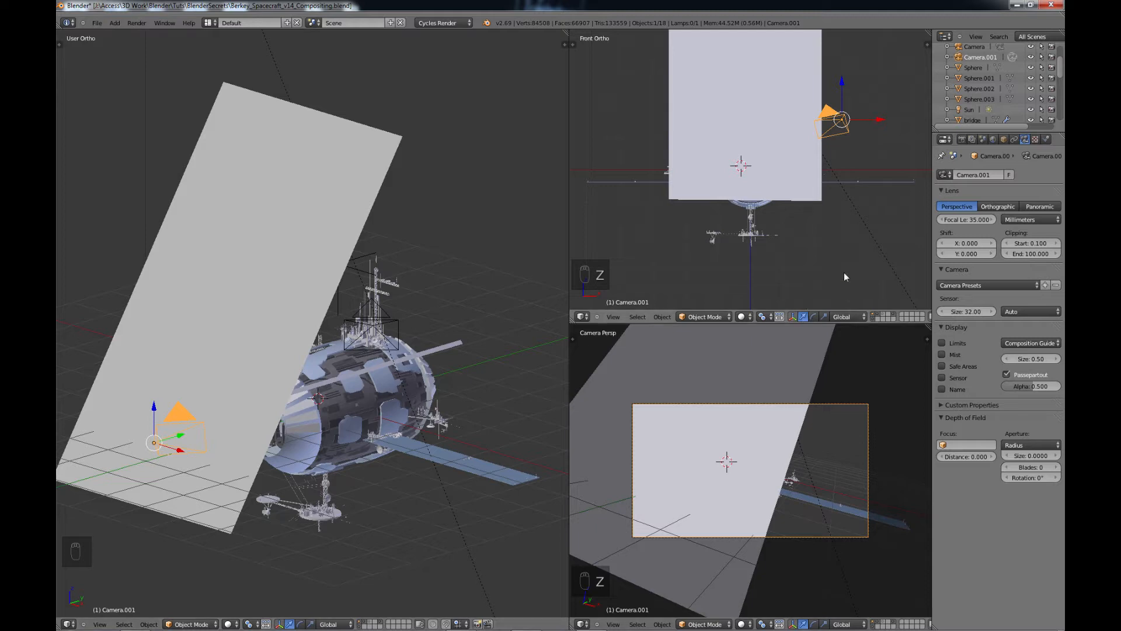
Open the render layer settings and make the scene layers holding the spacecraft and its lights visible together.
left_click(972, 140)
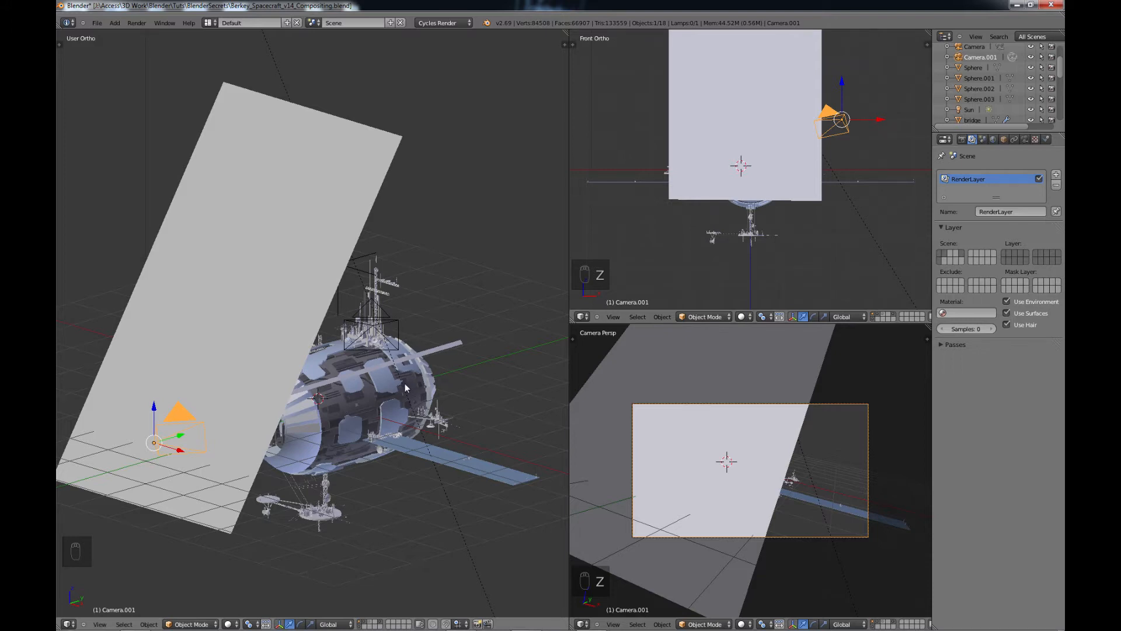
left_click(359, 624)
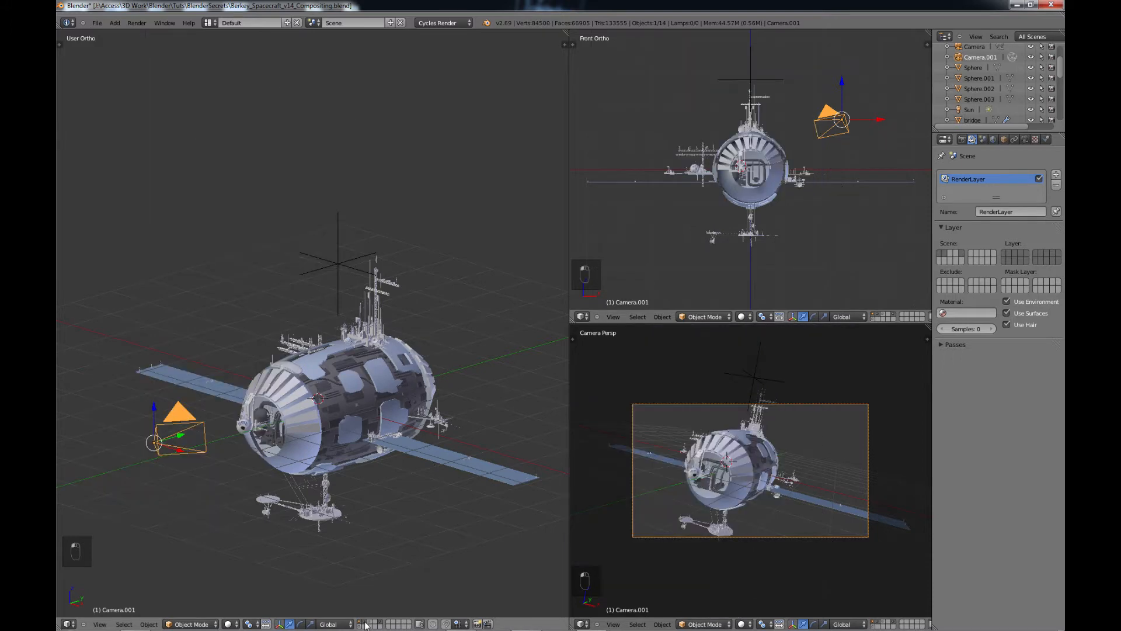
left_click(359, 625)
left_click(374, 627, "shift")
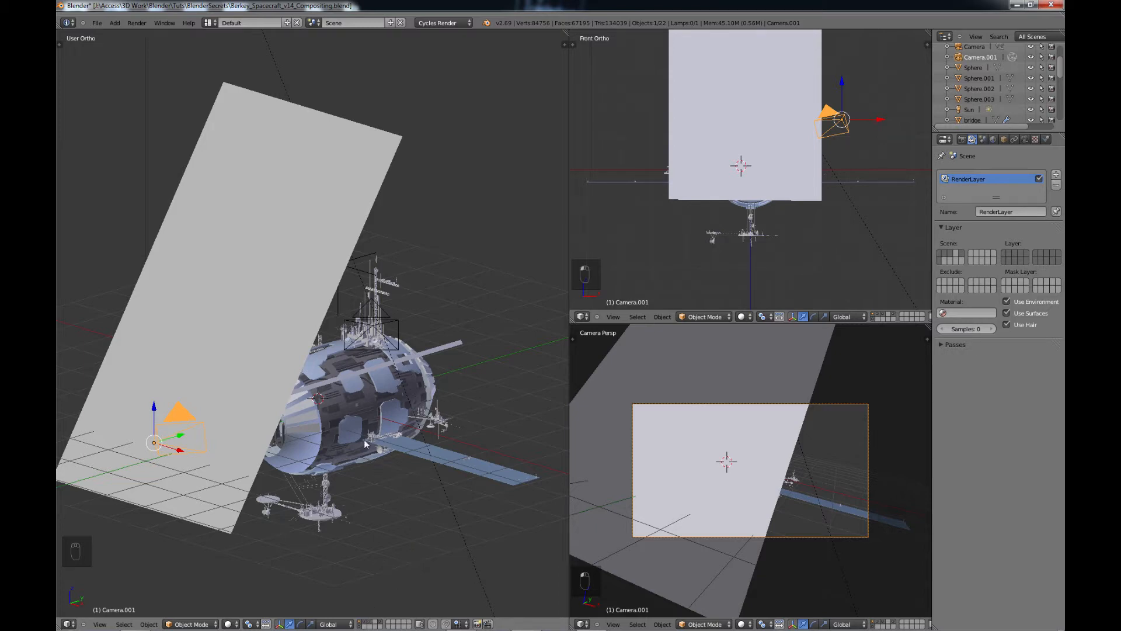
Select the greebles object and examine the small lights and details around the spacecraft's hull and antennas.
middle_click_drag(345, 419, 380, 455)
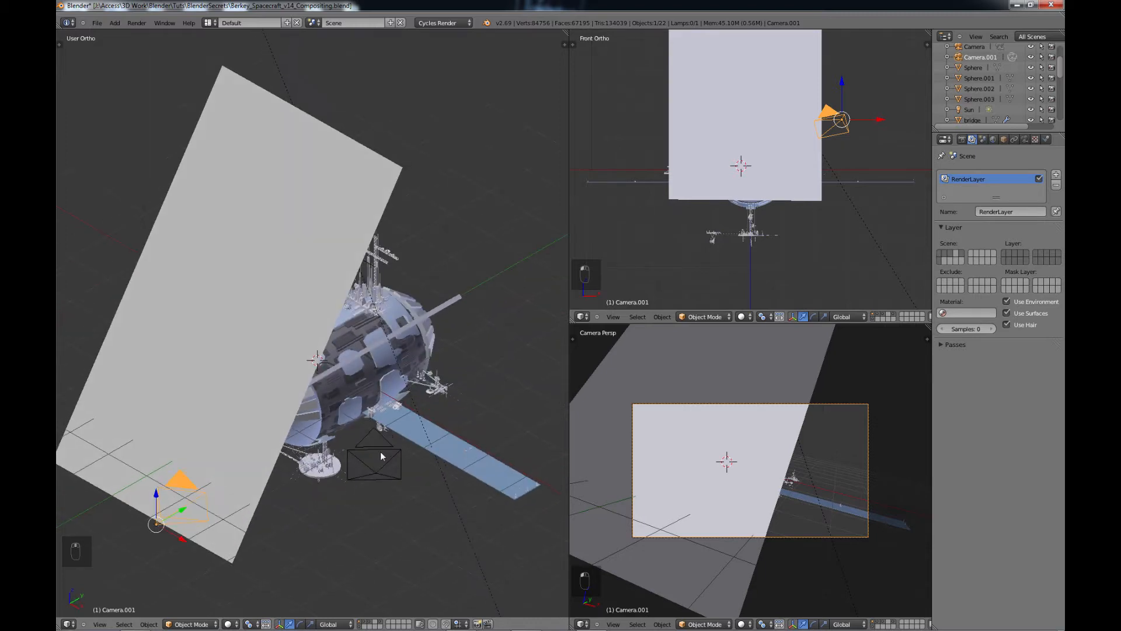
scroll(381, 455, "up", 6)
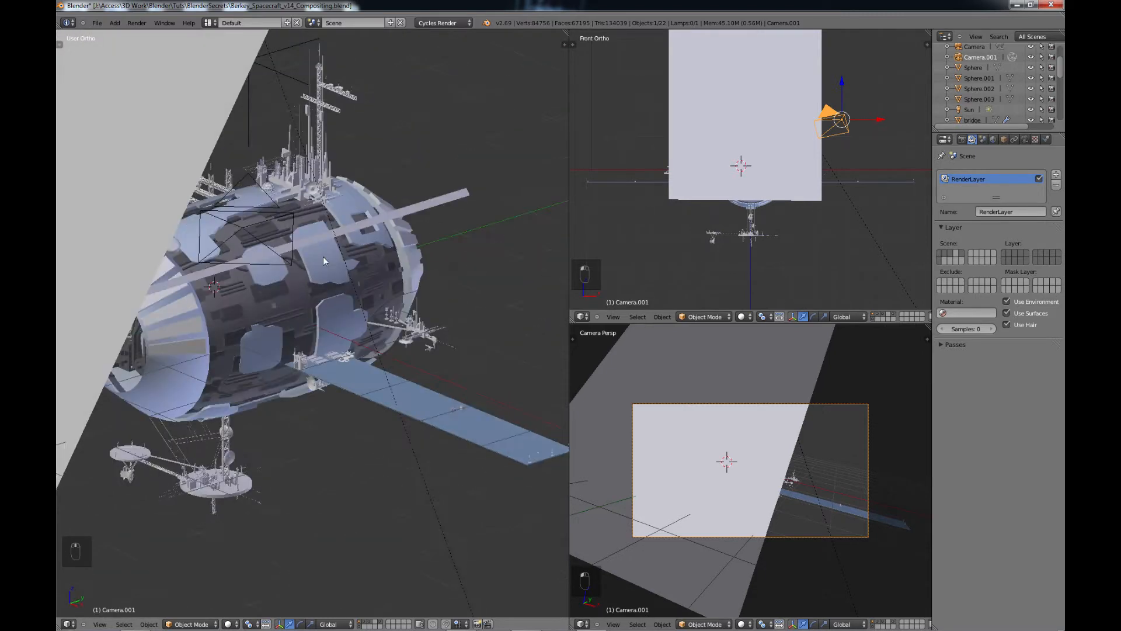
middle_click_drag(323, 257, 323, 222)
right_click(347, 164)
middle_click_drag(332, 276, 354, 303, "shift")
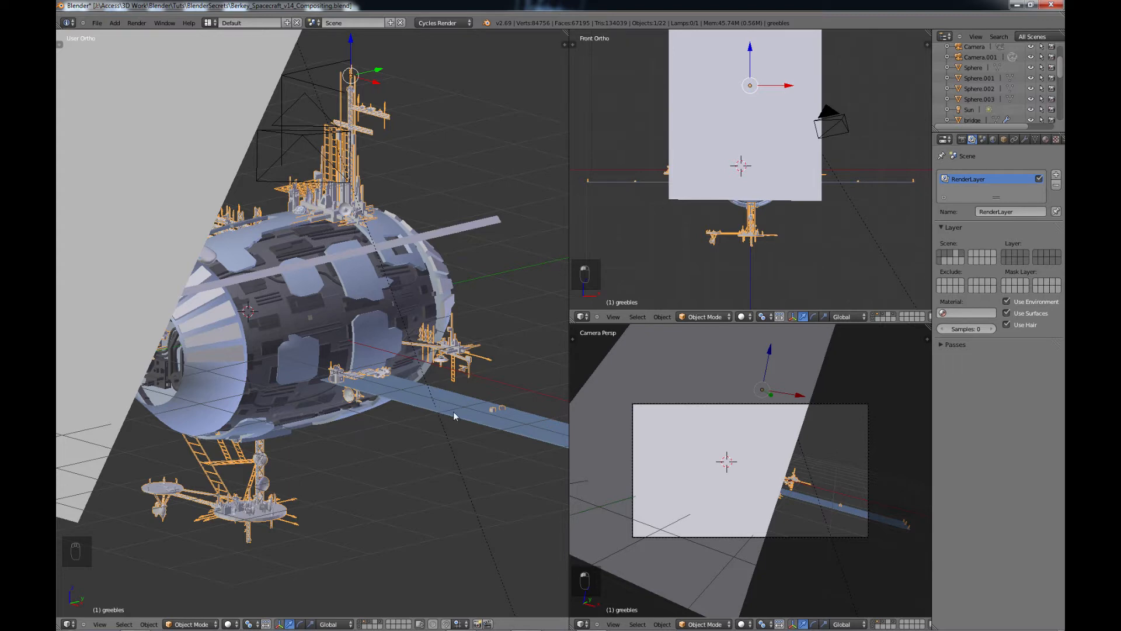
scroll(453, 411, "down", 2)
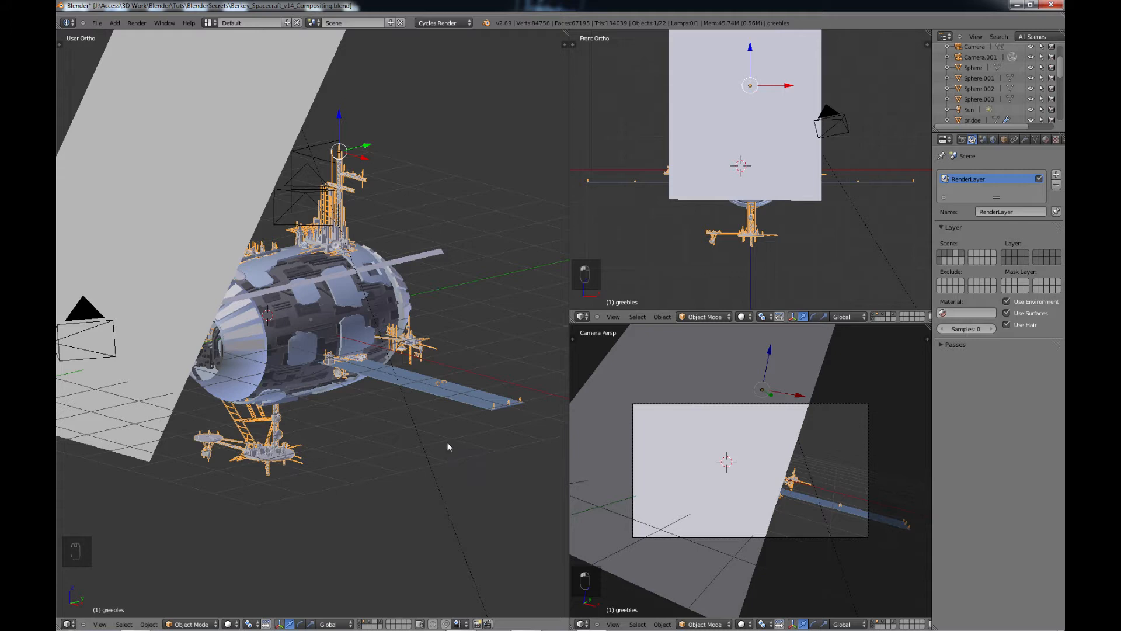
middle_click_drag(402, 437, 481, 437)
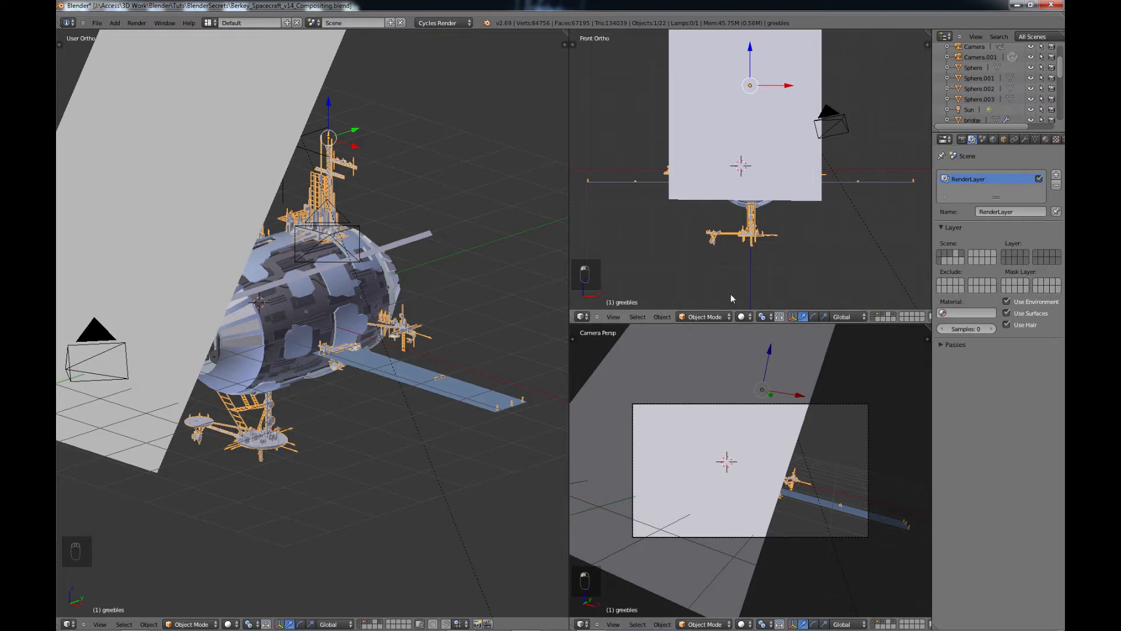
Isolate individual scene layers to check their contents, and make all the used layers visible again.
left_click(964, 254)
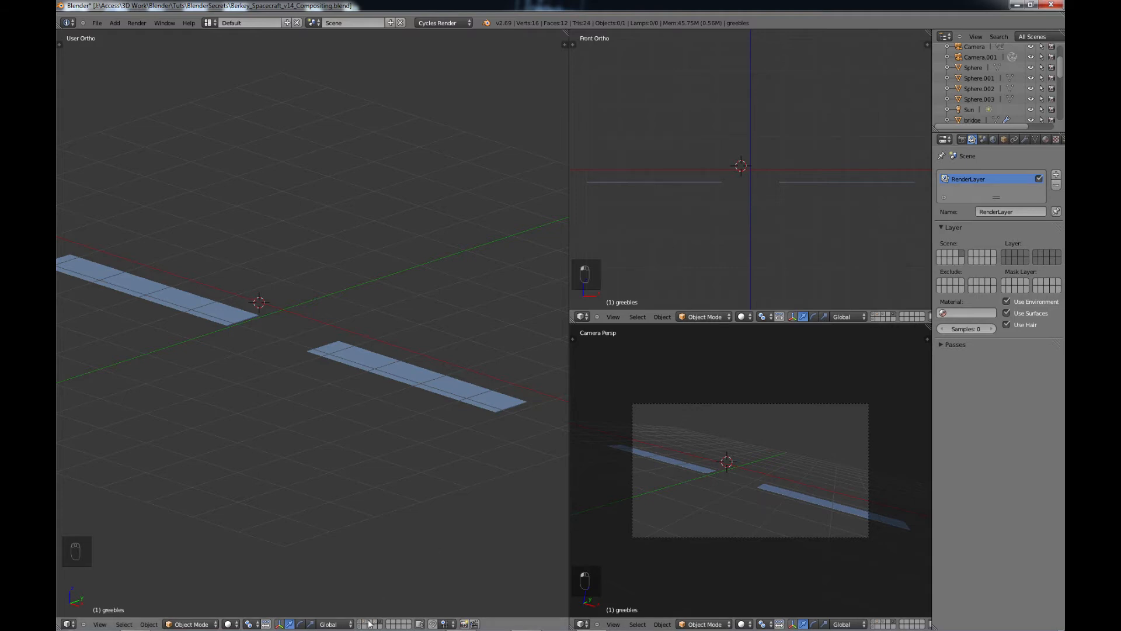
left_click(940, 258)
left_click(941, 261, "shift")
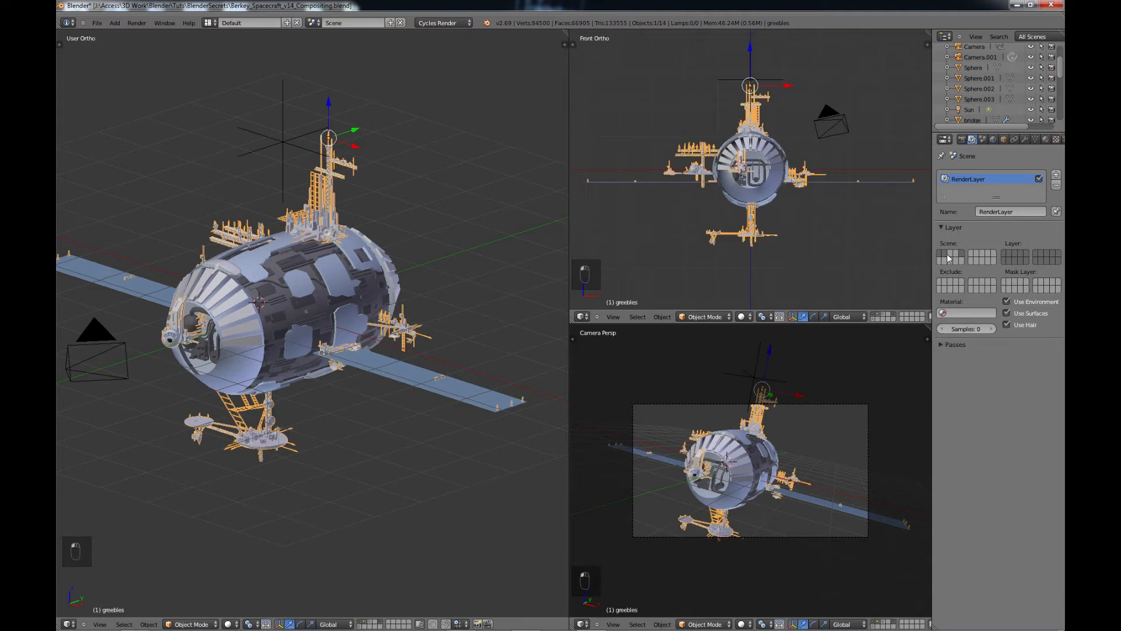
left_click(940, 261, "shift")
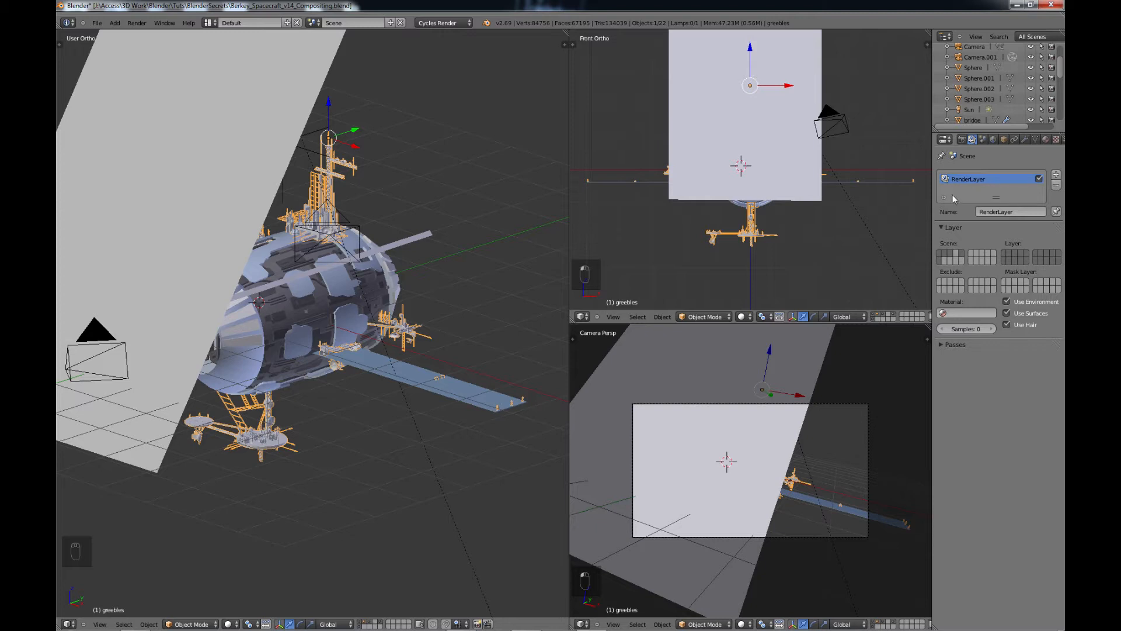
Add a new render layer named RunningLights.
left_click(1056, 175)
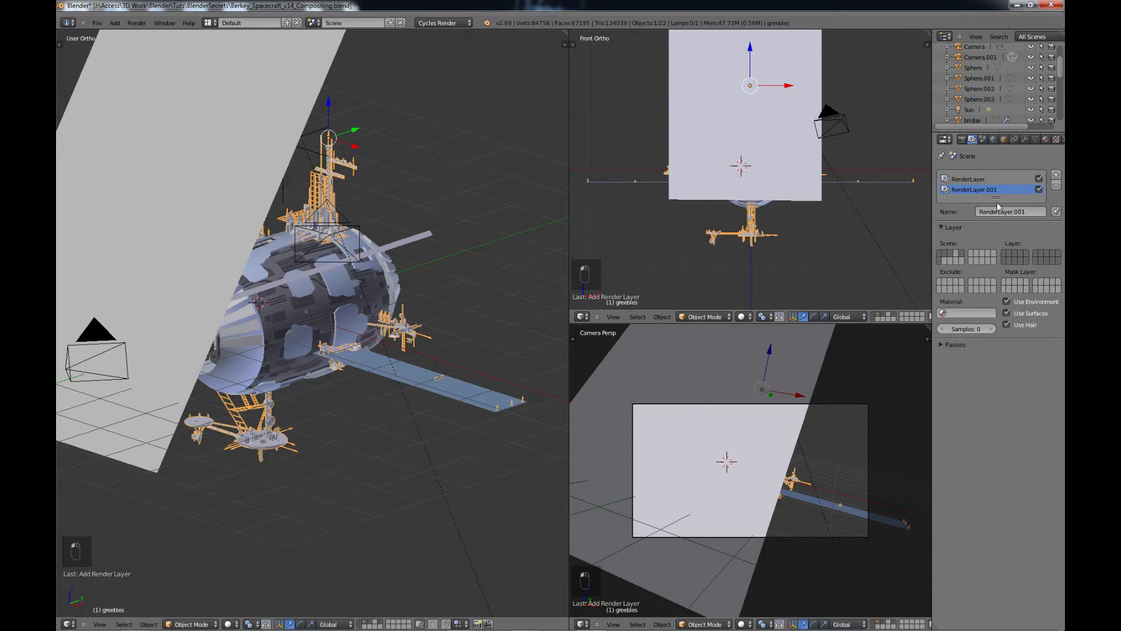
left_click(1028, 212)
type("funningLights")
key("Return")
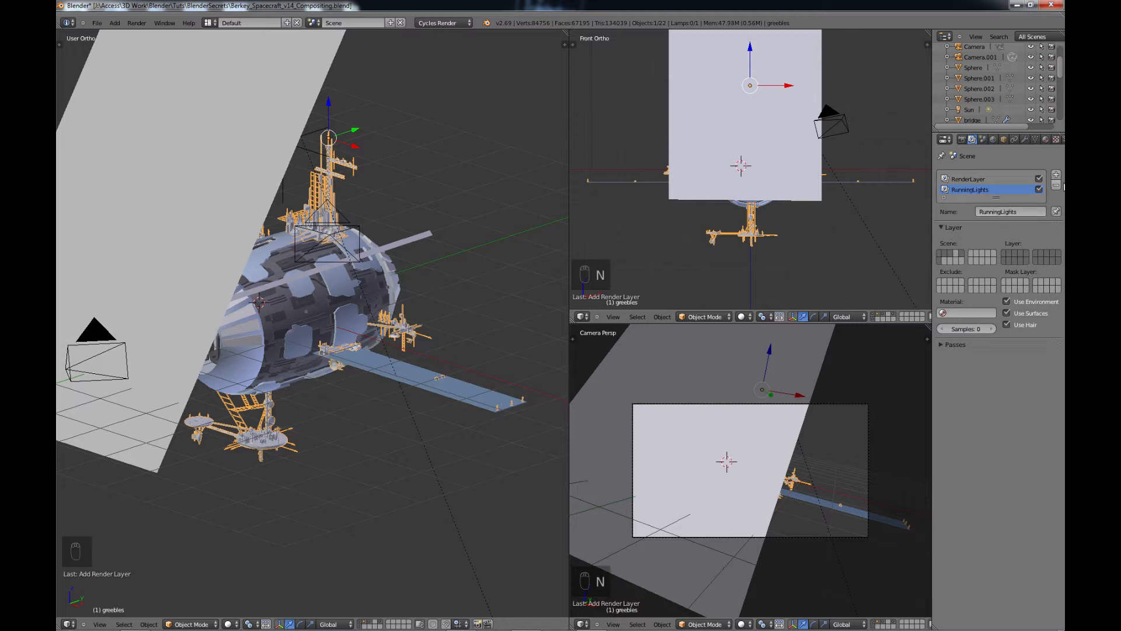
Add another render layer named GreebleLights.
left_click(1057, 177)
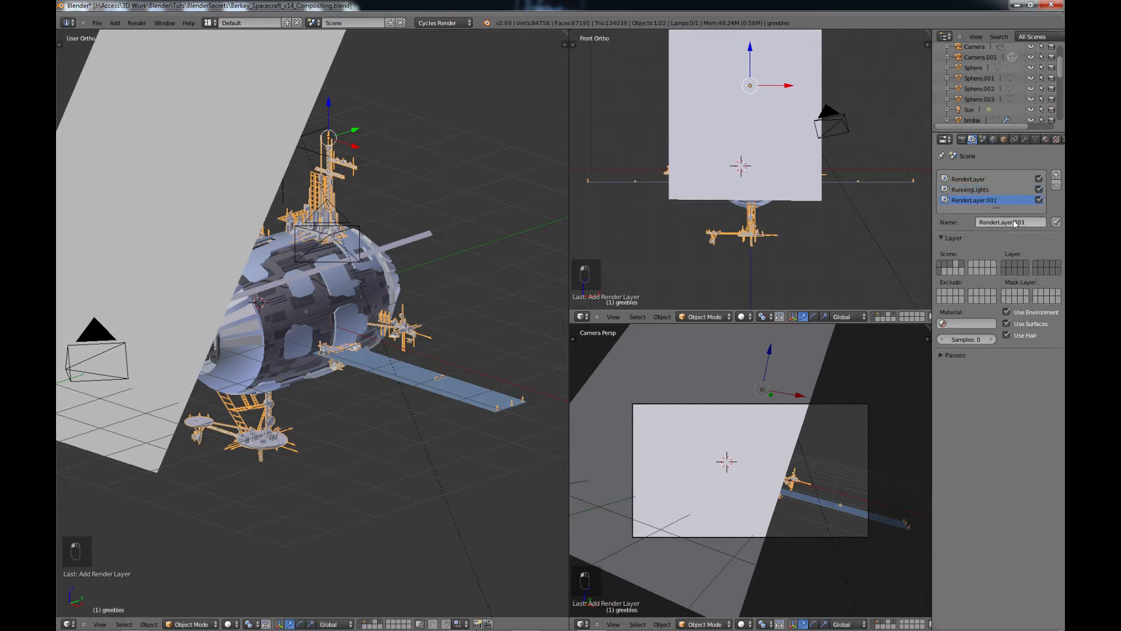
left_click(1015, 223)
type("GreebleLight")
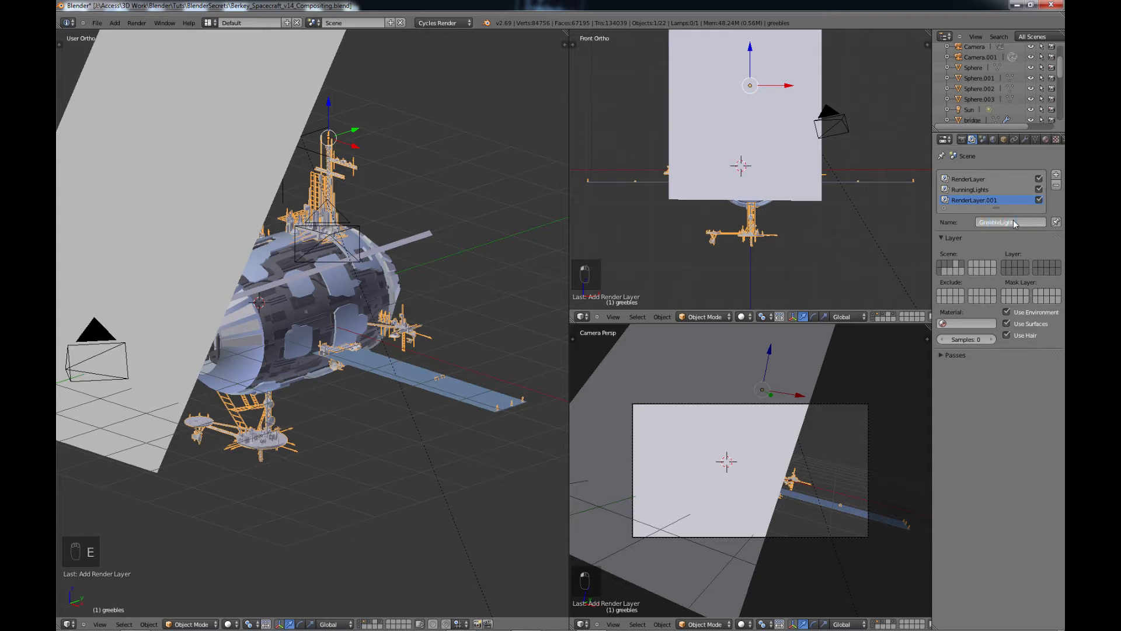
key("Return")
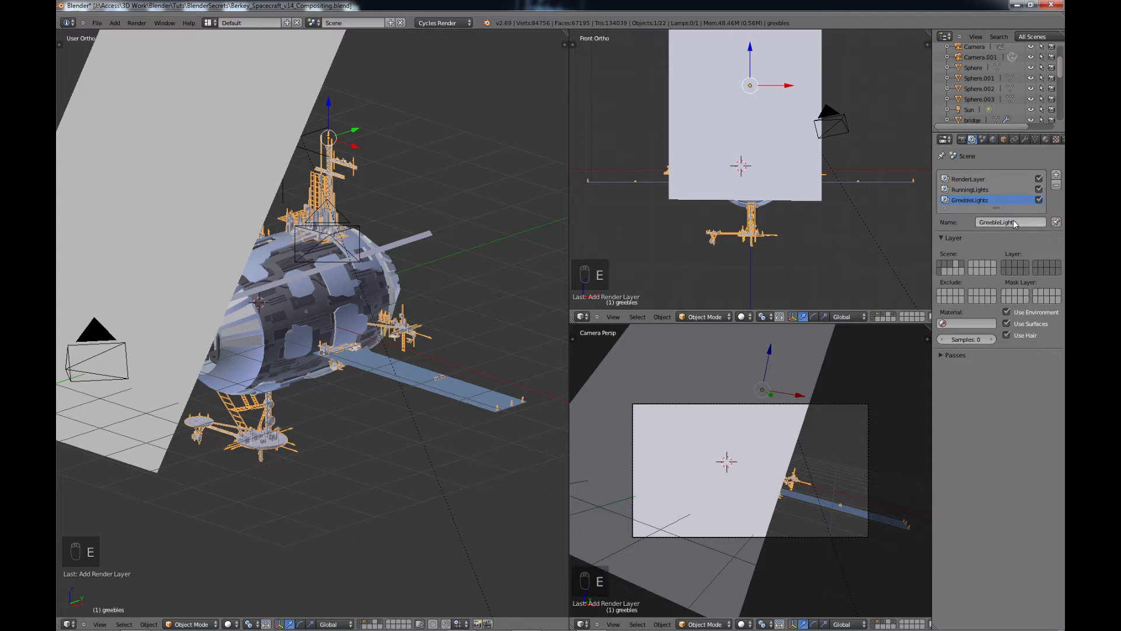
Turn off Use Environment for the main RenderLayer.
left_click(973, 178)
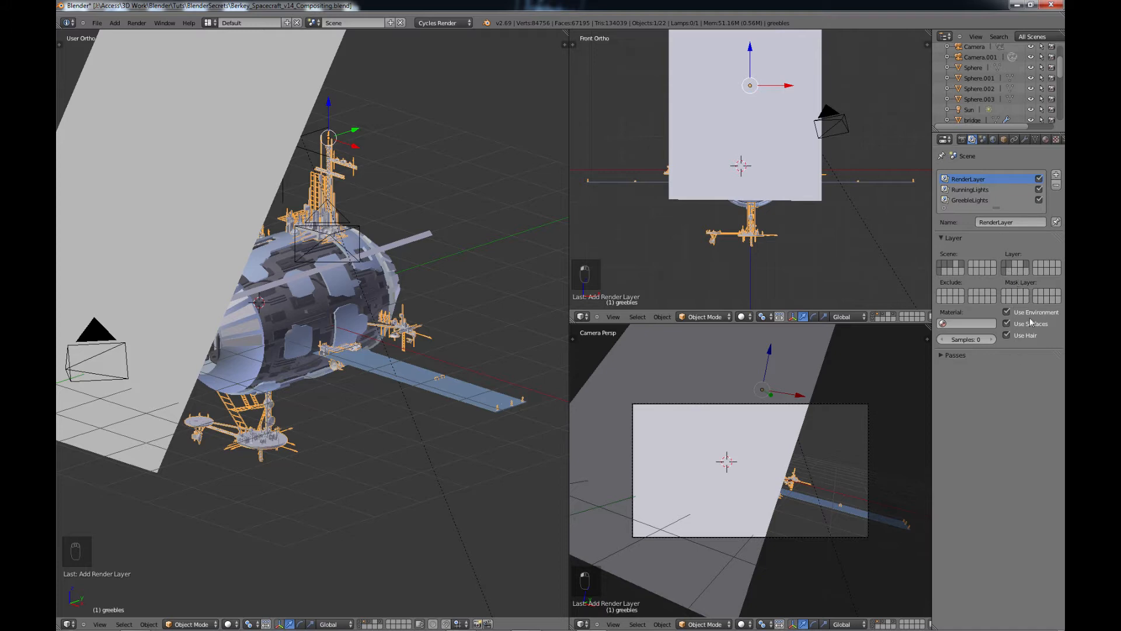
left_click(1006, 312)
Include only the third scene layer in RunningLights and only the second in GreebleLights, comparing both with the main RenderLayer.
left_click(966, 189)
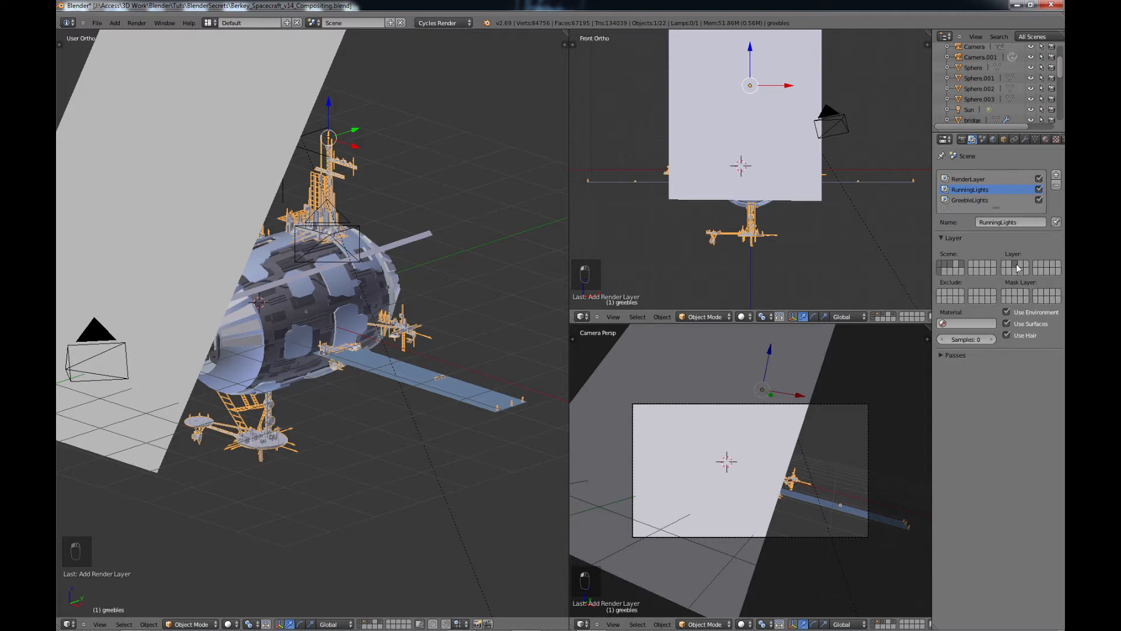
left_click(973, 180)
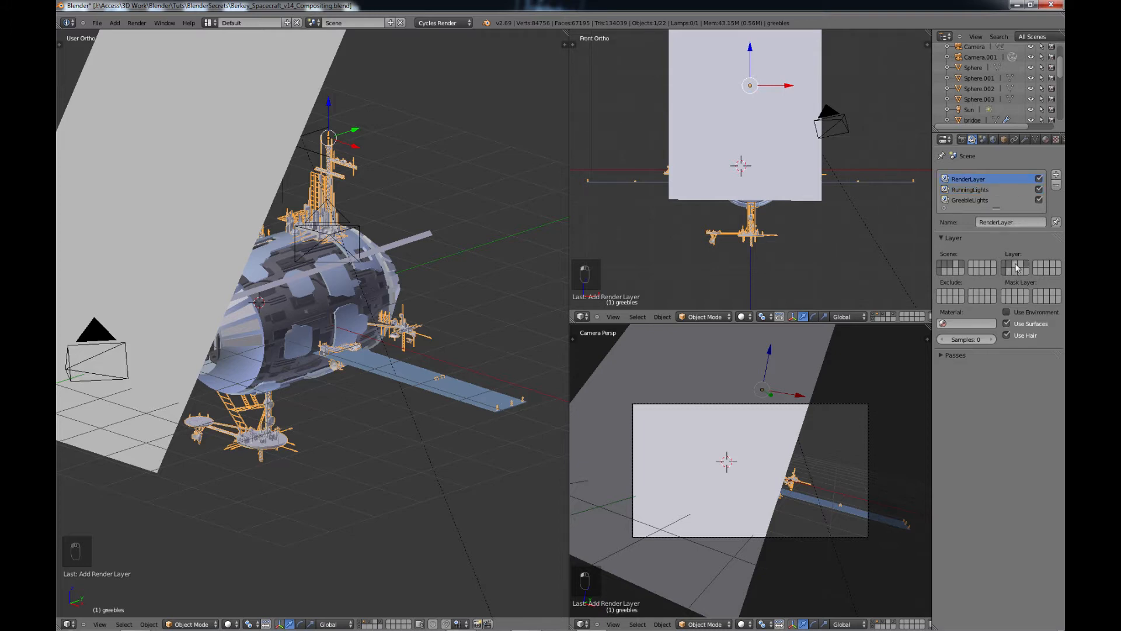
left_click(965, 191)
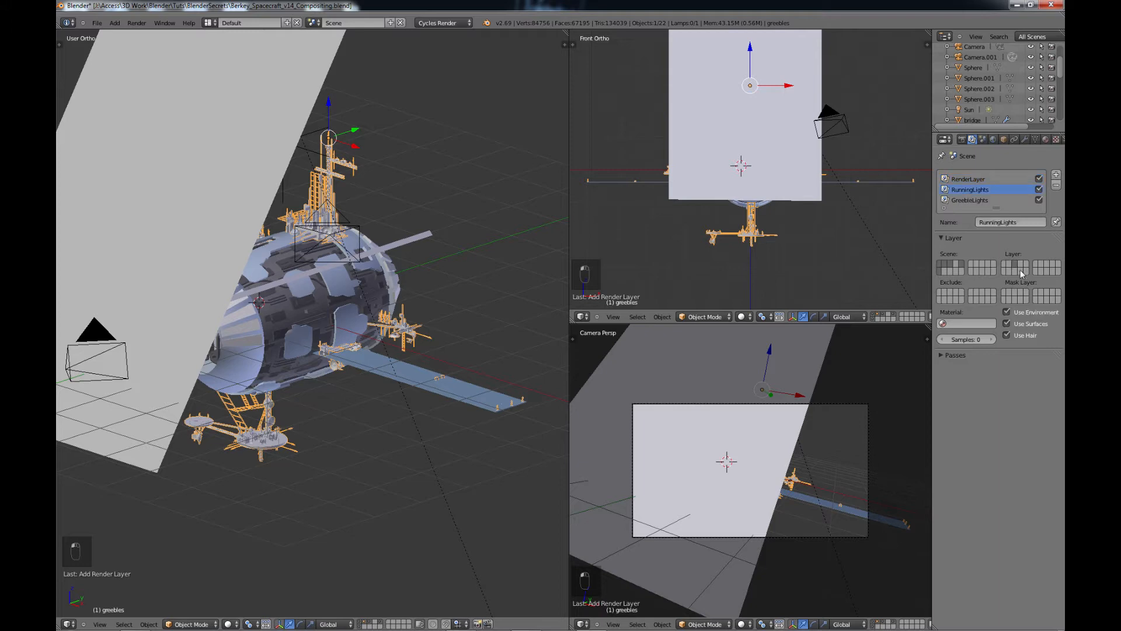
left_click(964, 200)
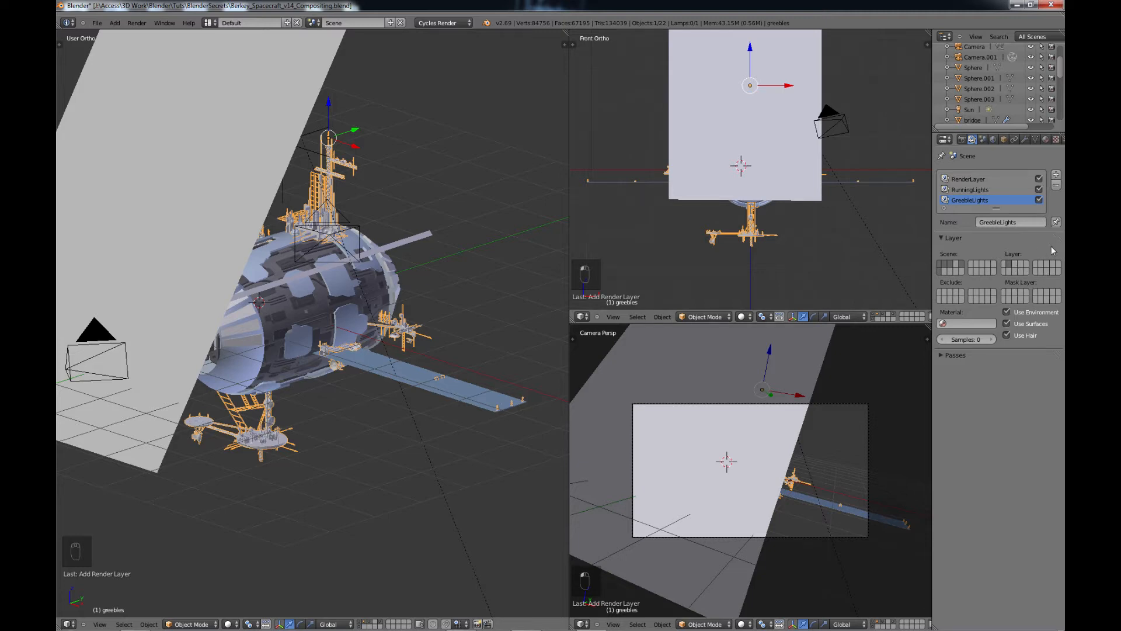
left_click(975, 180)
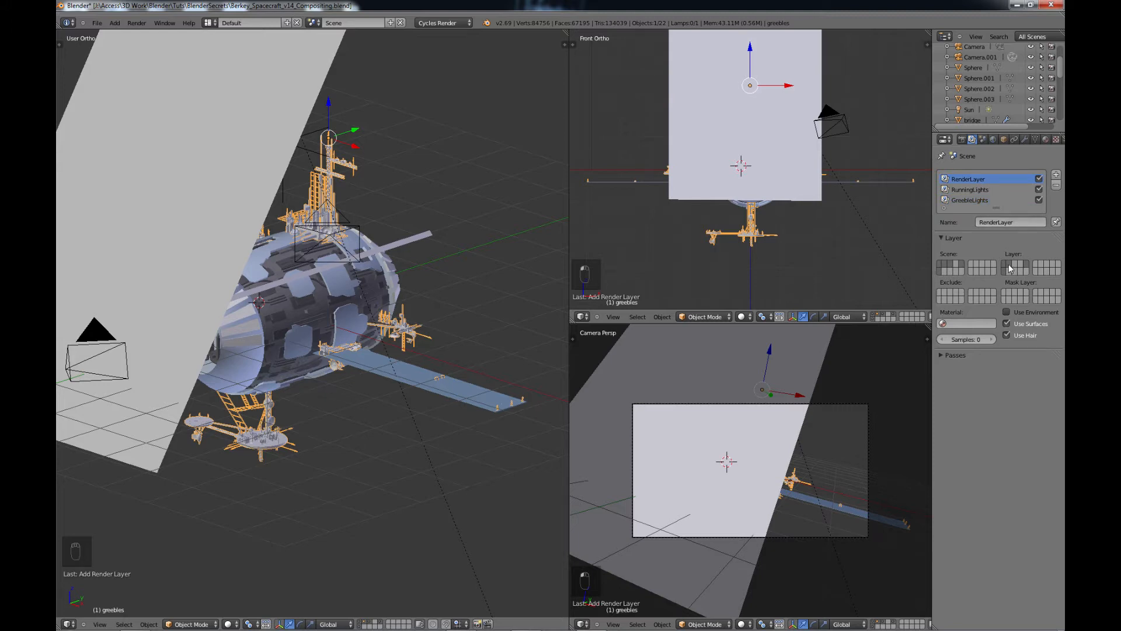
left_click(966, 200)
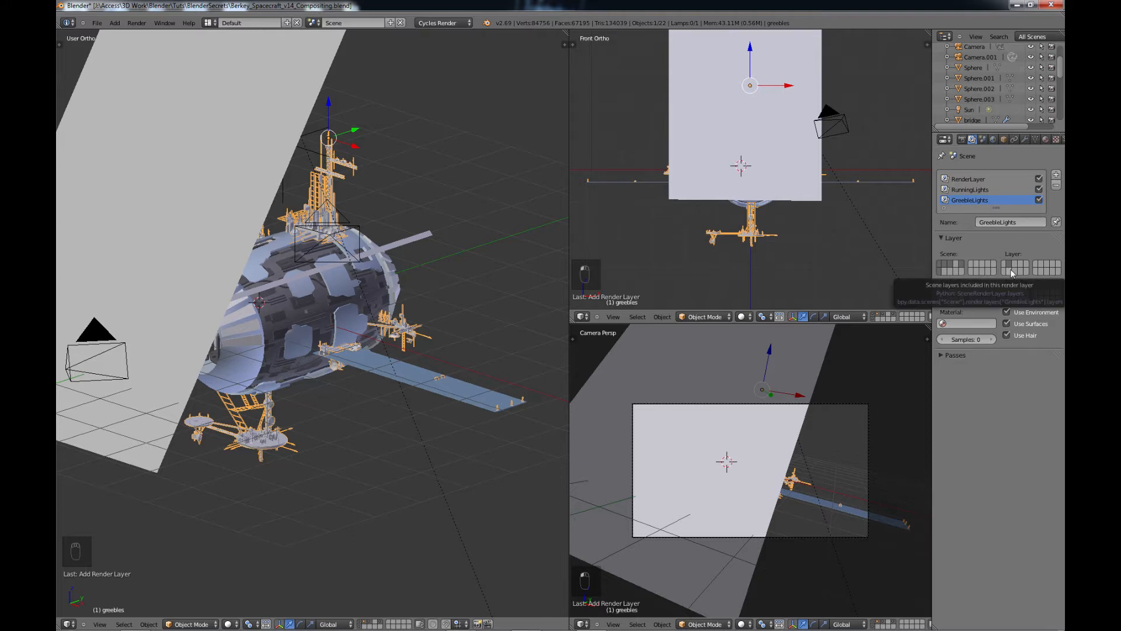
left_click(978, 179)
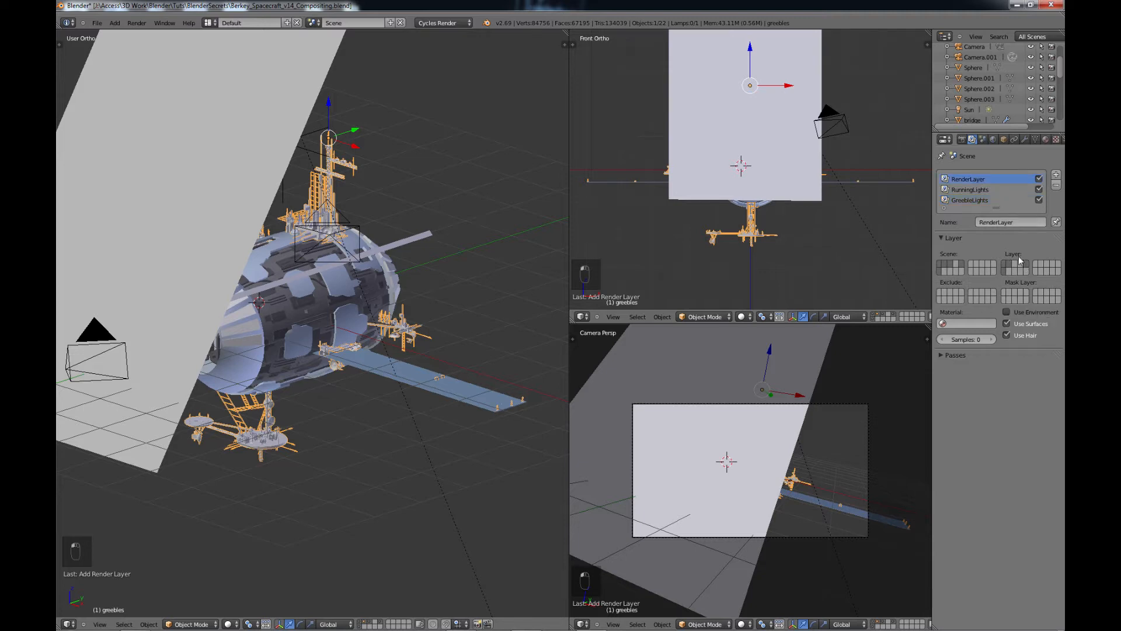
Turn off Use Environment for the GreebleLights and RunningLights render layers.
left_click(978, 200)
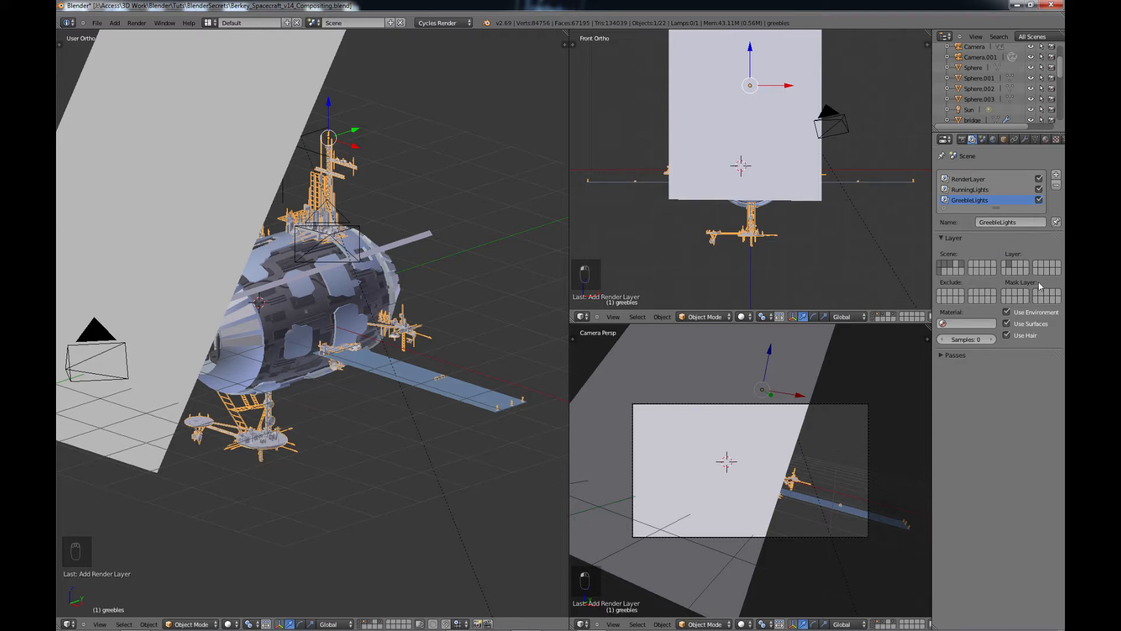
left_click(1005, 311)
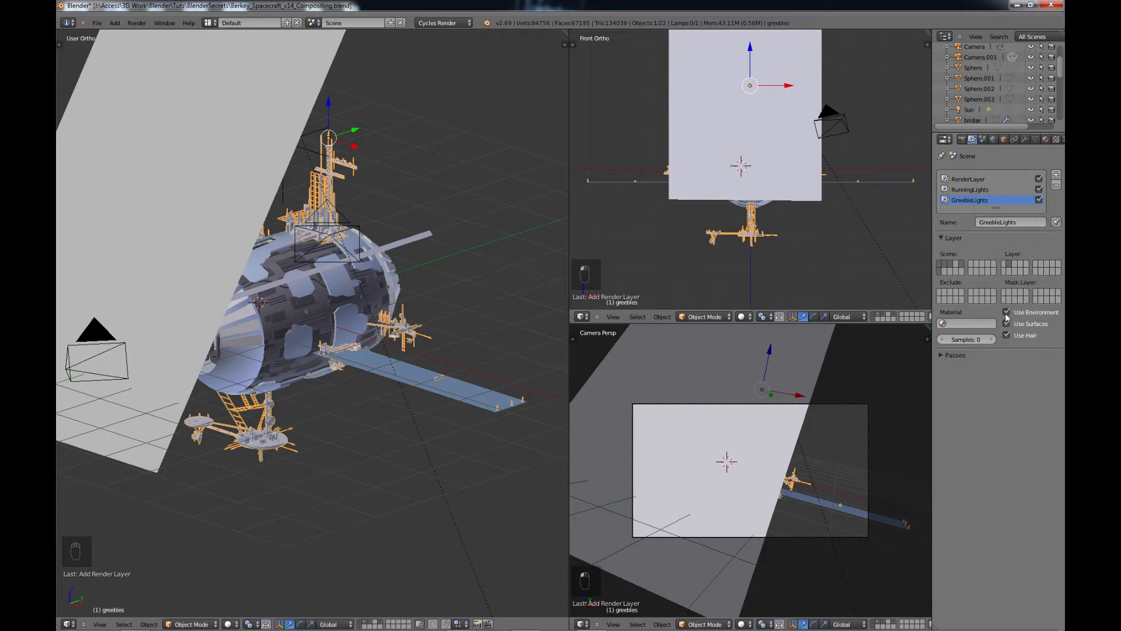
left_click(972, 188)
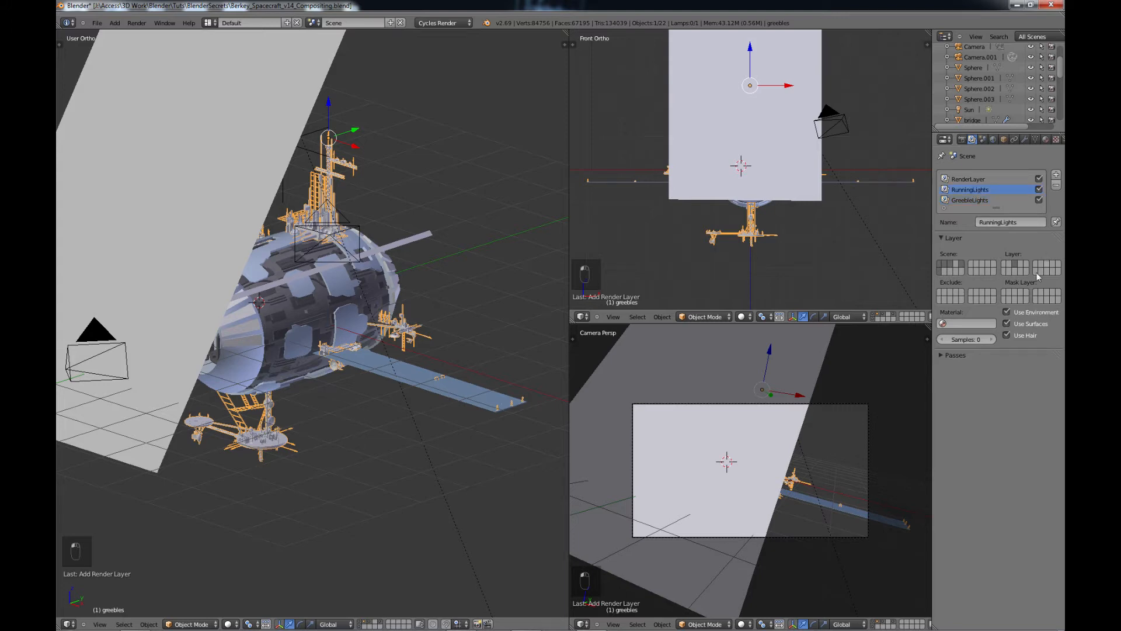
left_click(1005, 312)
Show the render settings and save the project over the existing Berkey_Spacecraft_v14_Compositing.blend file.
left_click(962, 141)
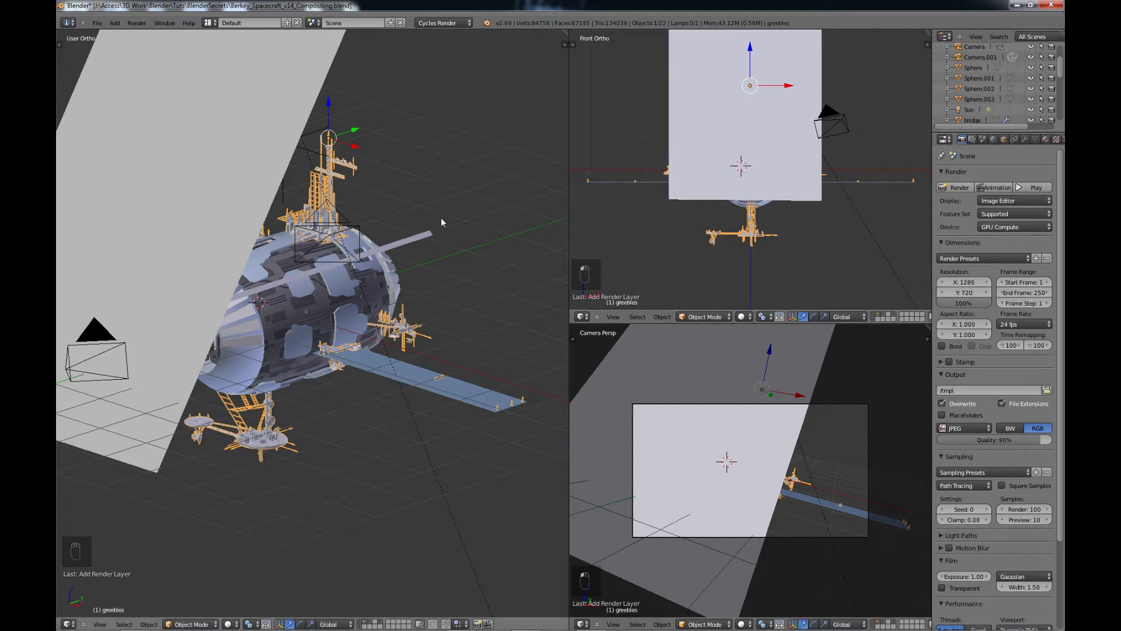
key("ctrl+s")
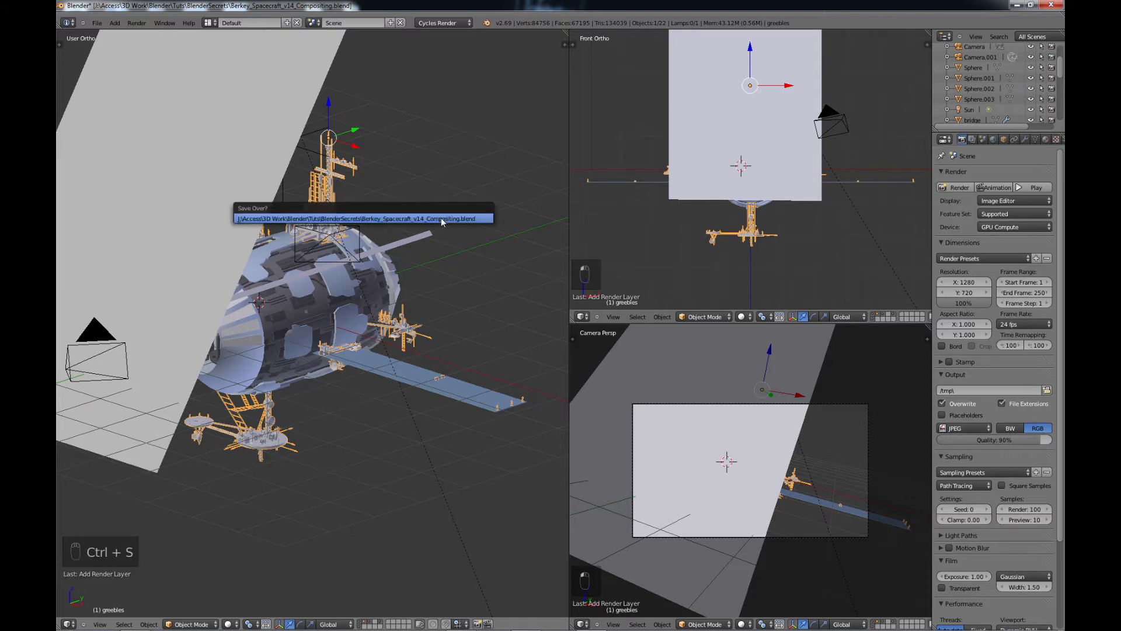
left_click(441, 217)
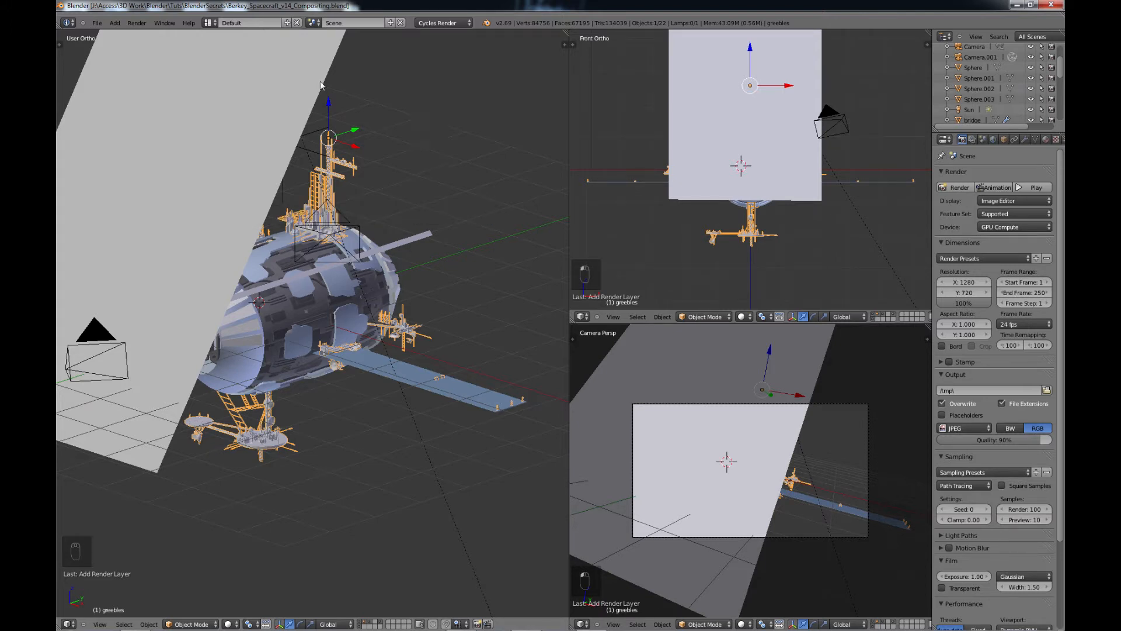
Switch the screen layout to Compositing.
left_click(209, 24)
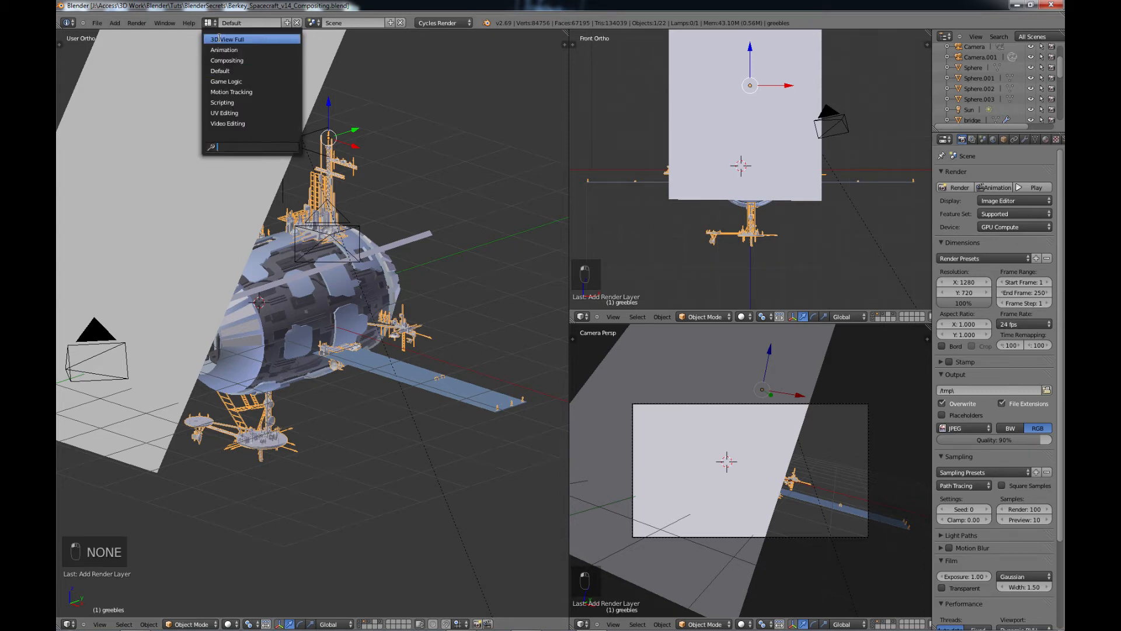
left_click(226, 60)
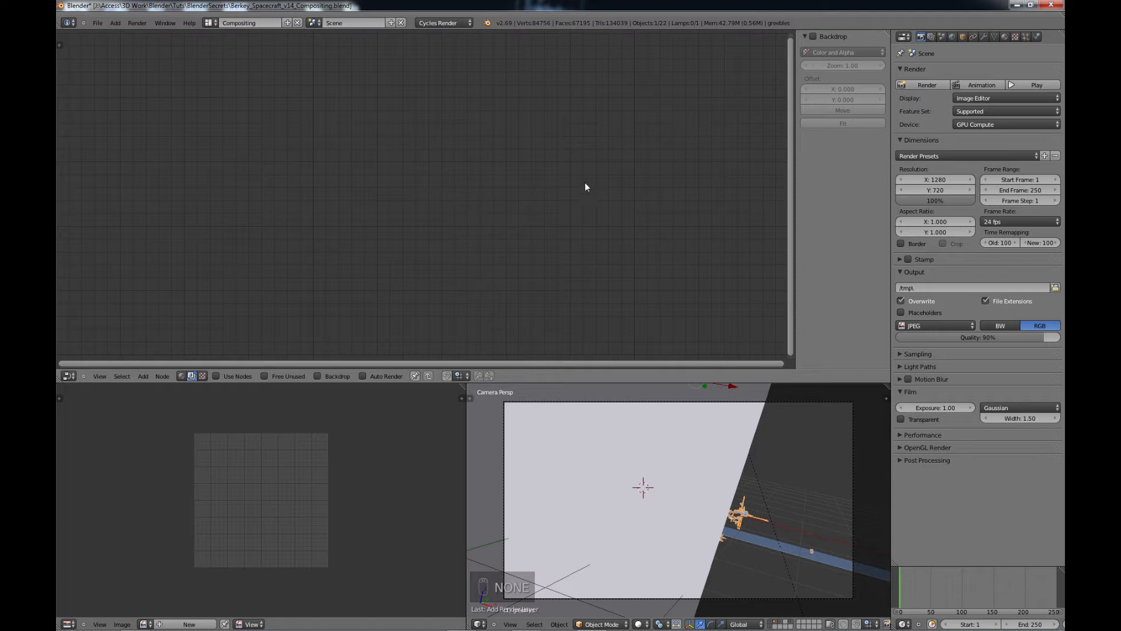
Hide the node editor's properties sidebar, and enable Use Nodes and Backdrop for compositing.
key("n")
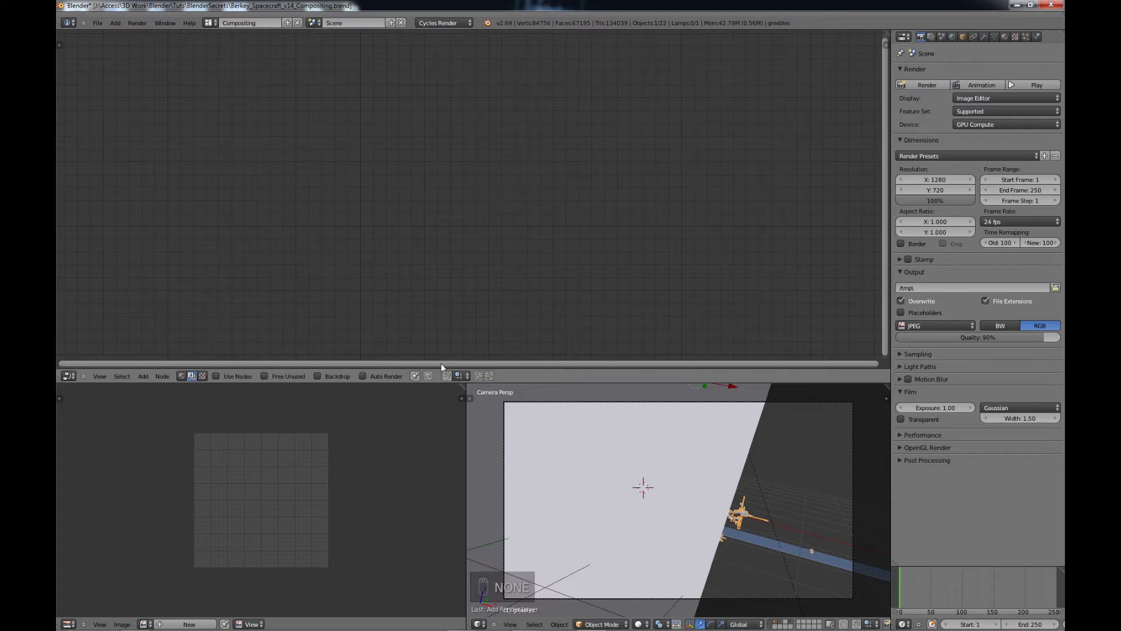
left_click(216, 376)
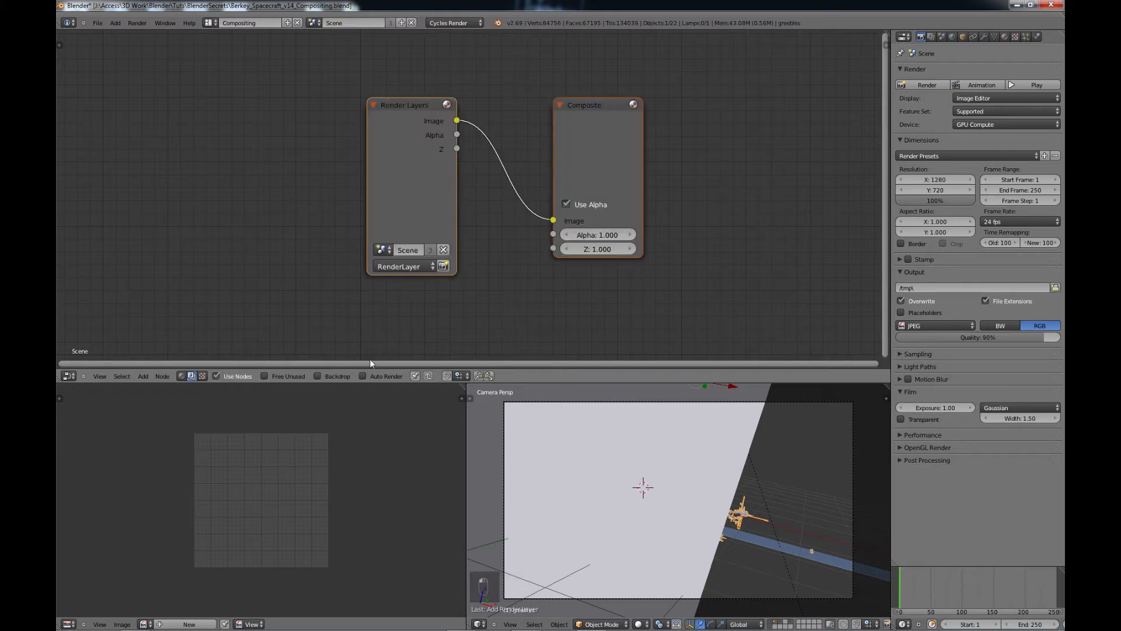
left_click(317, 375)
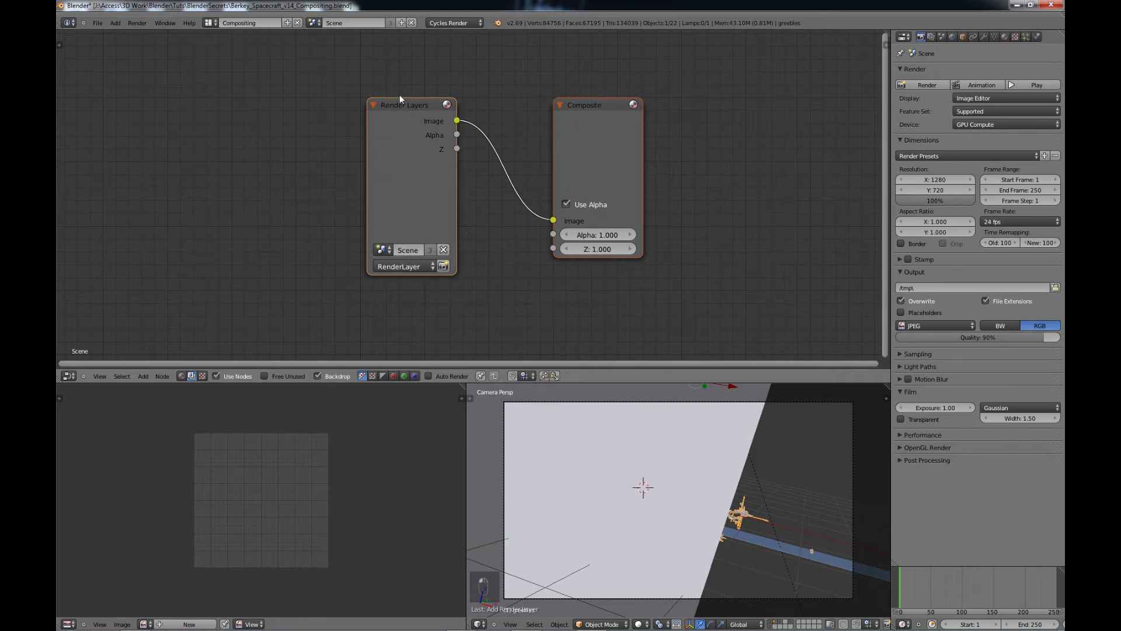
Spread the Render Layers and Composite nodes farther apart and display the scene's render layer settings.
key("g")
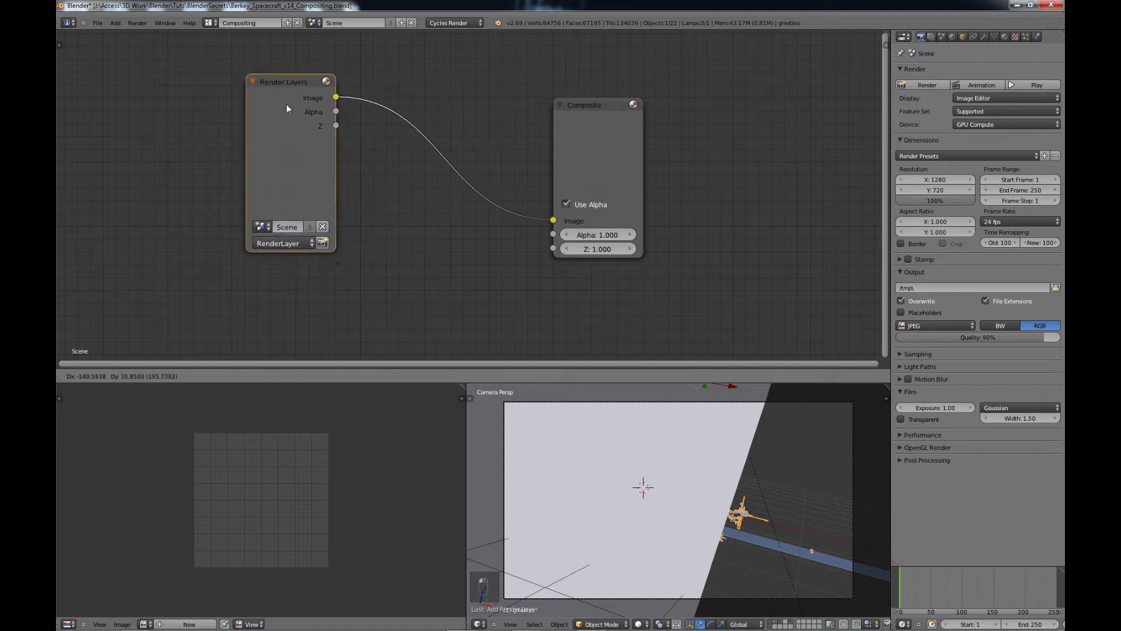
left_click(287, 108)
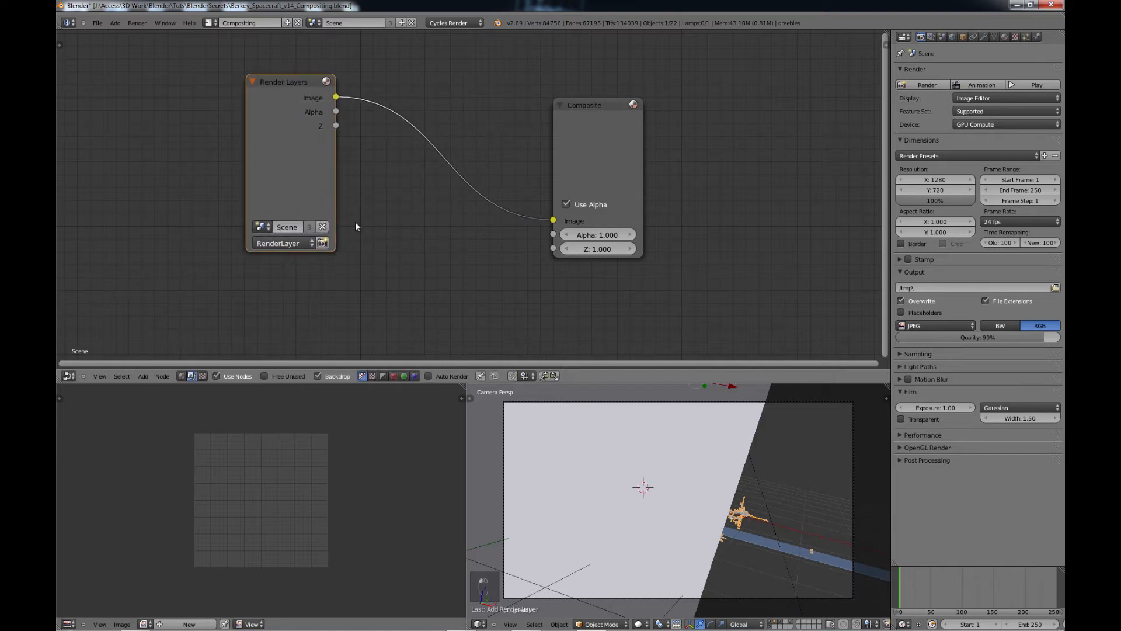
left_click(932, 36)
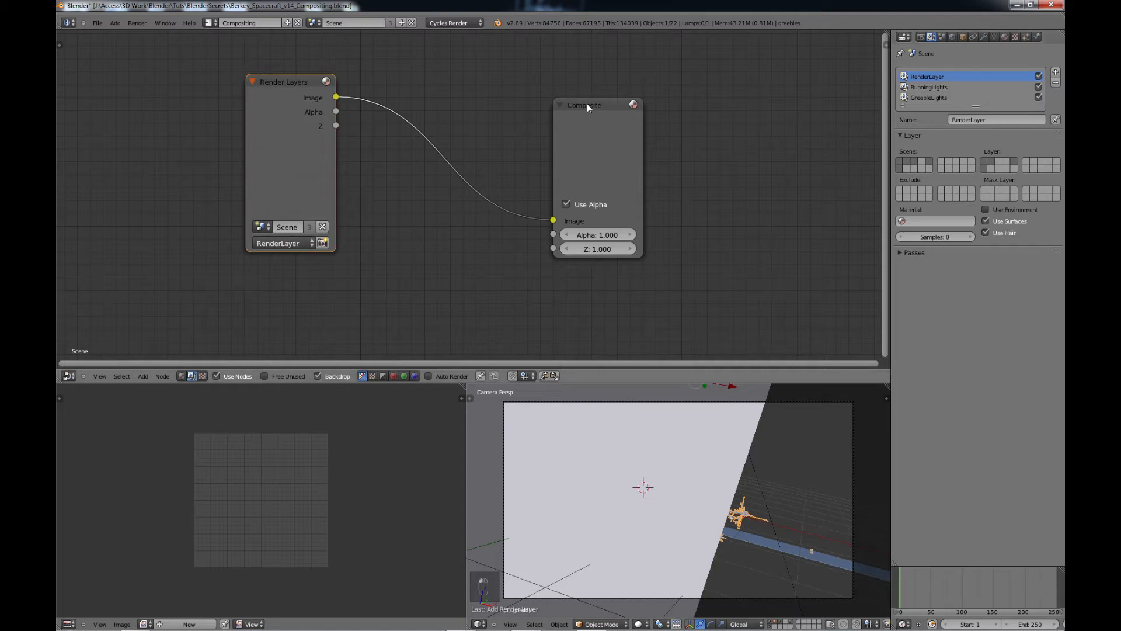
left_click_drag(586, 104, 685, 100)
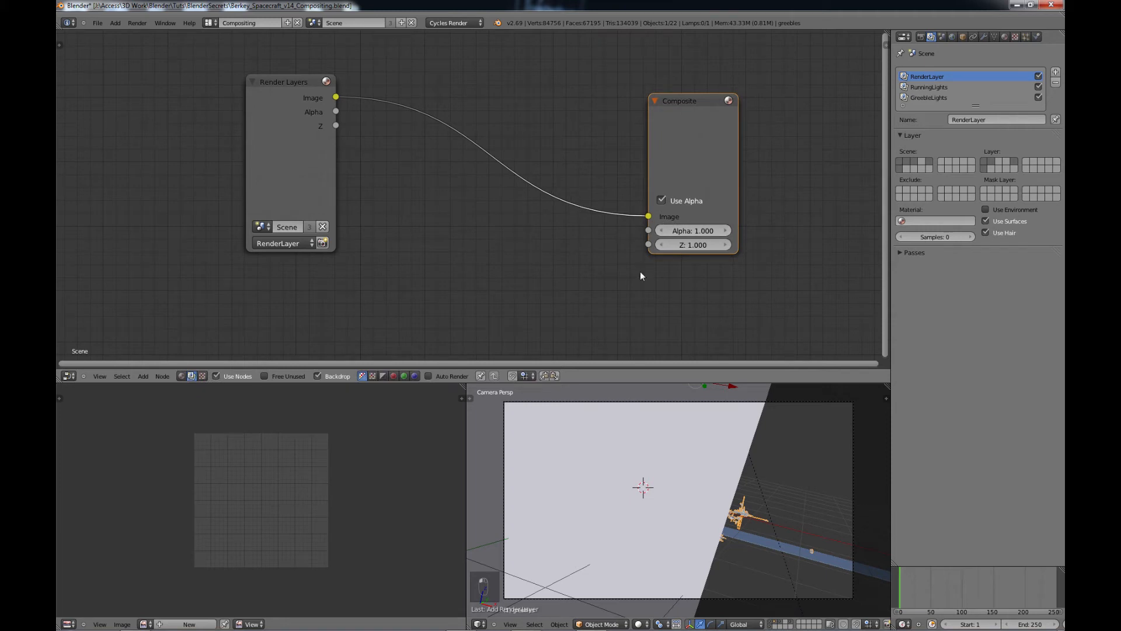
Render the current frame and examine the spacecraft closely in the render result.
key("F12")
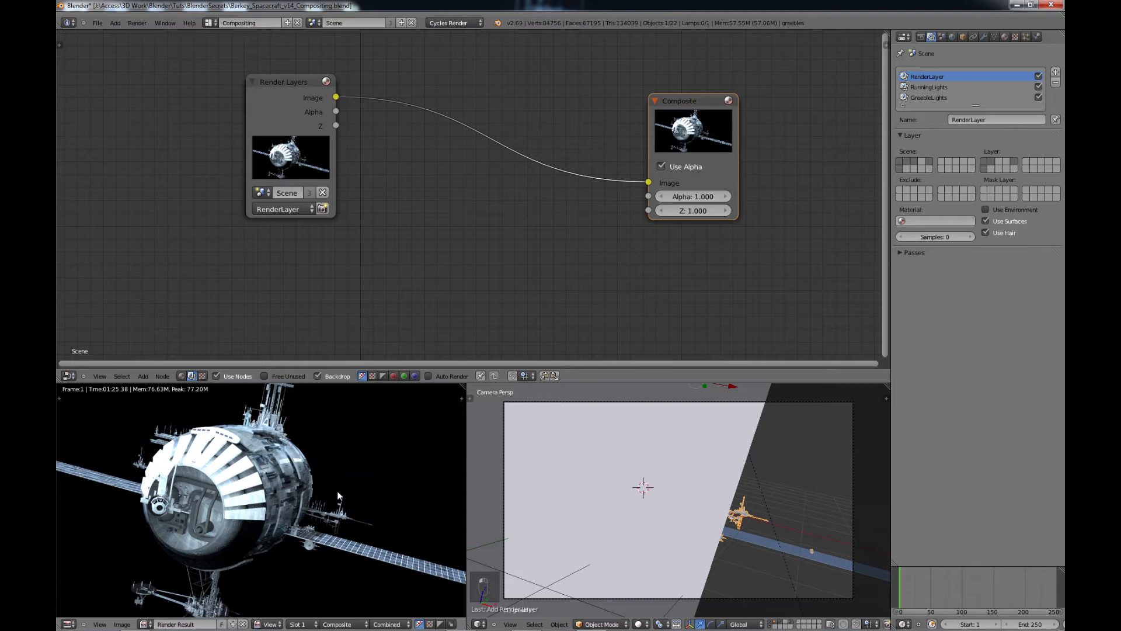
scroll(338, 495, "down", 3)
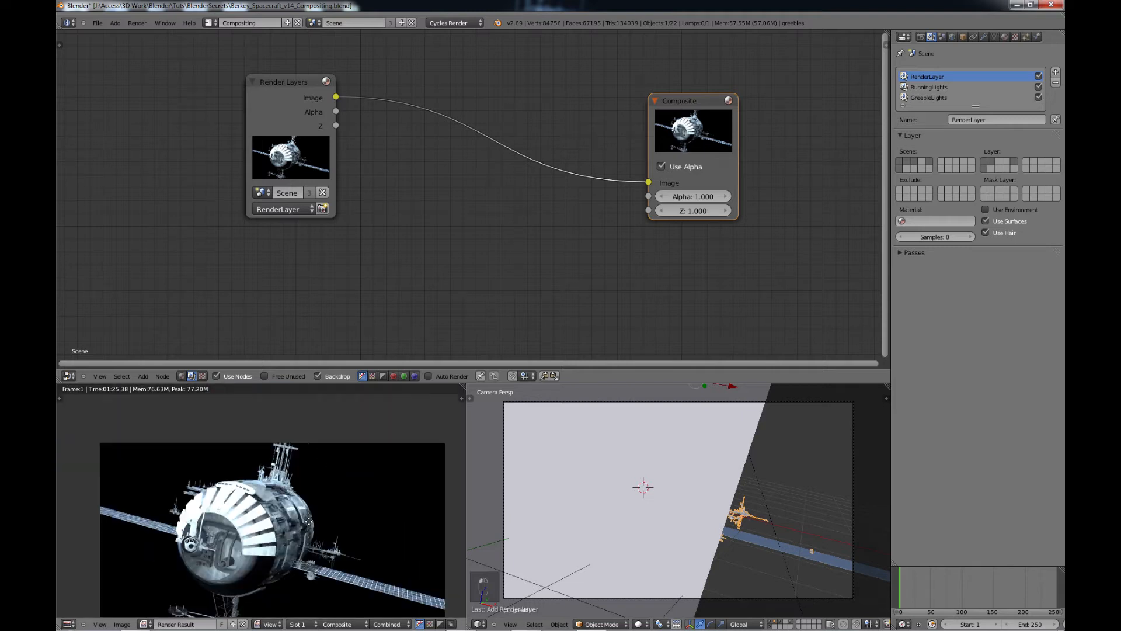
scroll(304, 516, "up", 3)
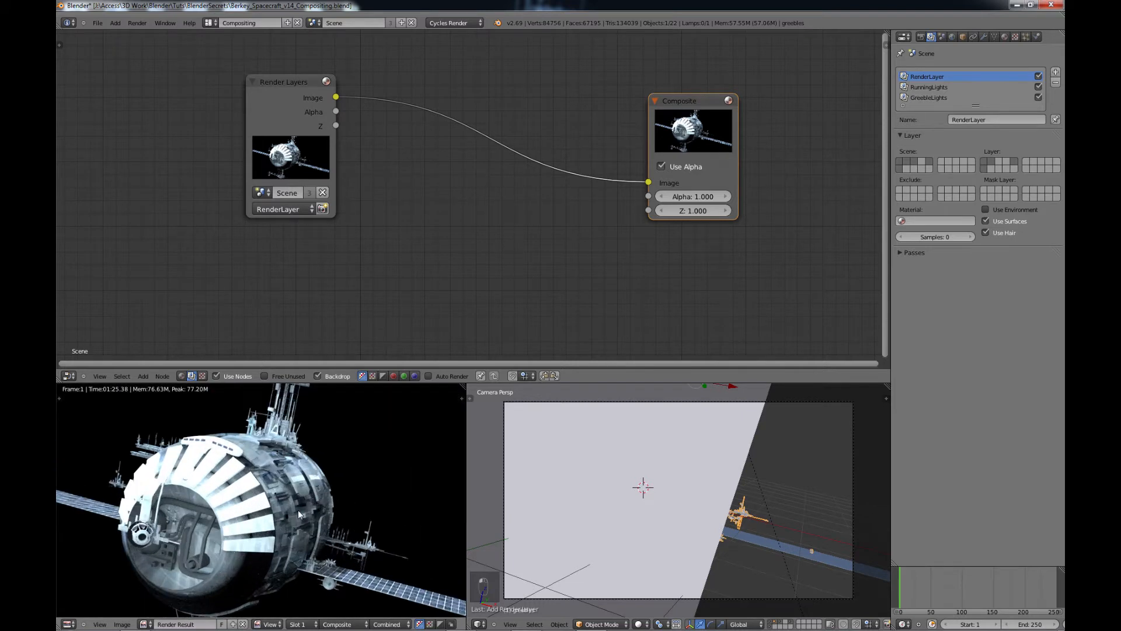
middle_click_drag(327, 509, 328, 478)
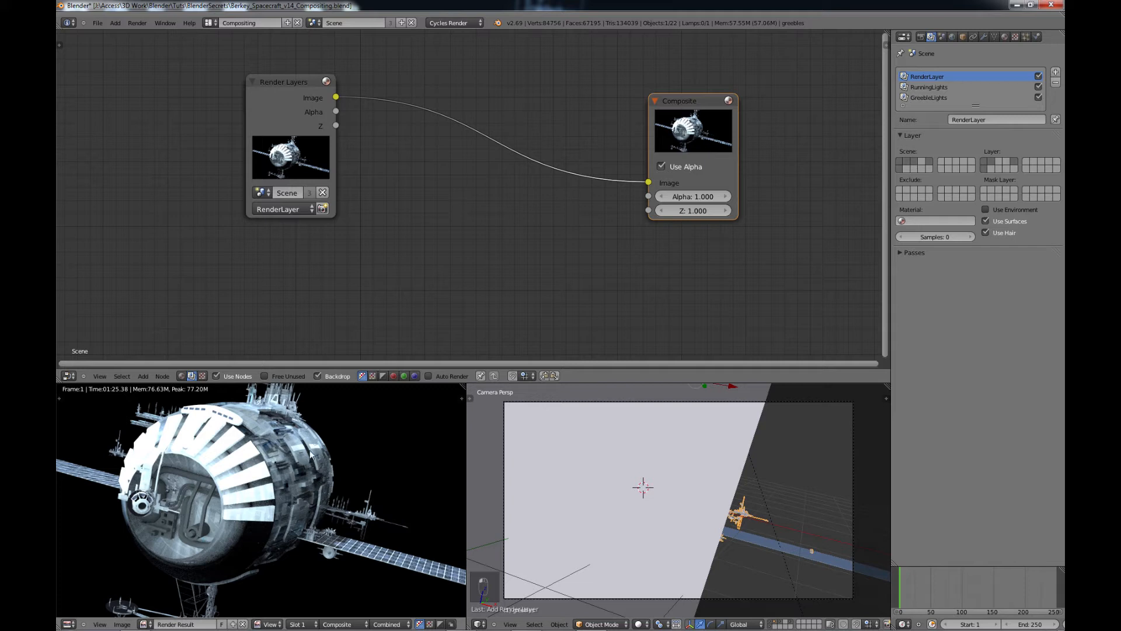
middle_click_drag(344, 454, 331, 469)
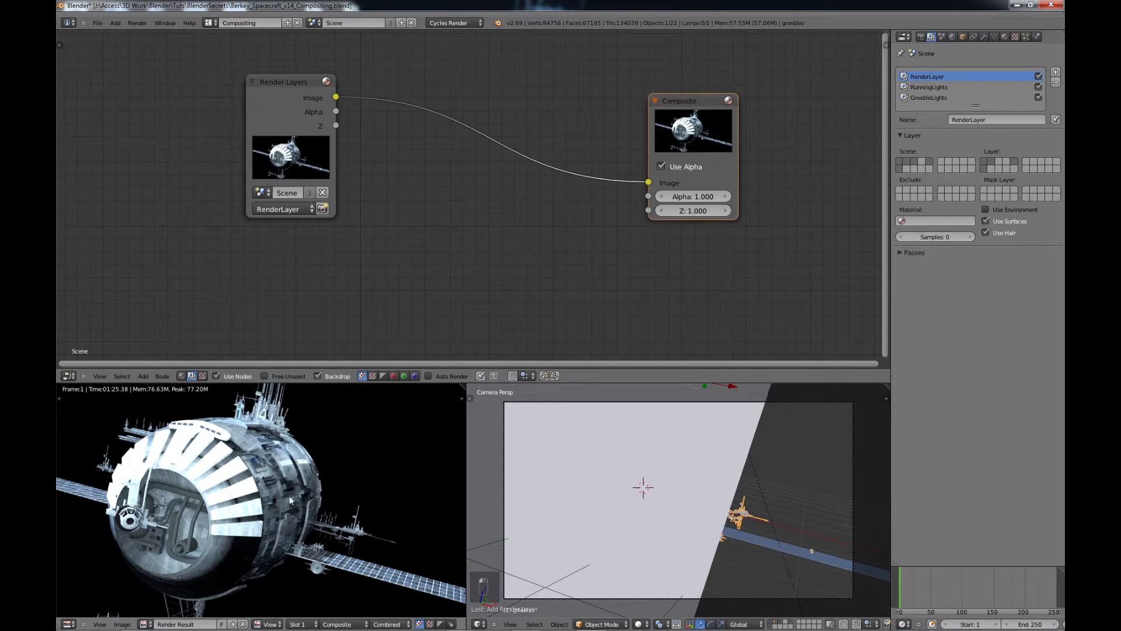
middle_click_drag(289, 496, 307, 502)
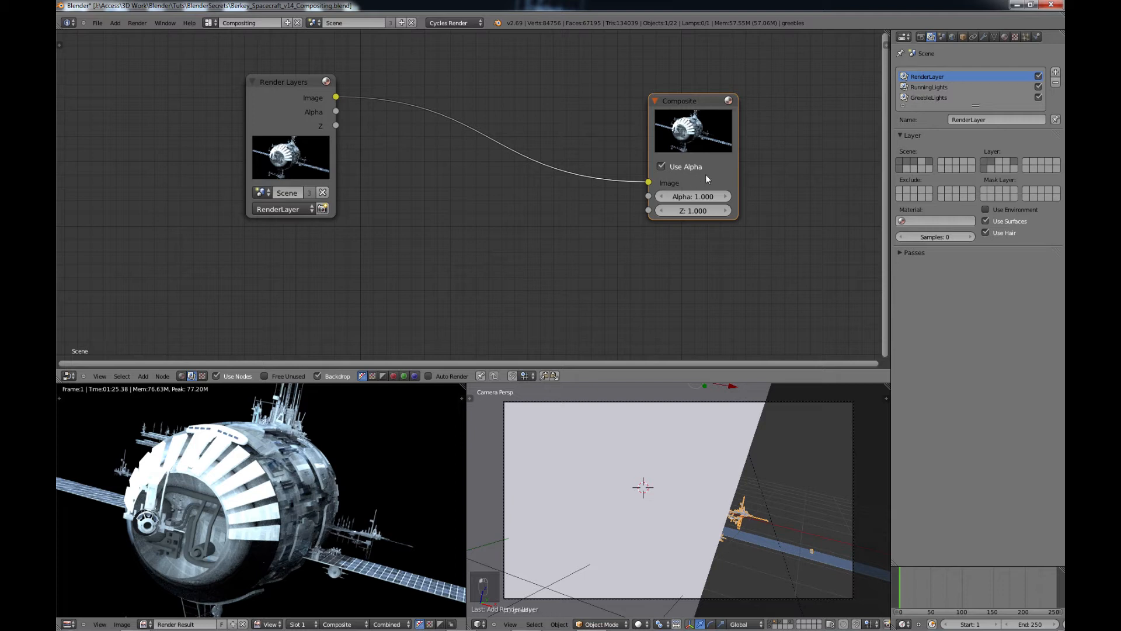
Widen the gap between the Render Layers and Composite nodes and turn off Use Alpha on the Composite node.
left_click_drag(283, 107, 174, 99)
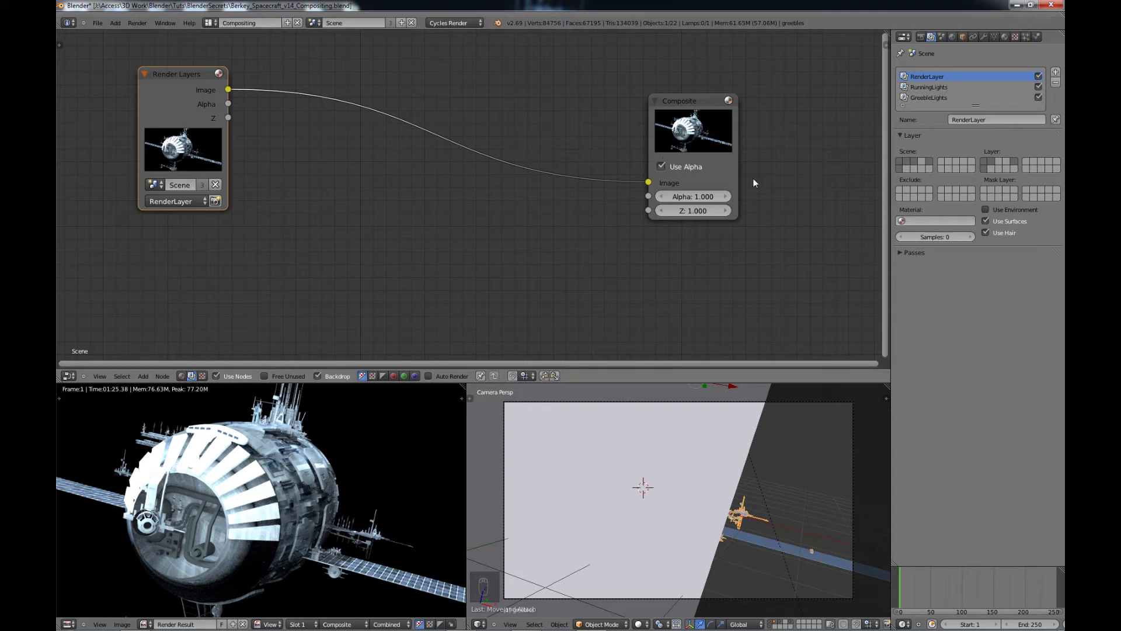
left_click(719, 169)
left_click(720, 170)
left_click(716, 171)
left_click(701, 97)
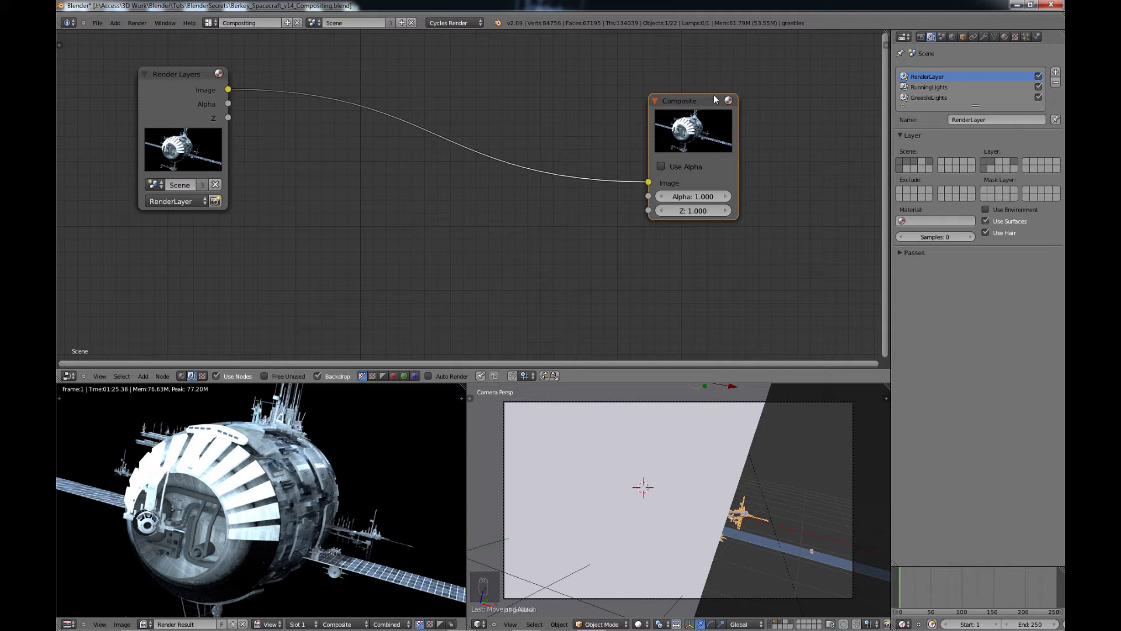
left_click_drag(712, 142, 758, 116)
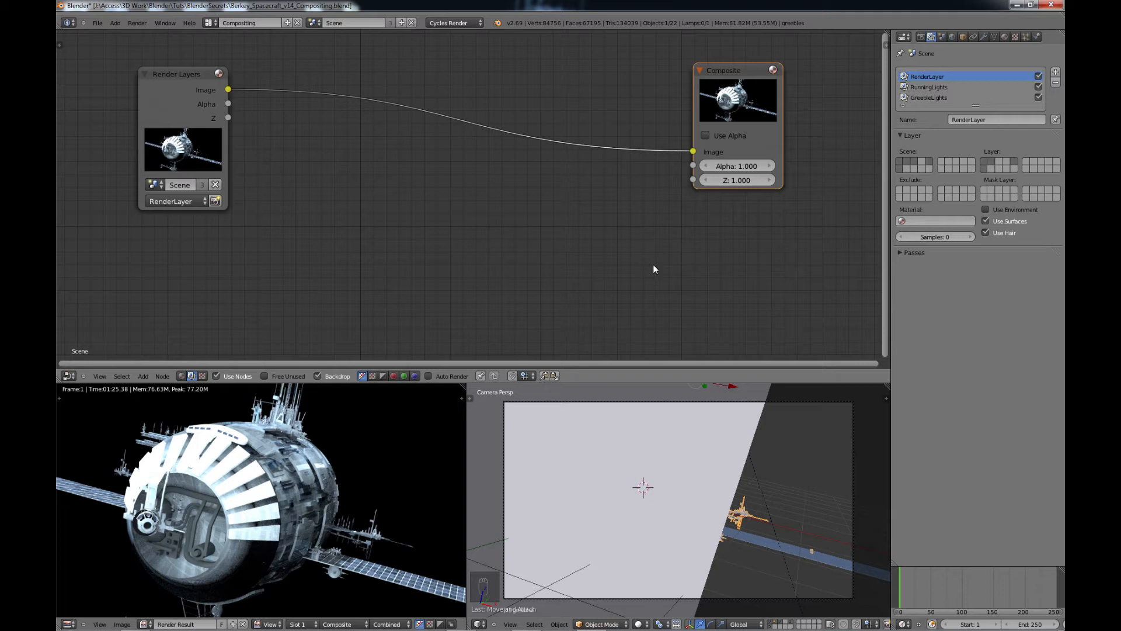
Add a Viewer output node below the Composite node and connect the Render Layers Image output to its Image input.
key("shift+a")
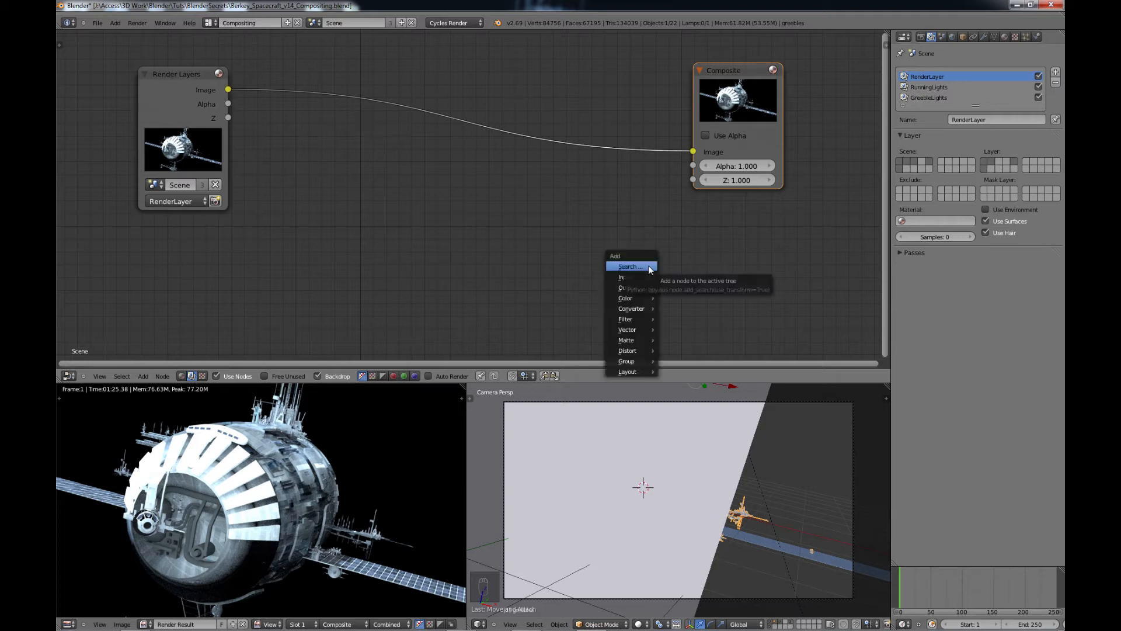
mouse_move(635, 288)
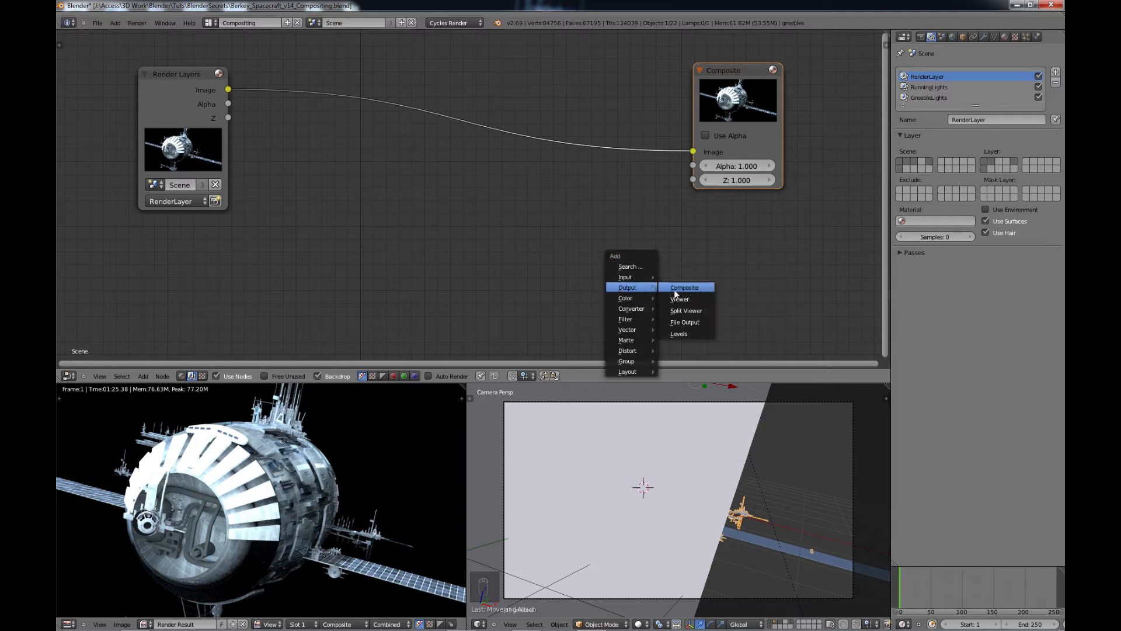
left_click(678, 297)
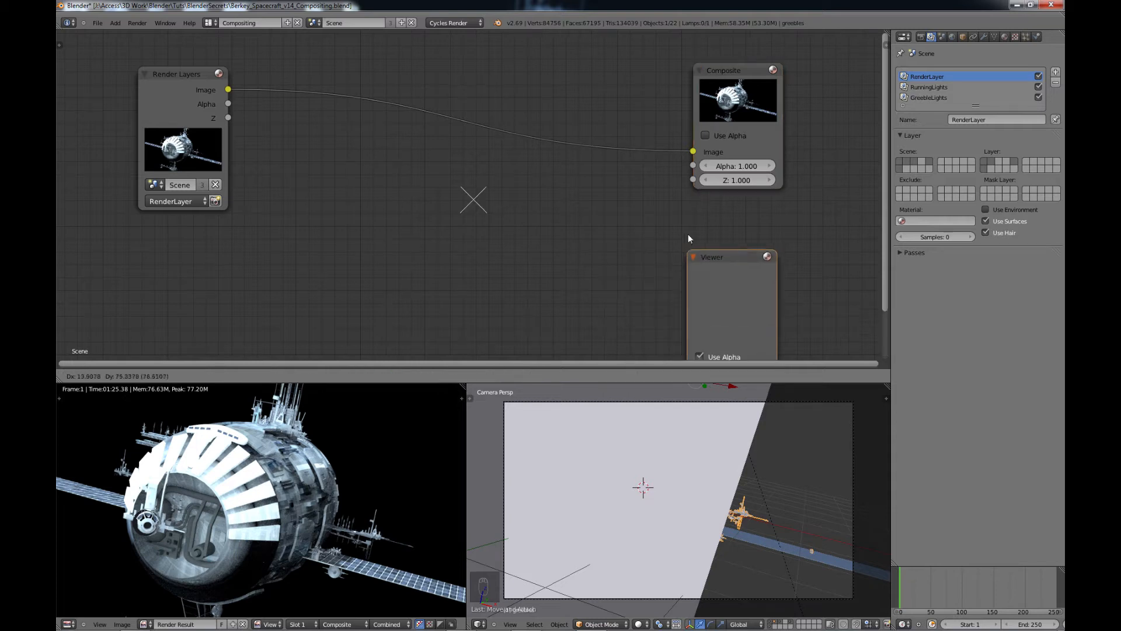
left_click(690, 216)
scroll(696, 200, "down", 1)
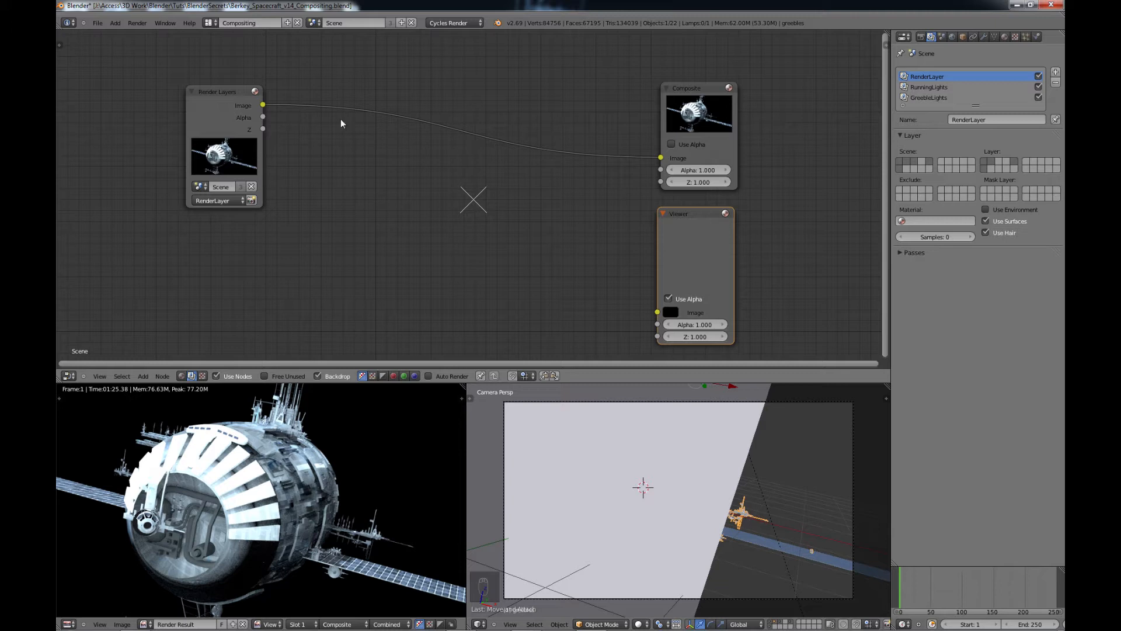
left_click_drag(264, 105, 646, 313)
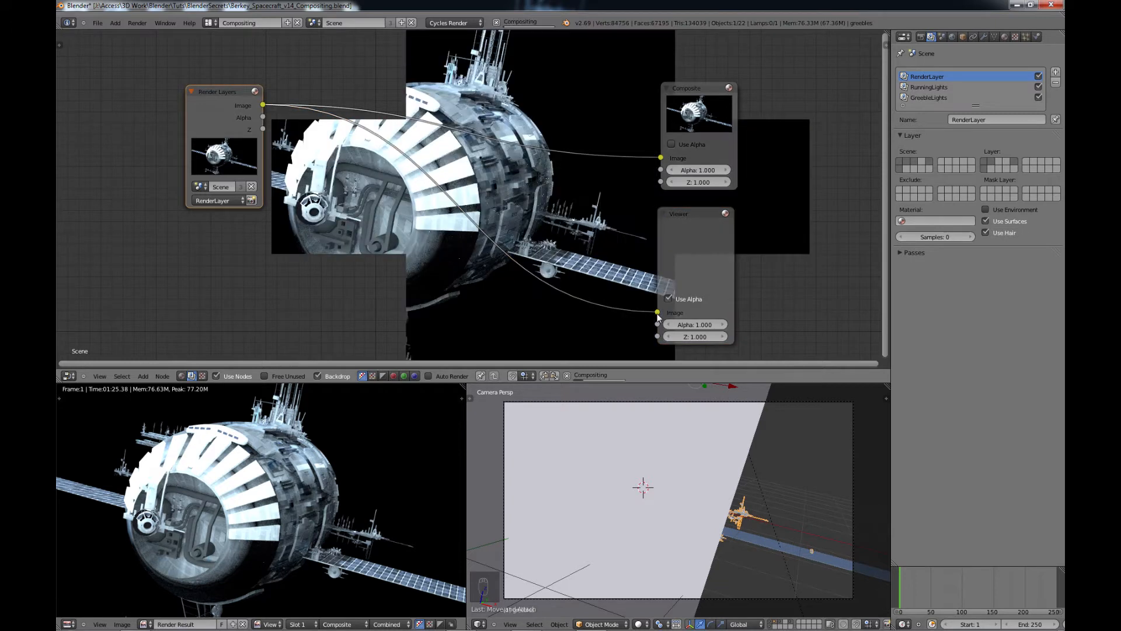
scroll(498, 195, "down", 1)
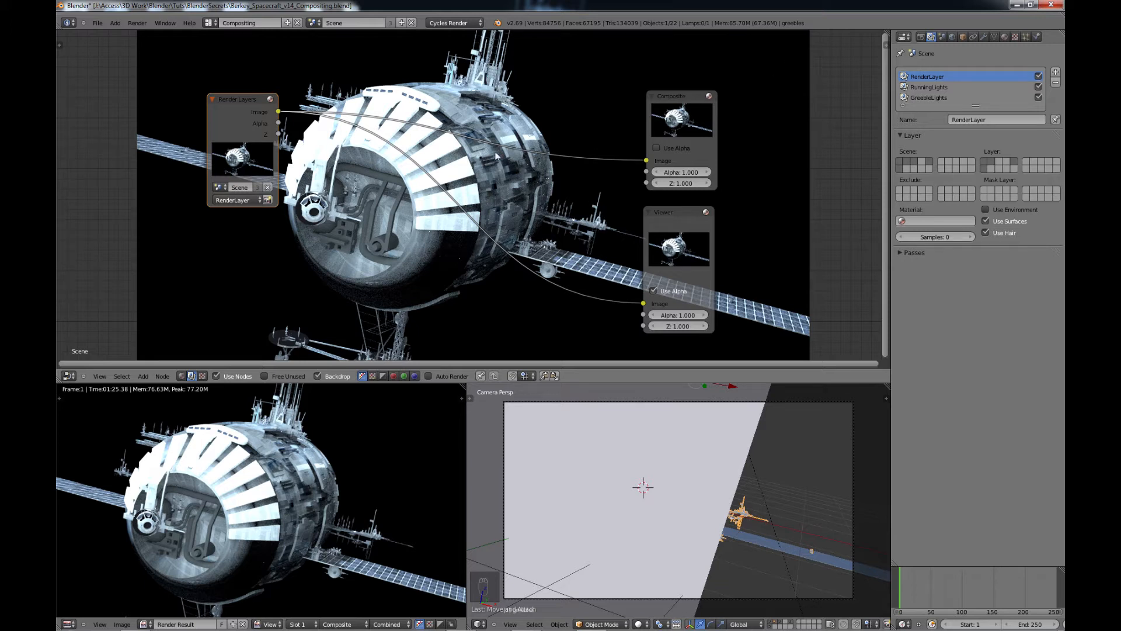
Zoom the backdrop image out and back in to compare its size behind the nodes.
key("alt+v")
key("alt+v")
key("alt+v")
key("alt+v")
key("alt+v")
key("alt+v")
key("alt+v")
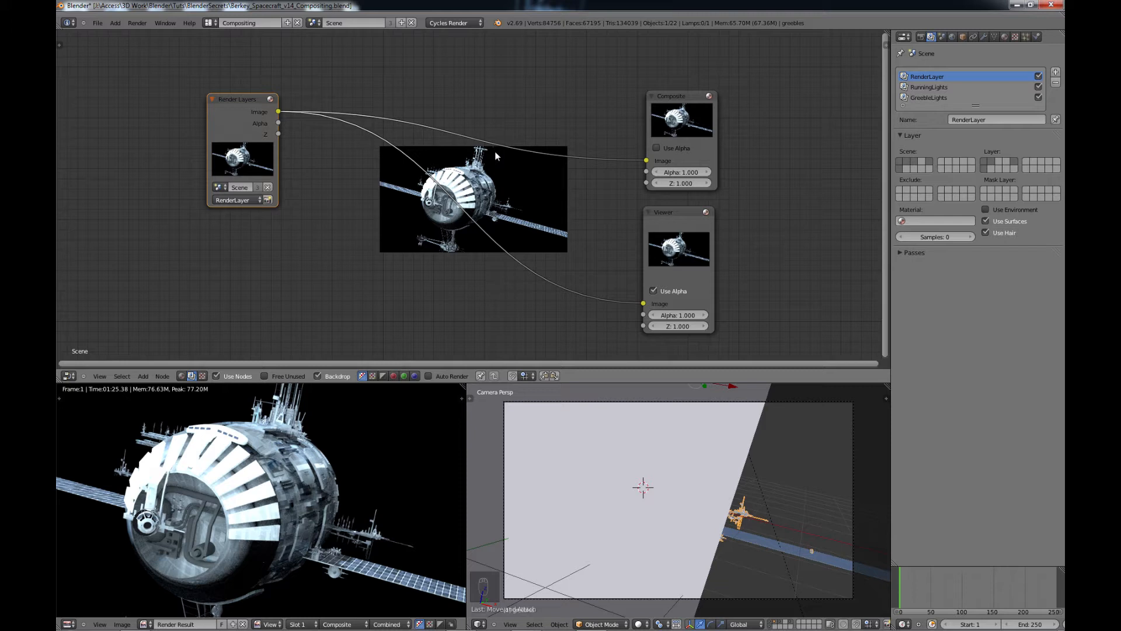
key("v")
key("v")
key("v")
key("v")
key("v")
key("v")
key("v")
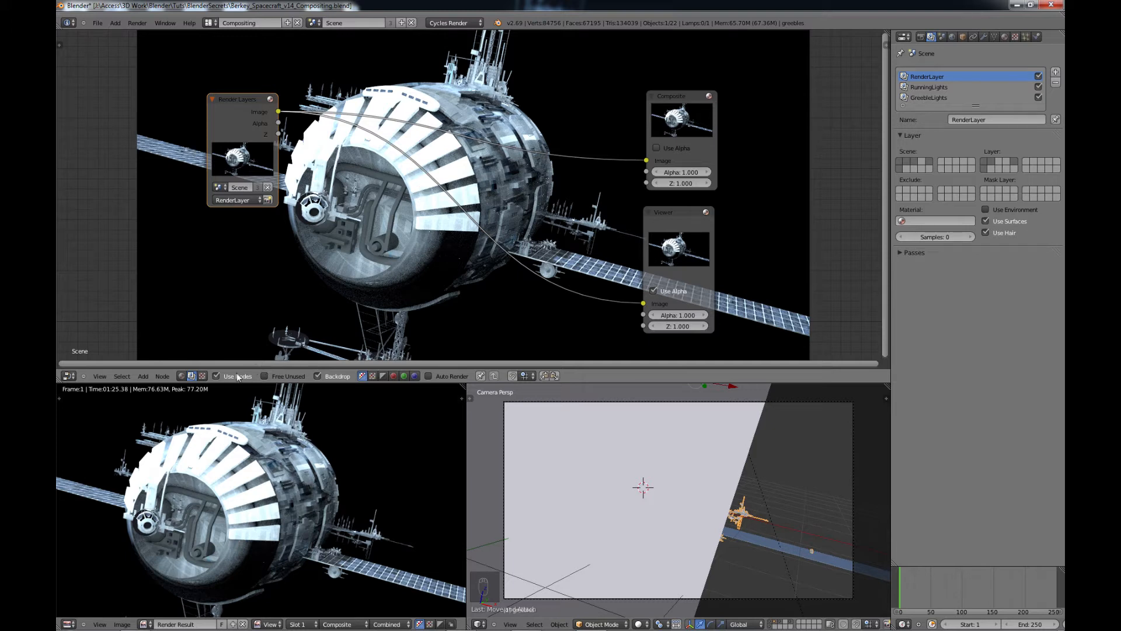
Turn off the backdrop and display the Viewer Node image in the image editor instead.
left_click(318, 376)
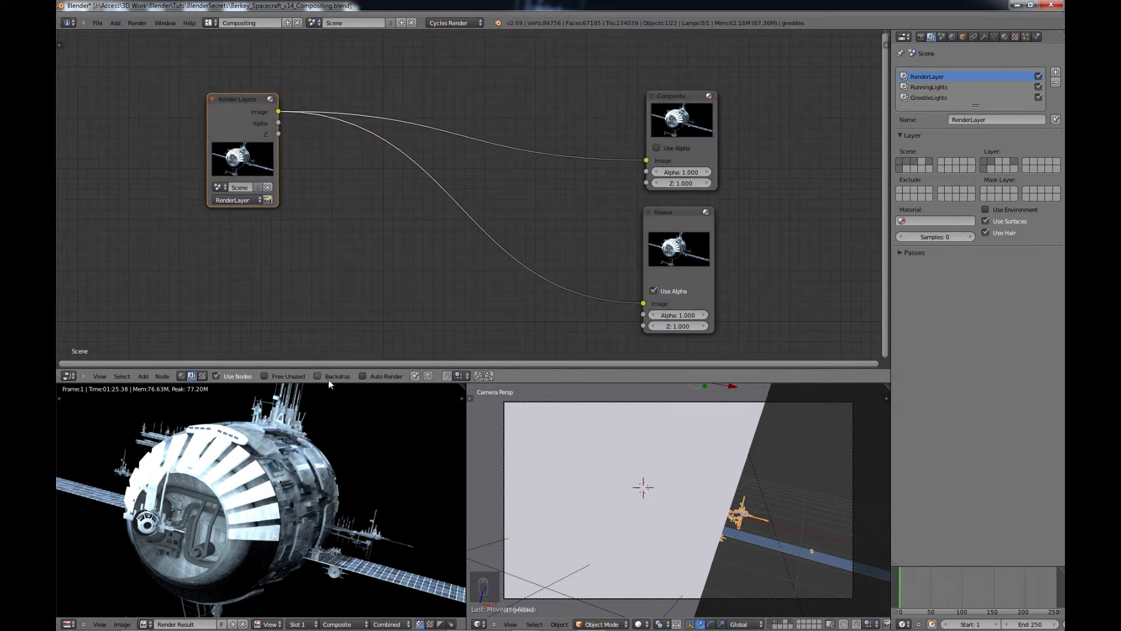
left_click(145, 624)
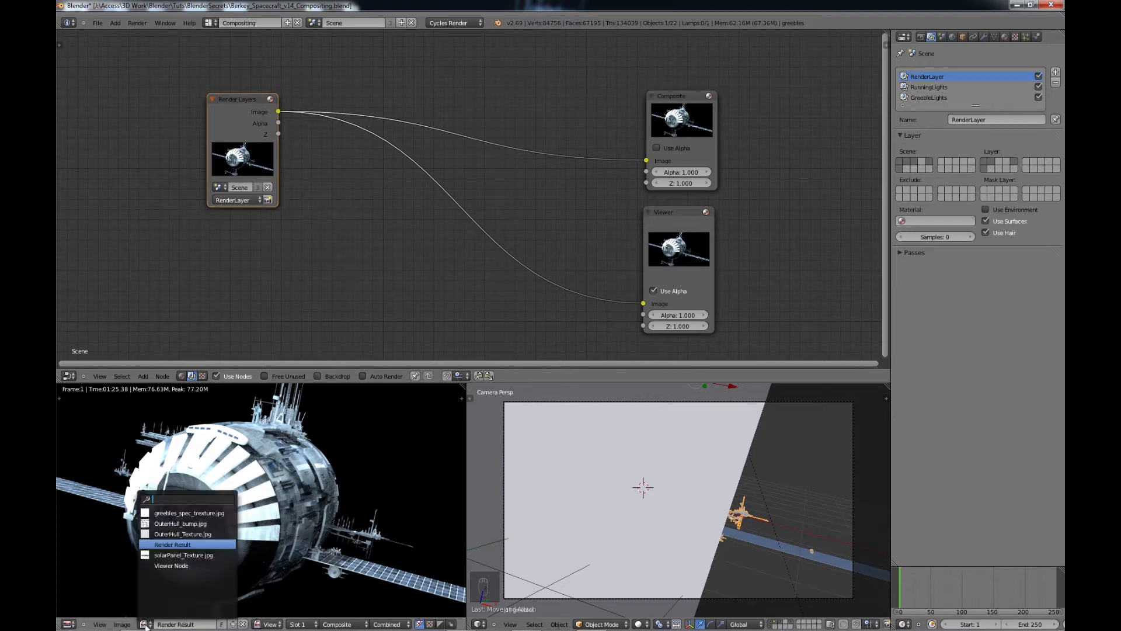
left_click(171, 565)
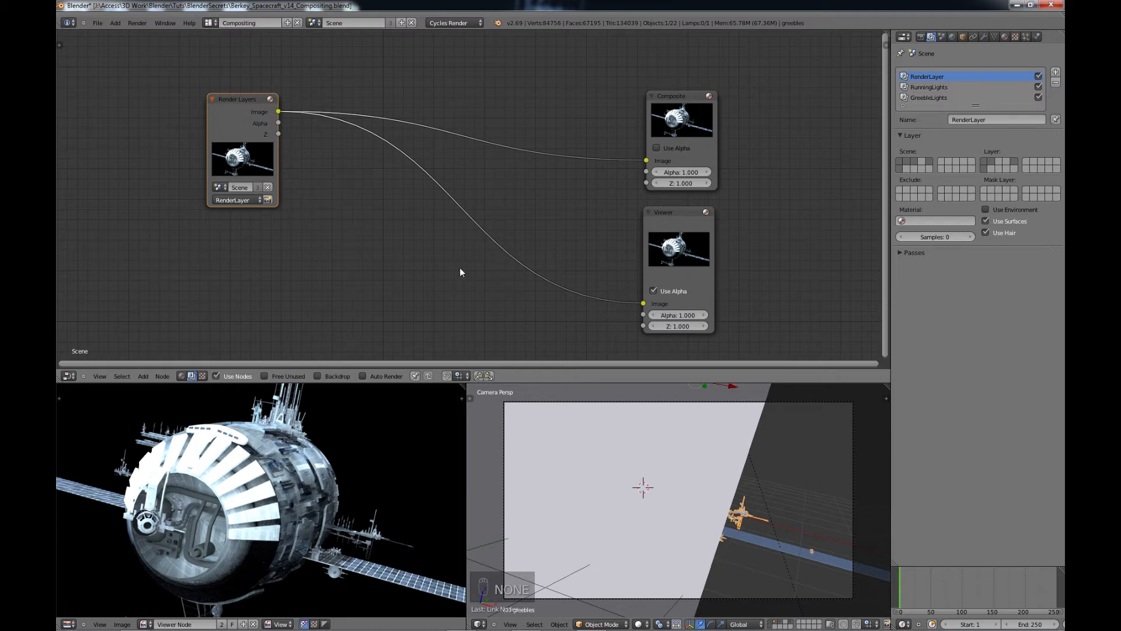
Add a Glare filter node and insert it into the link between the Render Layers and Viewer nodes.
scroll(474, 229, "down", 1)
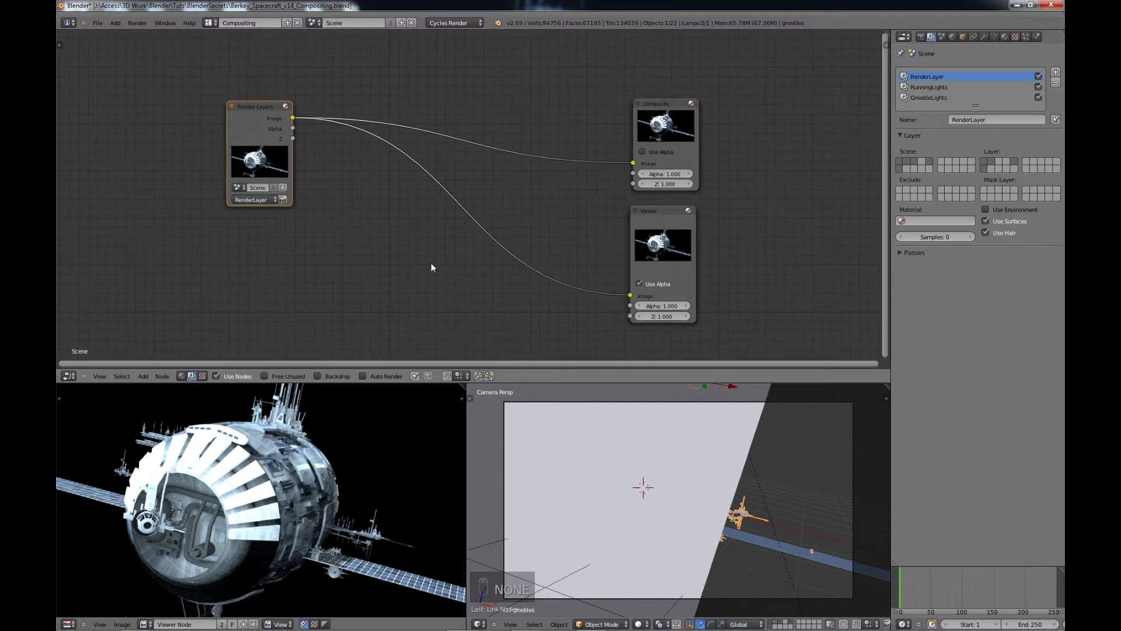
middle_click_drag(431, 263, 468, 251)
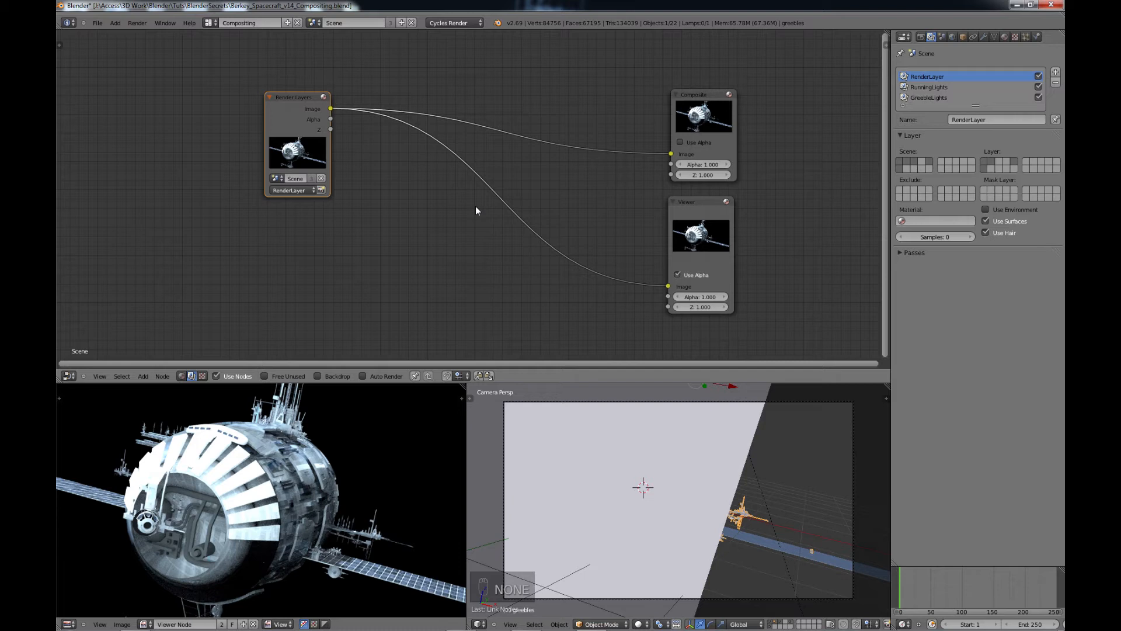
key("shift+a")
mouse_move(466, 220)
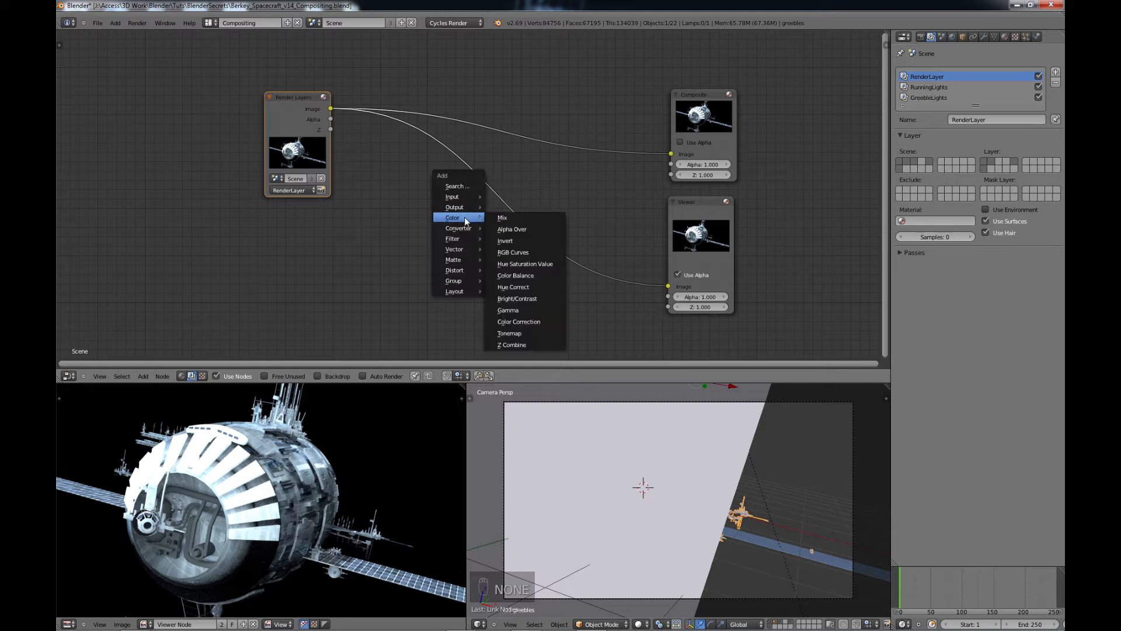
mouse_move(465, 242)
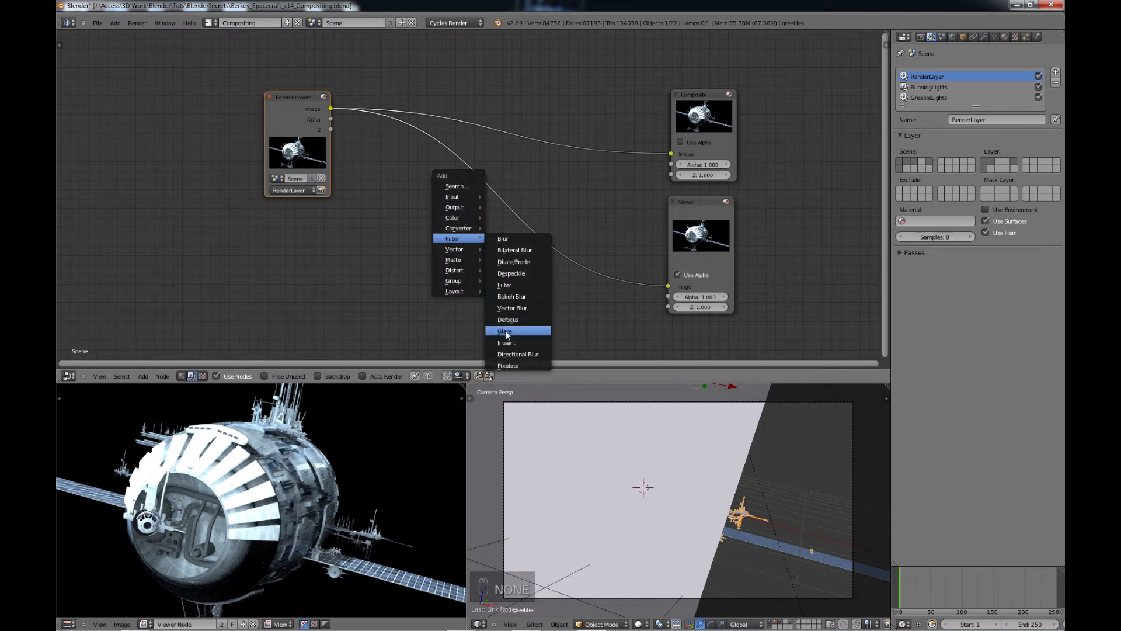
left_click(506, 331)
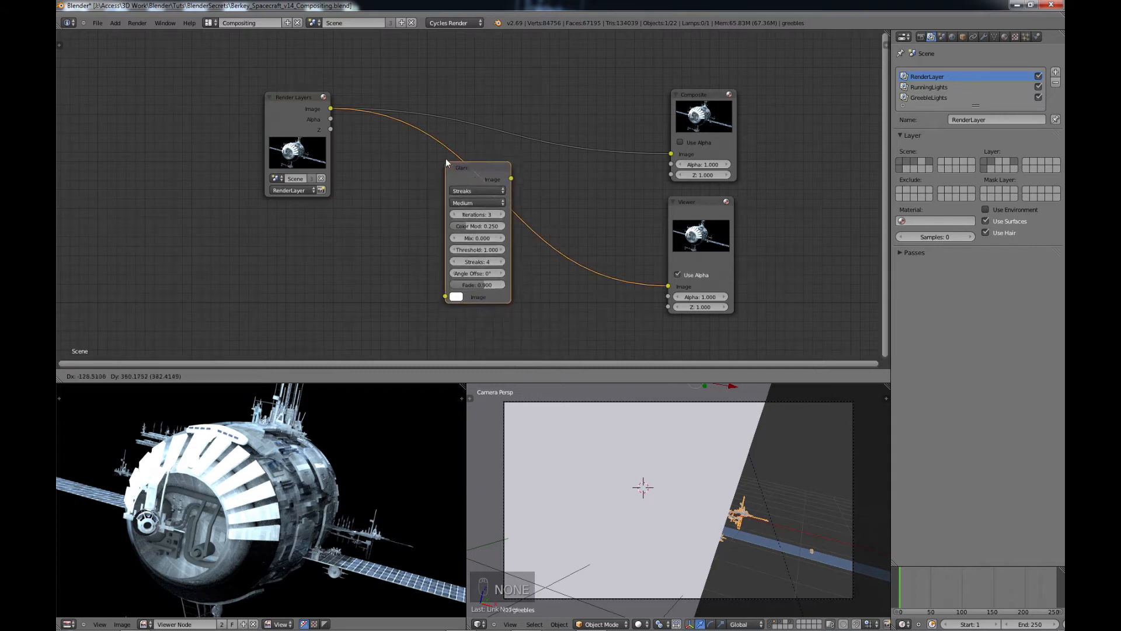
left_click(446, 156)
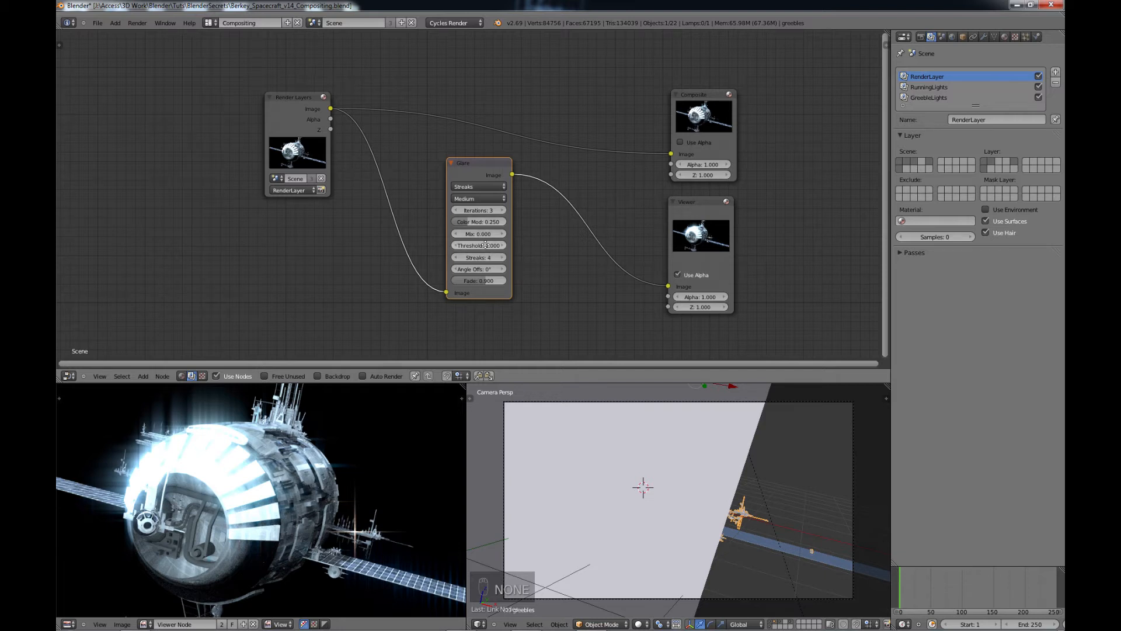
Set the Glare node's Color Modulation to 0.443.
middle_click_drag(485, 244, 455, 237)
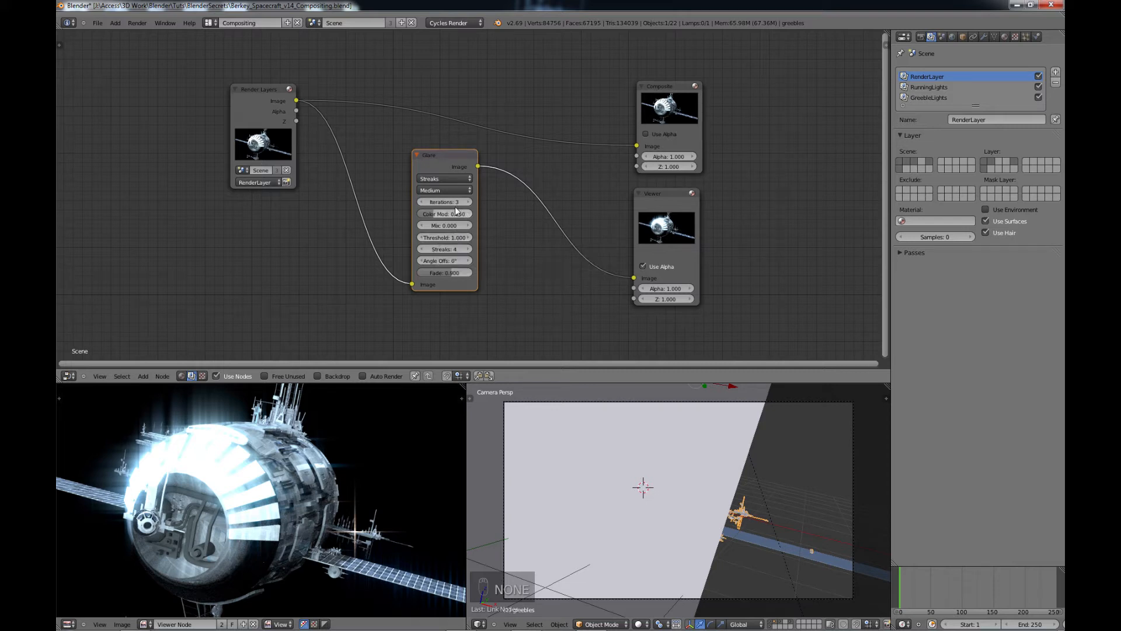
left_click(436, 214)
type(".443")
key("Return")
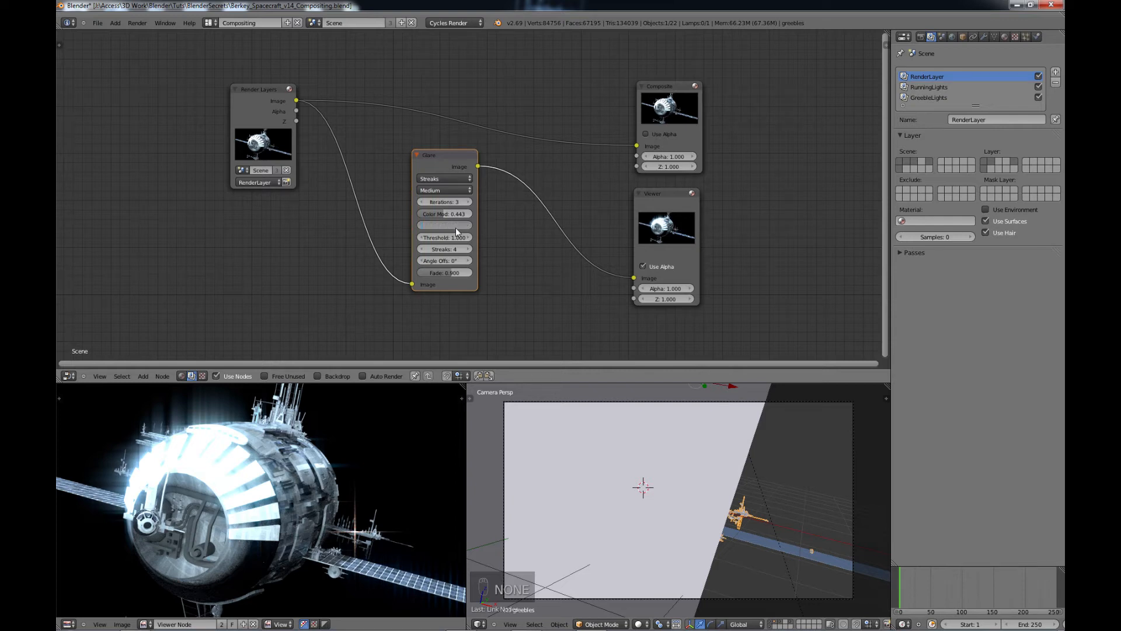
Set the Glare node's Mix to 0.256.
key("Return")
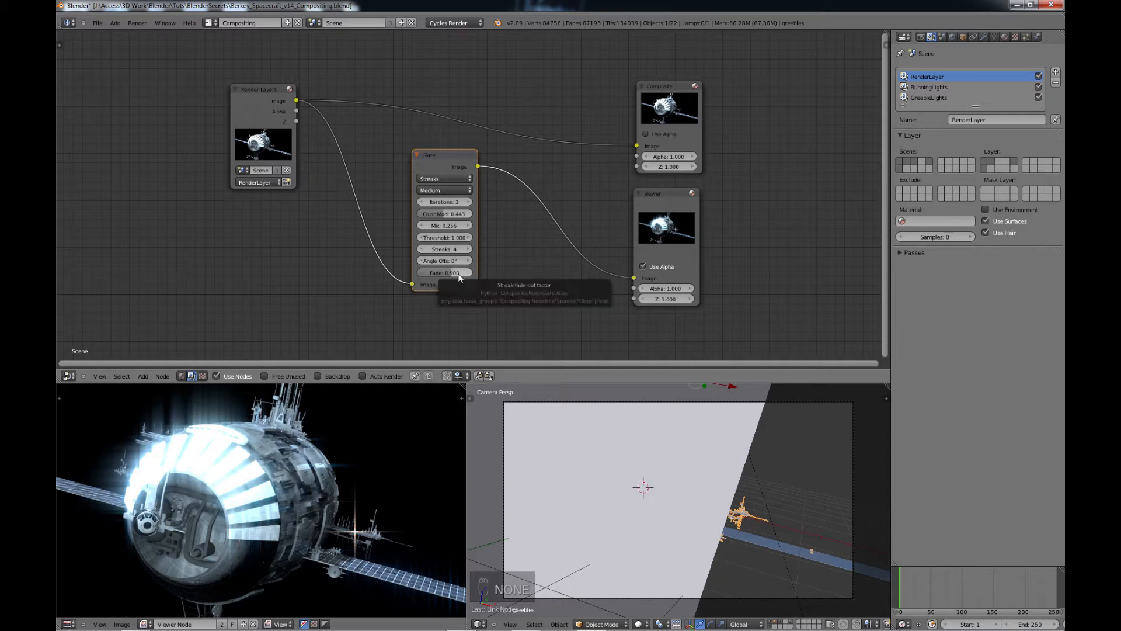
Move the Viewer node away from the Glare node and insert a Bokeh Blur filter node into the link between them.
left_click_drag(669, 193, 765, 202)
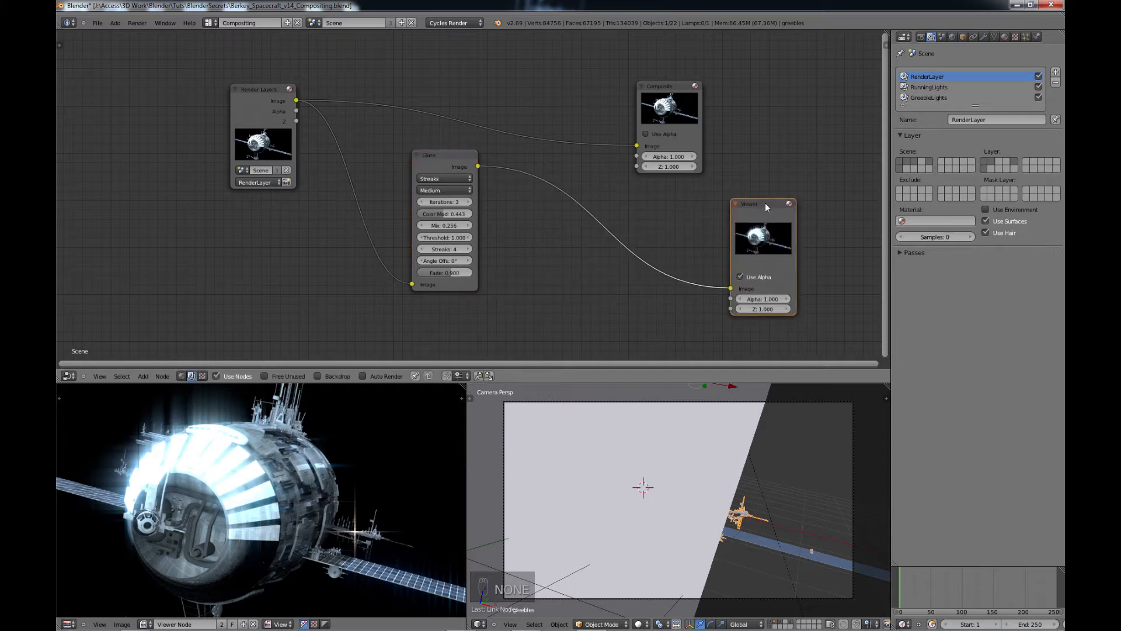
key("shift+a")
mouse_move(559, 251)
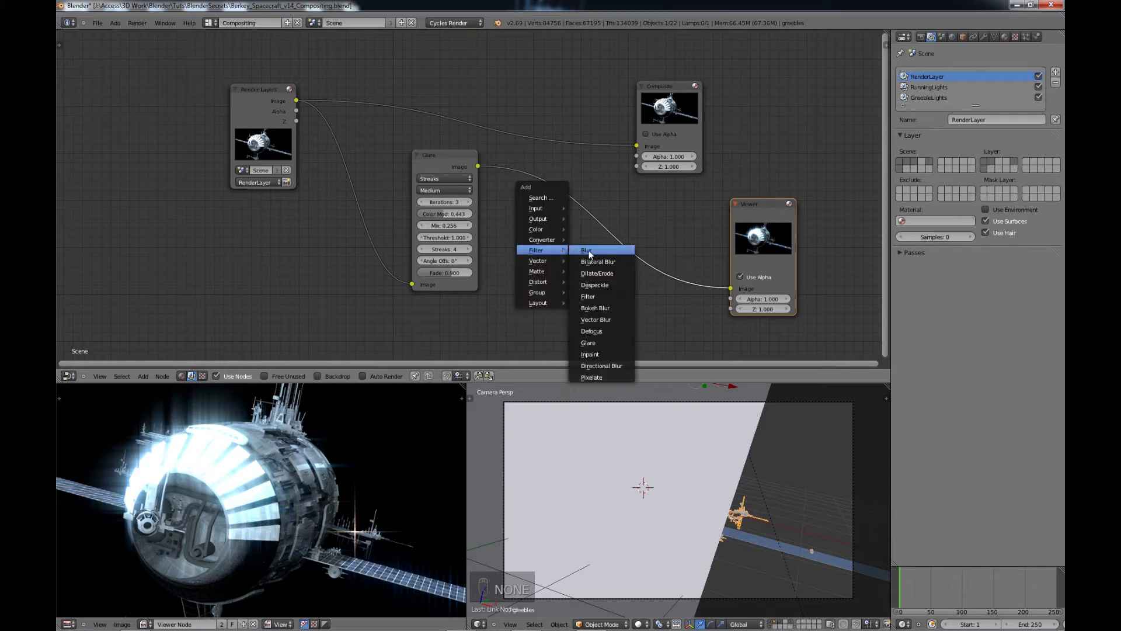
left_click(598, 307)
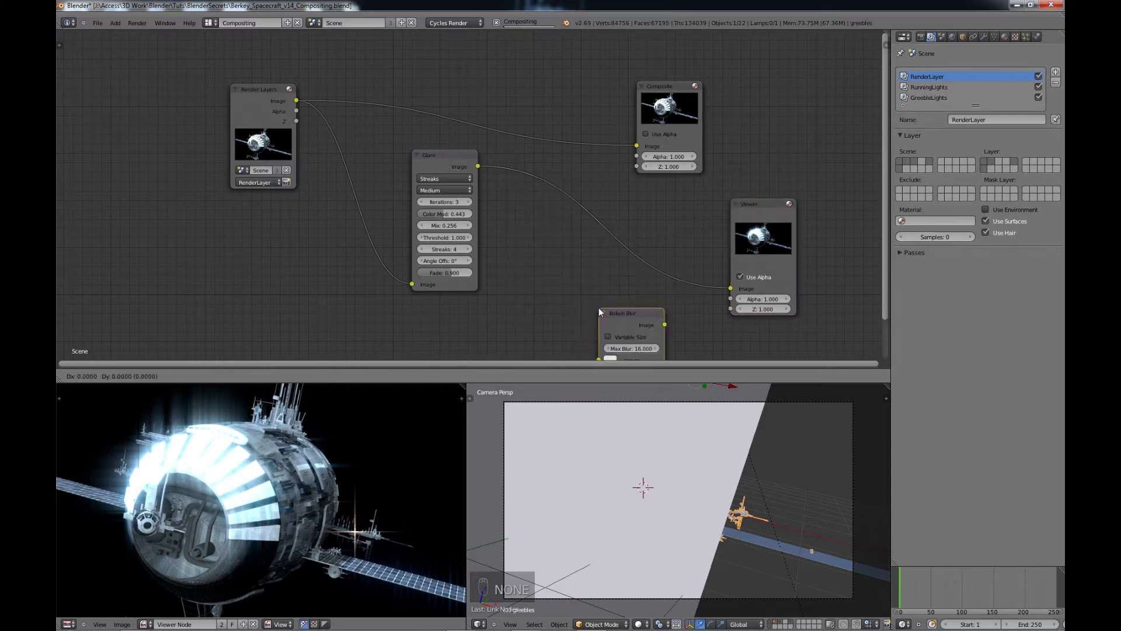
left_click(552, 191)
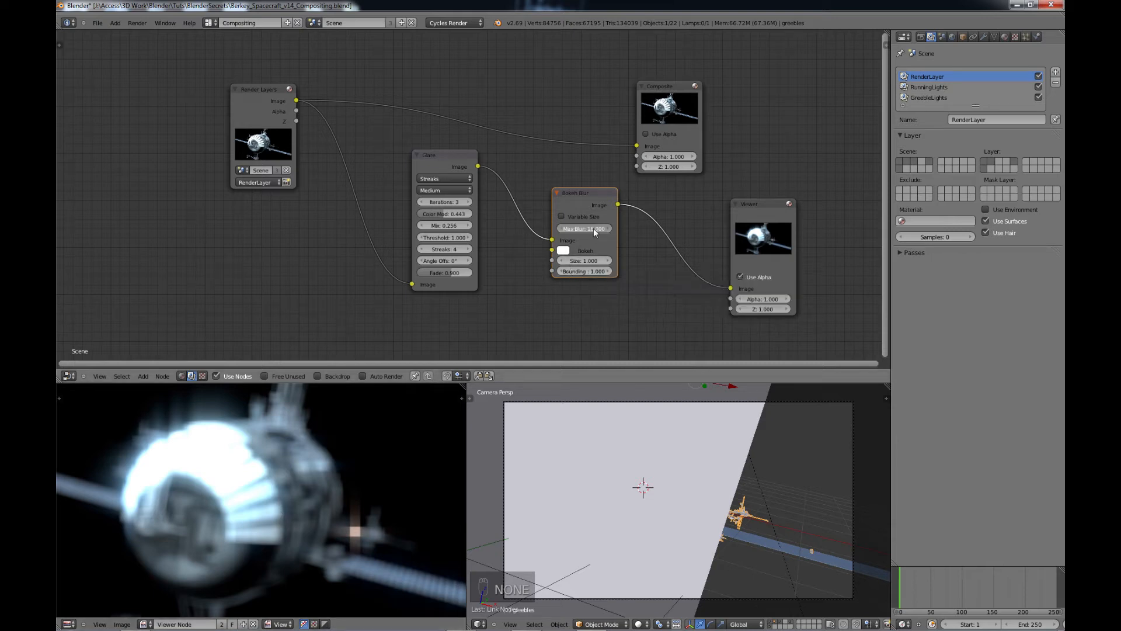
Set the Bokeh Blur node's Max Blur to 1.000 and its Size to 0.015.
key("Return")
key("BackSpace")
type("0.015")
key("Return")
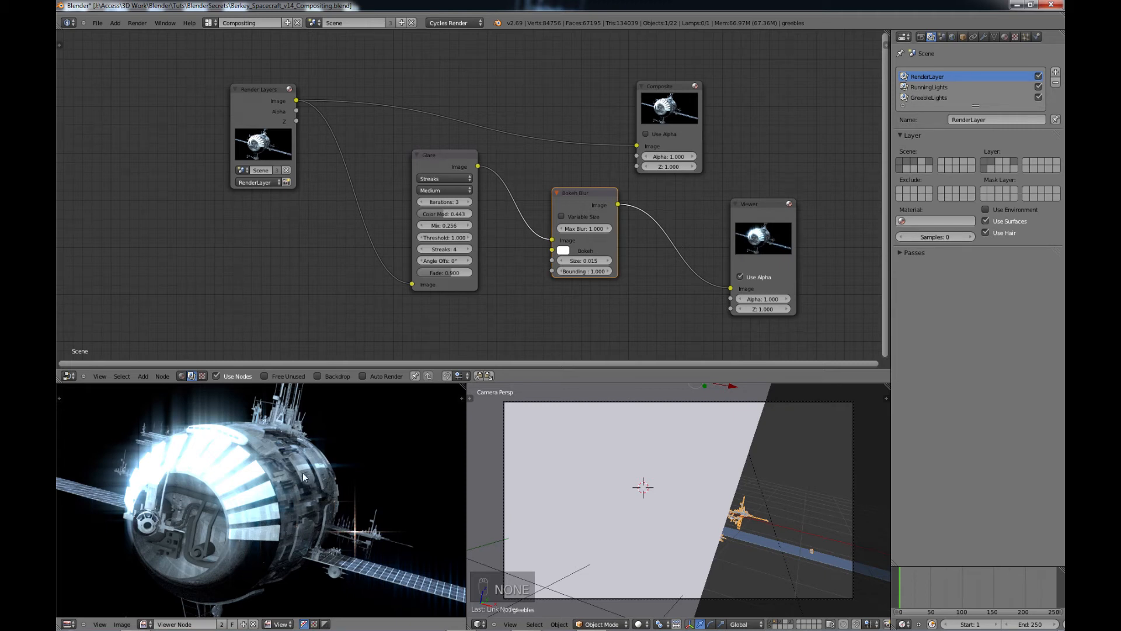
Adjust the Bokeh Blur node's position between the Glare and Viewer nodes and mute it.
left_click_drag(591, 190, 588, 201)
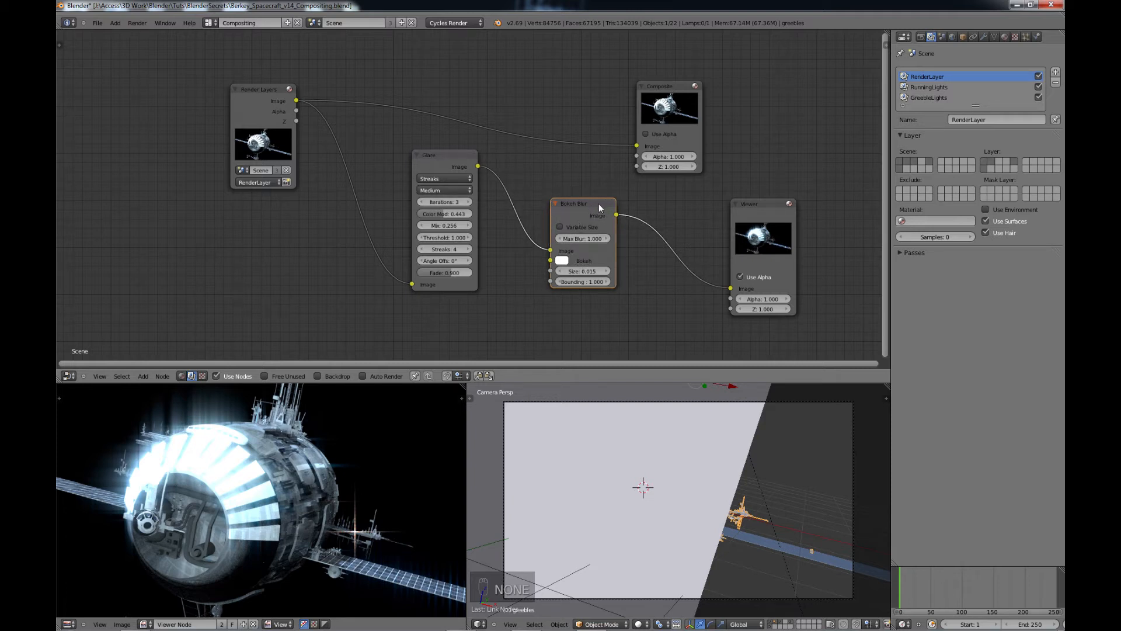
left_click_drag(597, 212, 600, 205)
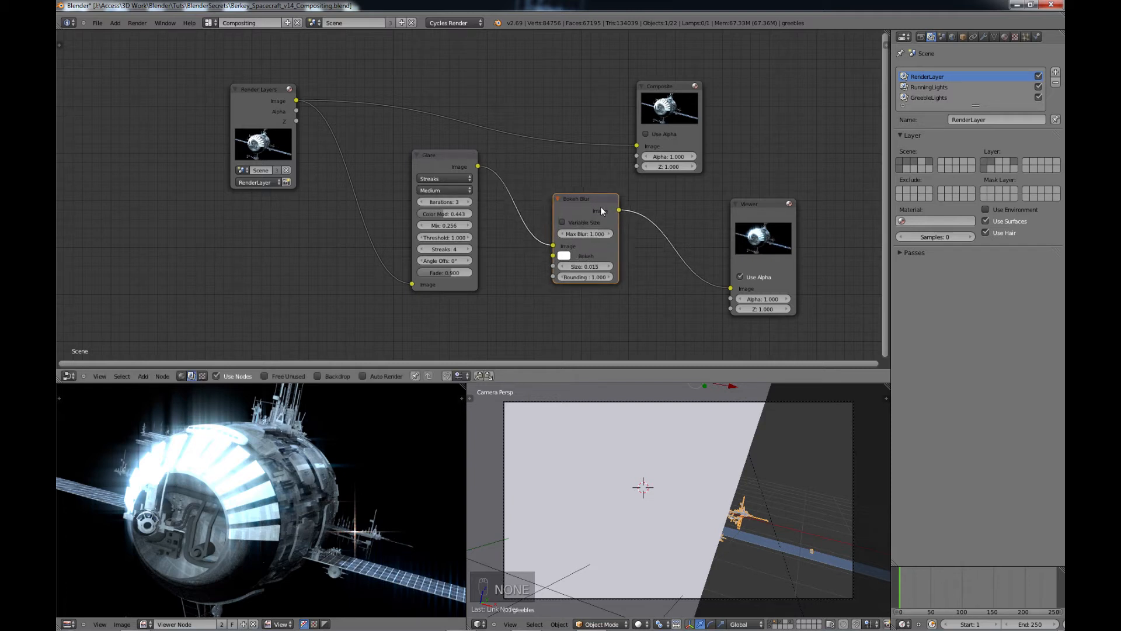
key("m")
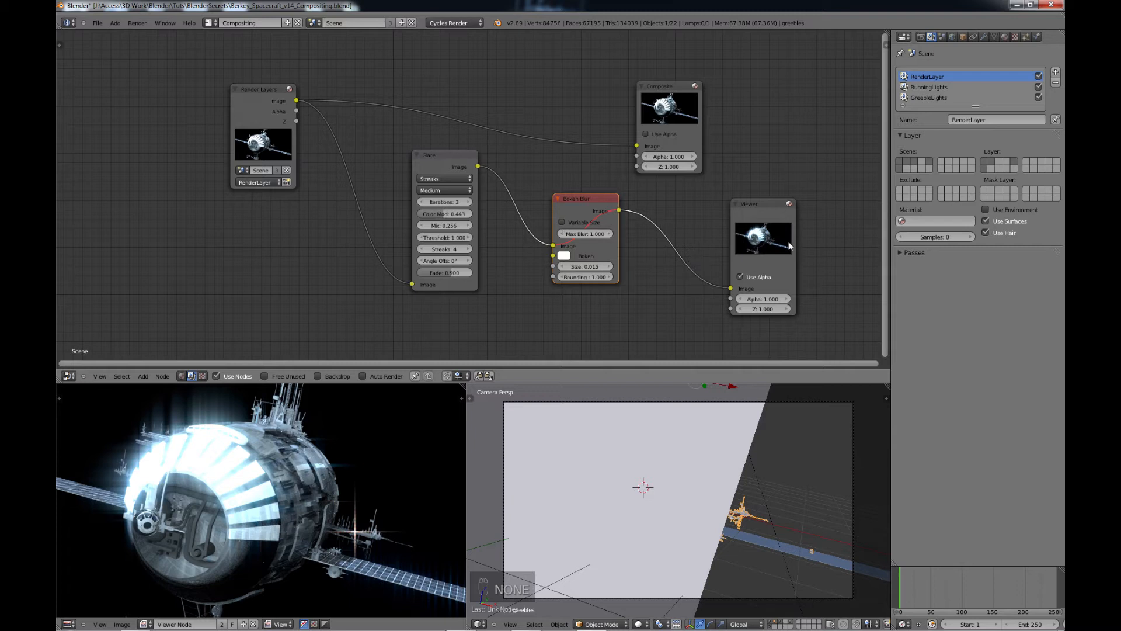
Move the Composite and Viewer nodes together far away from the Bokeh Blur node to free space for more nodes.
scroll(656, 237, "down", 1)
middle_click_drag(642, 241, 365, 237)
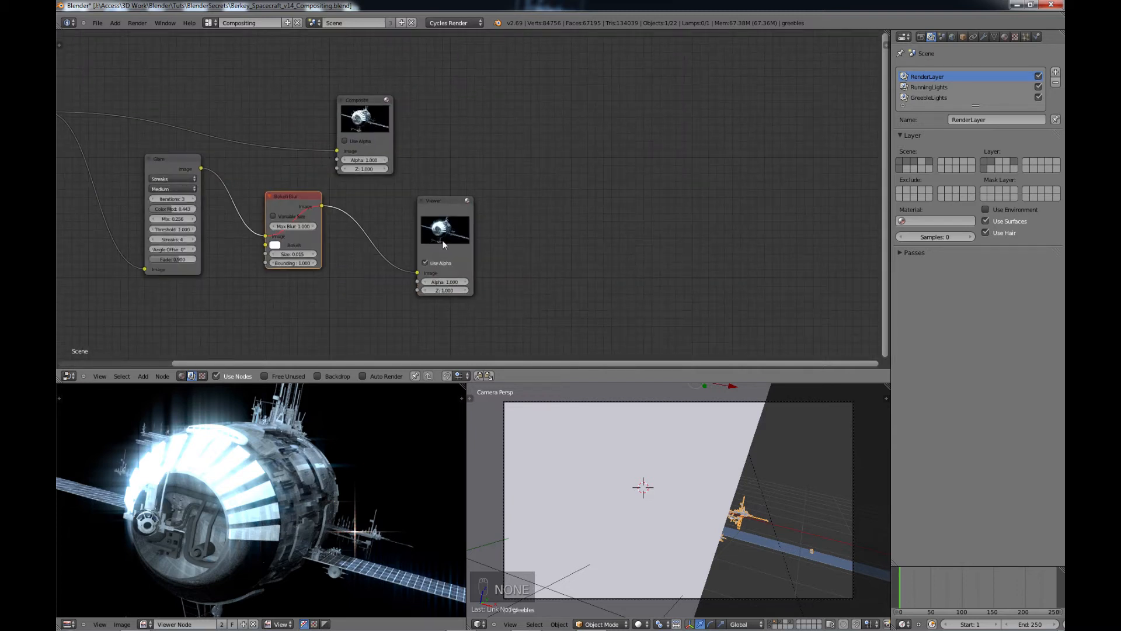
left_click(442, 241)
left_click(370, 127, "shift")
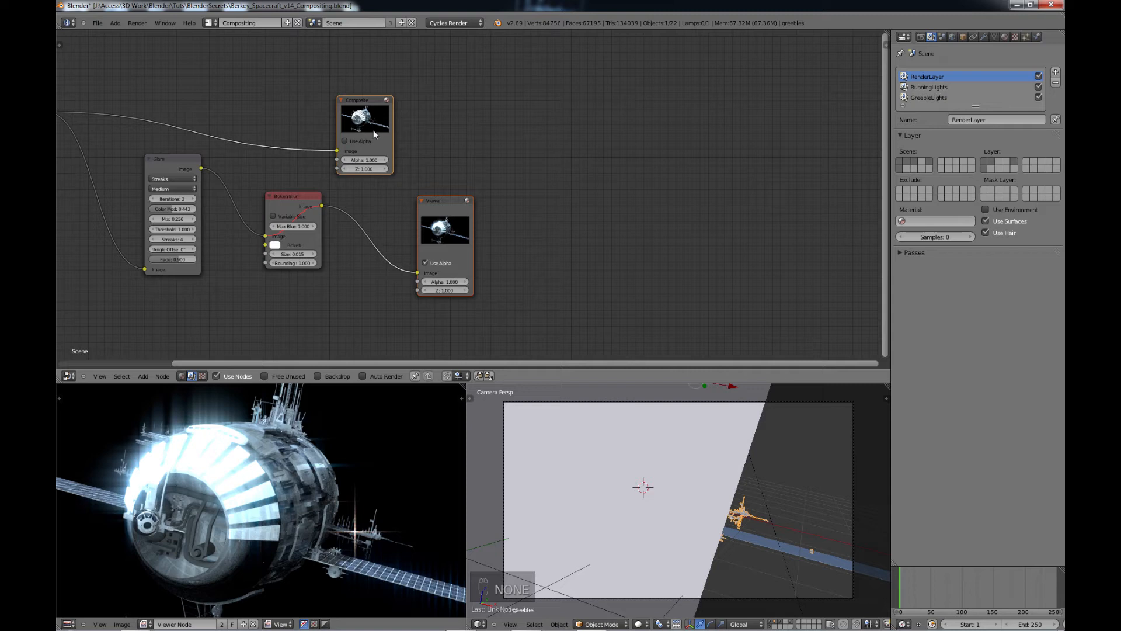
left_click_drag(373, 127, 634, 125)
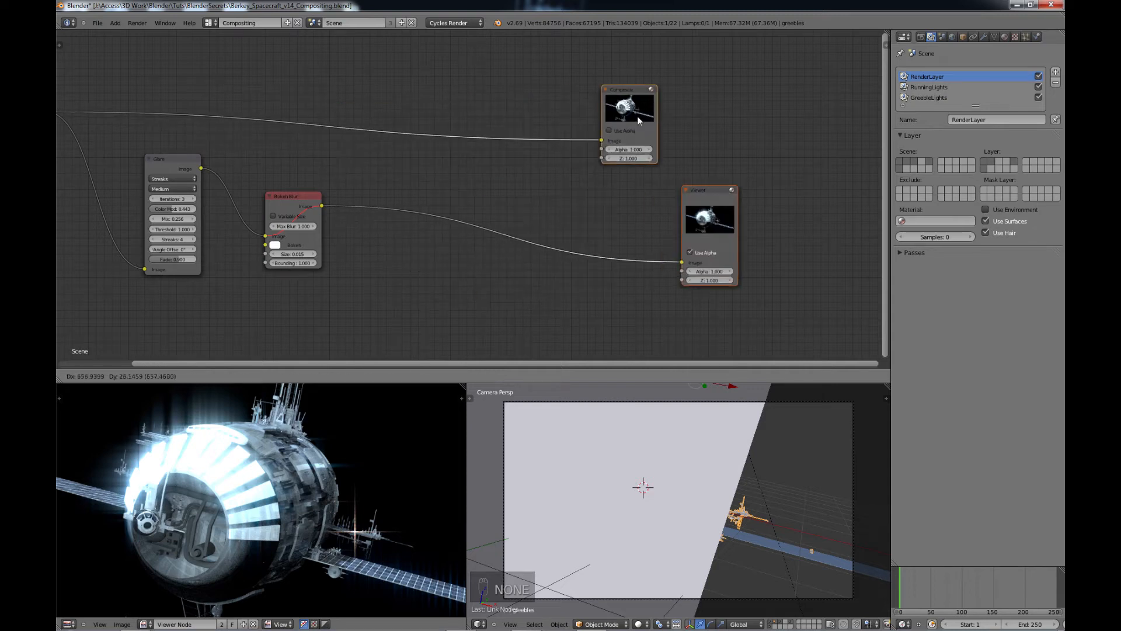
scroll(608, 135, "down", 4)
key("g")
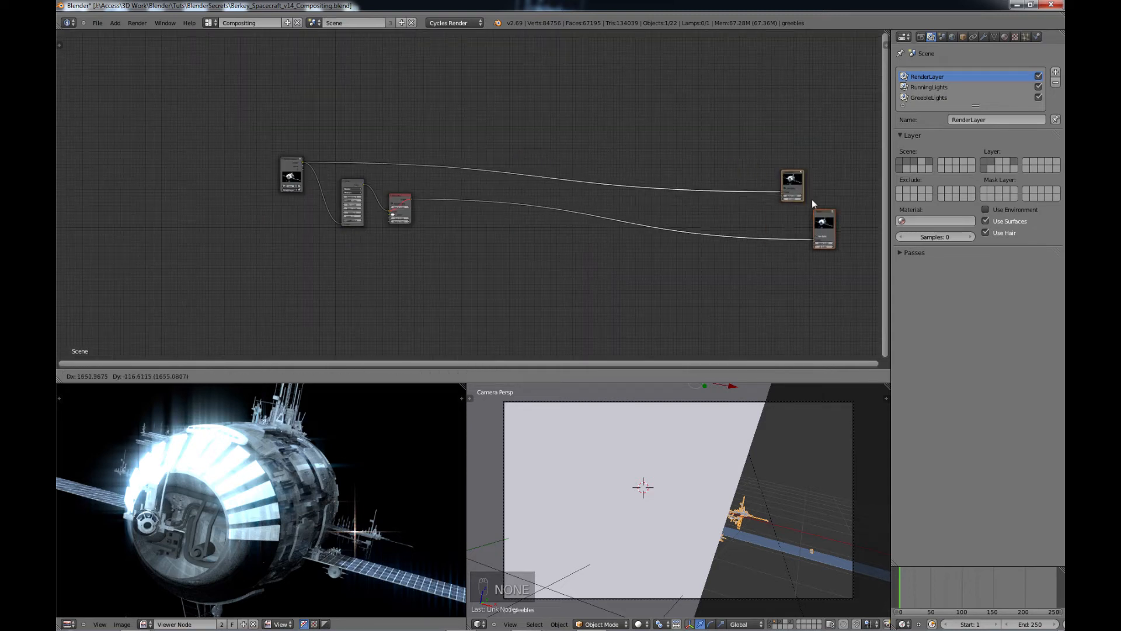
left_click(814, 198)
scroll(714, 196, "down", 5)
left_click_drag(707, 209, 779, 224)
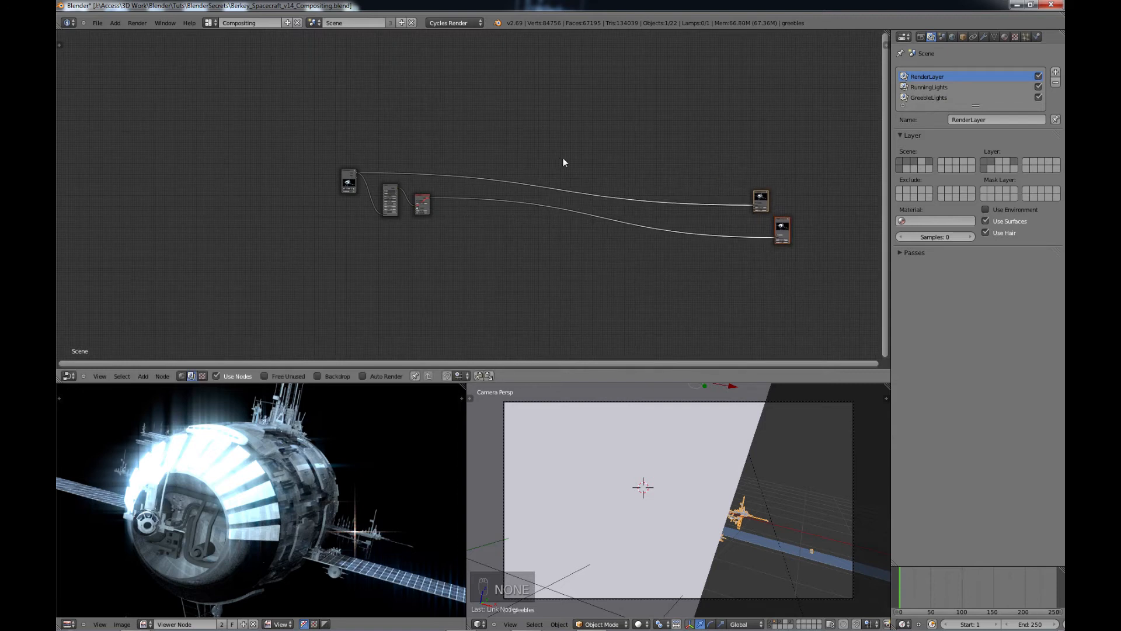
Cut the link between the Render Layers and Composite nodes and place the Composite node directly above the Viewer node.
right_click_drag(563, 157, 579, 199, "ctrl")
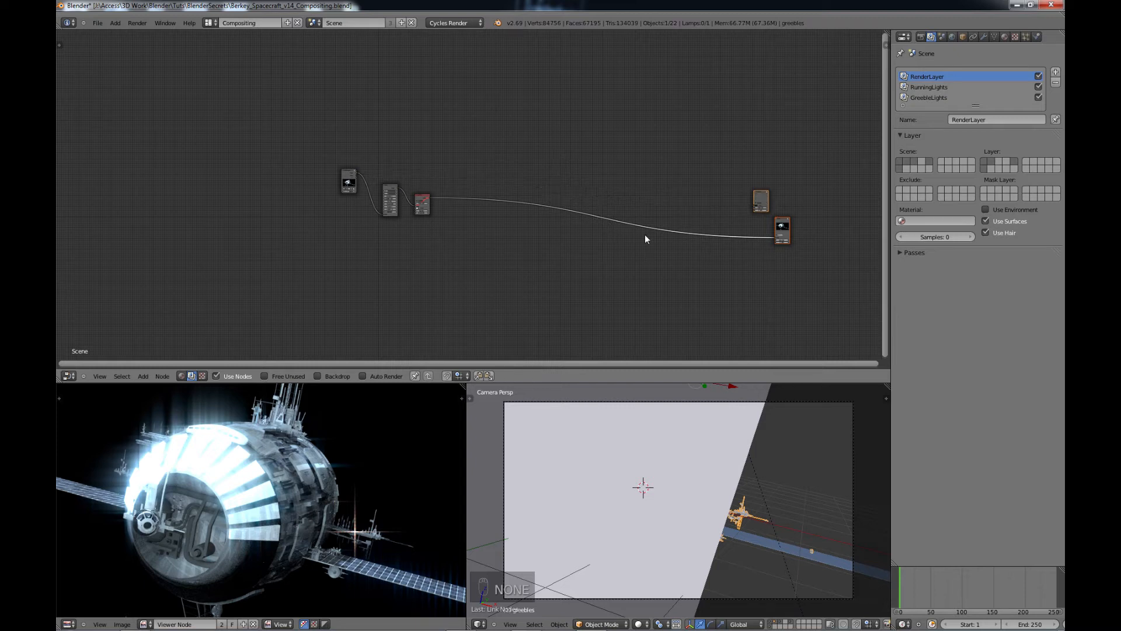
left_click_drag(762, 201, 779, 199)
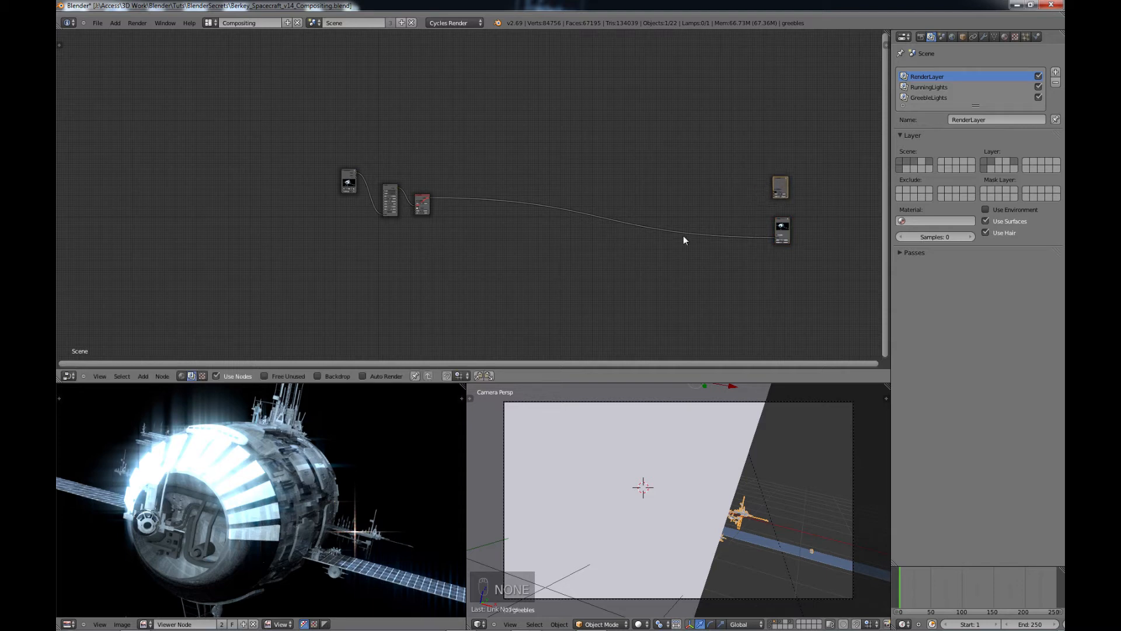
Add a second Render Layers input node and place it above the existing Render Layers node.
scroll(530, 233, "up", 1)
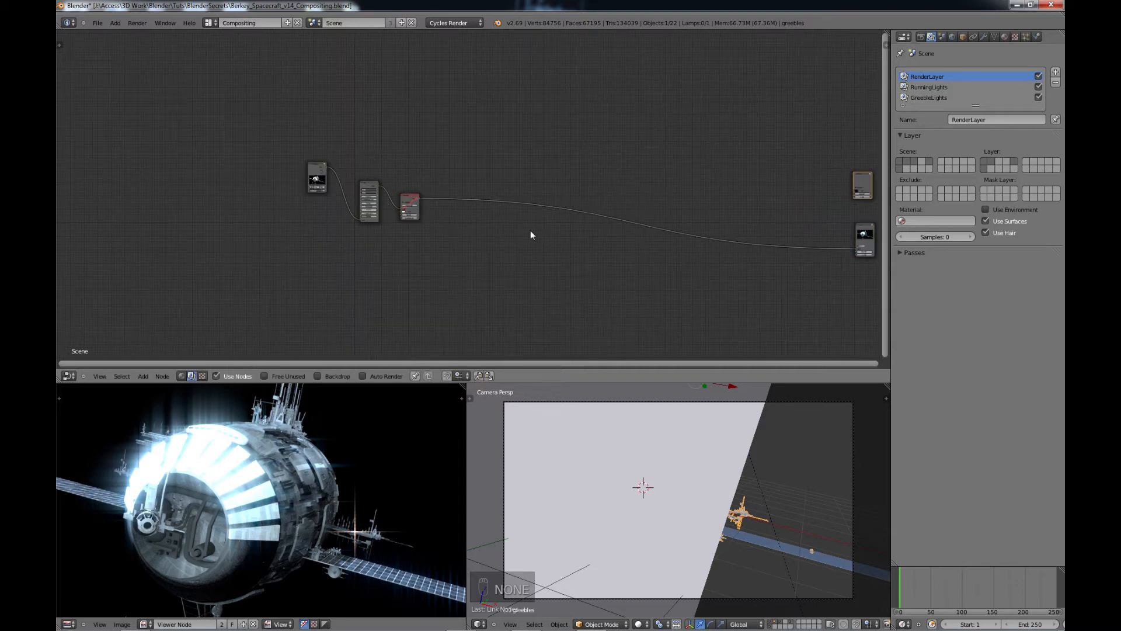
scroll(453, 231, "up", 2)
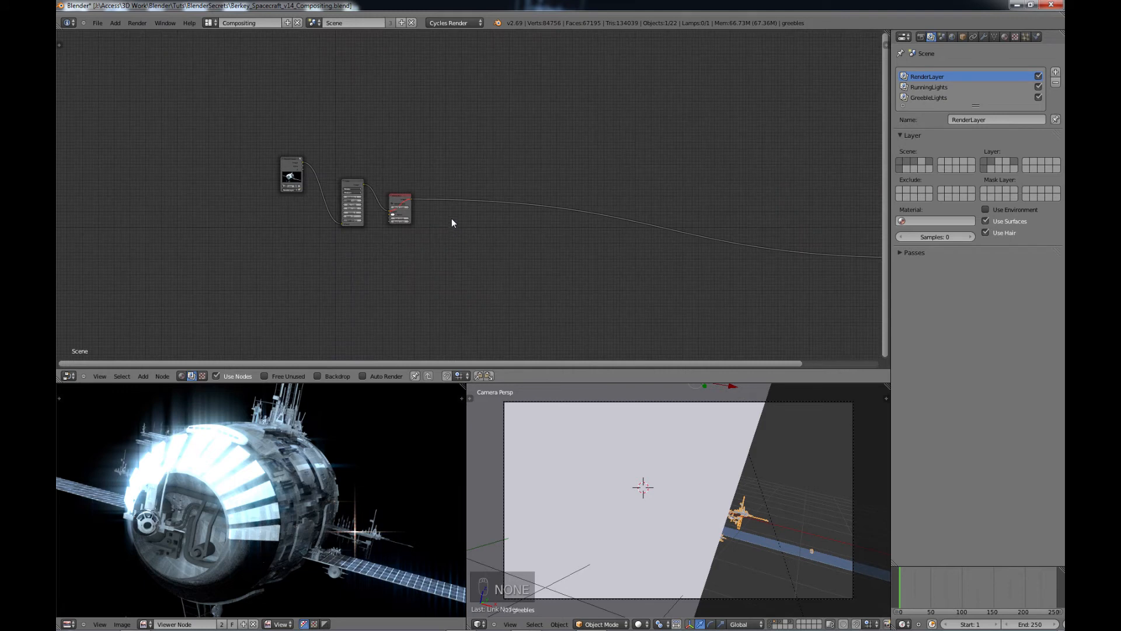
middle_click_drag(532, 239, 408, 238)
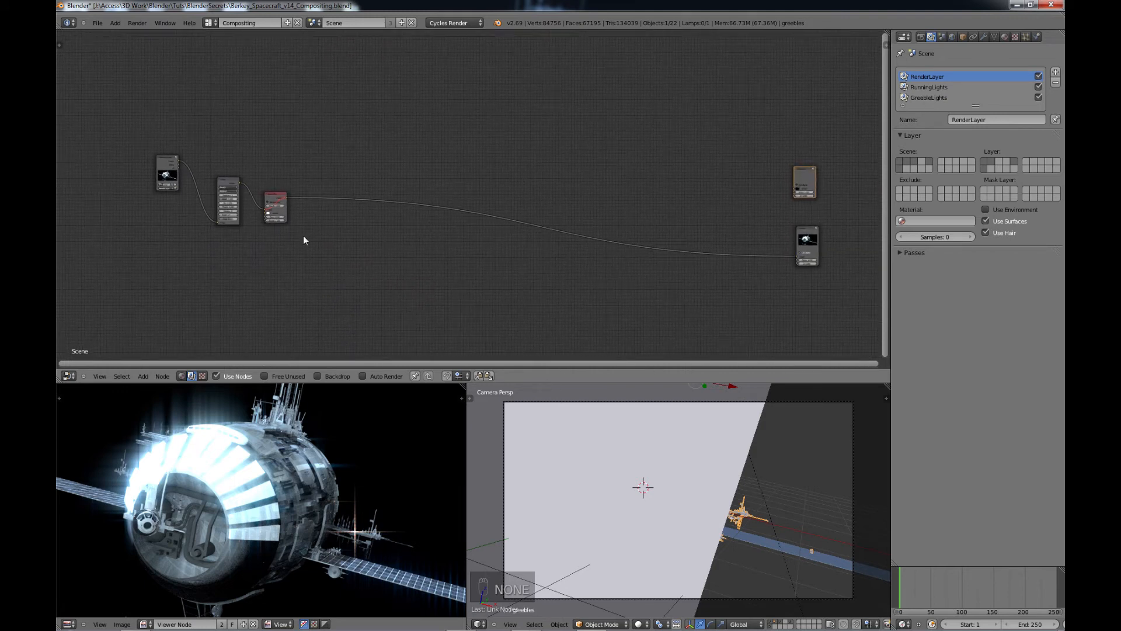
middle_click_drag(330, 197, 362, 206)
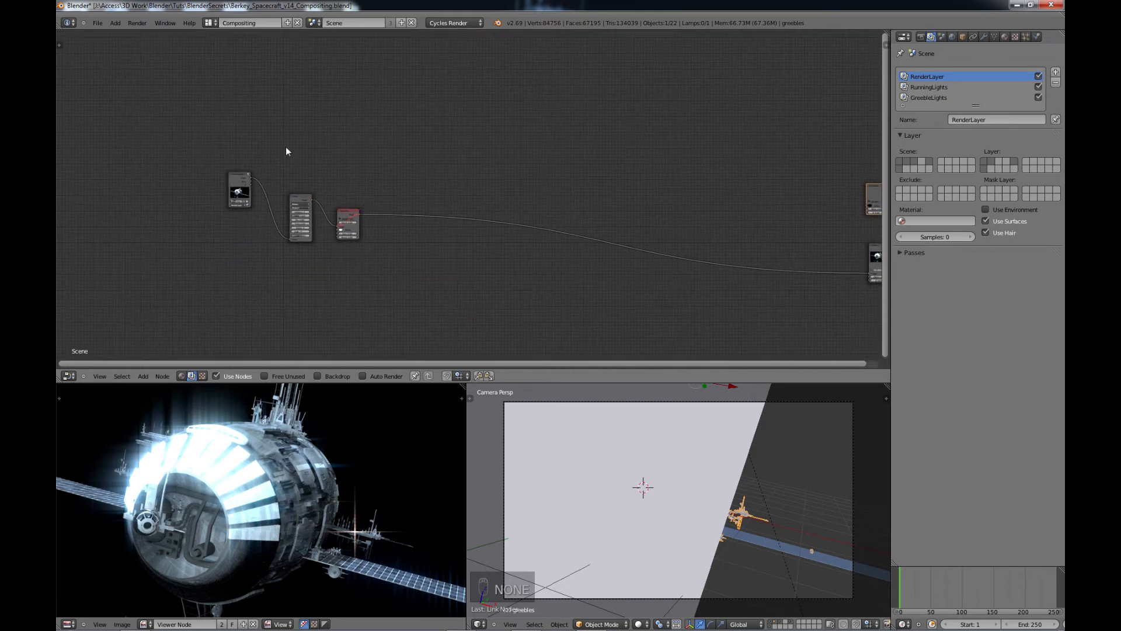
middle_click_drag(307, 167, 475, 172)
scroll(410, 220, "up", 3)
middle_click_drag(410, 219, 474, 230)
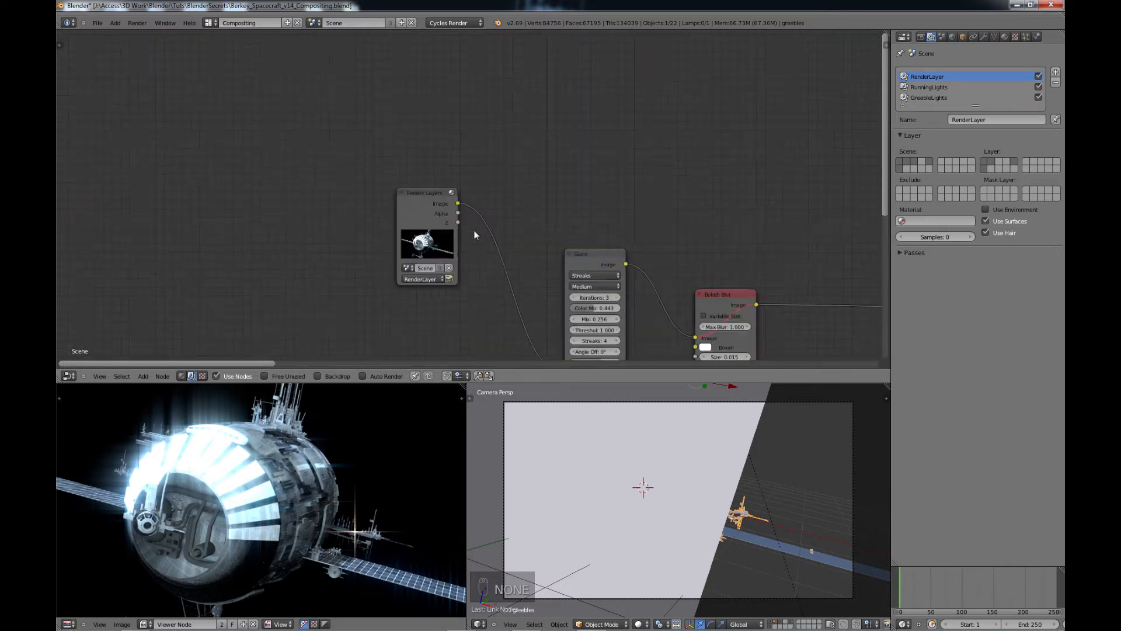
scroll(474, 230, "up", 3)
scroll(432, 193, "down", 3)
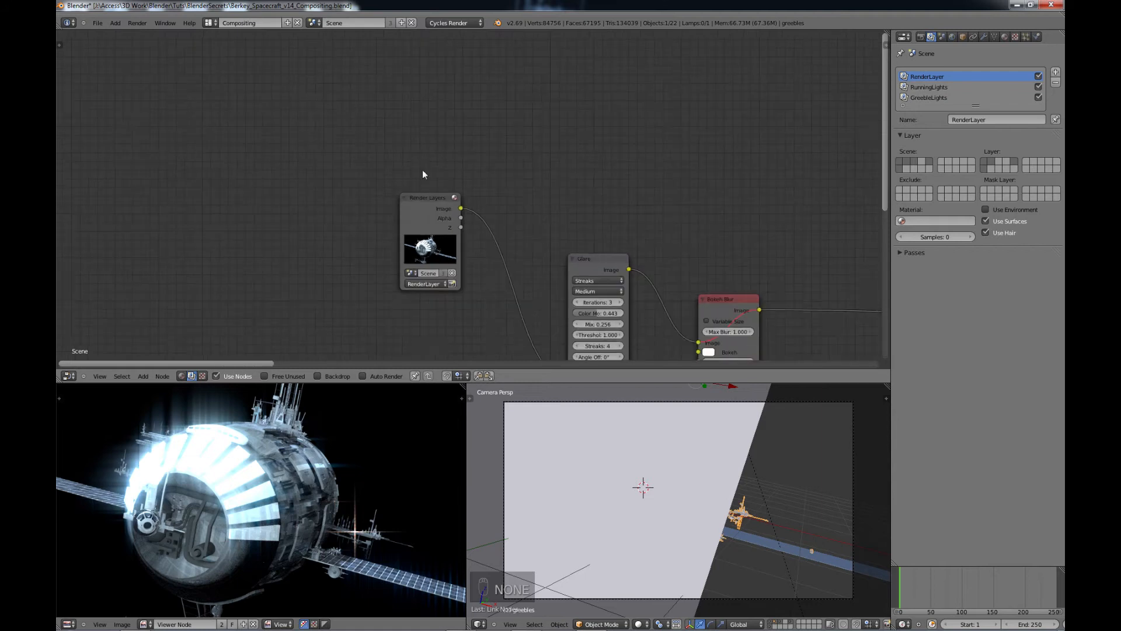
key("shift+a")
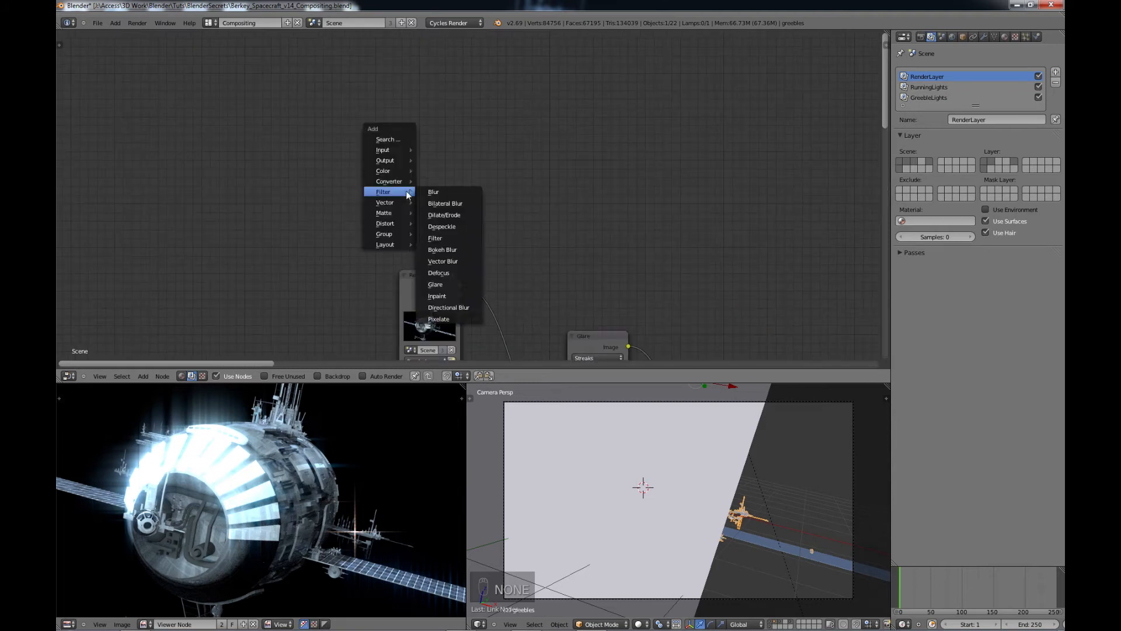
mouse_move(396, 150)
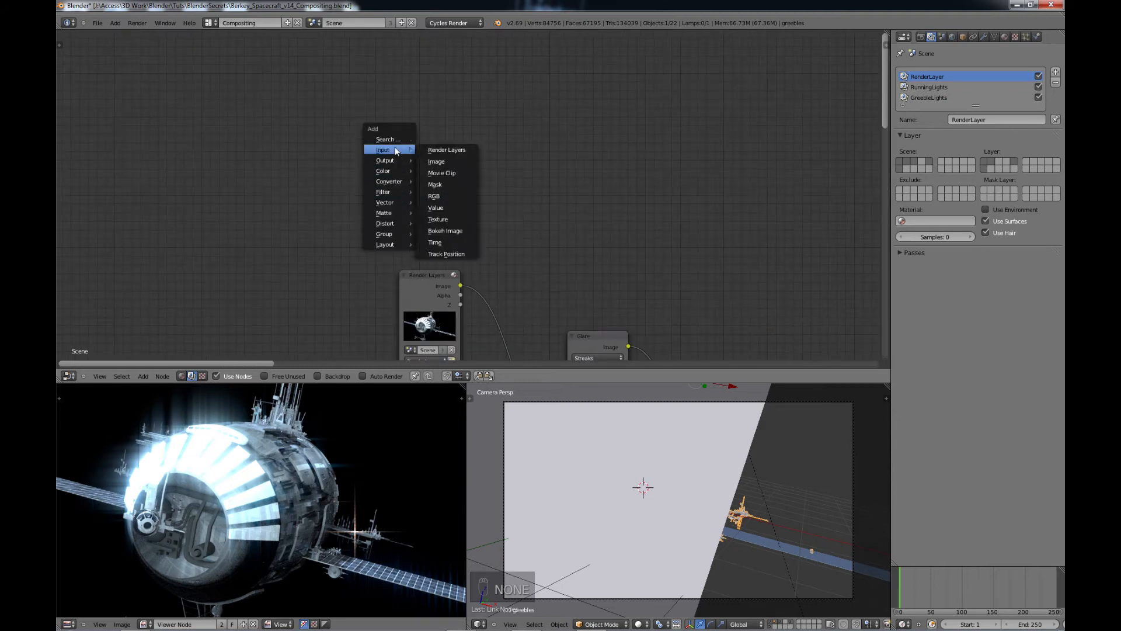
left_click(437, 150)
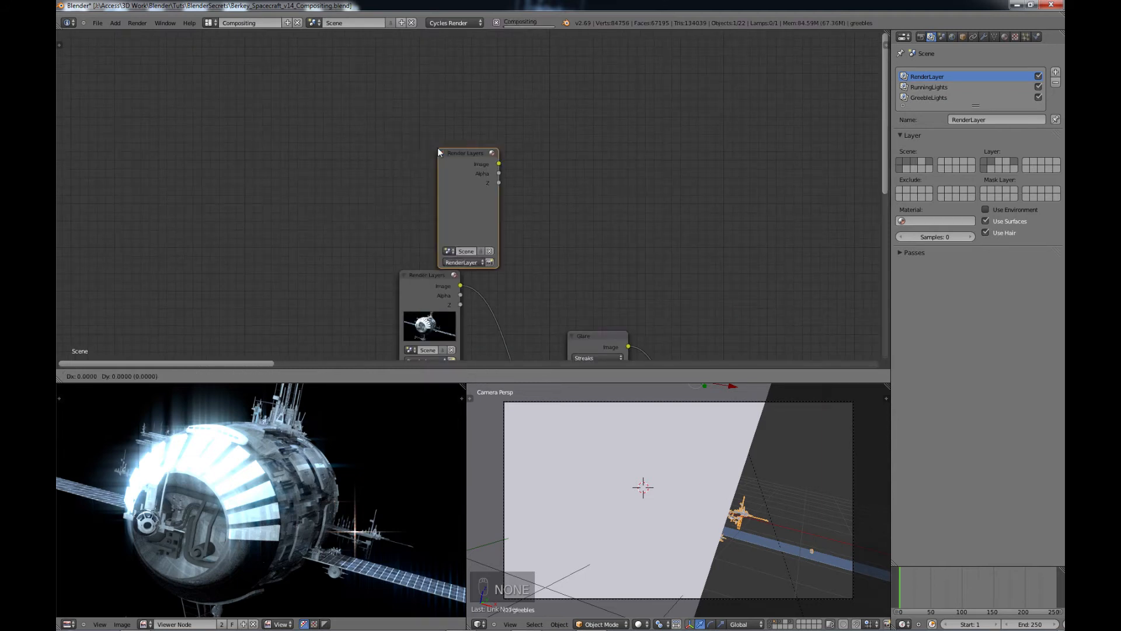
left_click(388, 70)
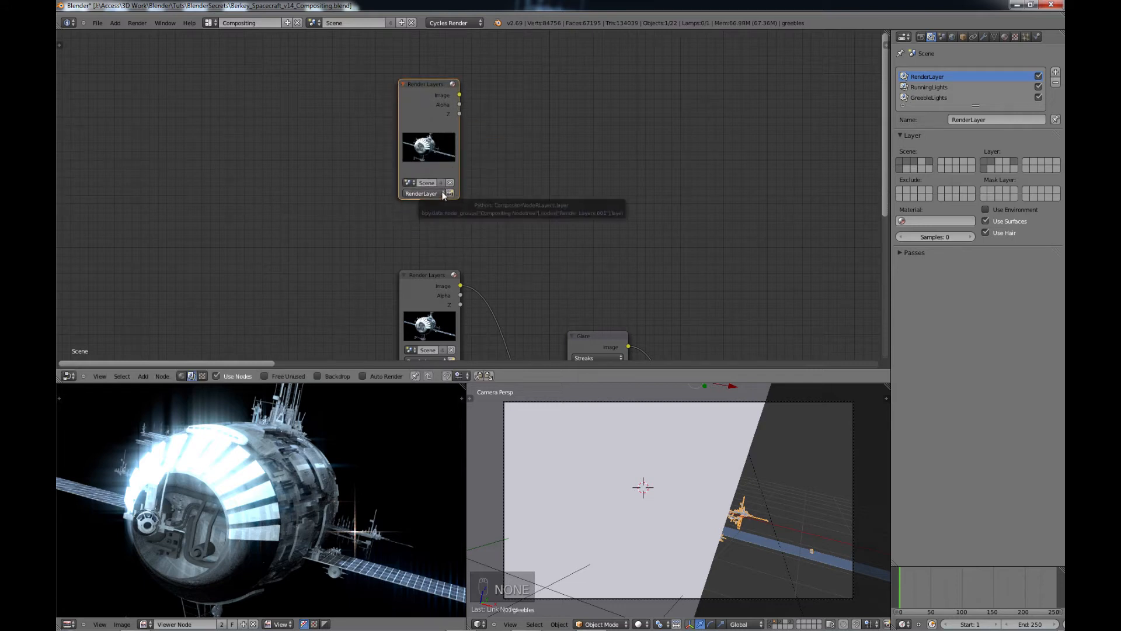
Set the new Render Layers node to output the RunningLights layer.
left_click(439, 193)
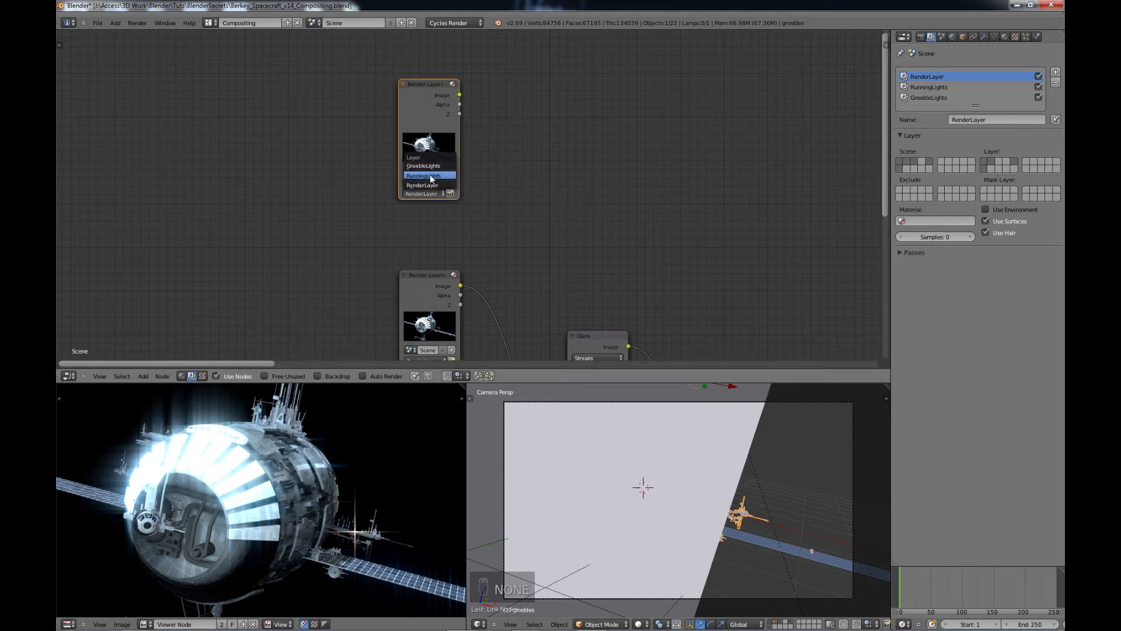
left_click(430, 174)
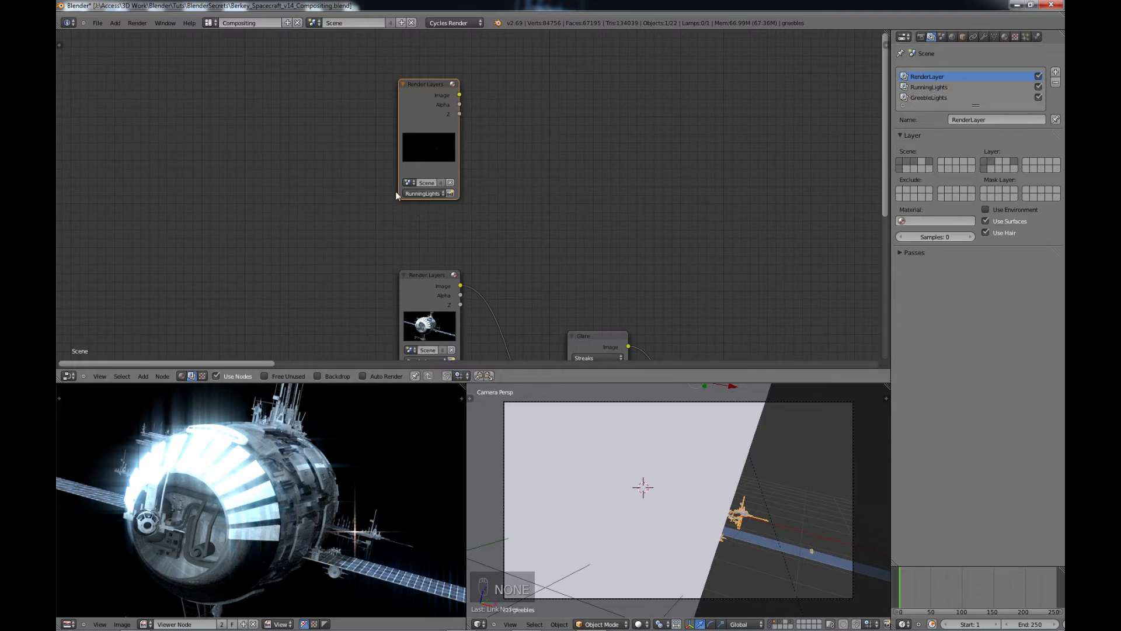
left_click(415, 194)
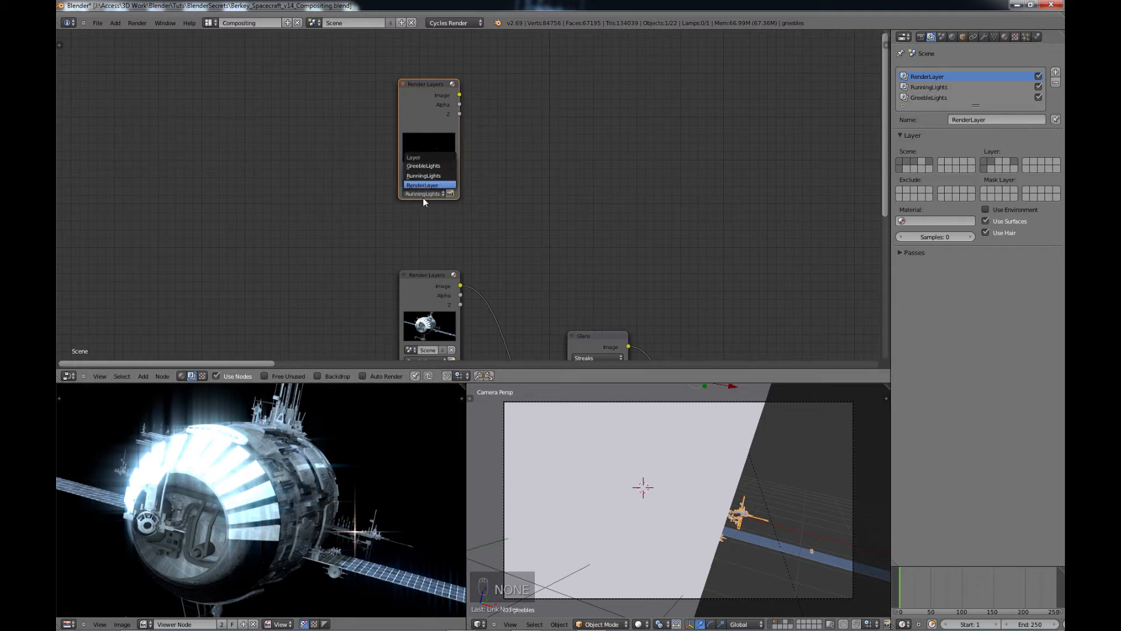
left_click(425, 197)
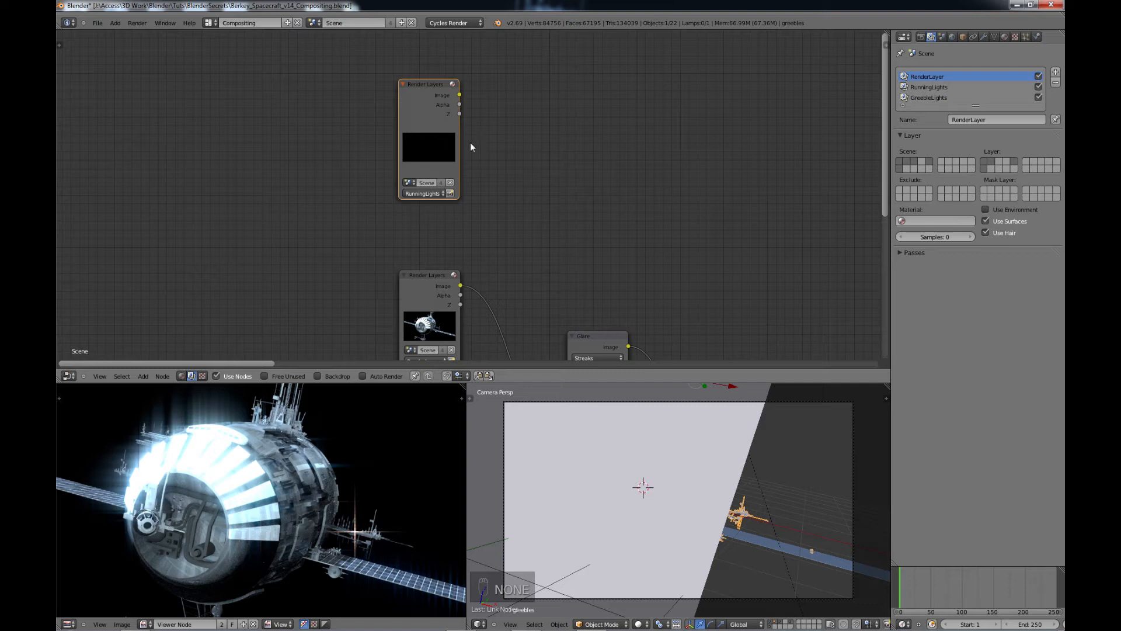
Duplicate the Glare and muted Bokeh Blur nodes together and place the copies beside the RunningLights Render Layers node.
scroll(619, 273, "down", 3)
middle_click_drag(619, 272, 544, 215)
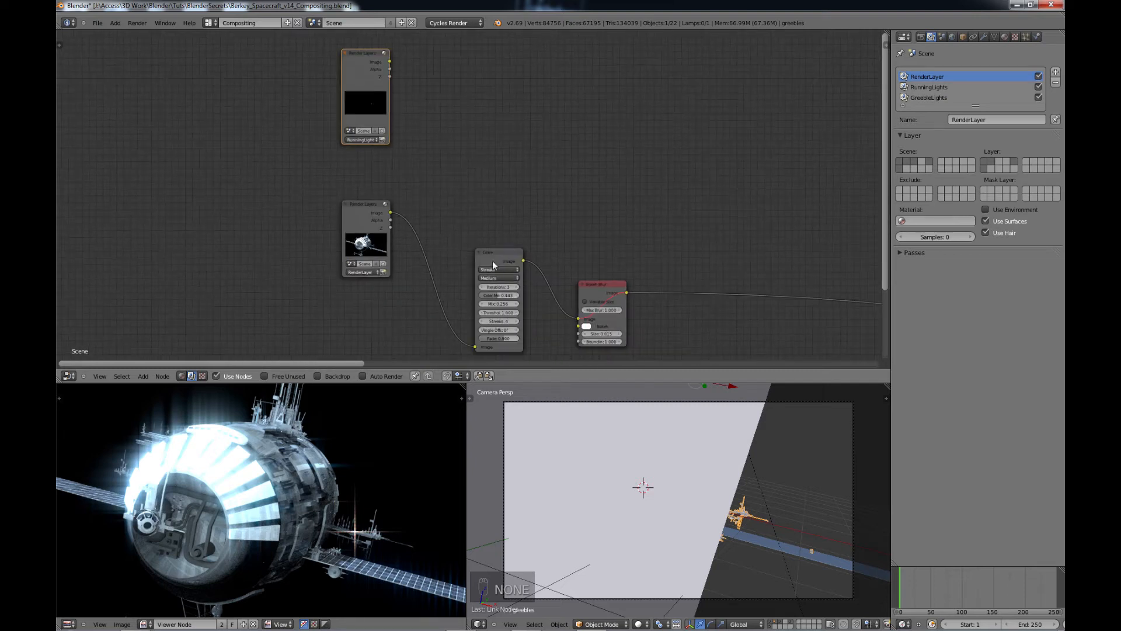
left_click(492, 257)
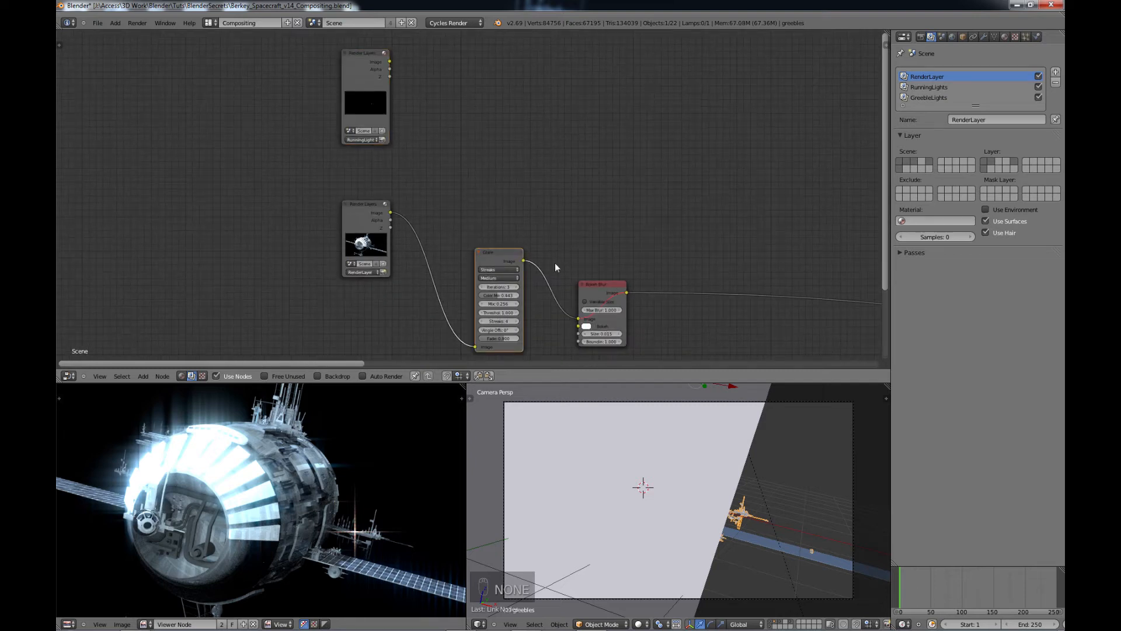
left_click(594, 293)
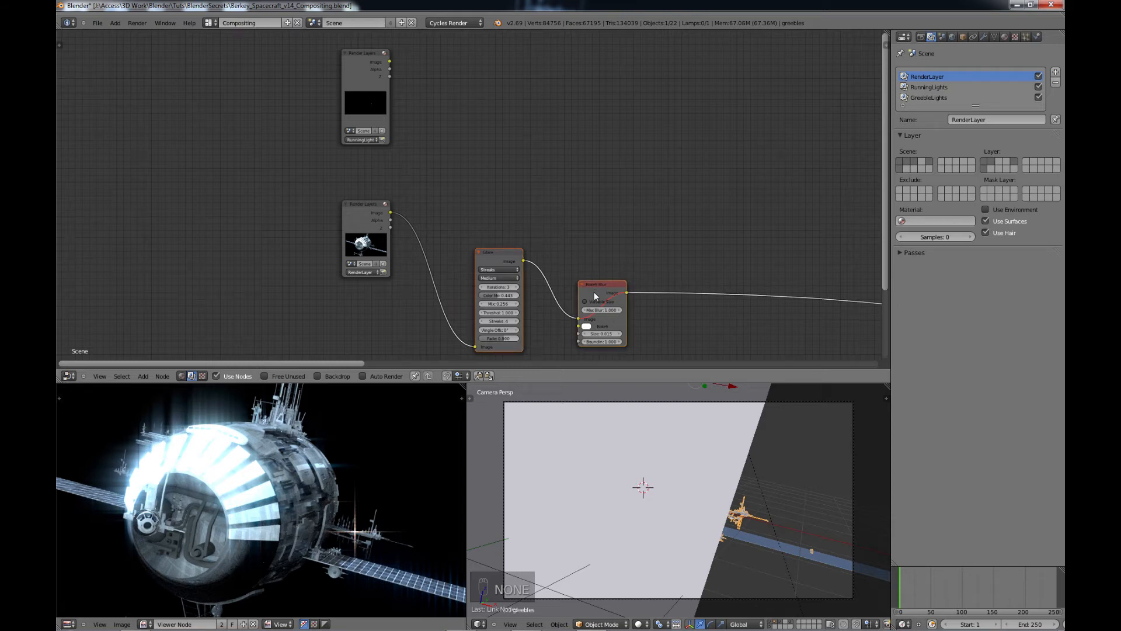
key("shift+d")
left_click(597, 90)
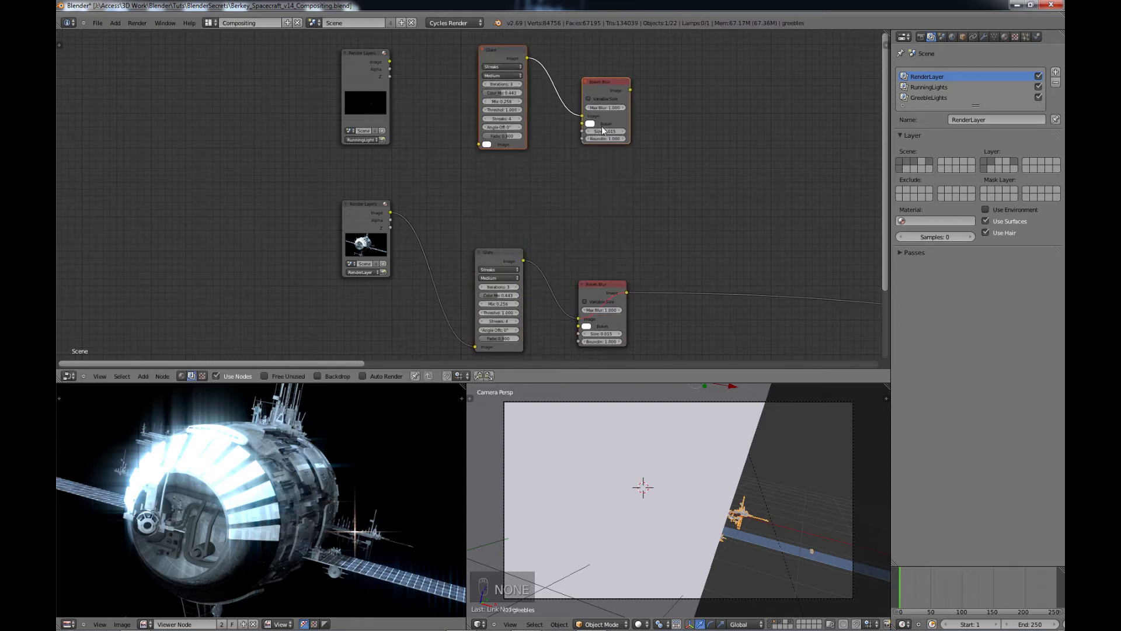
scroll(602, 131, "down", 2)
middle_click_drag(602, 130, 594, 205)
scroll(554, 219, "up", 3)
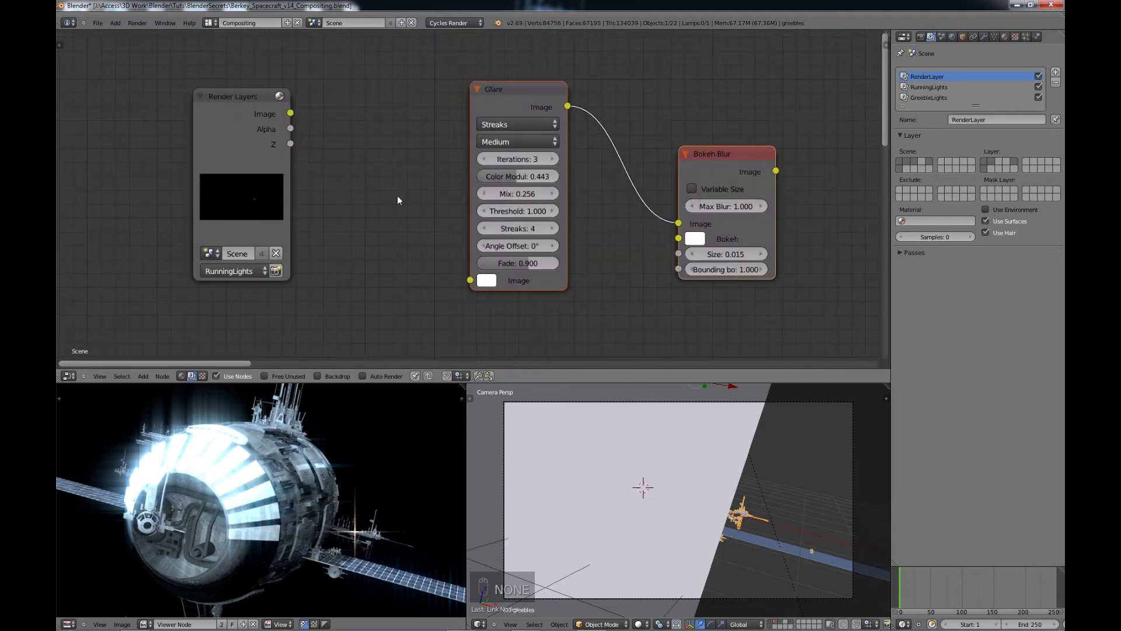
Connect the RunningLights image output to the copied Glare node and set it to Fog Glow at High quality.
left_click_drag(290, 114, 469, 280)
left_click(529, 125)
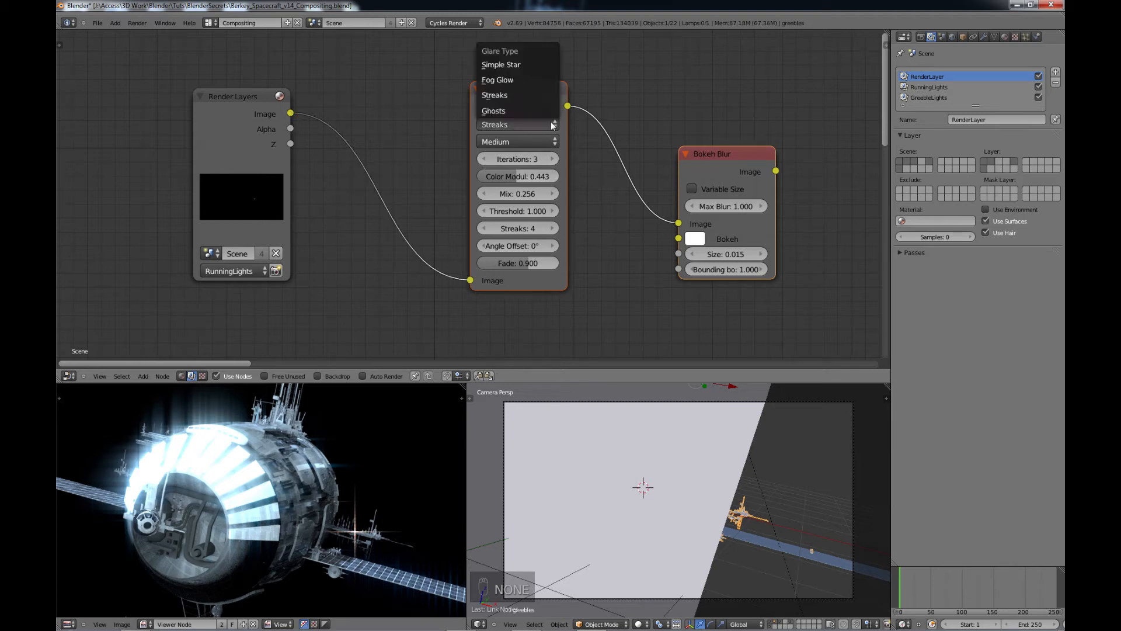
left_click(529, 82)
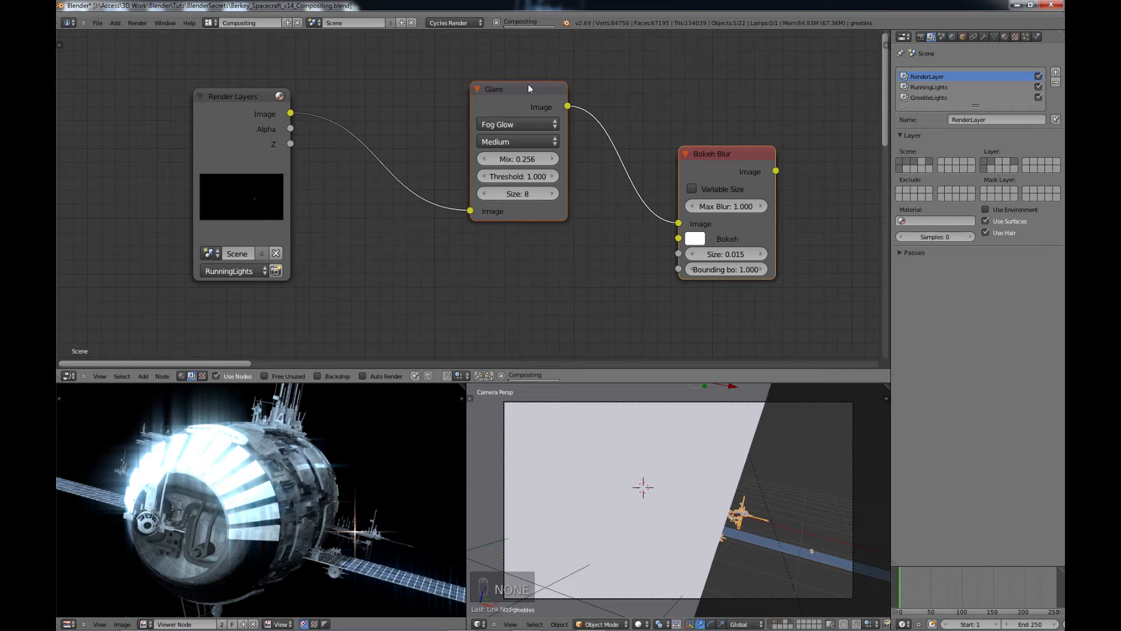
left_click(551, 141)
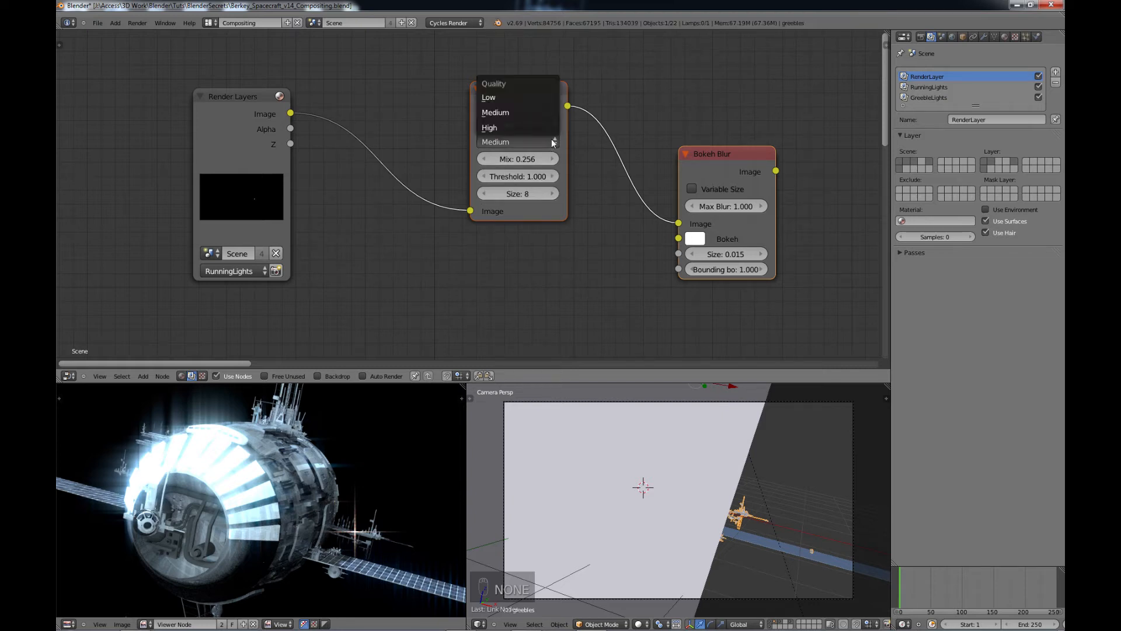
left_click(524, 127)
Set the Fog Glow Glare node's Mix to 1, Threshold to 29 and Size to 6.
left_click(524, 159)
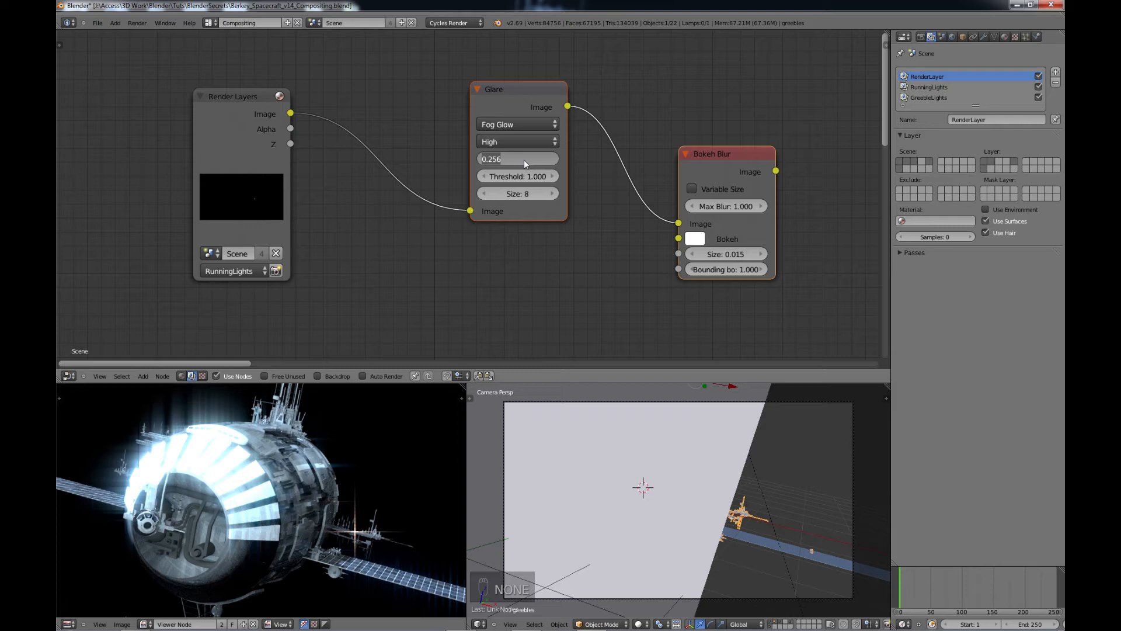
type("1")
key("Return")
left_click(525, 177)
type("2")
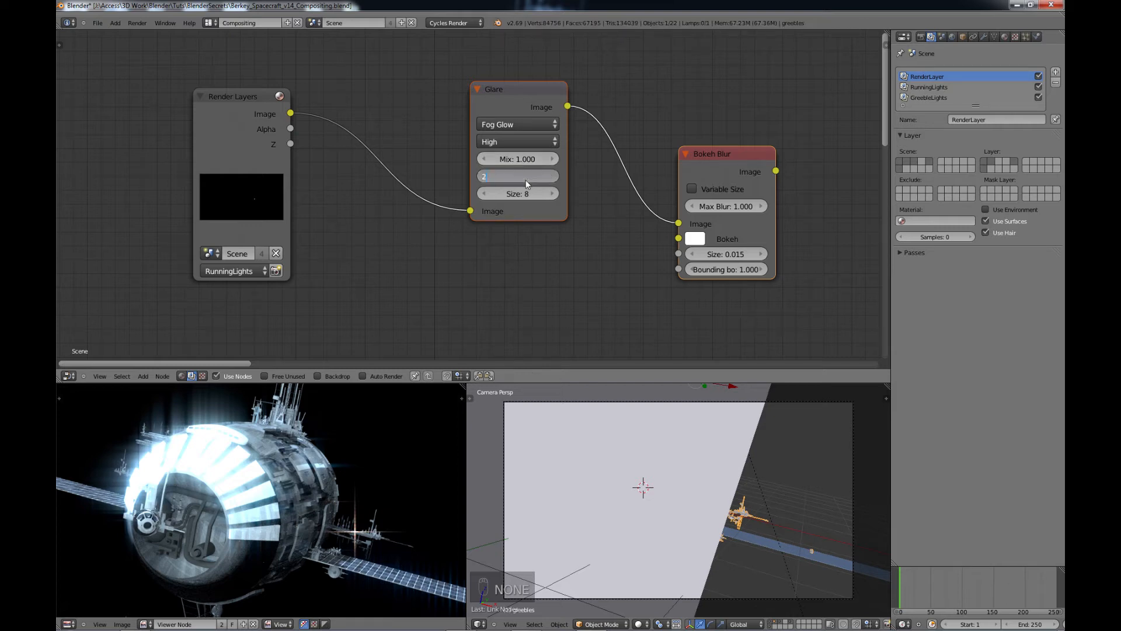
type("9")
key("Return")
left_click(525, 191)
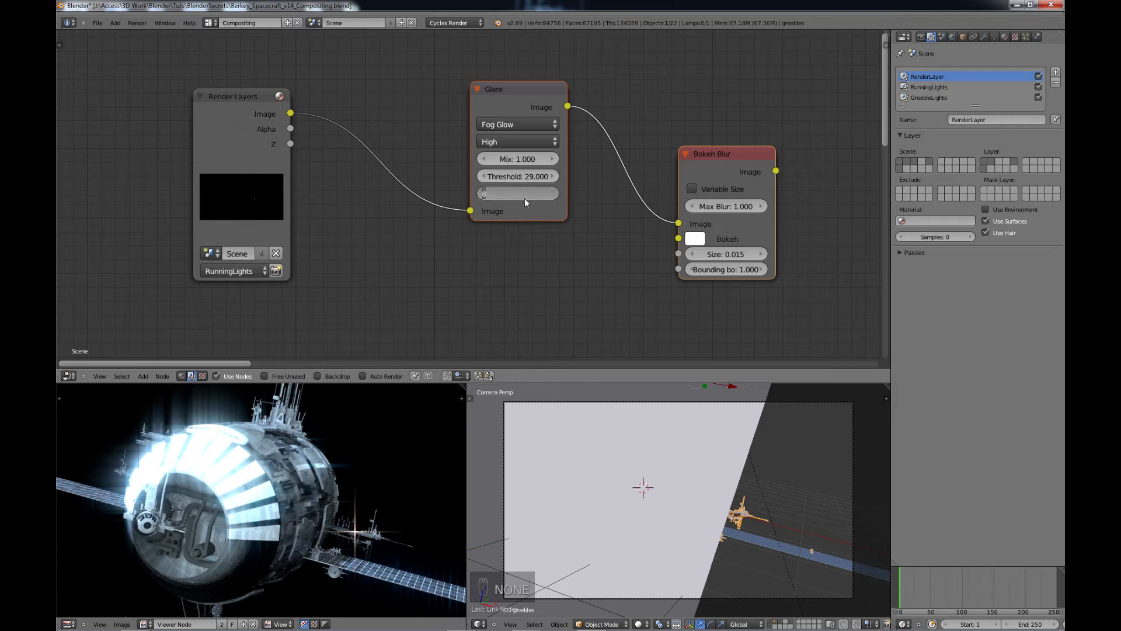
type("6")
key("Return")
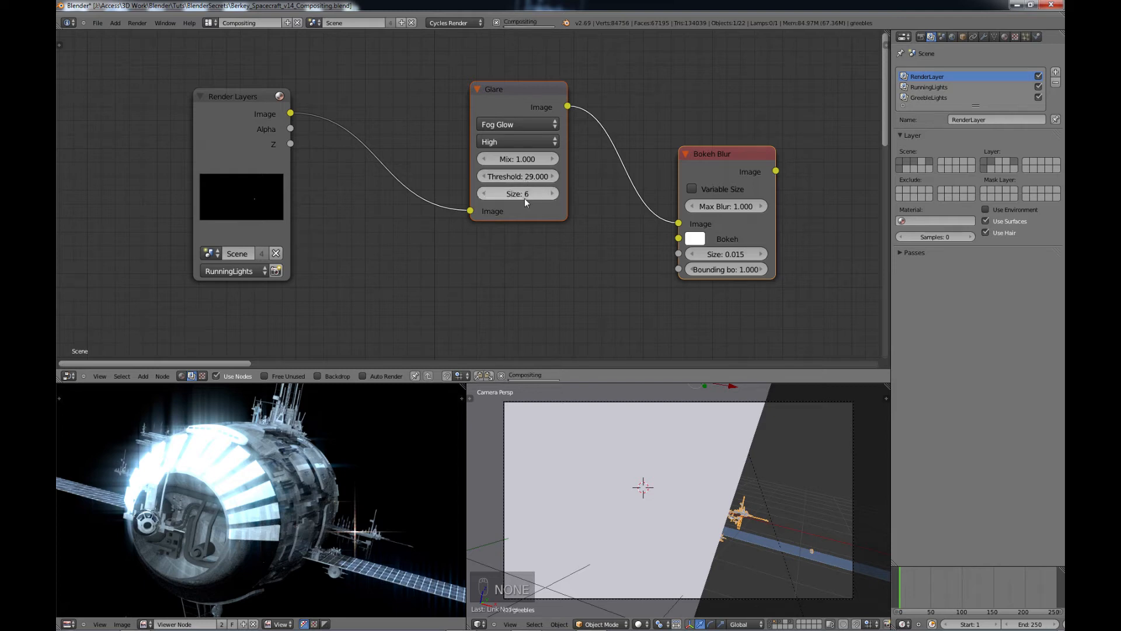
Unmute the RunningLights Bokeh Blur node and set its Size to 0.345.
left_click(713, 153)
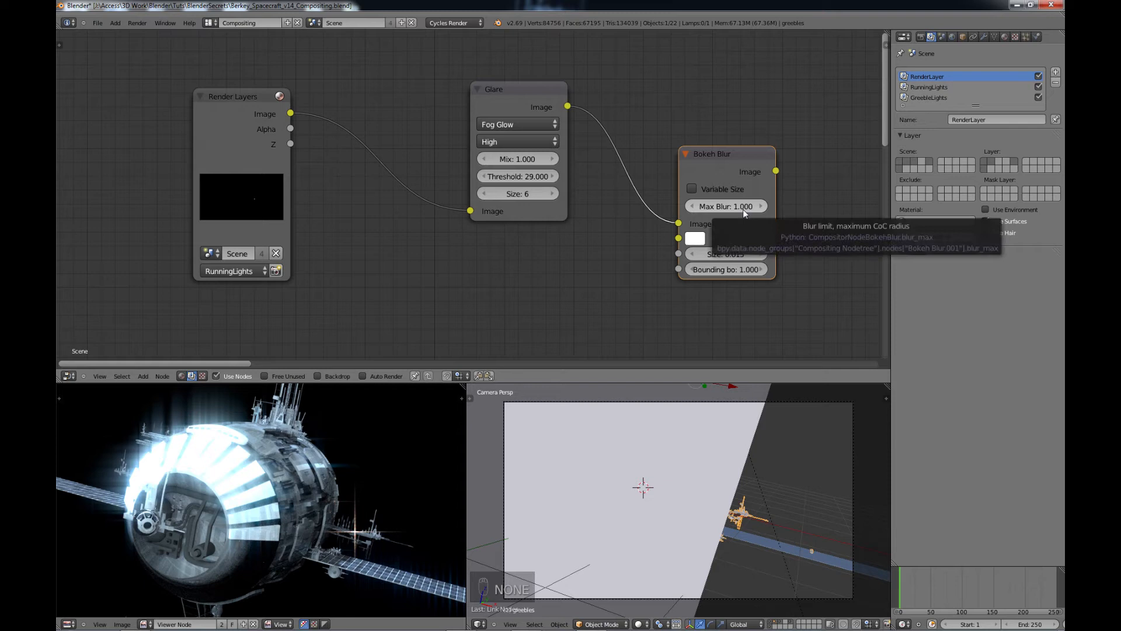
left_click(735, 254)
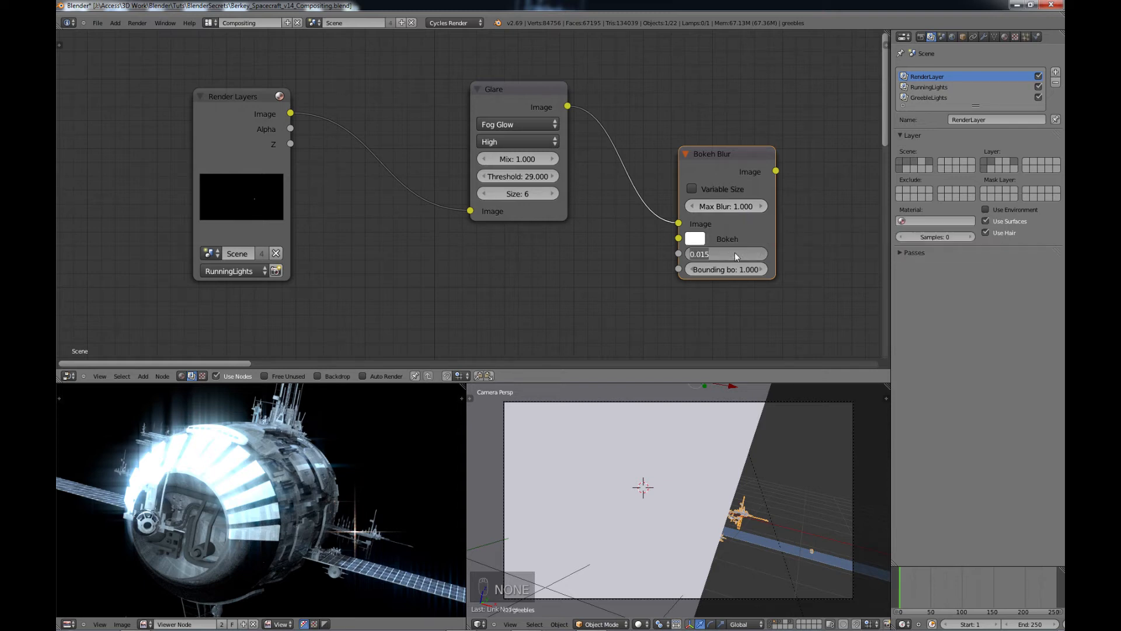
type(".345")
key("Return")
Add a Mix color node and place it between the two Bokeh Blur nodes and the output nodes.
scroll(677, 256, "down", 2)
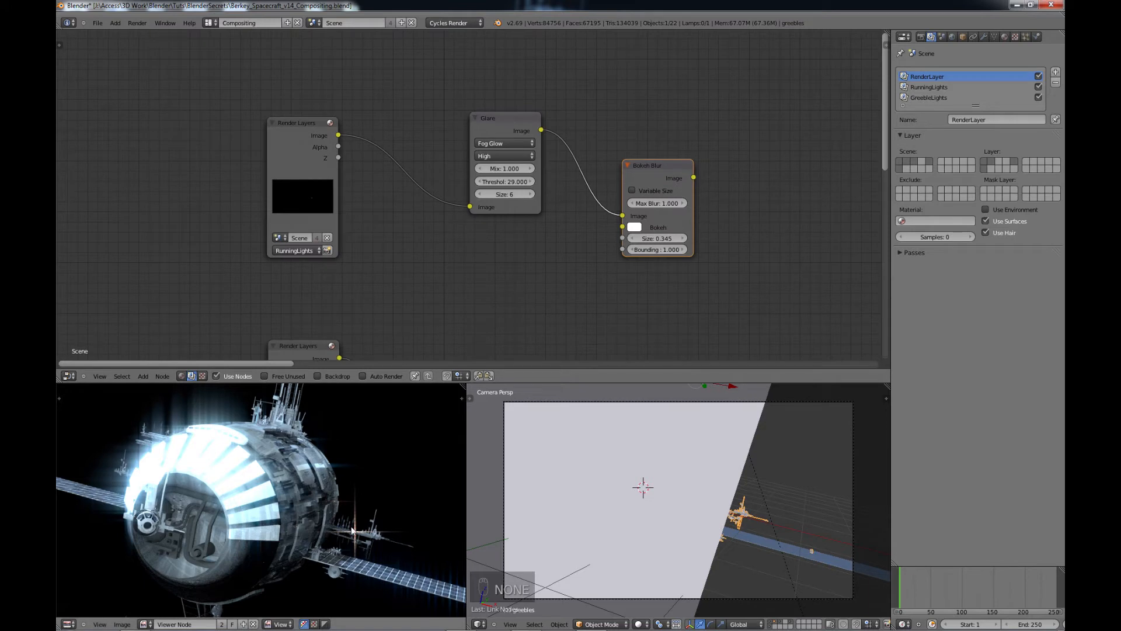
scroll(726, 230, "down", 1)
scroll(727, 230, "down", 1)
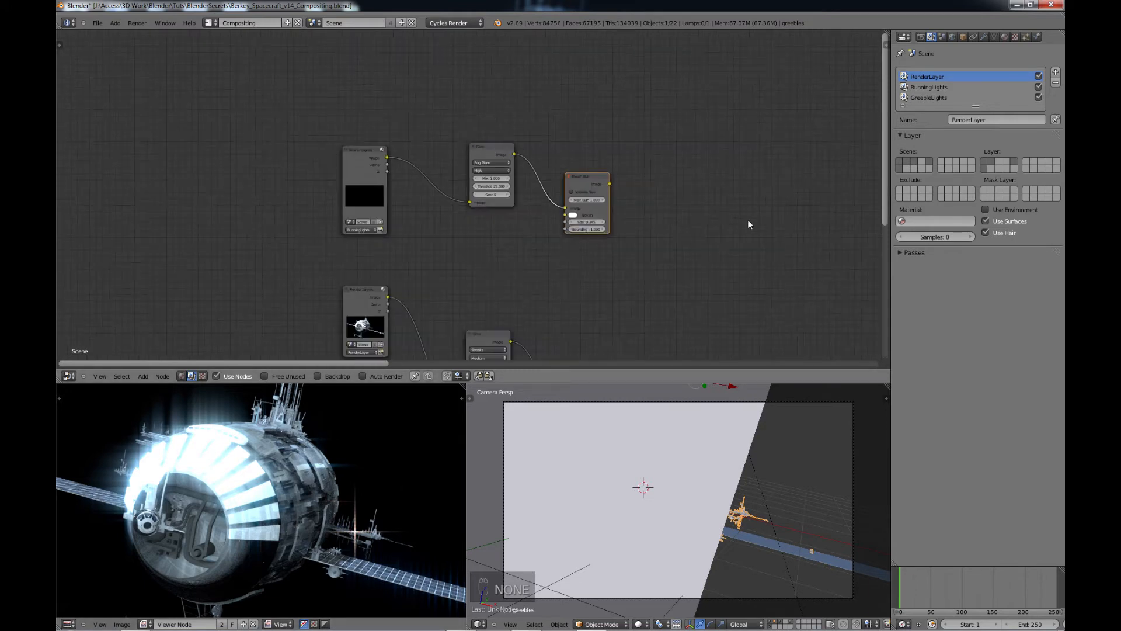
middle_click_drag(745, 222, 620, 146)
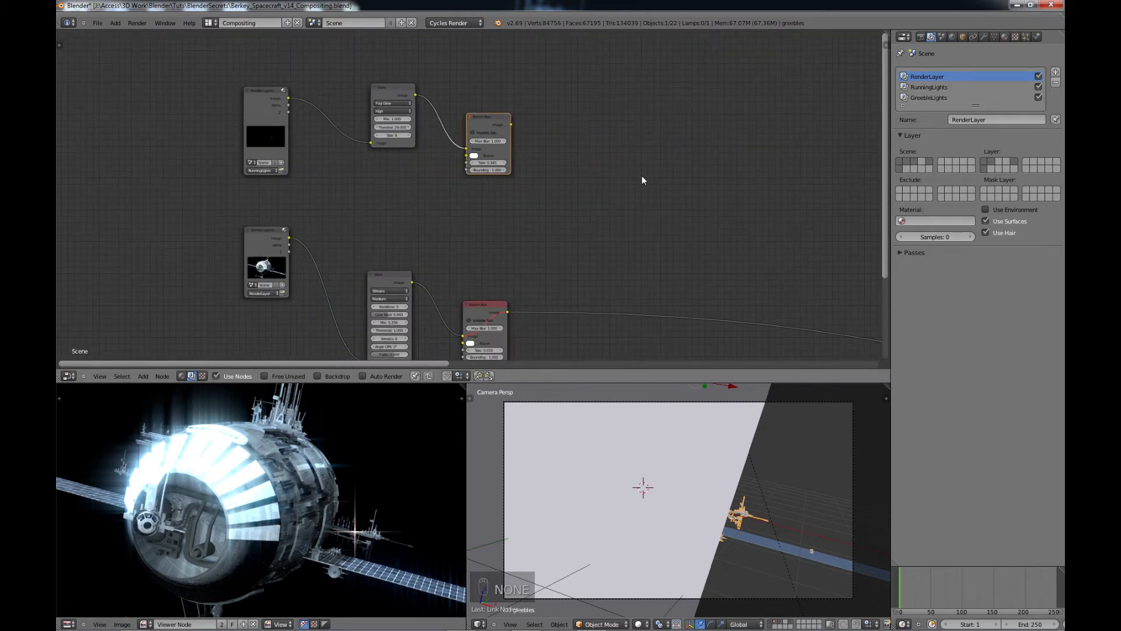
middle_click_drag(681, 185, 644, 188)
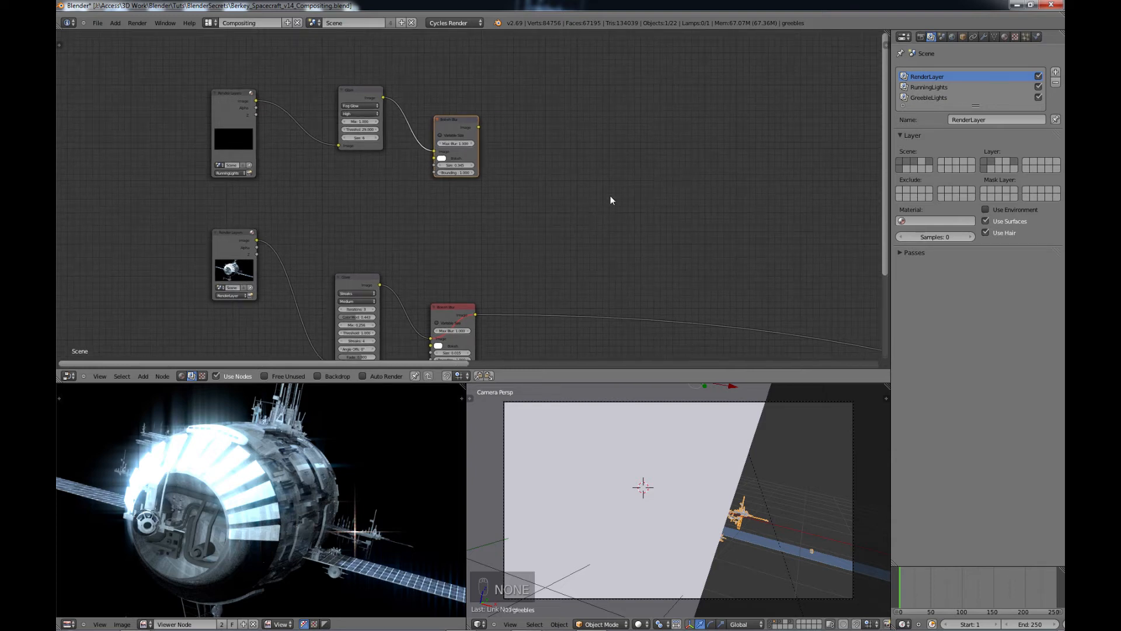
key("shift+a")
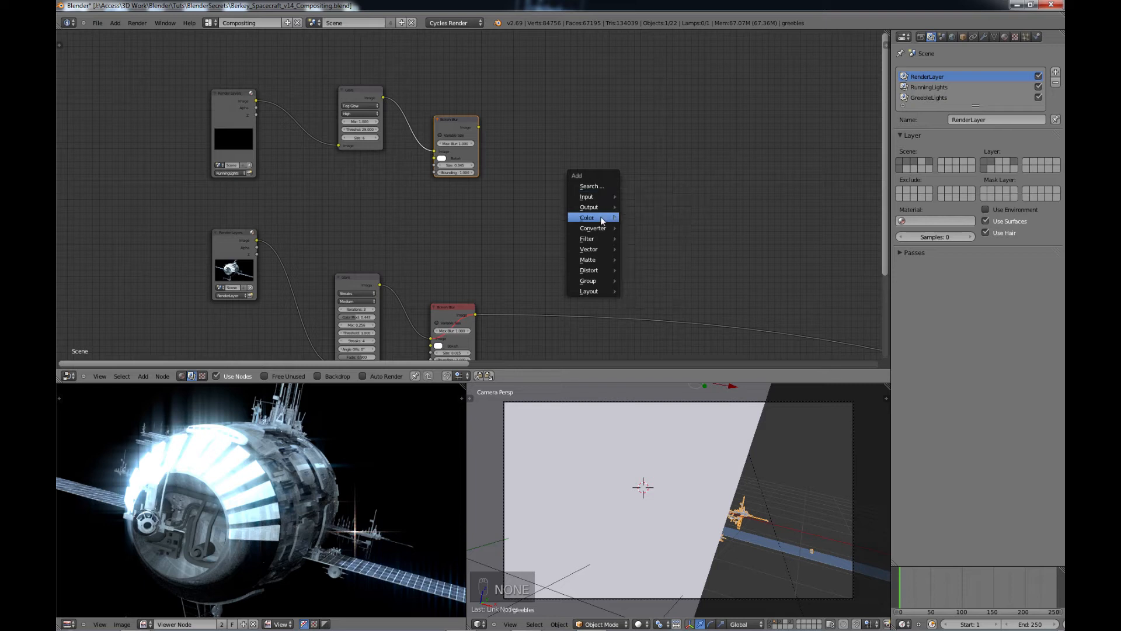
mouse_move(602, 220)
left_click(637, 217)
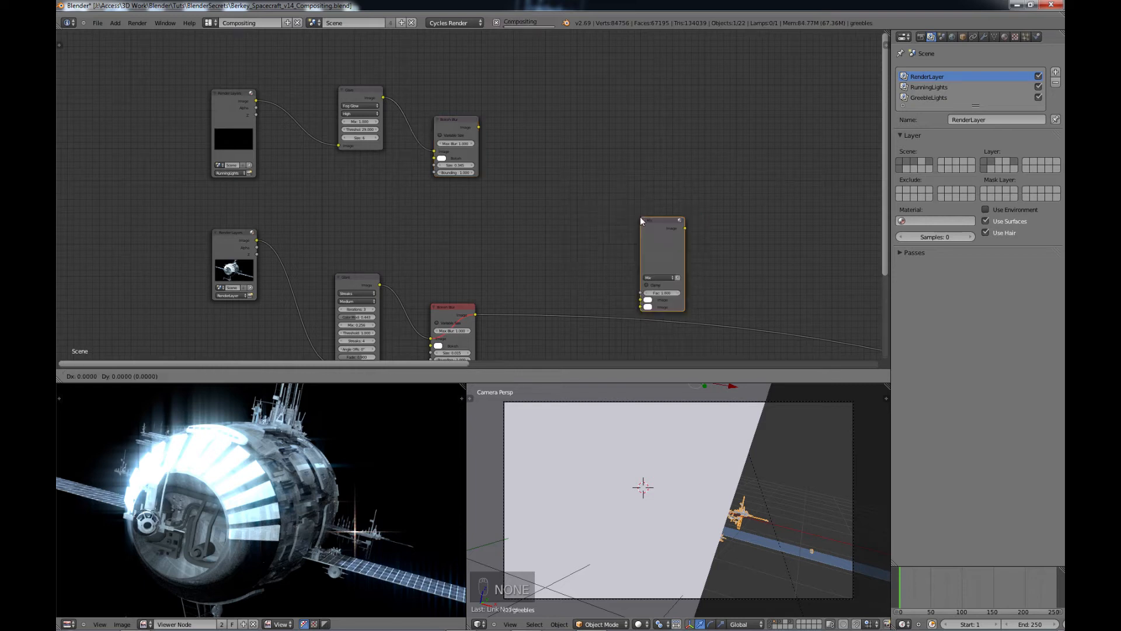
left_click(619, 191)
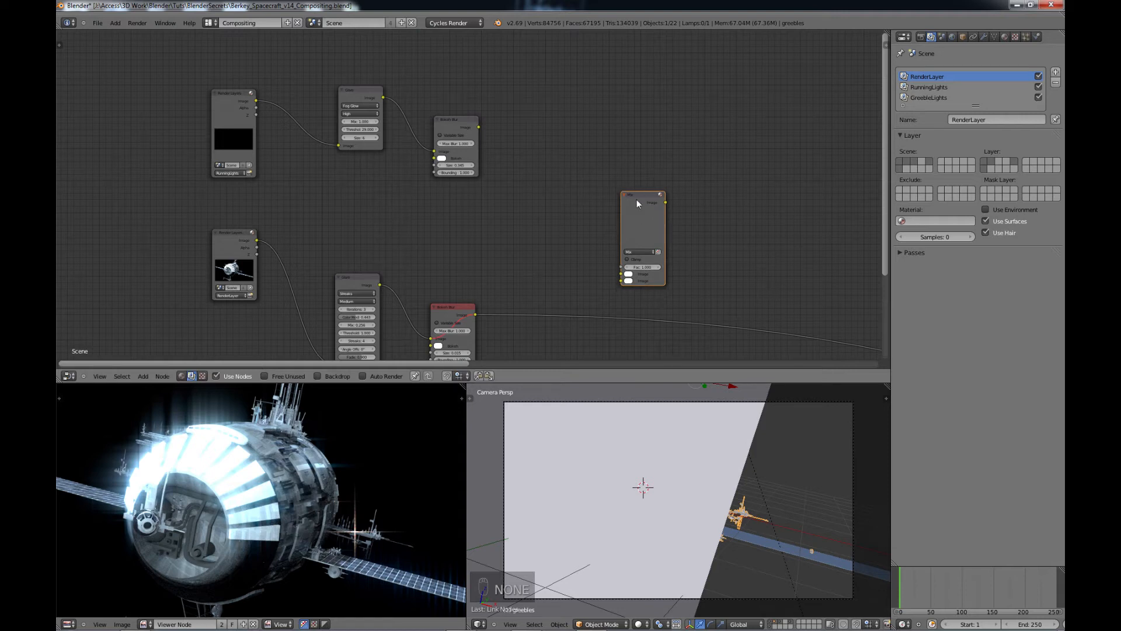
Cut the link to the Viewer and connect the RunningLights Bokeh Blur to the Mix node's first image input and the RenderLayer one to its second.
scroll(639, 226, "down", 1)
right_click_drag(744, 251, 736, 334, "ctrl")
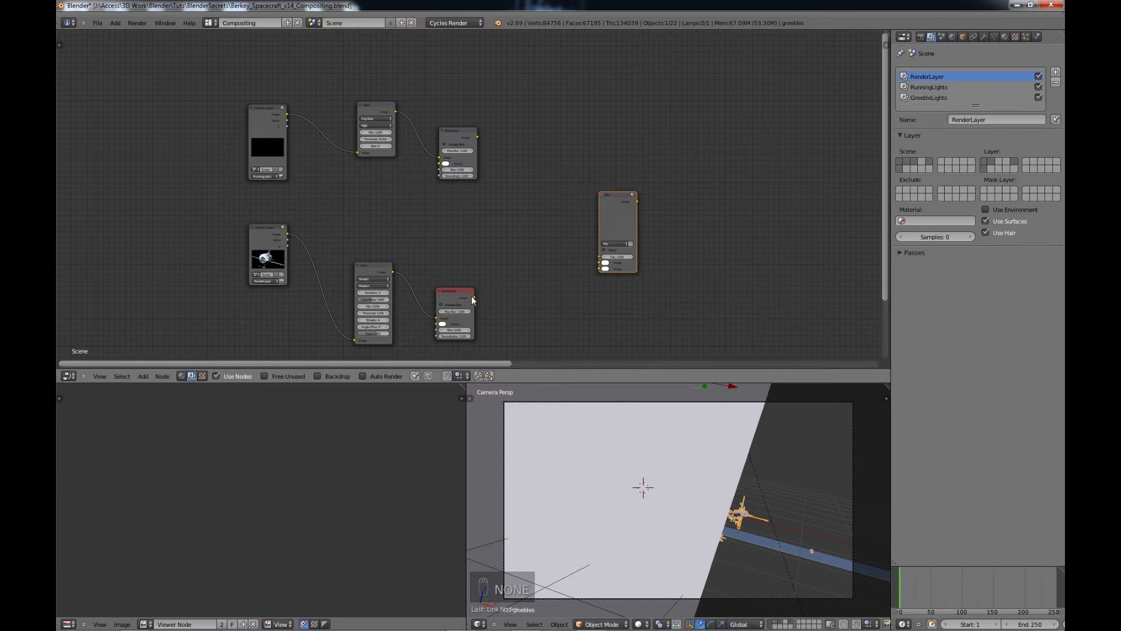
left_click_drag(473, 297, 601, 268)
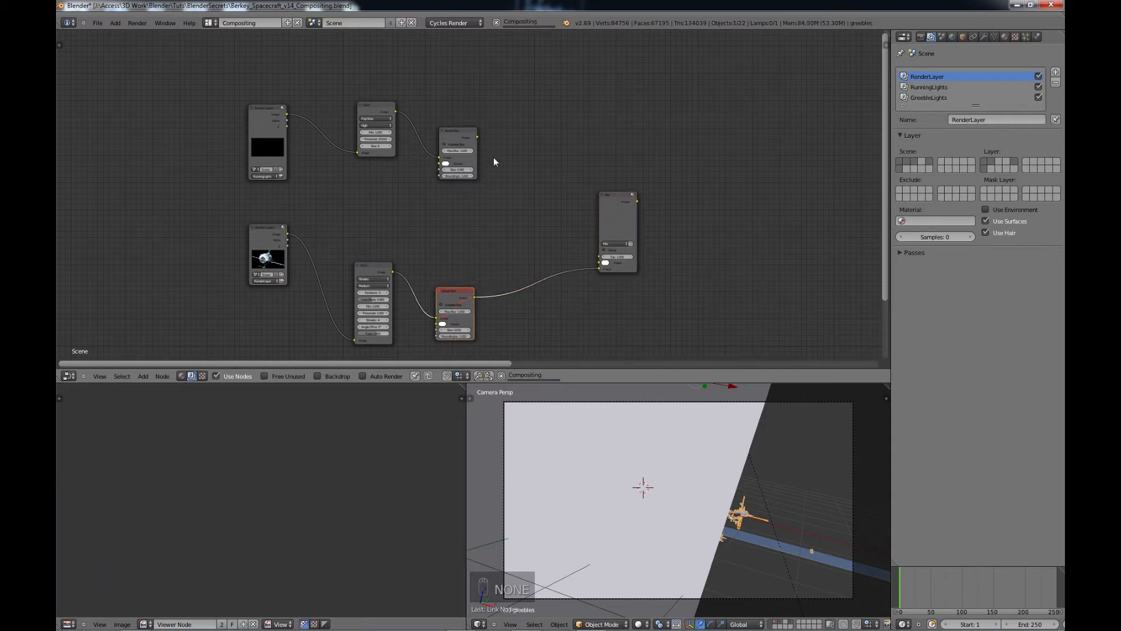
left_click_drag(476, 136, 526, 140)
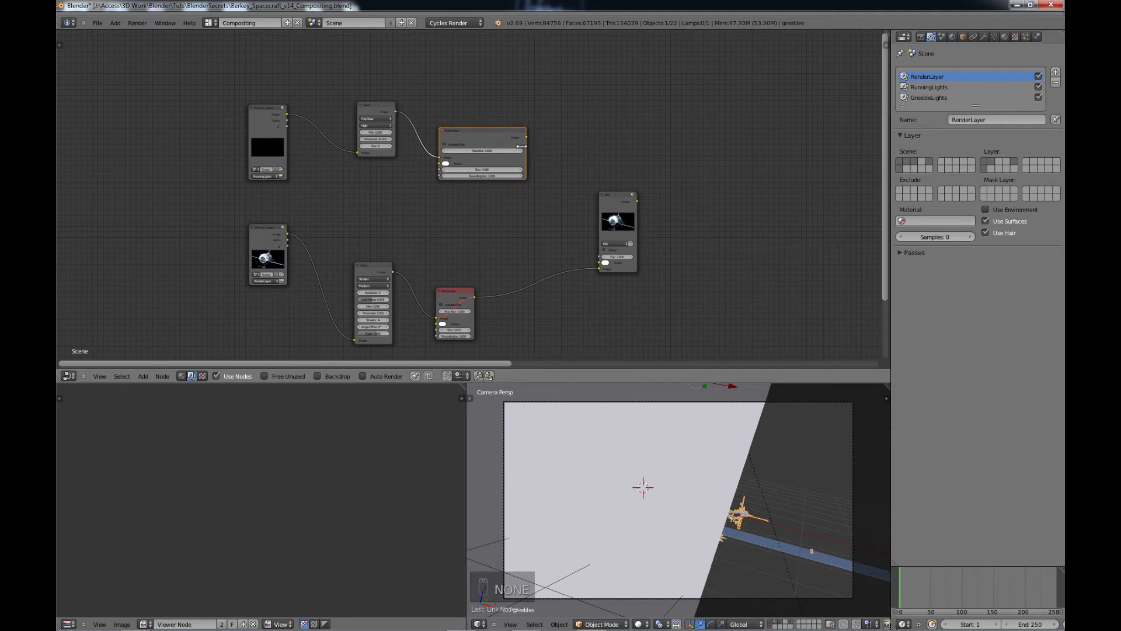
left_click_drag(525, 147, 597, 261)
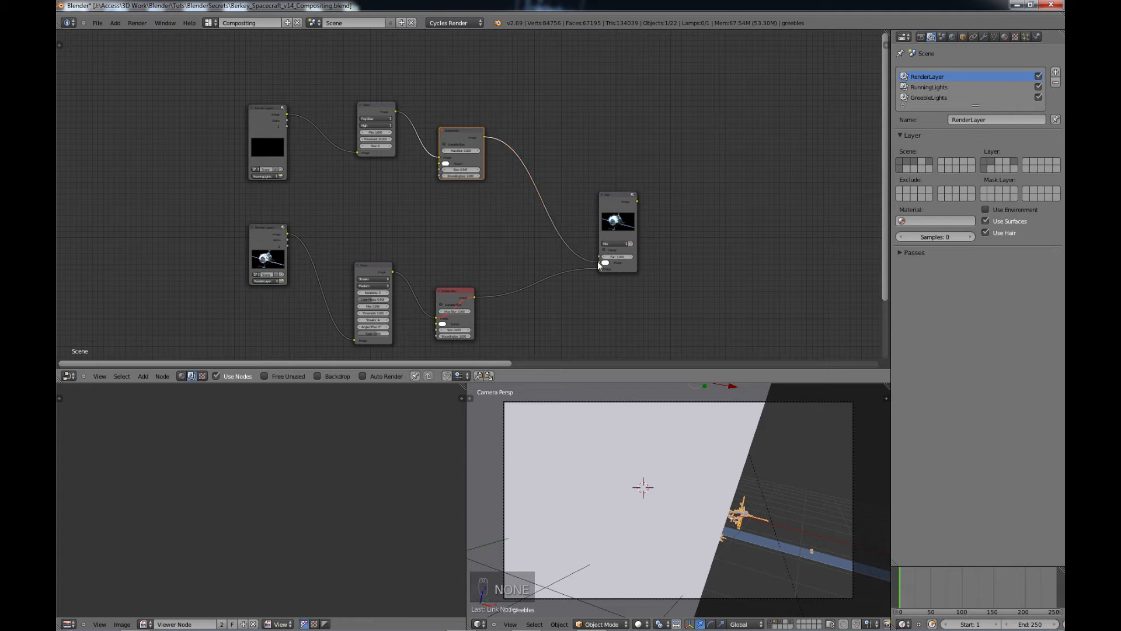
Connect the Mix node's image output to the Viewer node.
scroll(663, 286, "down", 5)
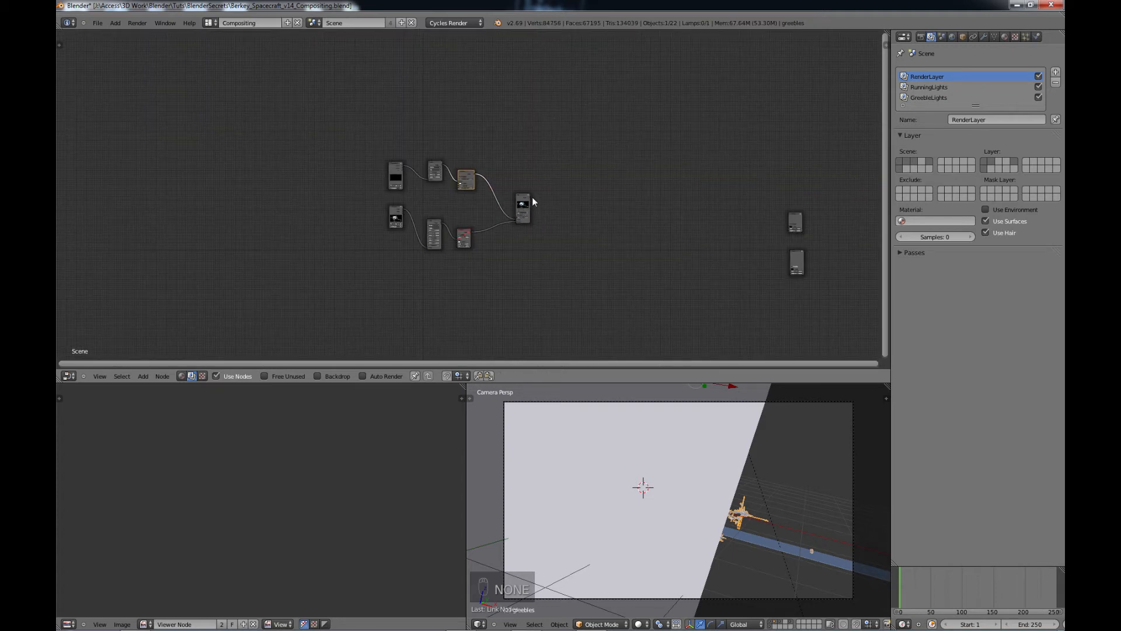
left_click_drag(530, 196, 787, 272)
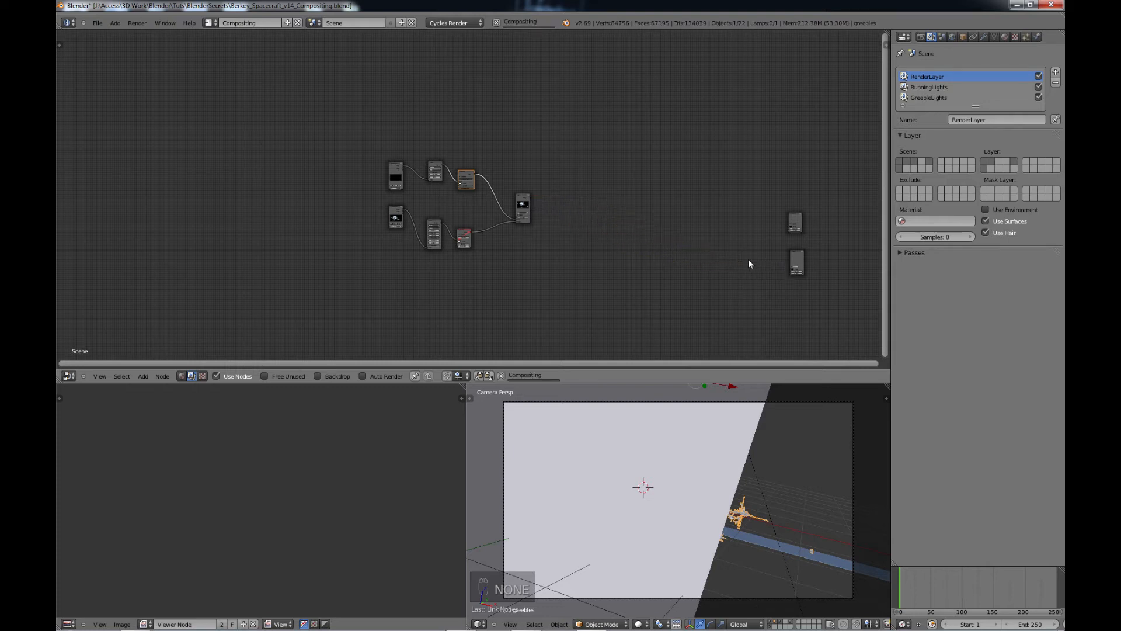
scroll(688, 246, "up", 3)
middle_click_drag(660, 195, 525, 154)
scroll(526, 164, "up", 2)
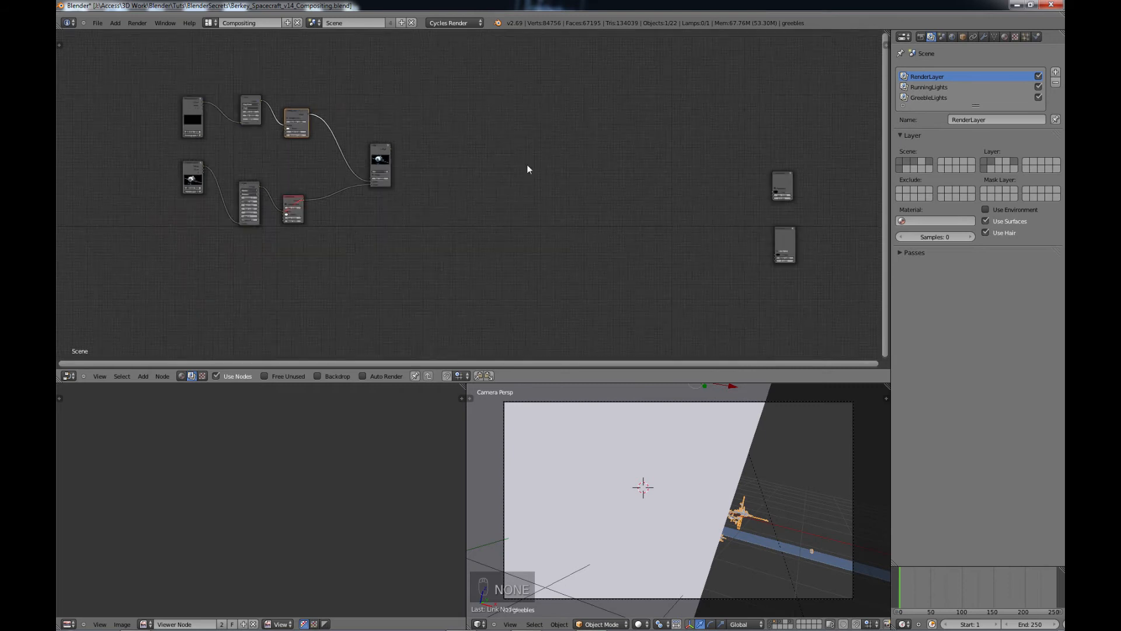
scroll(526, 169, "up", 1)
left_click_drag(377, 139, 828, 266)
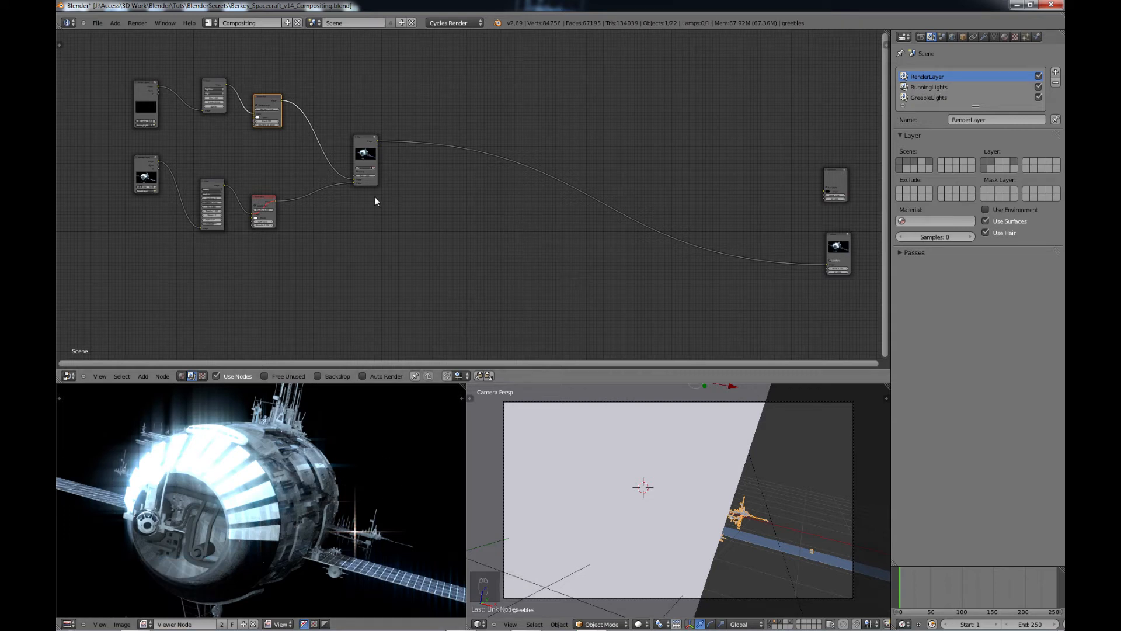
Delete the Mix node while reconnecting the RunningLights Bokeh Blur directly to the Viewer.
middle_click_drag(424, 226, 459, 199)
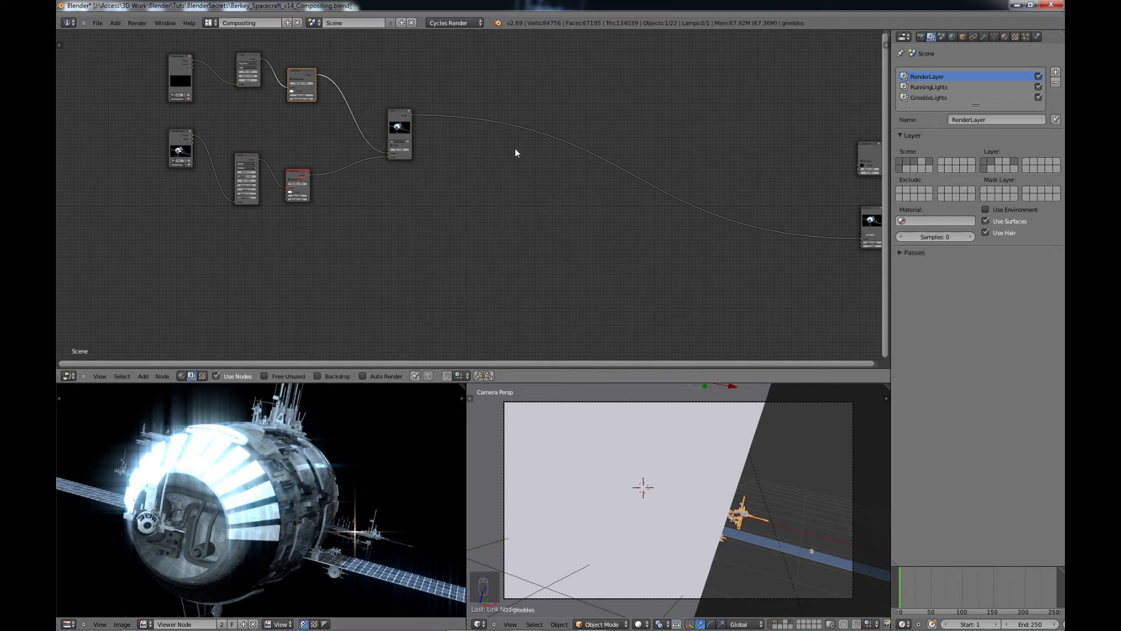
scroll(515, 149, "up", 1)
scroll(463, 218, "up", 4)
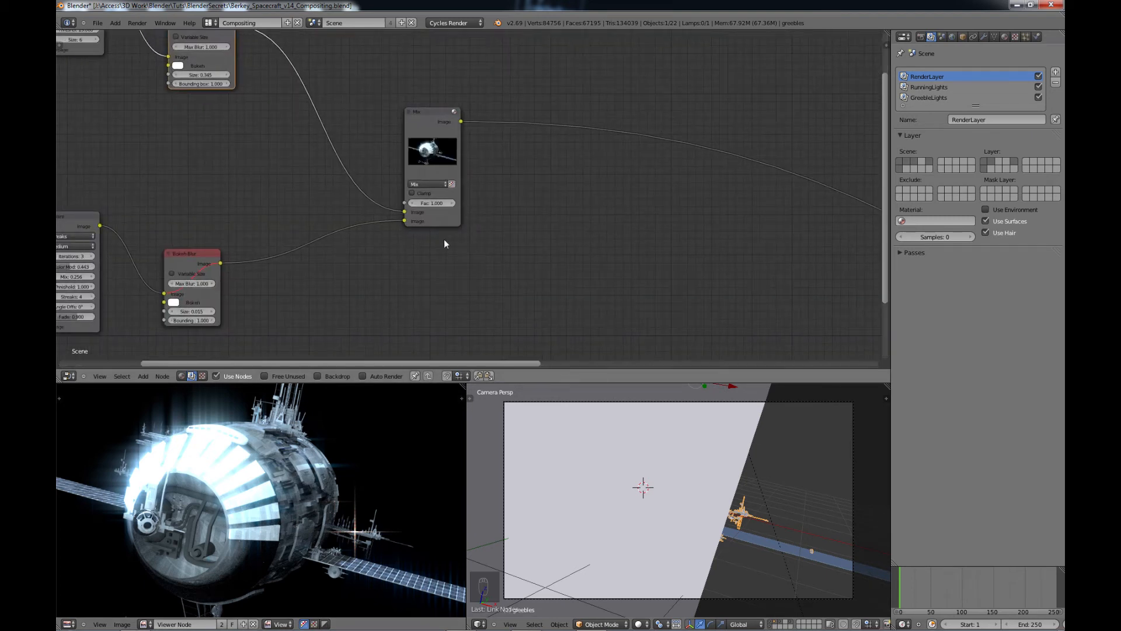
scroll(446, 221, "up", 2)
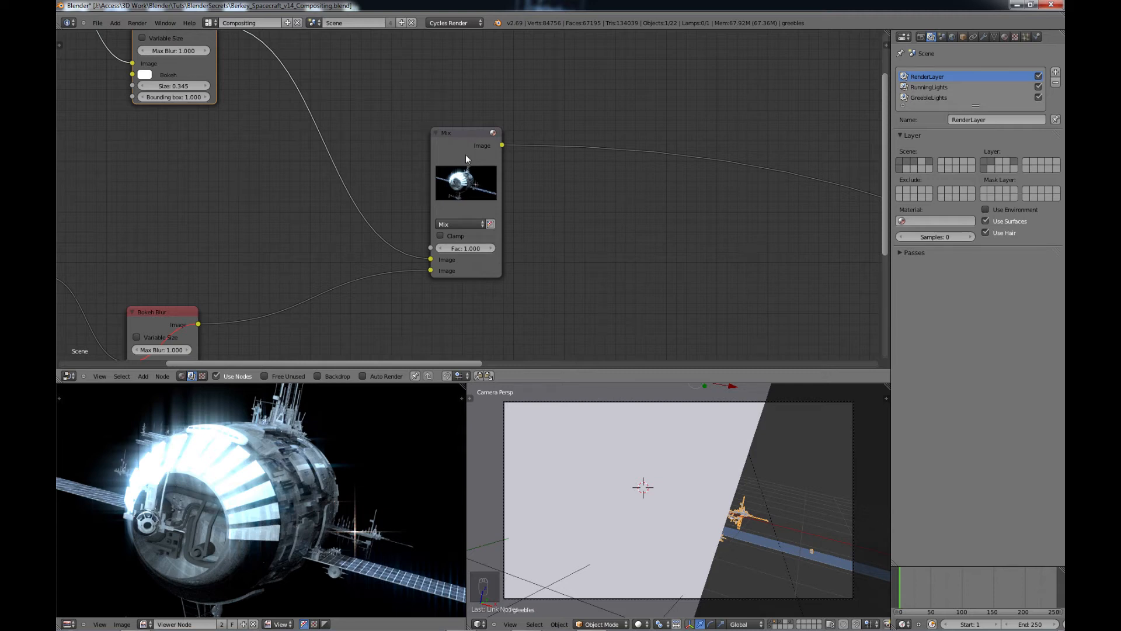
scroll(467, 160, "down", 1)
middle_click_drag(505, 242, 499, 228)
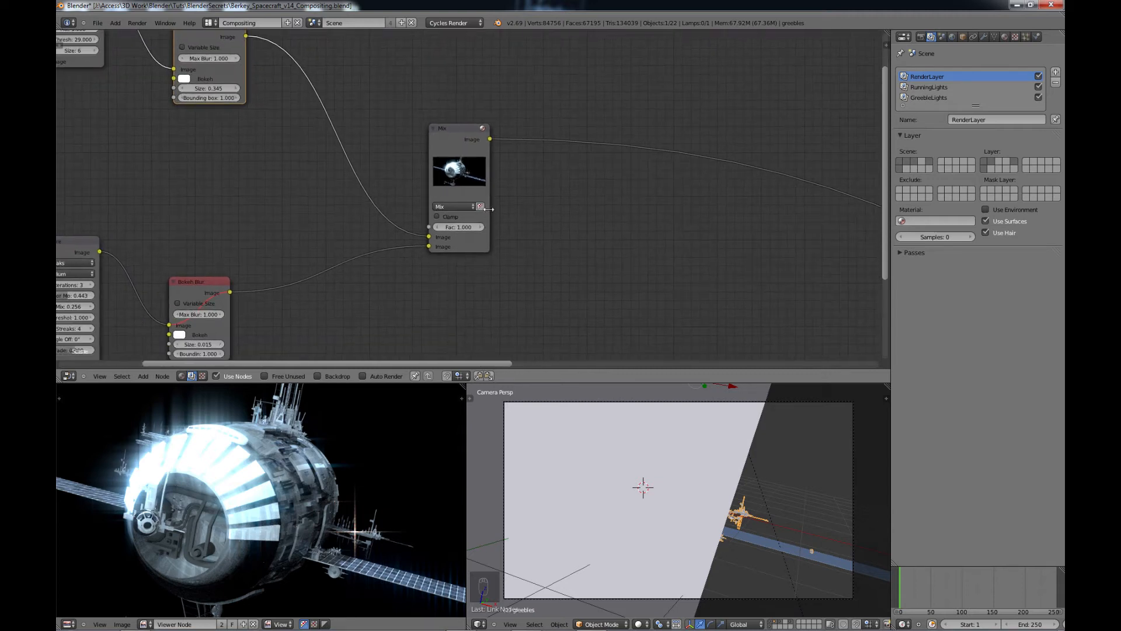
scroll(464, 143, "down", 1)
left_click(449, 151)
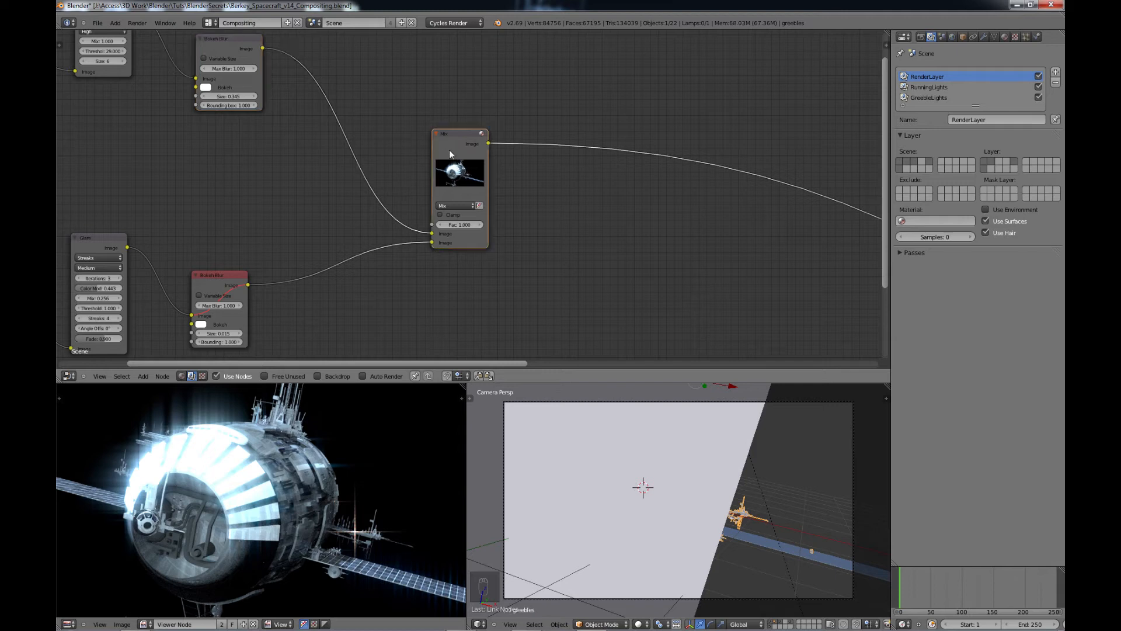
key("ctrl+x")
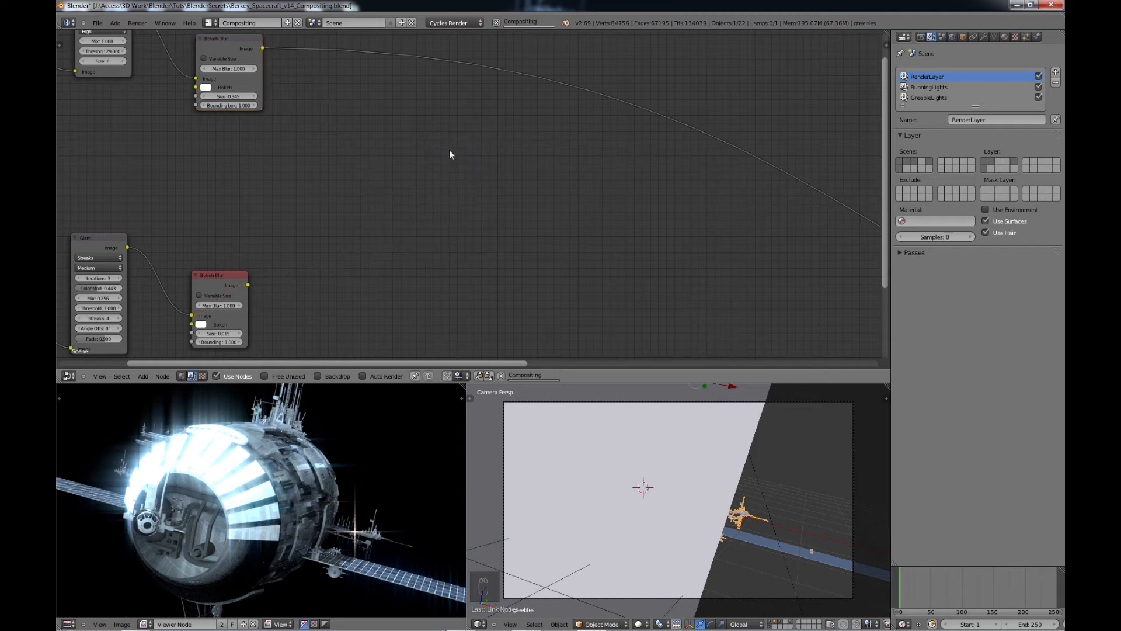
Insert an Alpha Over node into the RunningLights Bokeh Blur's link to the Viewer and connect the RenderLayer Bokeh Blur to its second image input.
scroll(489, 169, "down", 5)
middle_click_drag(503, 209, 325, 163)
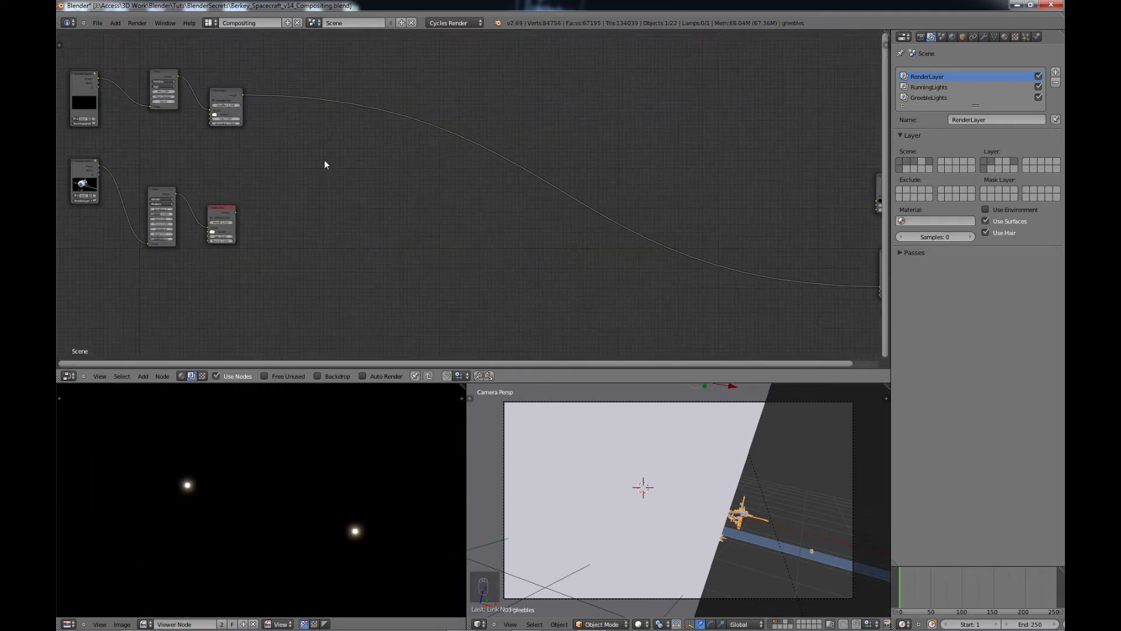
key("Home")
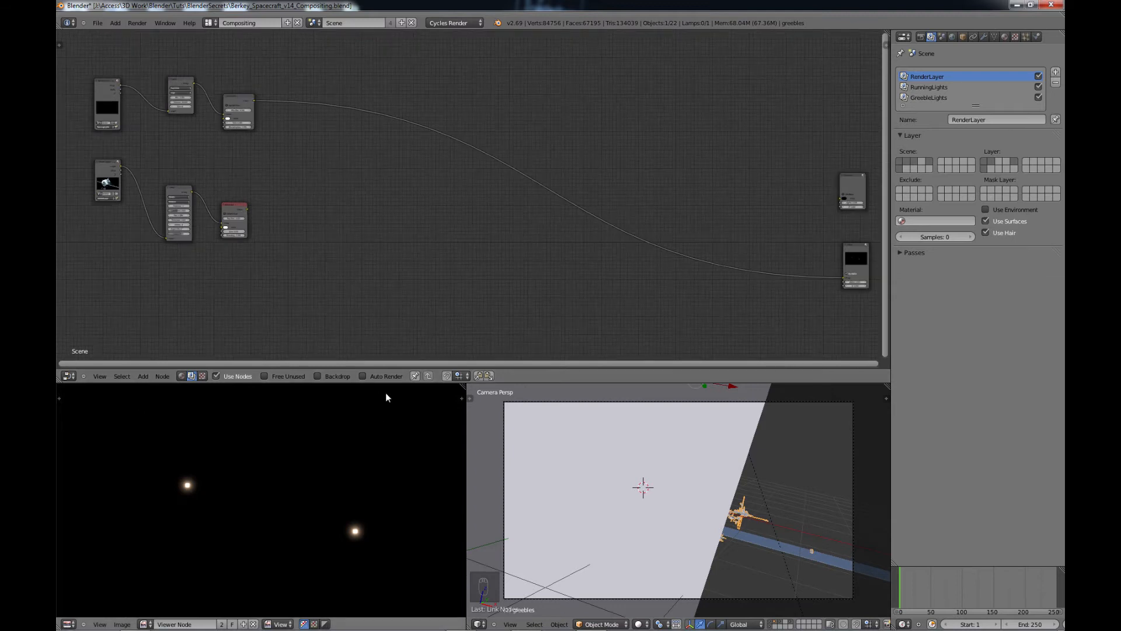
scroll(503, 260, "up", 2)
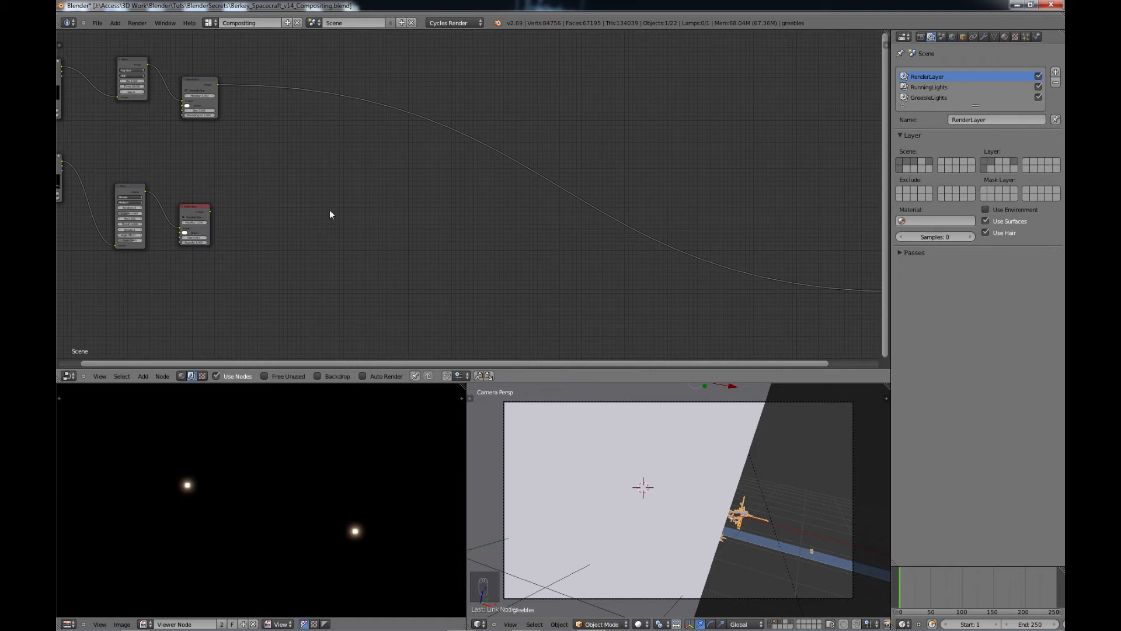
key("shift+a")
mouse_move(330, 212)
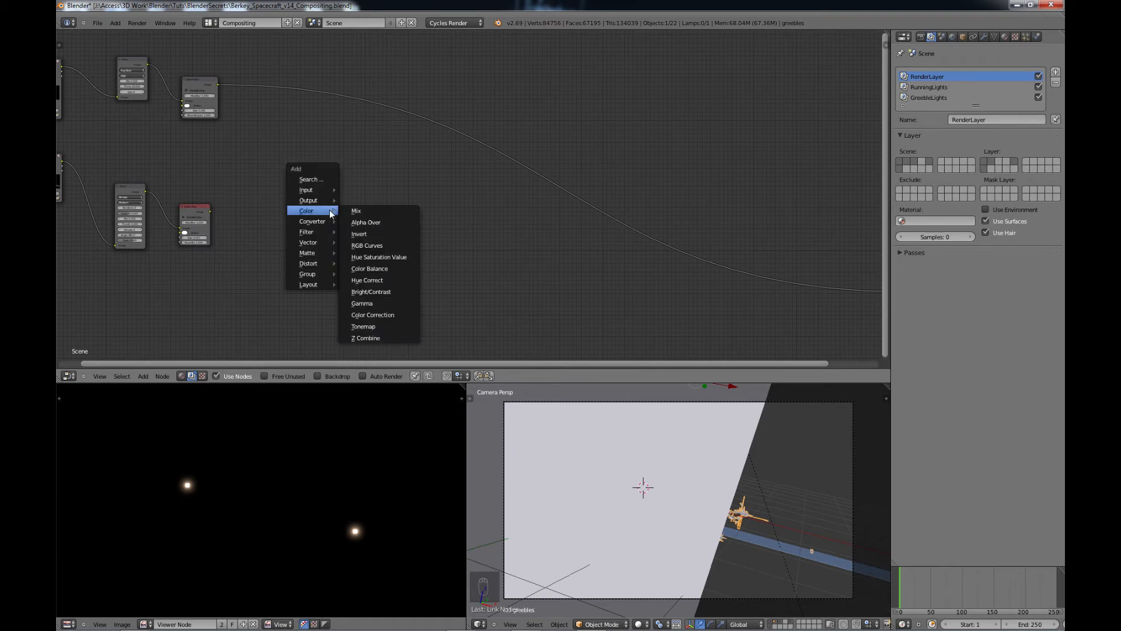
left_click(363, 223)
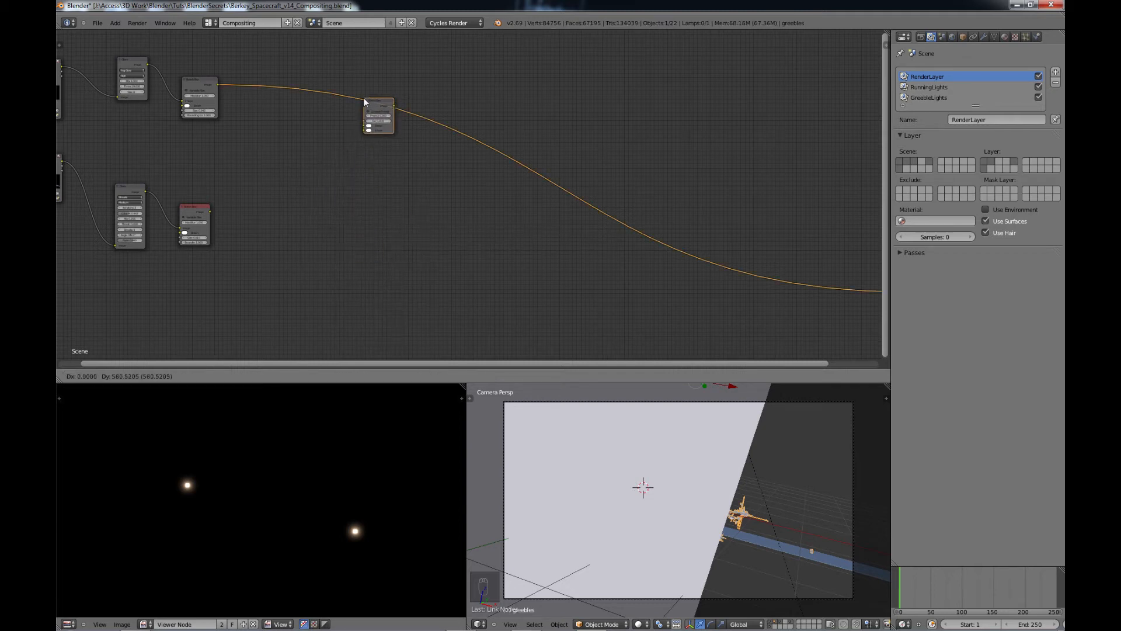
left_click(364, 101)
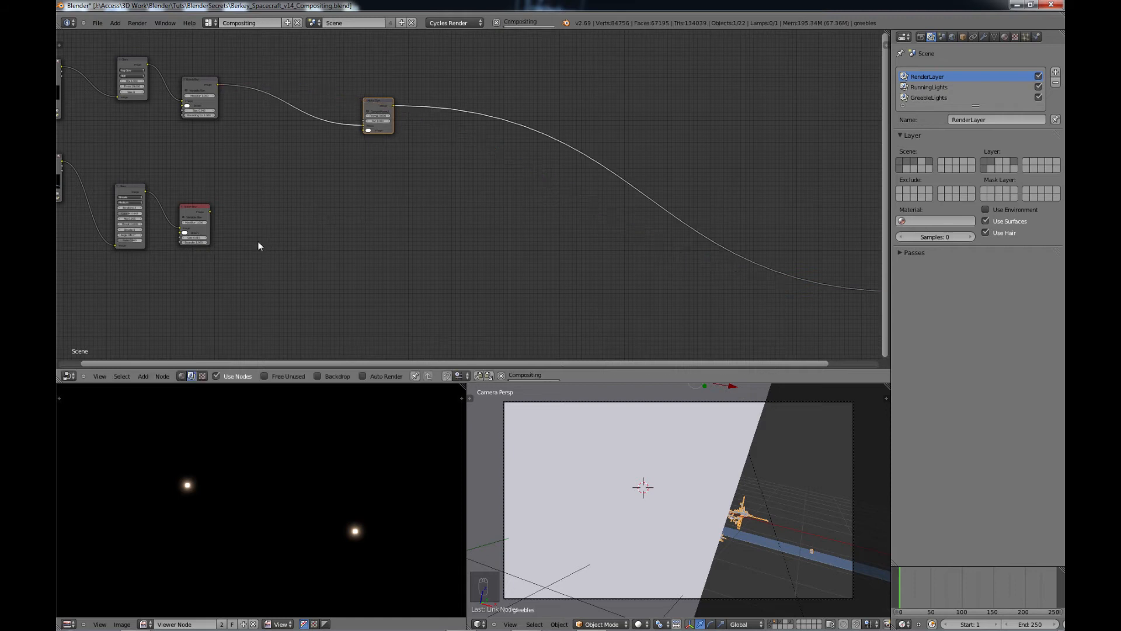
left_click(208, 211)
left_click_drag(309, 169, 363, 130)
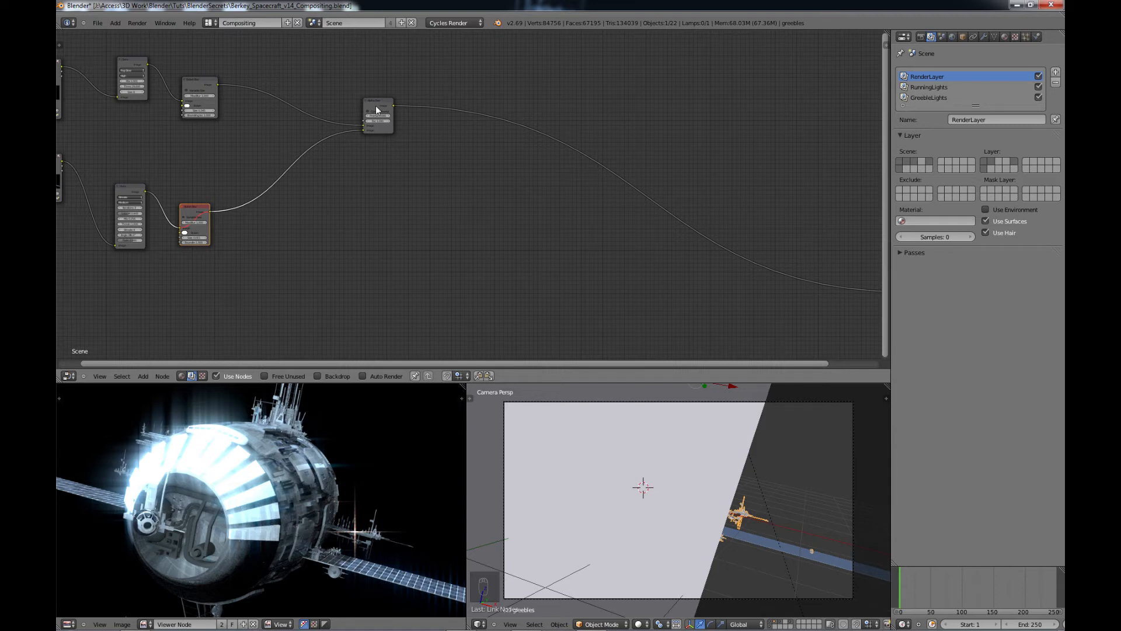
Duplicate the Alpha Over node onto its outgoing link and move the copy's incoming link to its second image input.
scroll(350, 96, "up", 2)
middle_click_drag(342, 91, 461, 233)
scroll(461, 233, "up", 4)
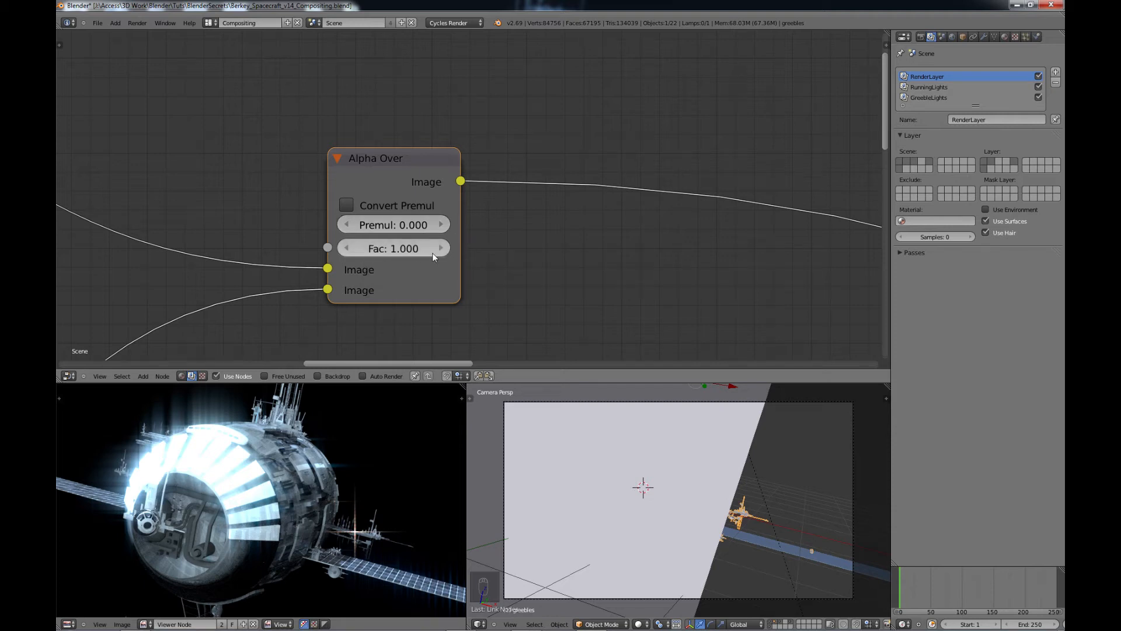
scroll(533, 238, "down", 4)
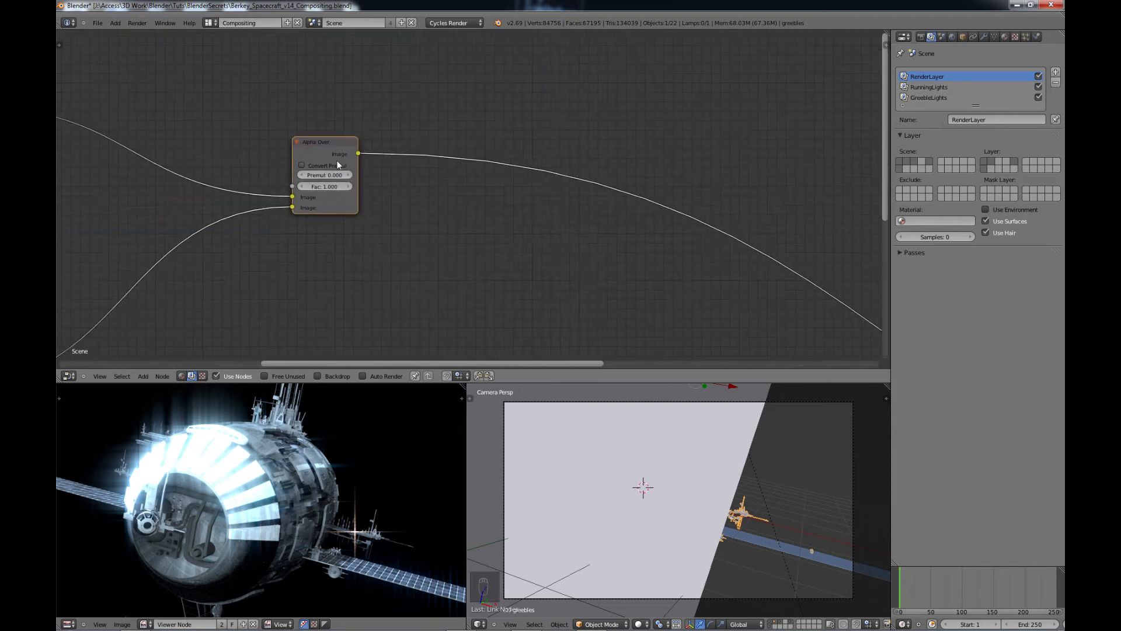
key("shift+d")
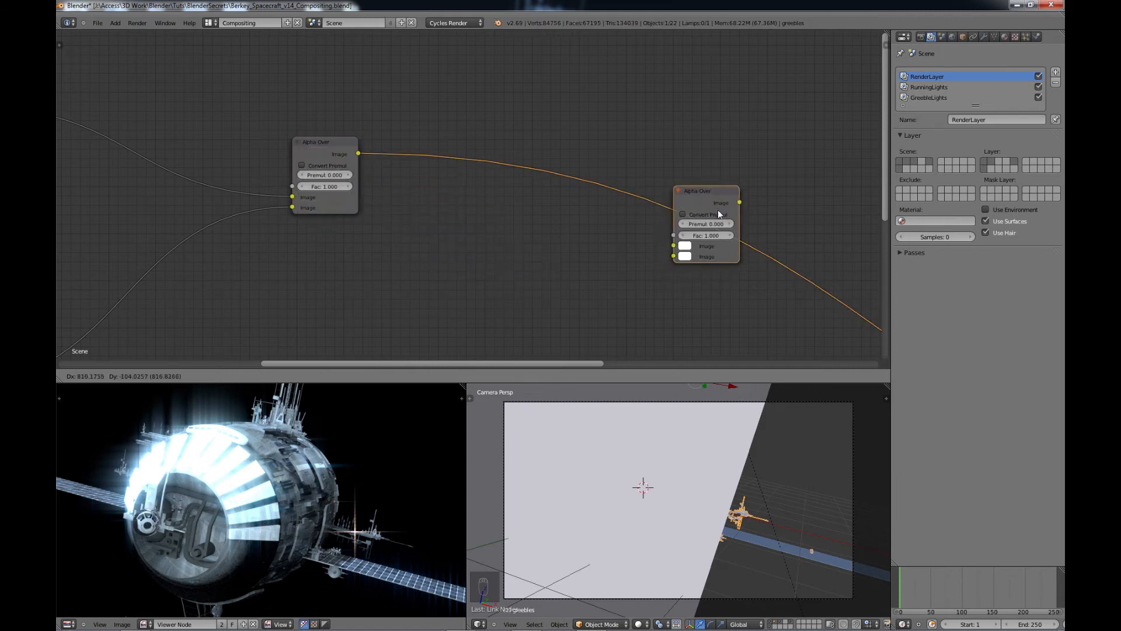
left_click(717, 208)
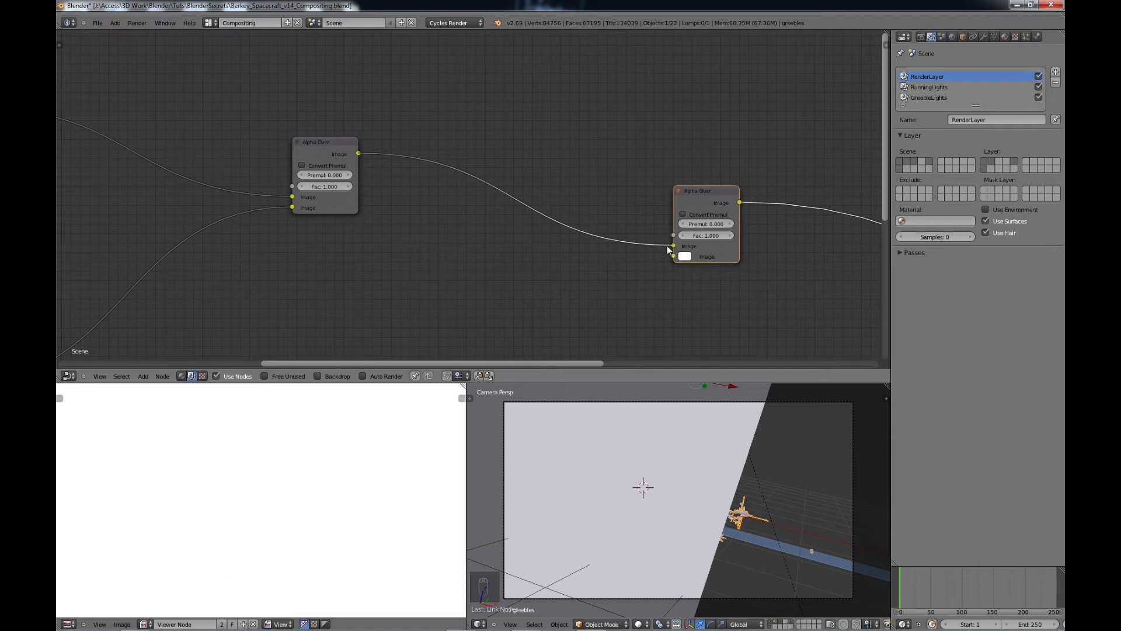
mouse_move(673, 245)
left_mouse_down()
mouse_move(663, 254)
mouse_move(673, 255)
left_mouse_up()
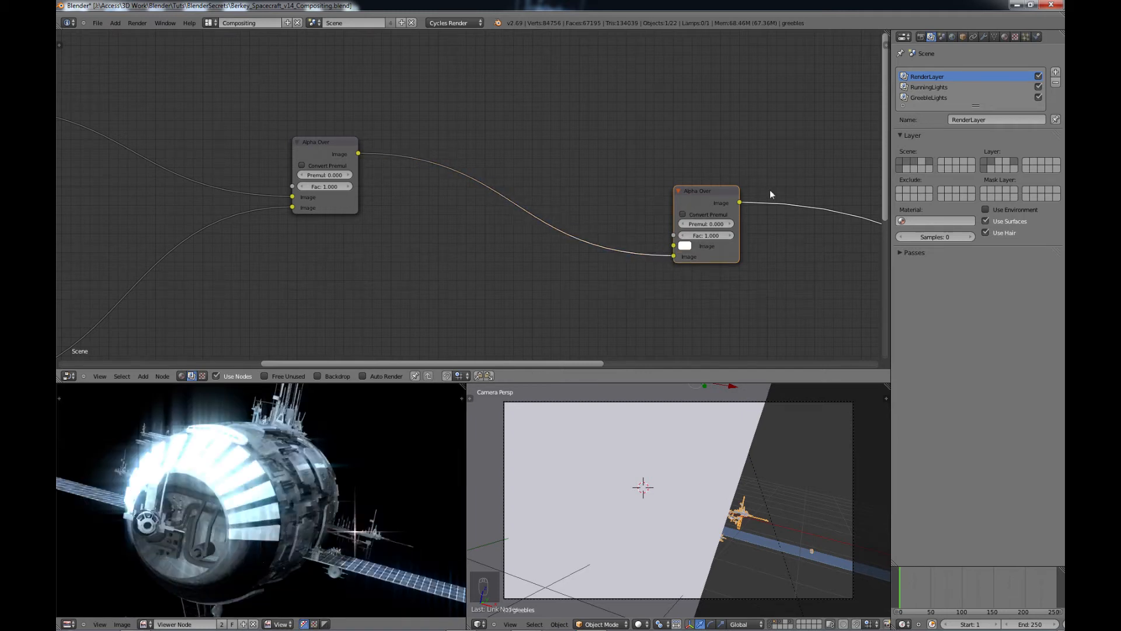
Duplicate the second Alpha Over node and insert the copy into the link leading to the Viewer.
middle_click_drag(769, 190, 453, 137)
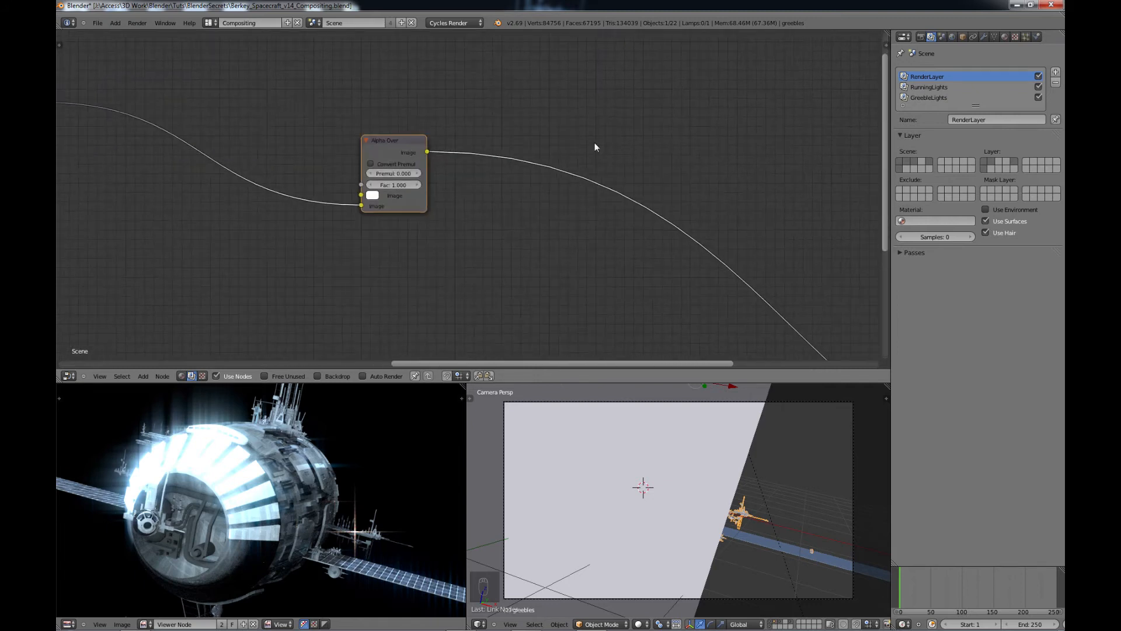
middle_click_drag(593, 163, 533, 132)
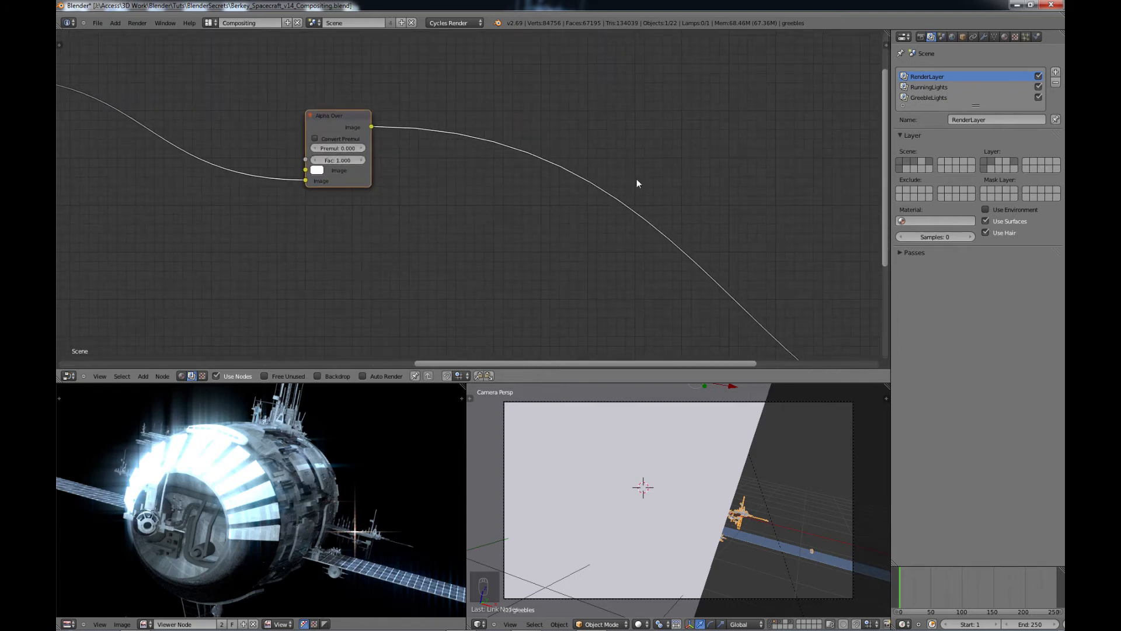
key("shift+d")
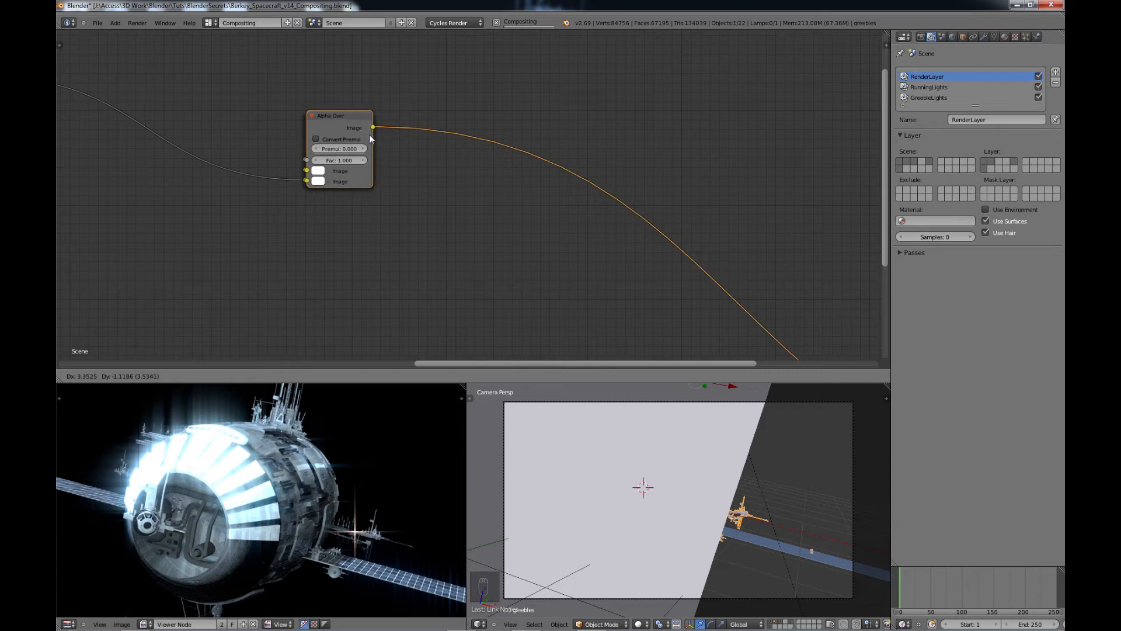
left_click(753, 265)
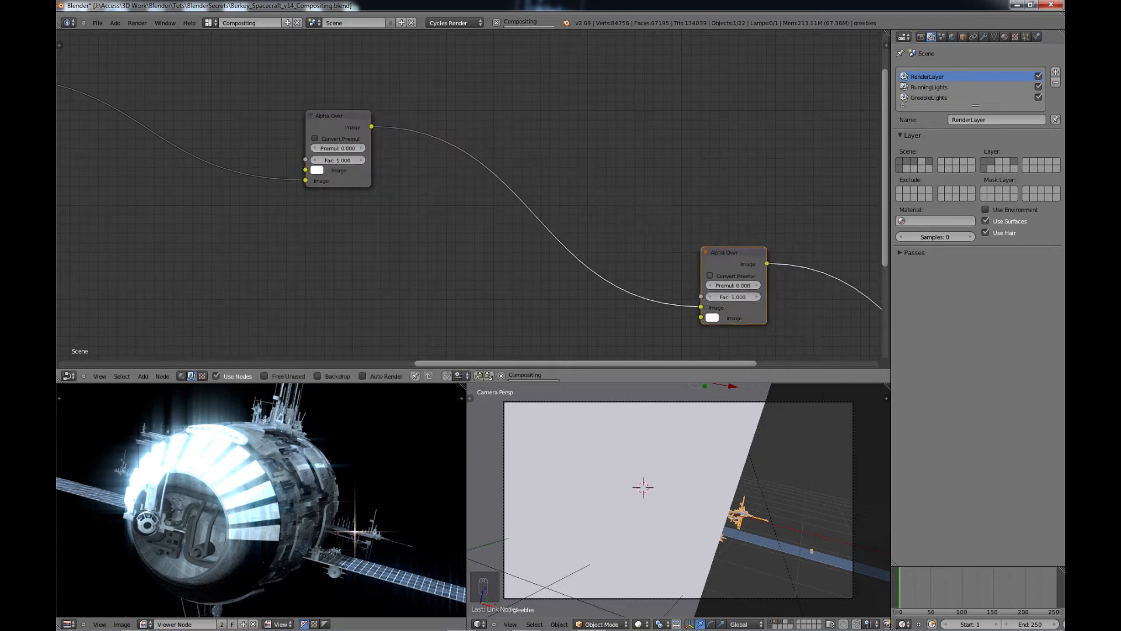
Move the third Alpha Over's incoming link to its second image input and connect its output to the Composite node.
middle_click_drag(751, 267, 493, 191)
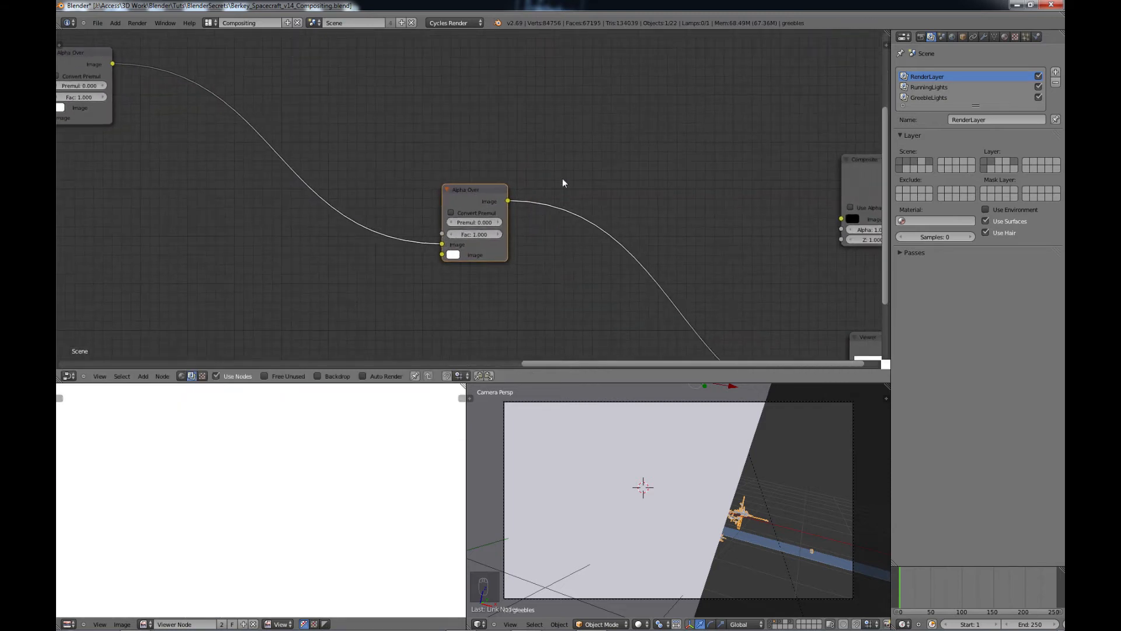
scroll(531, 225, "down", 1)
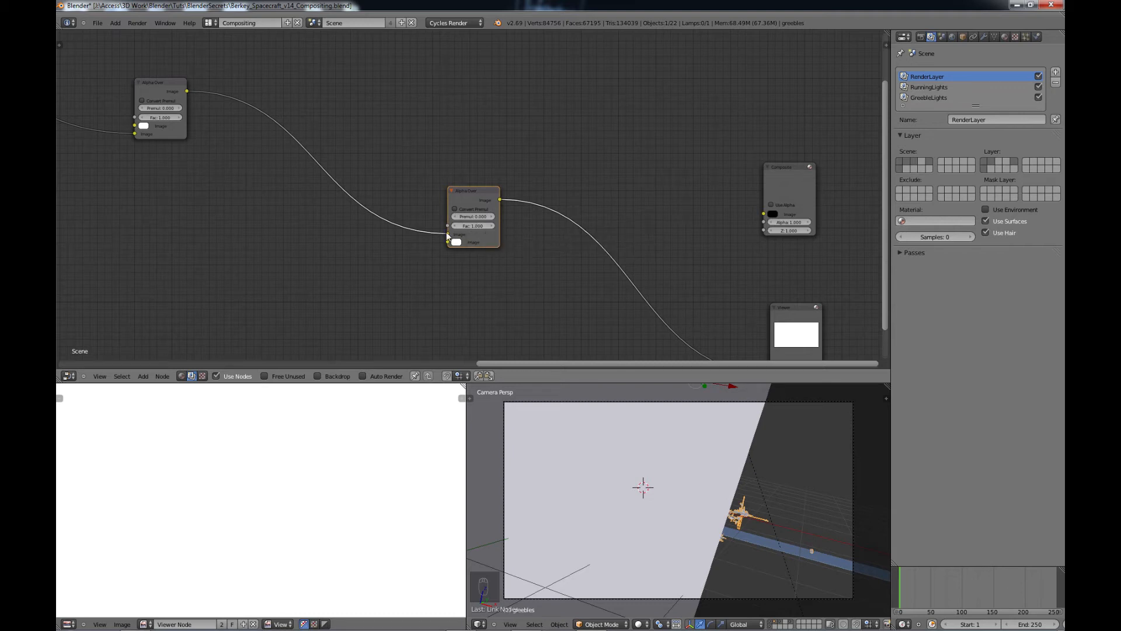
left_click_drag(447, 234, 444, 241)
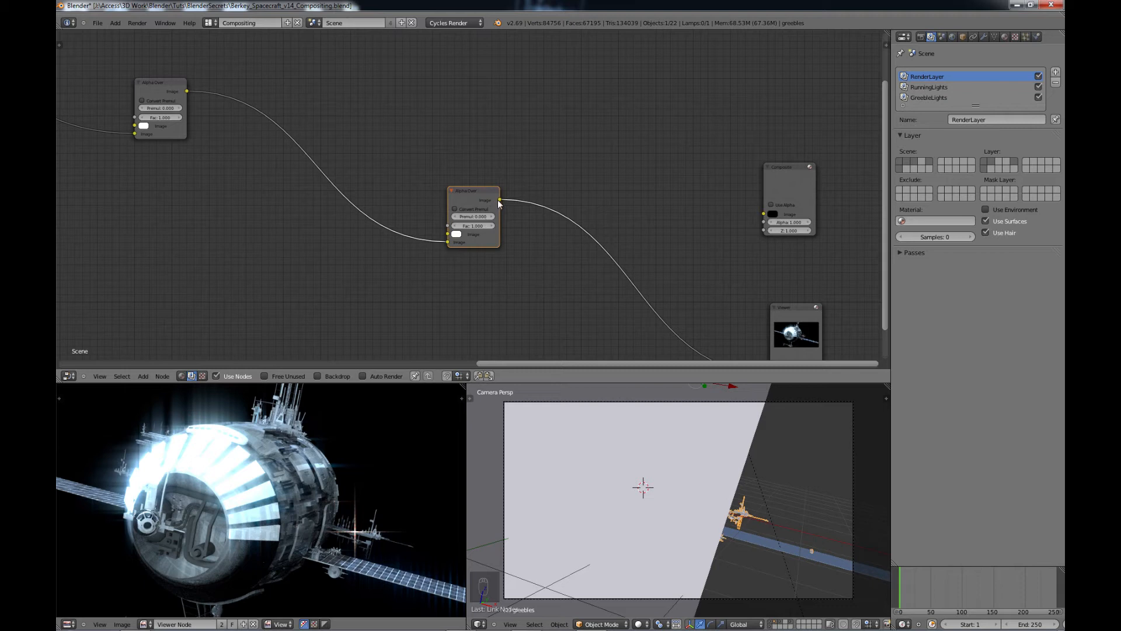
left_click_drag(499, 199, 765, 214)
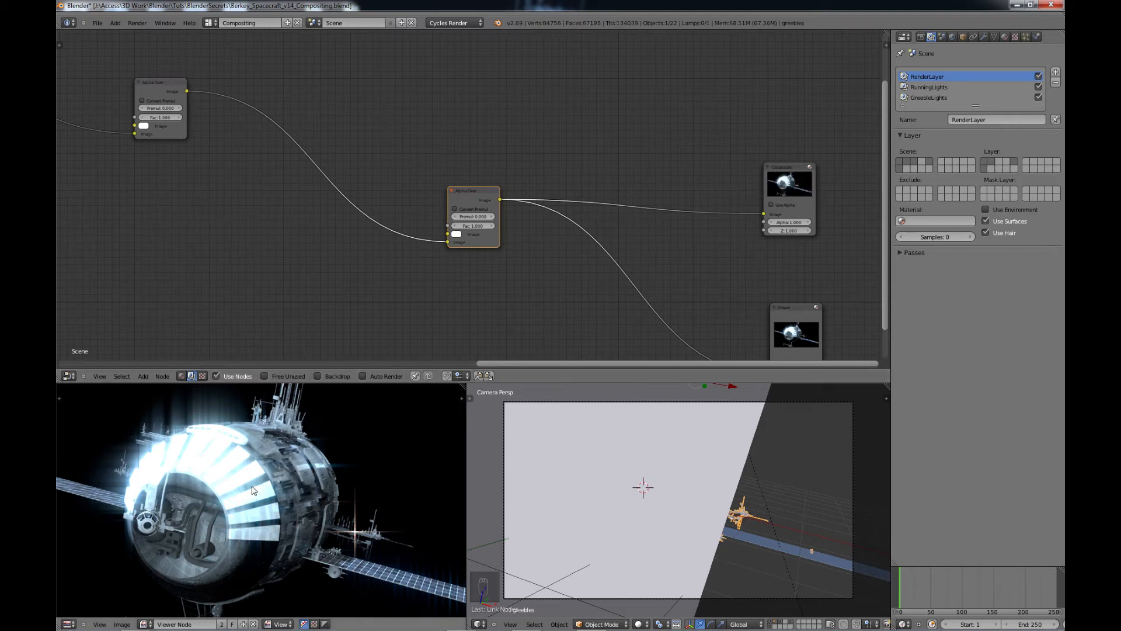
Duplicate the RunningLights Render Layers node, place the copy above it and set its layer to GreebleLights.
scroll(342, 175, "down", 3)
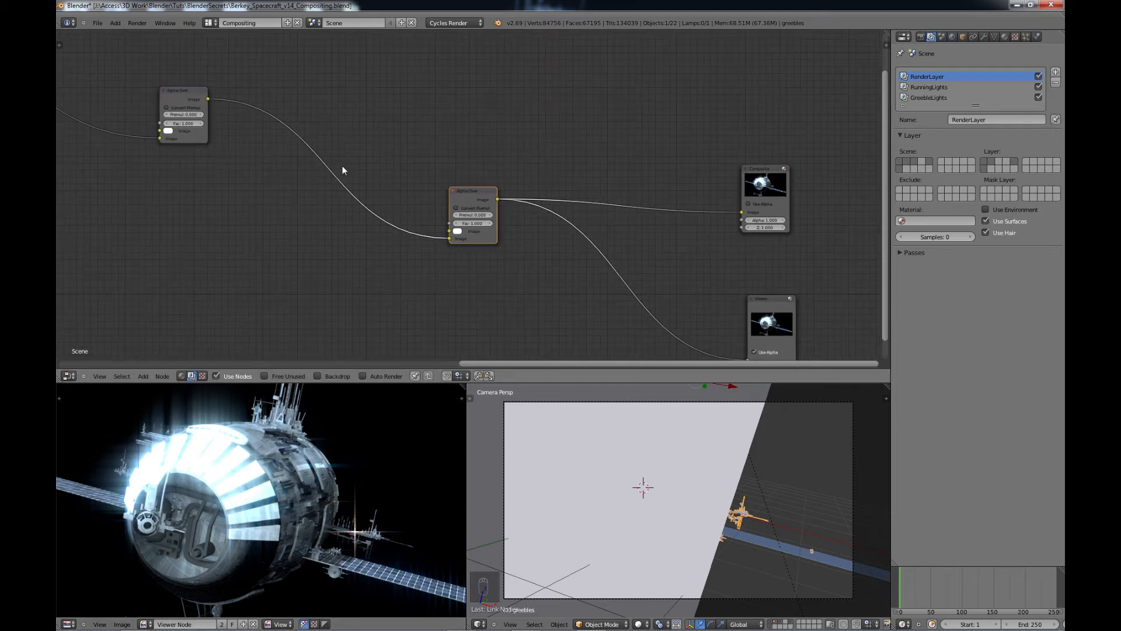
mouse_move(273, 183)
middle_mouse_down()
mouse_move(488, 184)
mouse_move(721, 230)
middle_mouse_up()
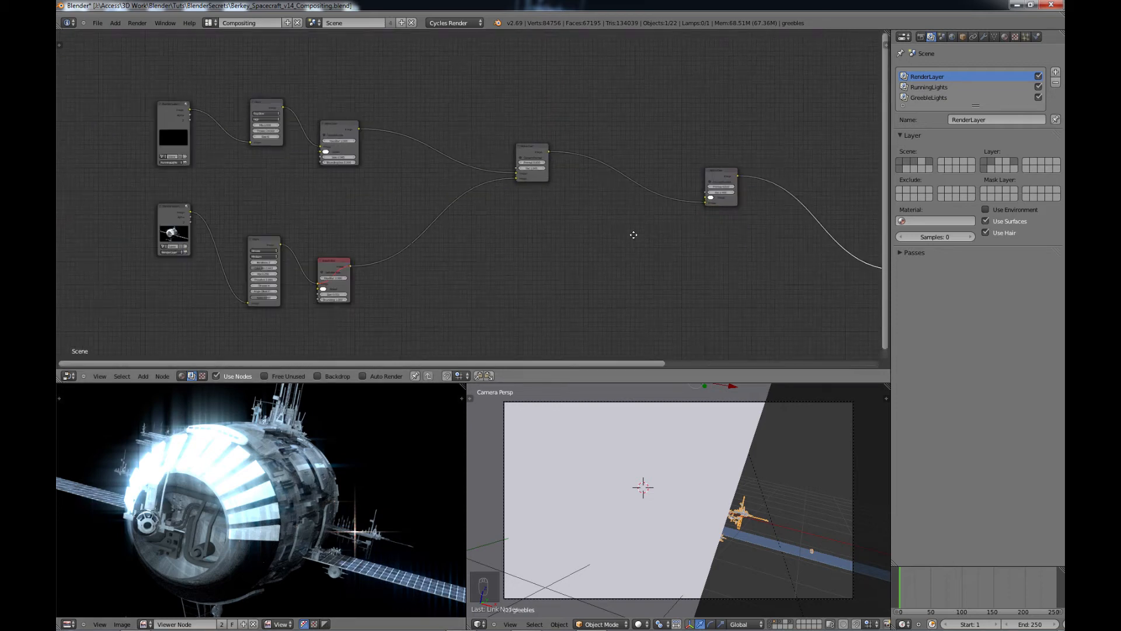
middle_click_drag(371, 201, 503, 233)
scroll(319, 261, "up", 2)
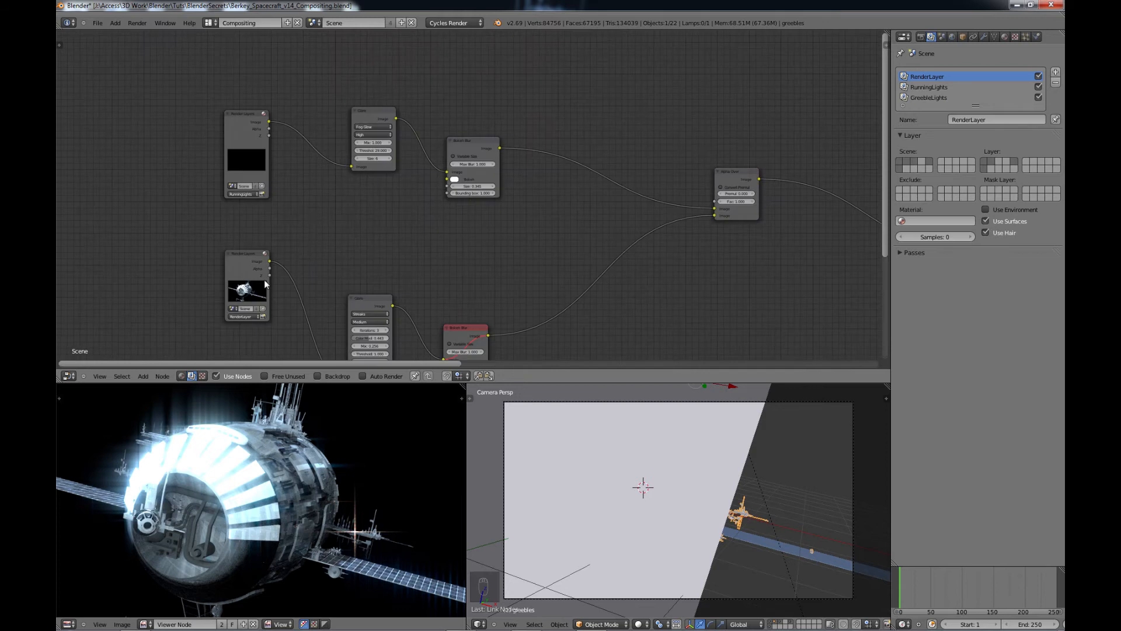
scroll(251, 288, "up", 2)
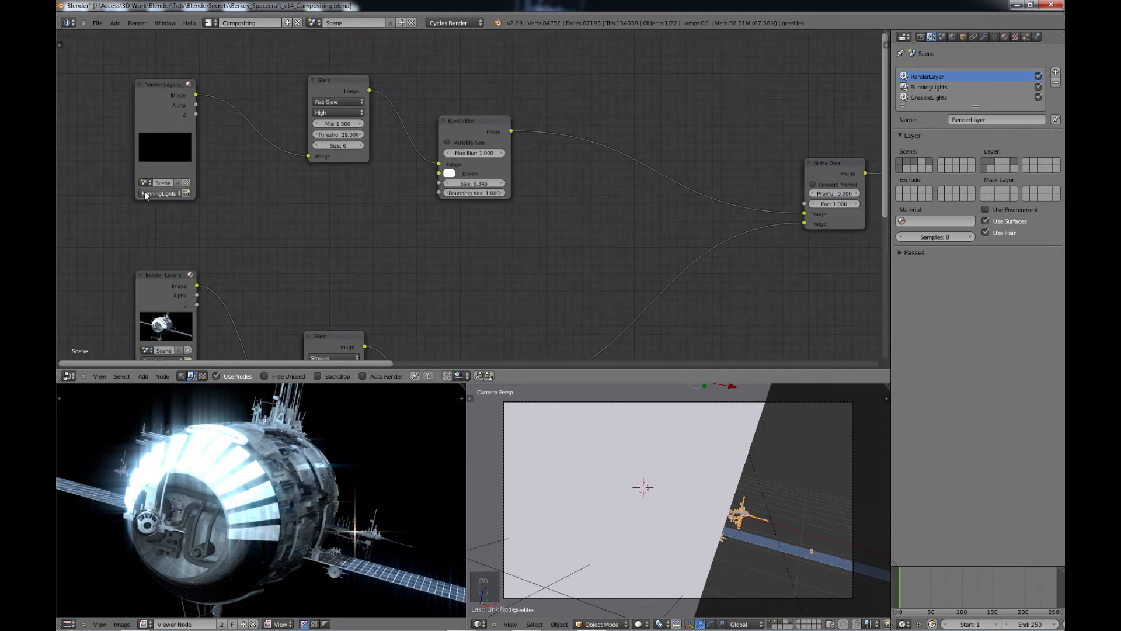
middle_click_drag(177, 97, 259, 222)
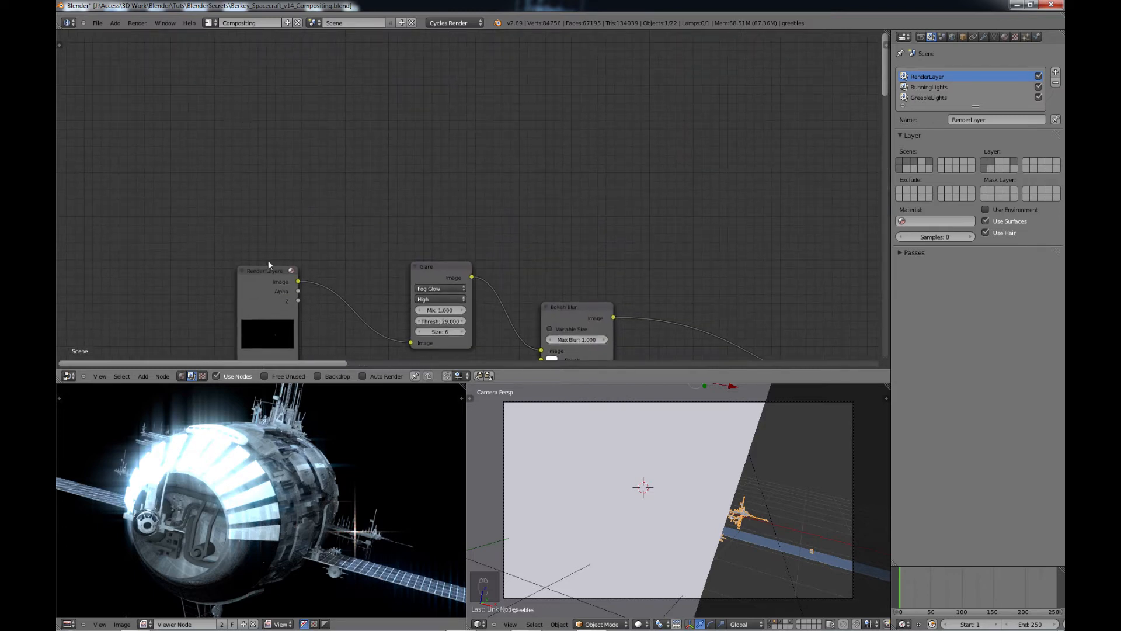
left_click(261, 289)
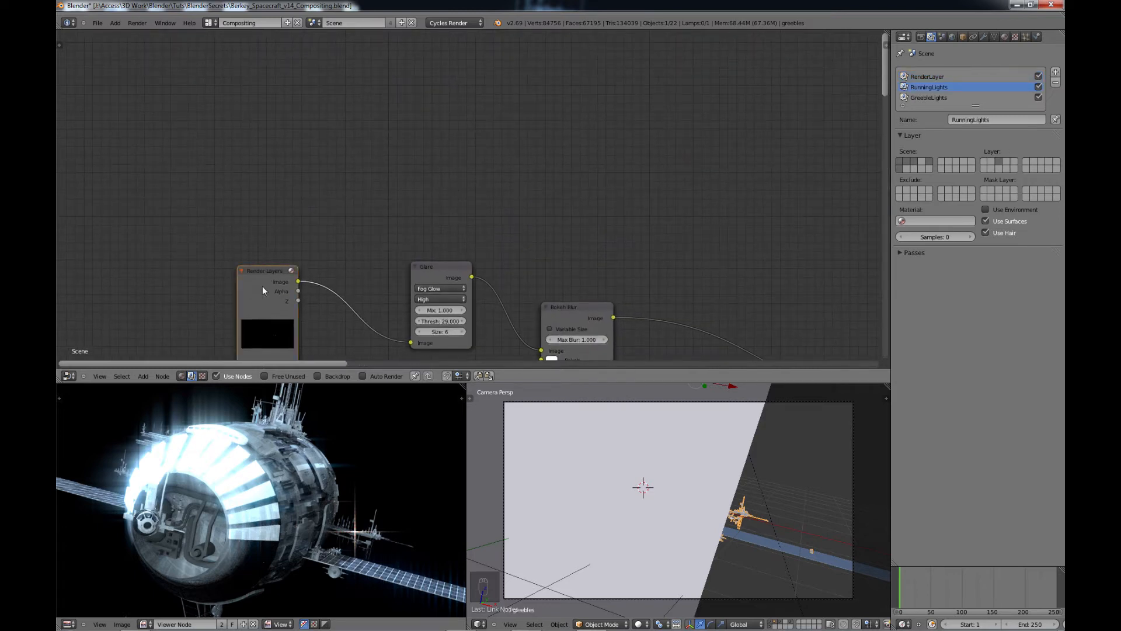
key("shift+d")
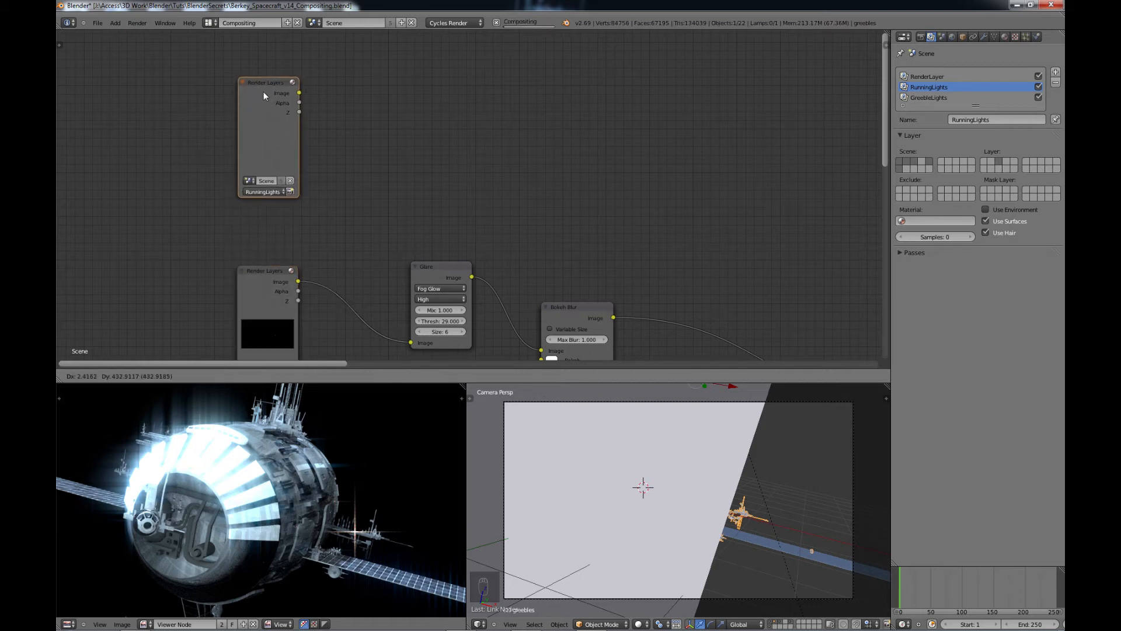
left_click(258, 75)
left_click(277, 167)
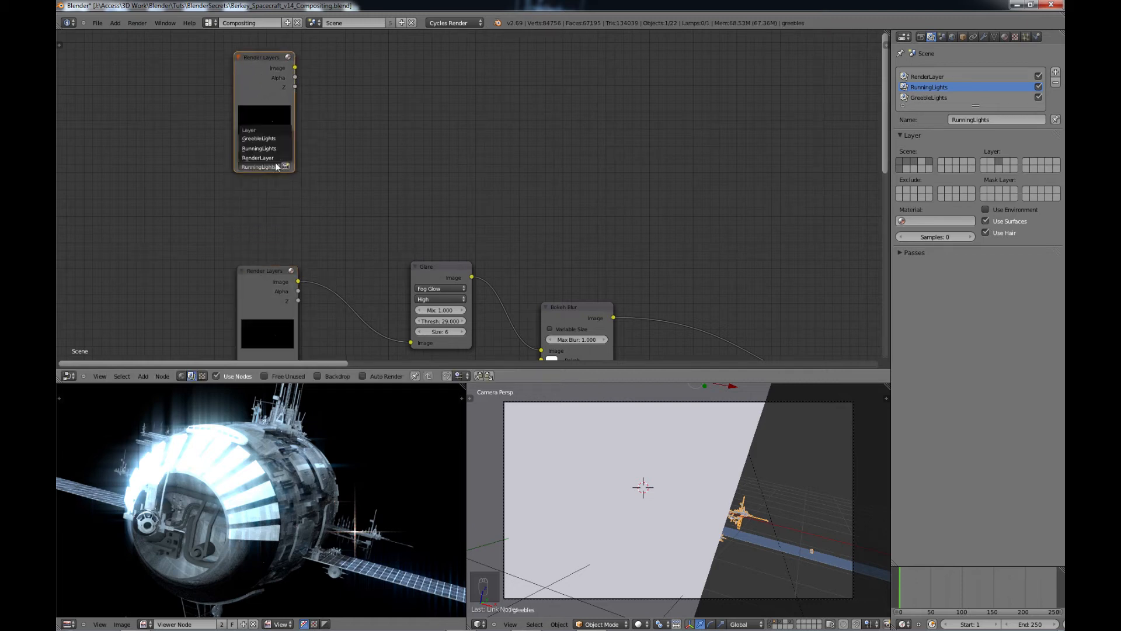
left_click(264, 140)
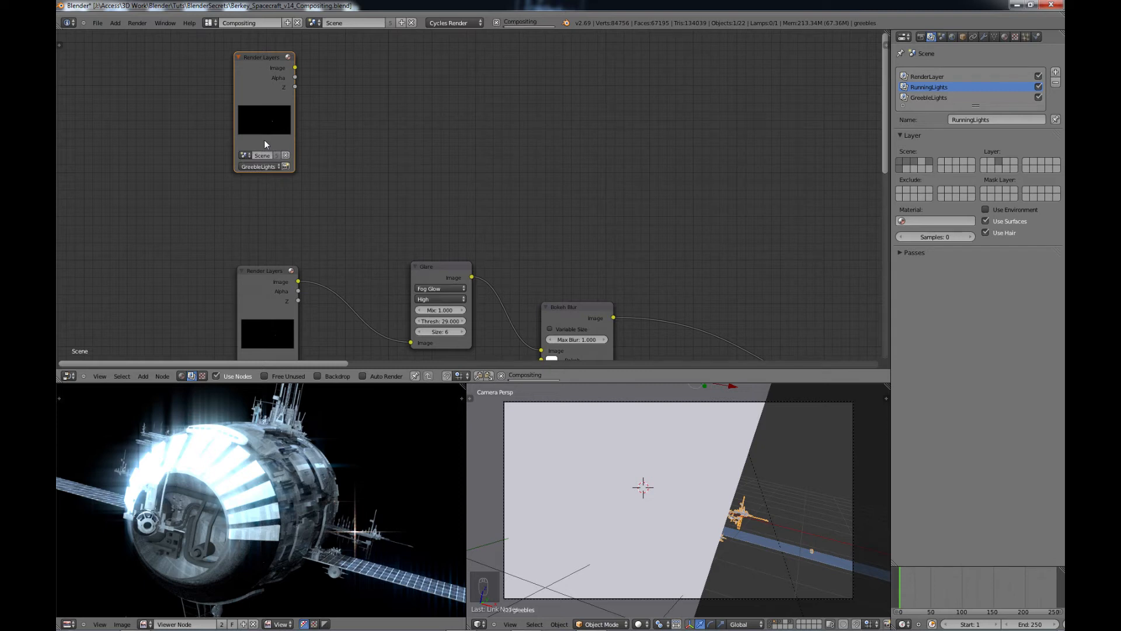
Duplicate the RunningLights Glare and Bokeh Blur nodes beside the GreebleLights node and connect its image output to the copied Glare.
left_click(435, 275)
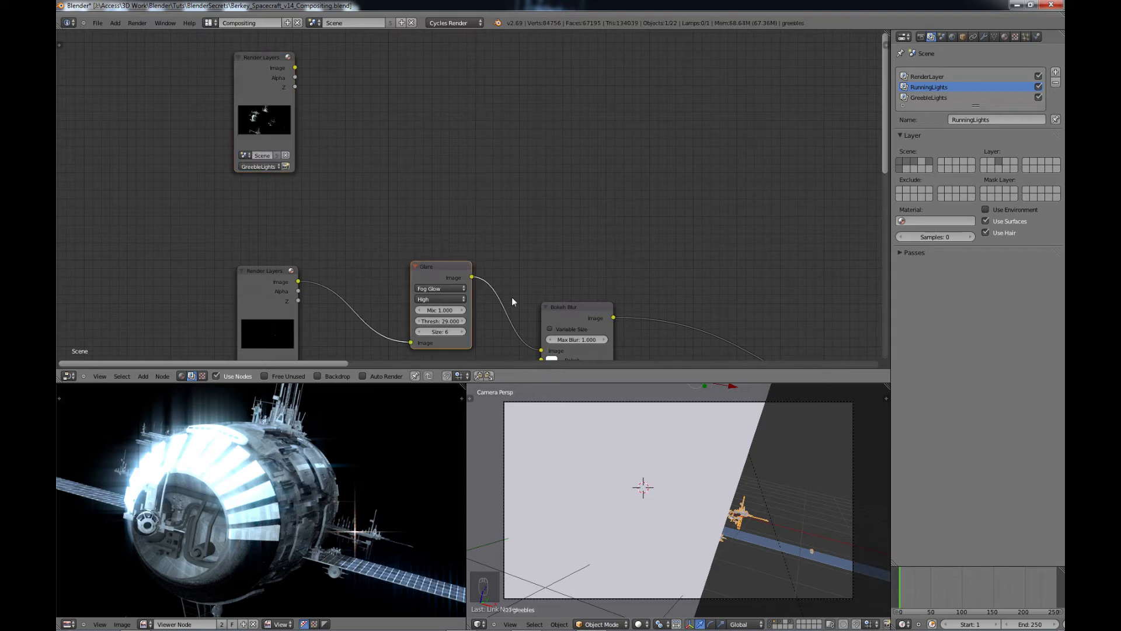
left_click(571, 322, "shift")
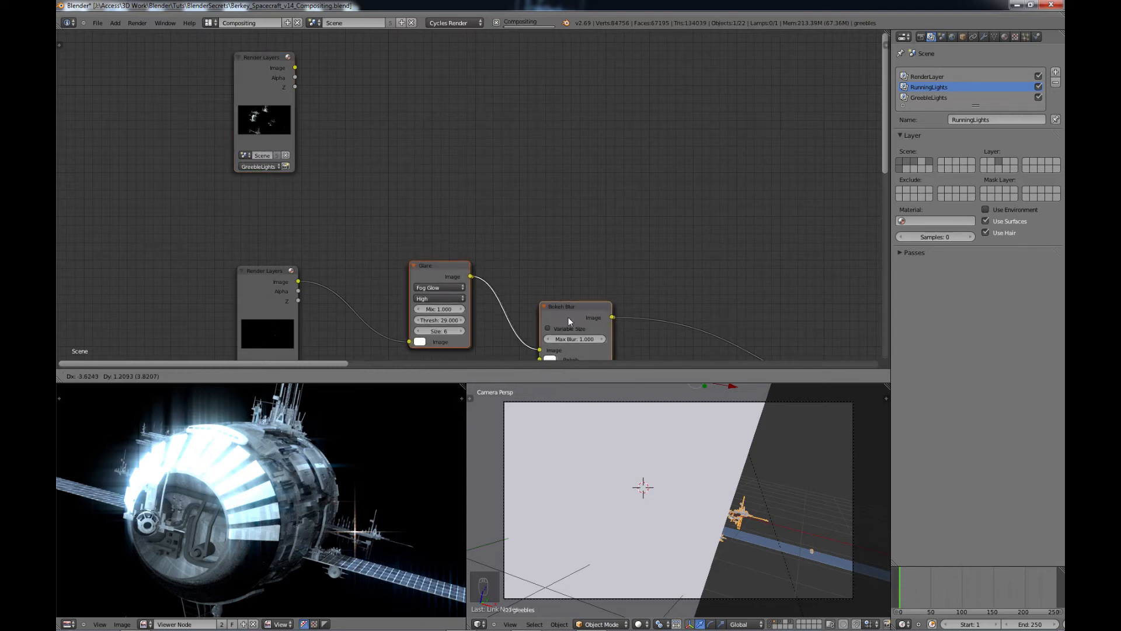
key("shift+d")
left_click(578, 120)
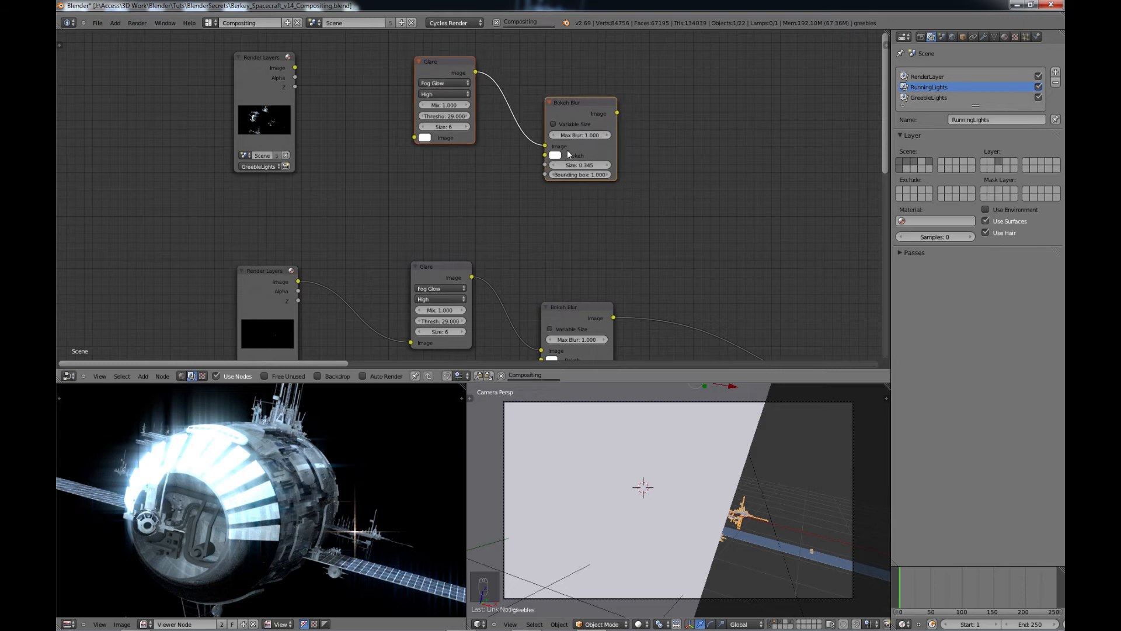
middle_click_drag(481, 176, 377, 243)
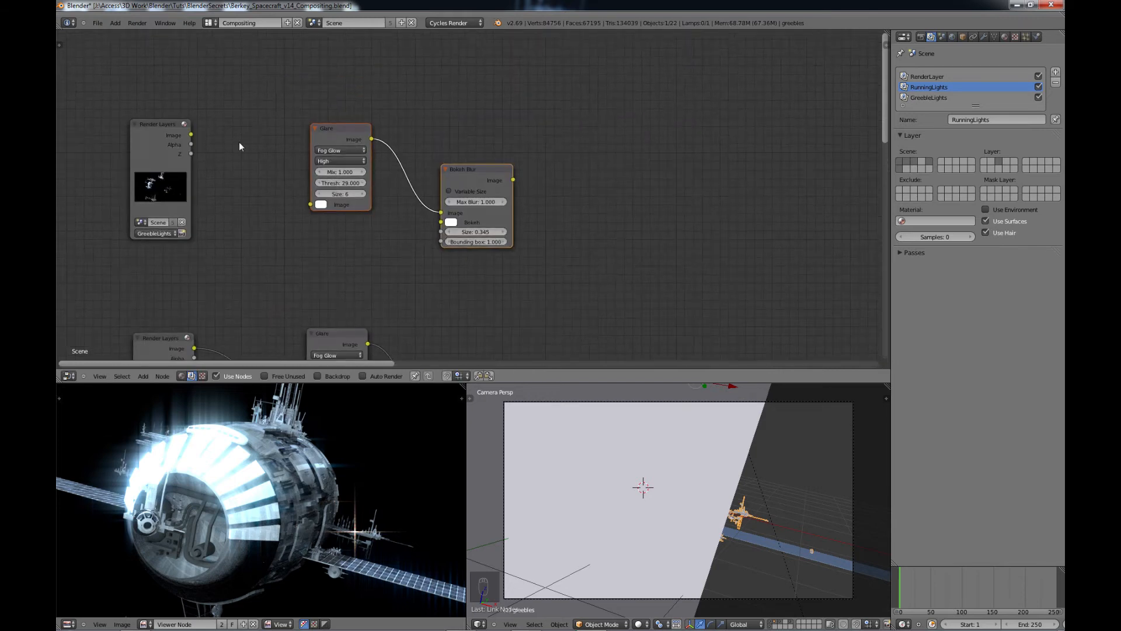
left_click_drag(191, 135, 310, 204)
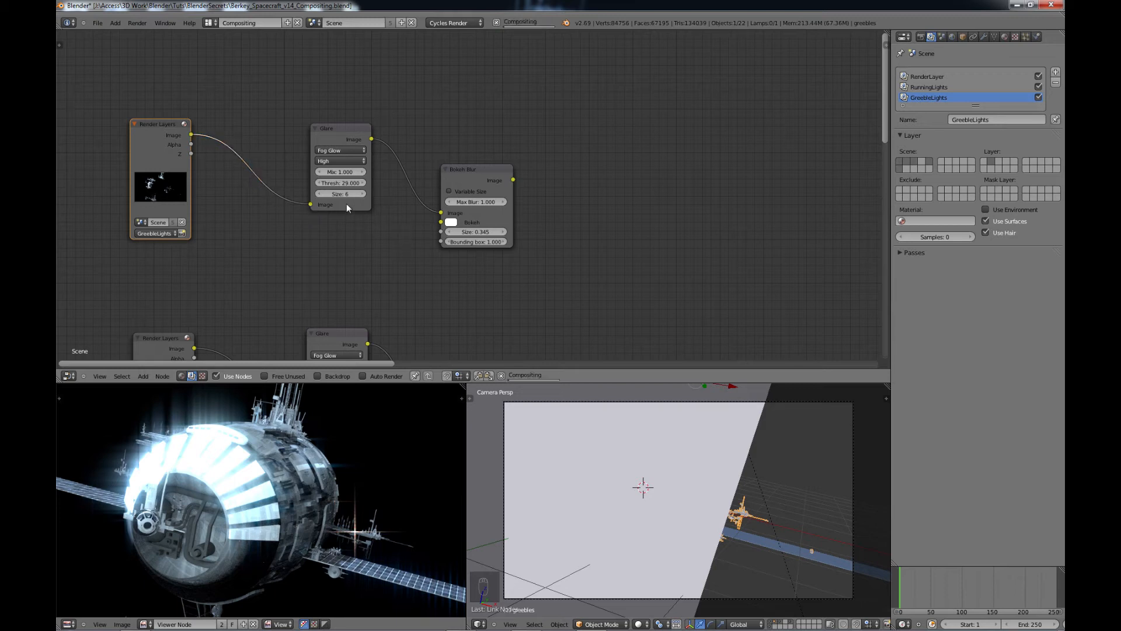
Change the GreebleLights Glare node's type to Streaks and its quality to Medium.
left_click(358, 151)
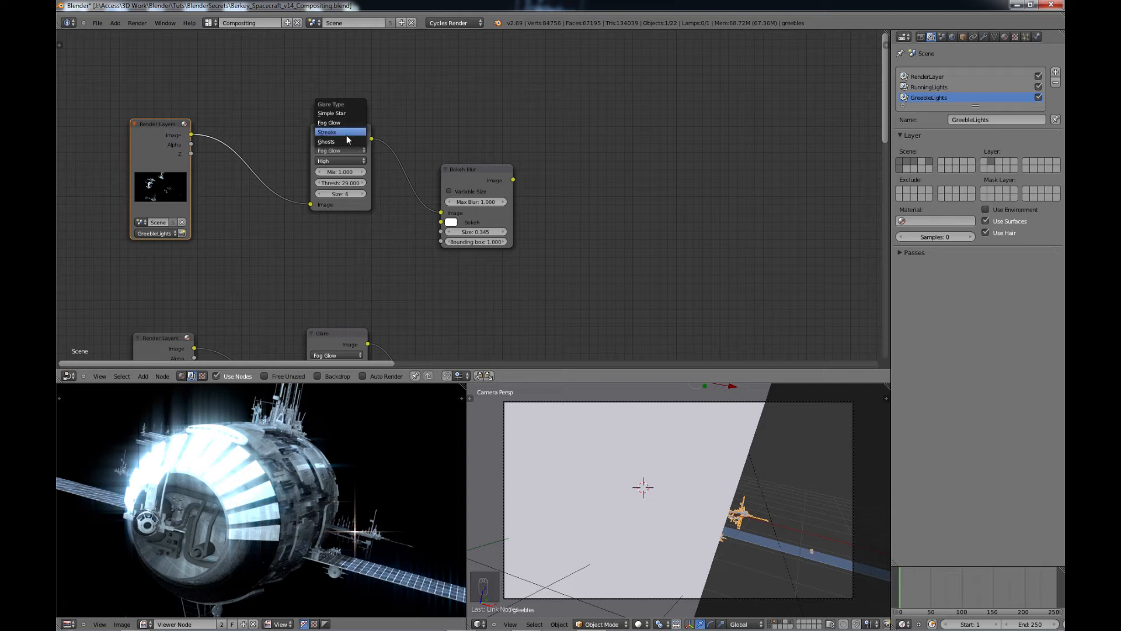
left_click(346, 135)
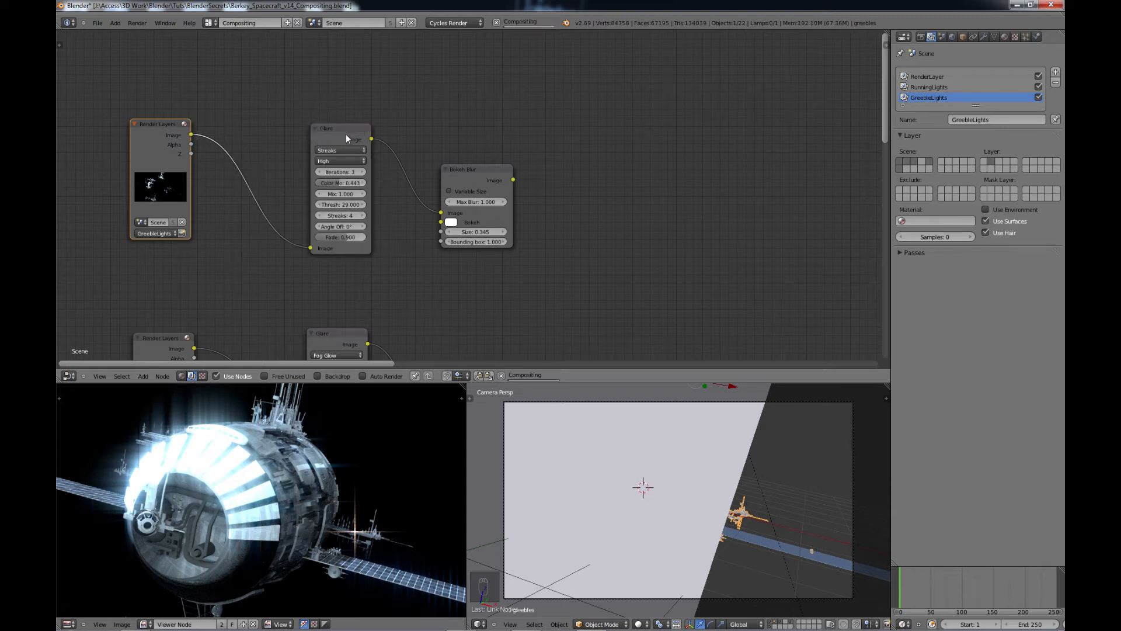
left_click(355, 161)
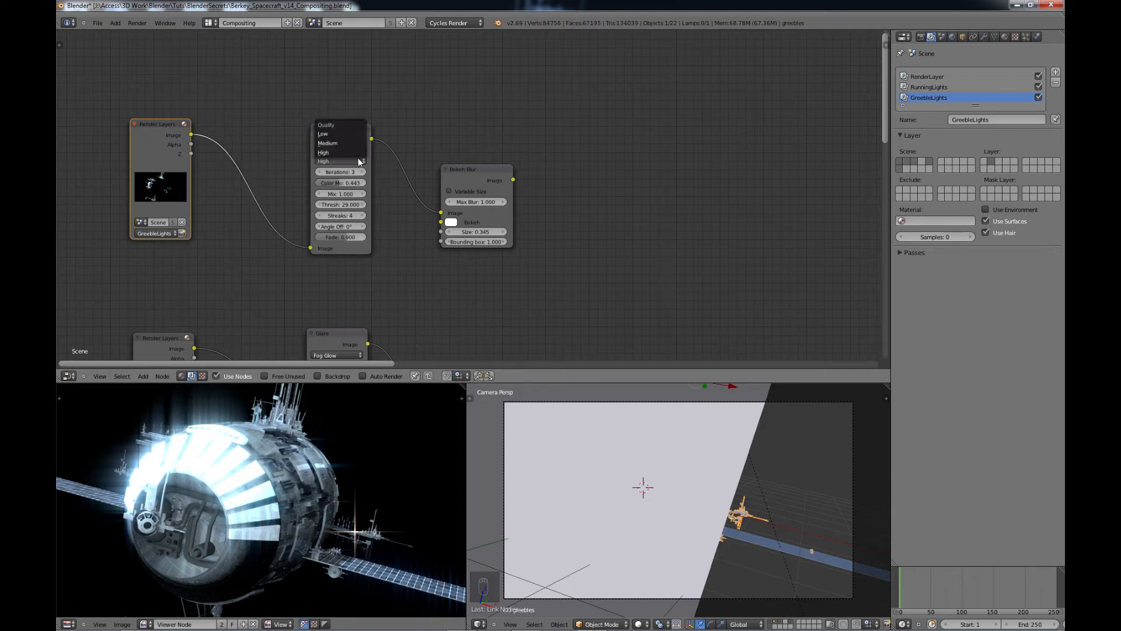
left_click(345, 144)
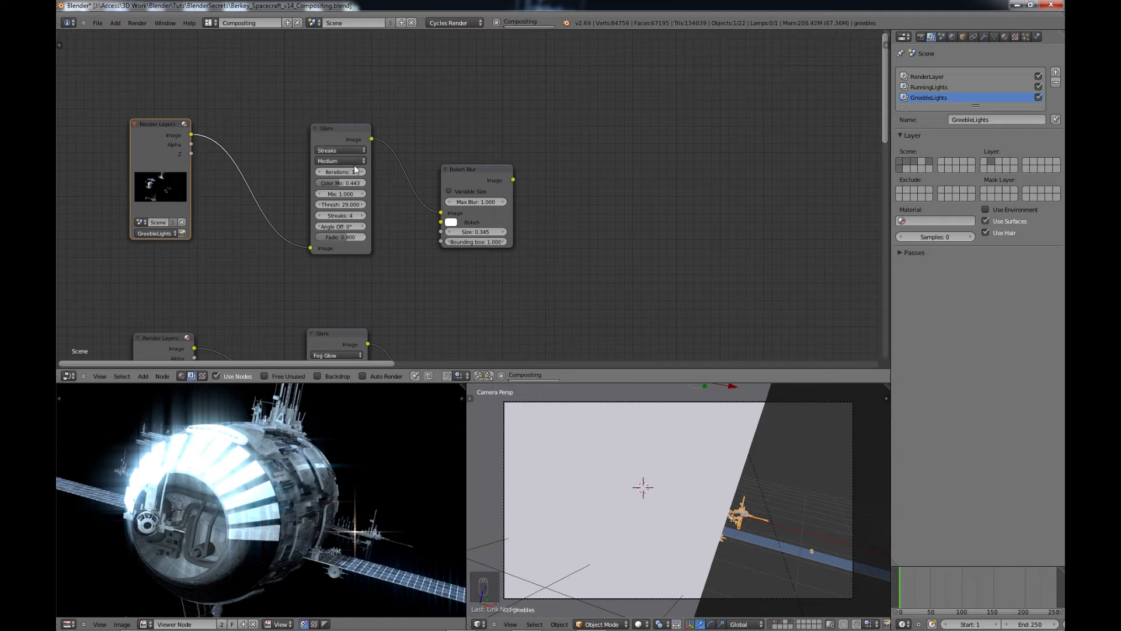
Set the GreebleLights Glare node's mix to 0.256, threshold to 1.336 and number of streaks to 2.
left_click(349, 194)
type("1.0")
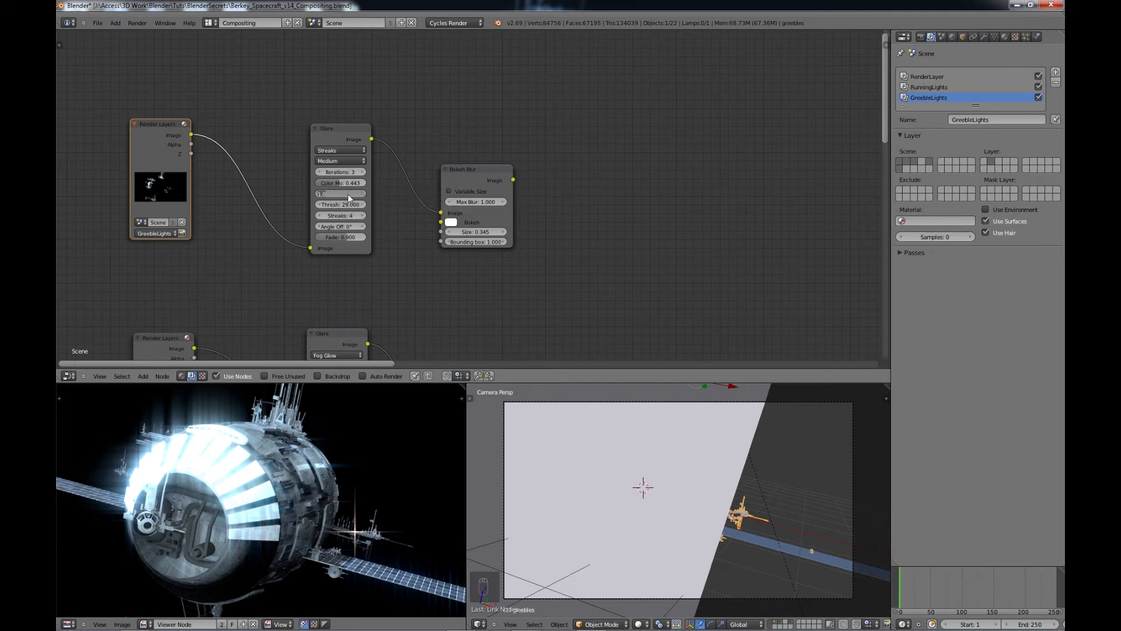
key("BackSpace")
type(".256")
key("Return")
key("Return")
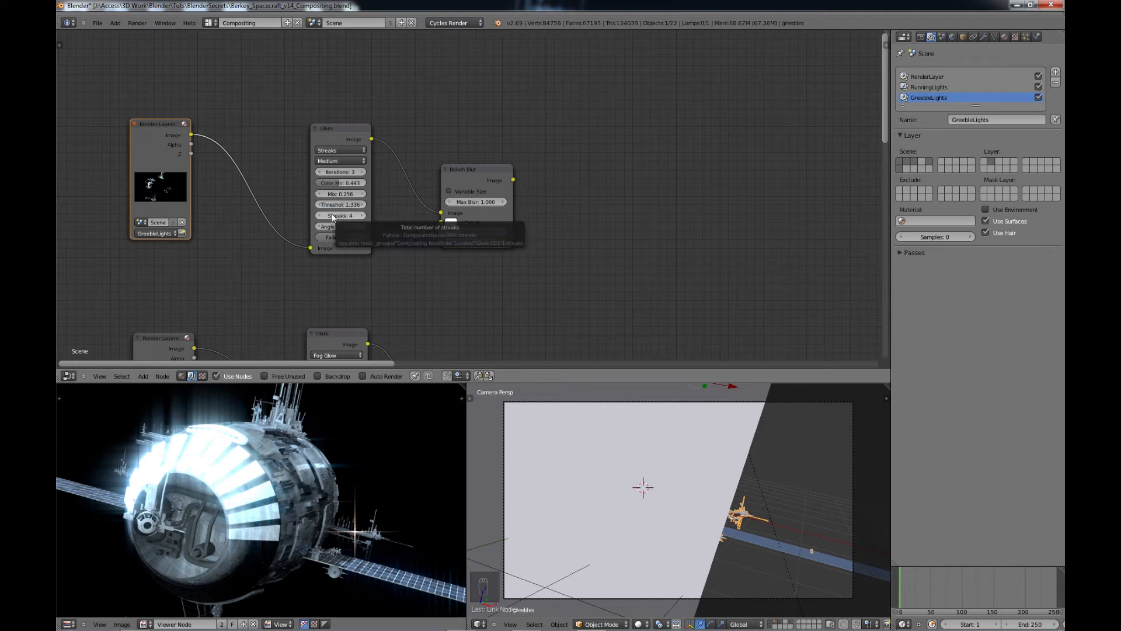
left_click(319, 216)
left_click(319, 216)
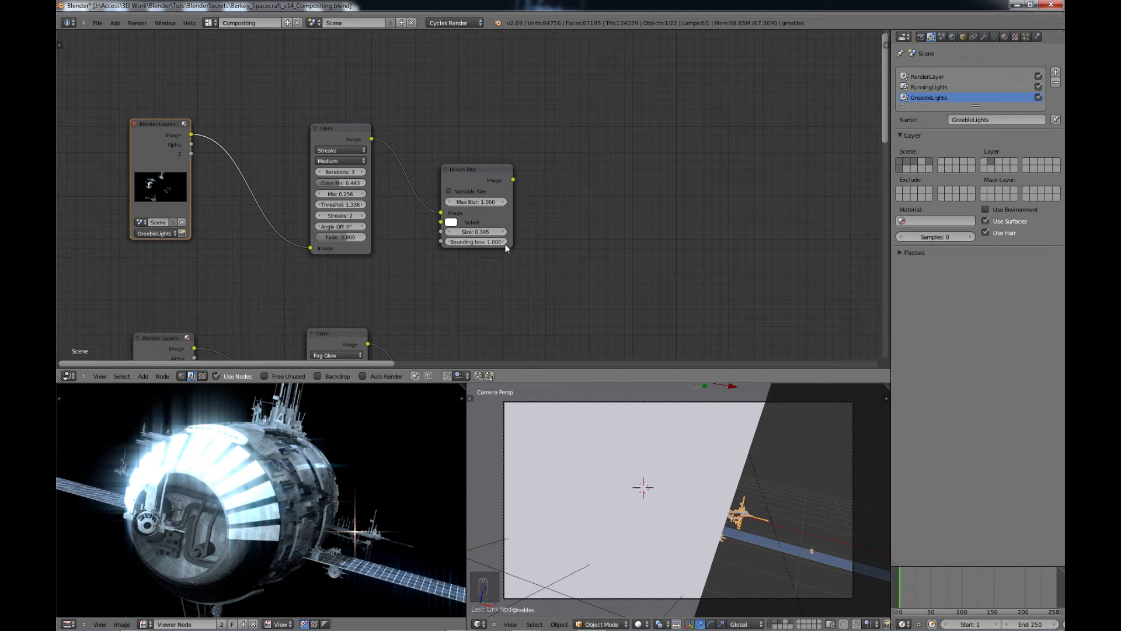
Connect the GreebleLights Bokeh Blur output to the third Alpha Over's first image input and inspect the composite in the viewer.
middle_click_drag(496, 223, 363, 197)
scroll(421, 197, "down", 1)
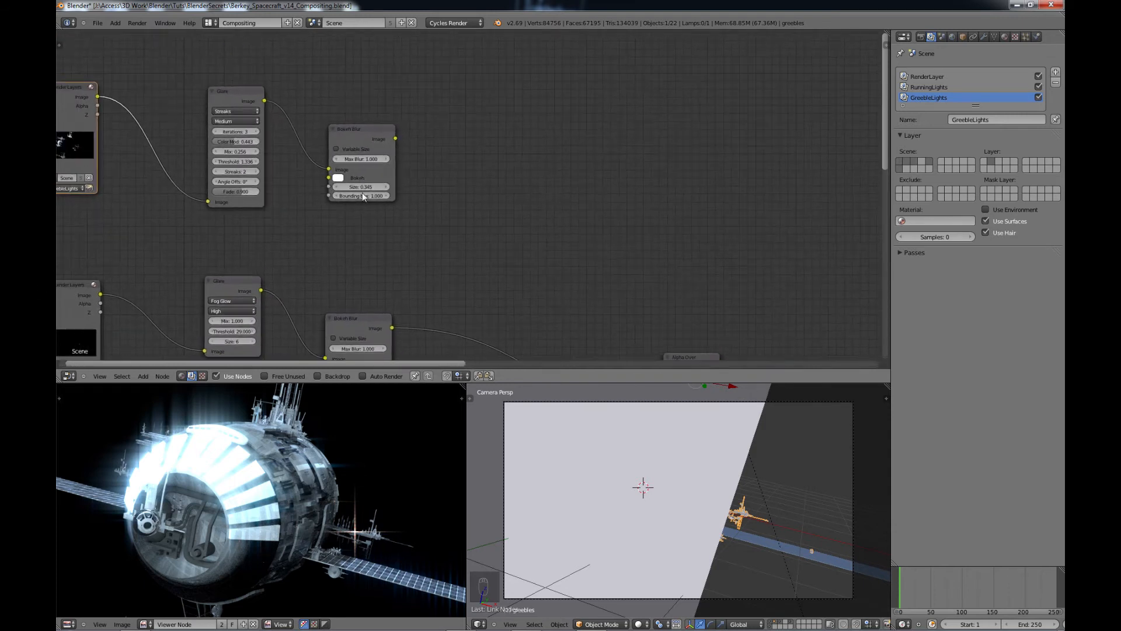
left_click(367, 130)
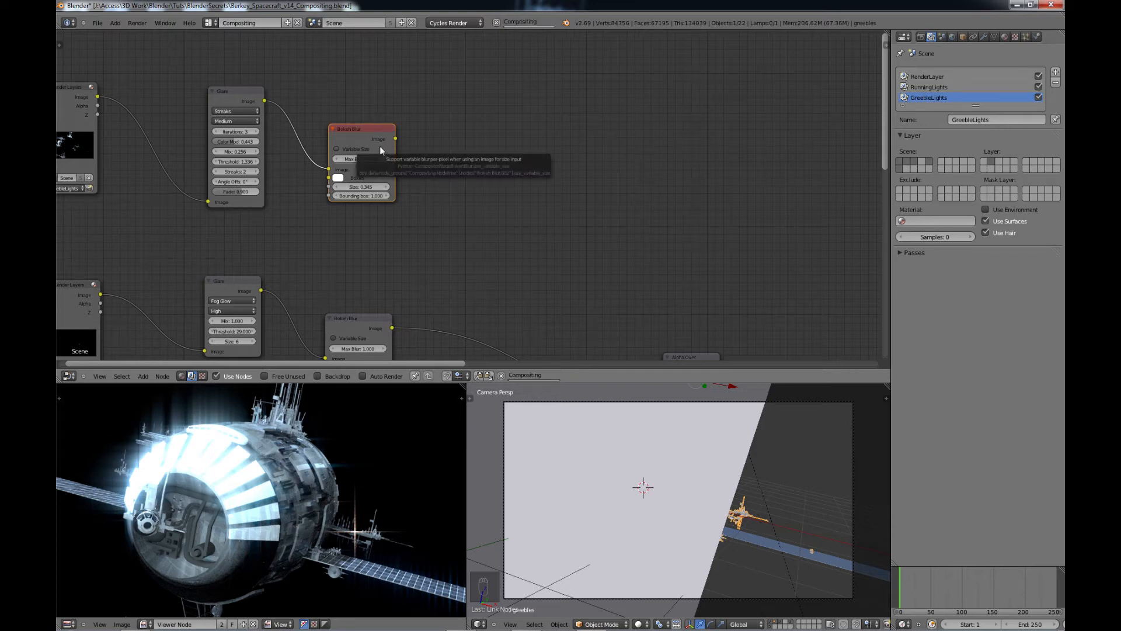
scroll(379, 146, "down", 2)
middle_click_drag(482, 178, 408, 144)
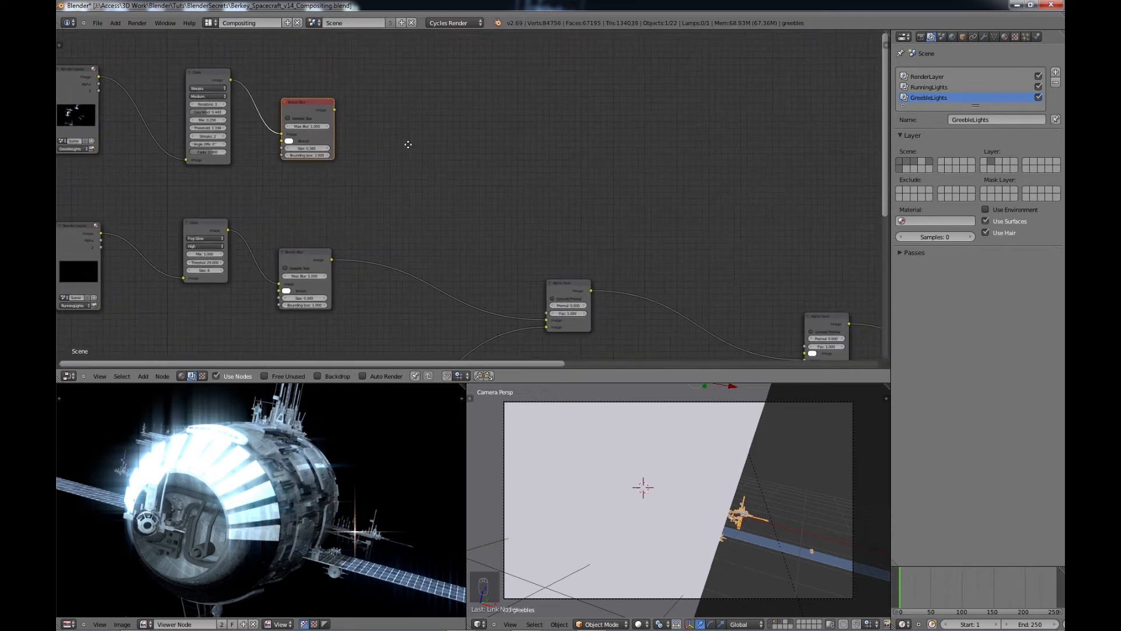
left_click_drag(335, 110, 801, 354)
scroll(629, 223, "up", 1)
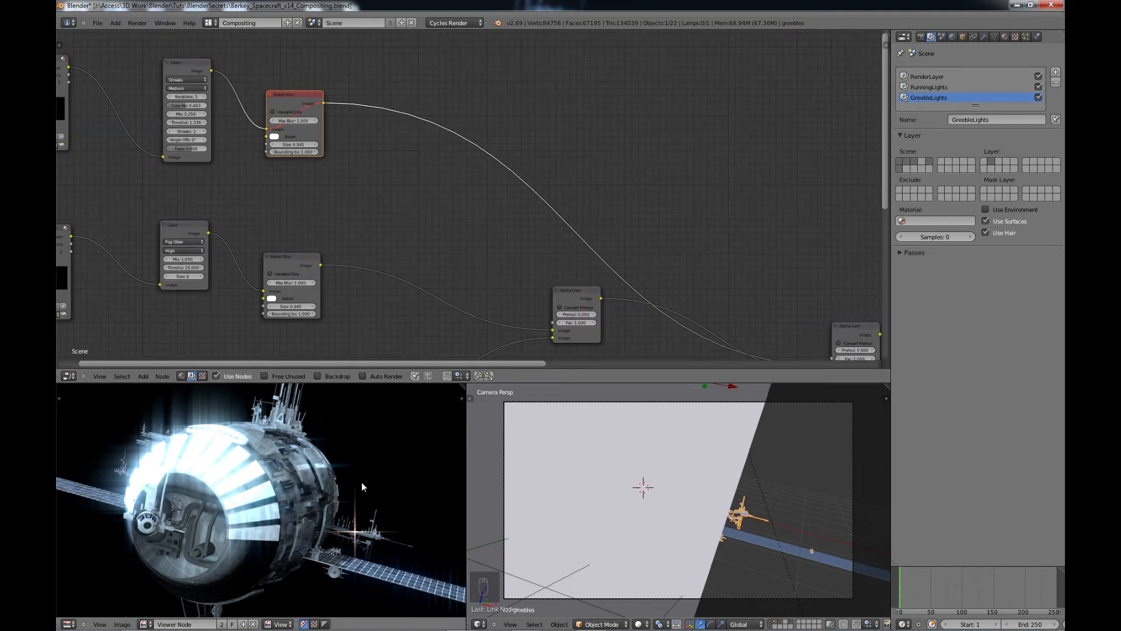
scroll(323, 485, "up", 1)
scroll(310, 467, "up", 2)
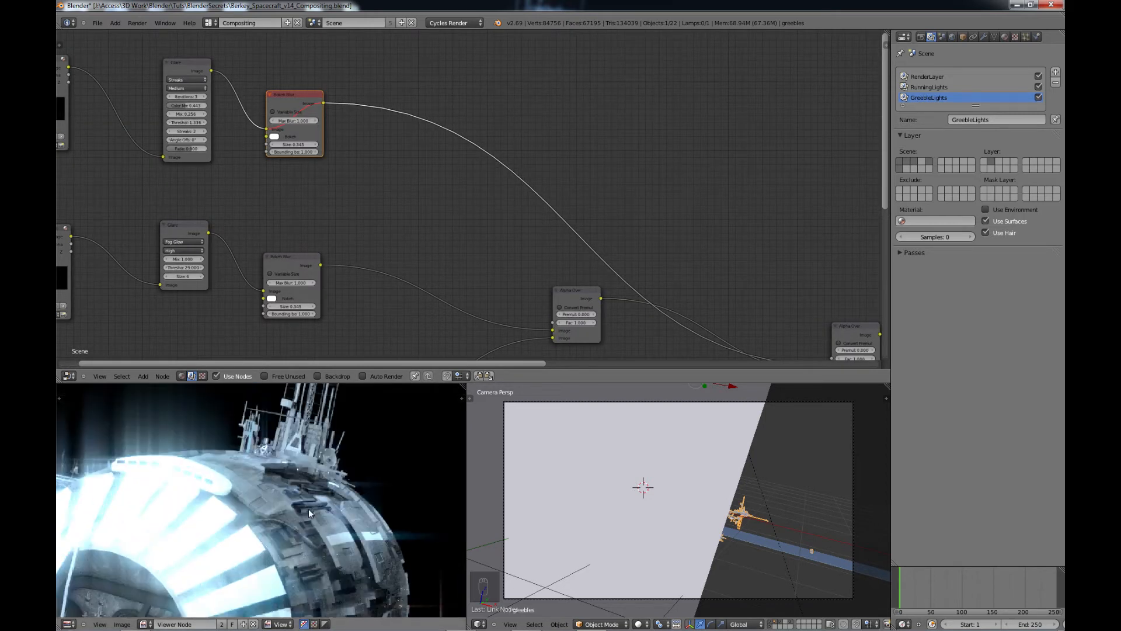
scroll(319, 446, "down", 4)
middle_click_drag(279, 594, 288, 513)
scroll(461, 204, "down", 1)
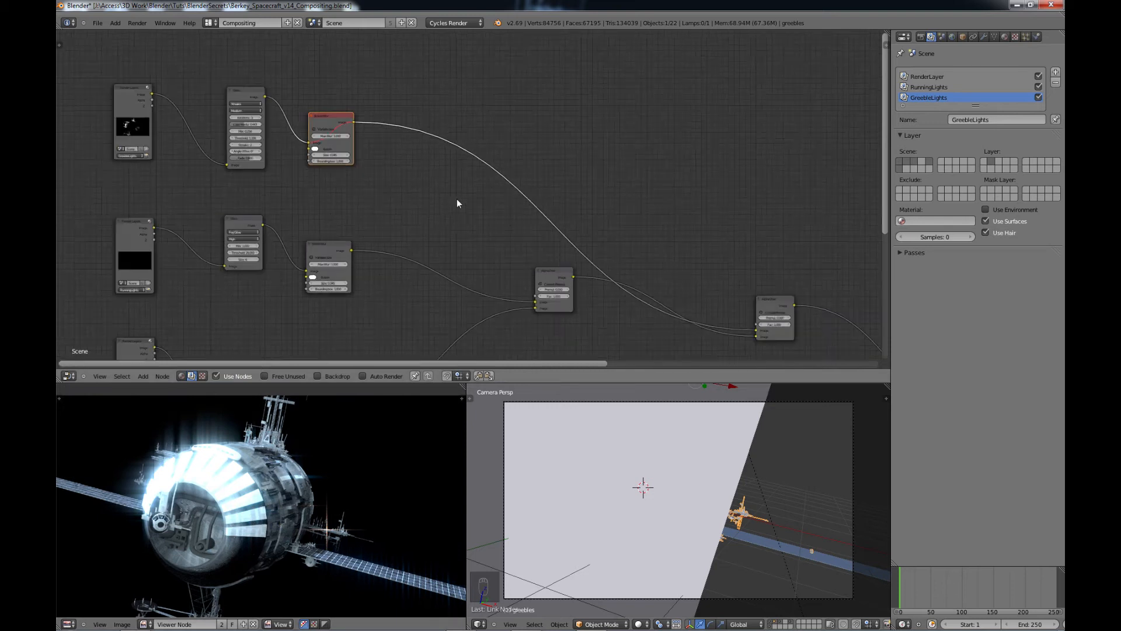
Add an Image input node in the empty area above the GreebleLights node row.
middle_click_drag(470, 138, 442, 199)
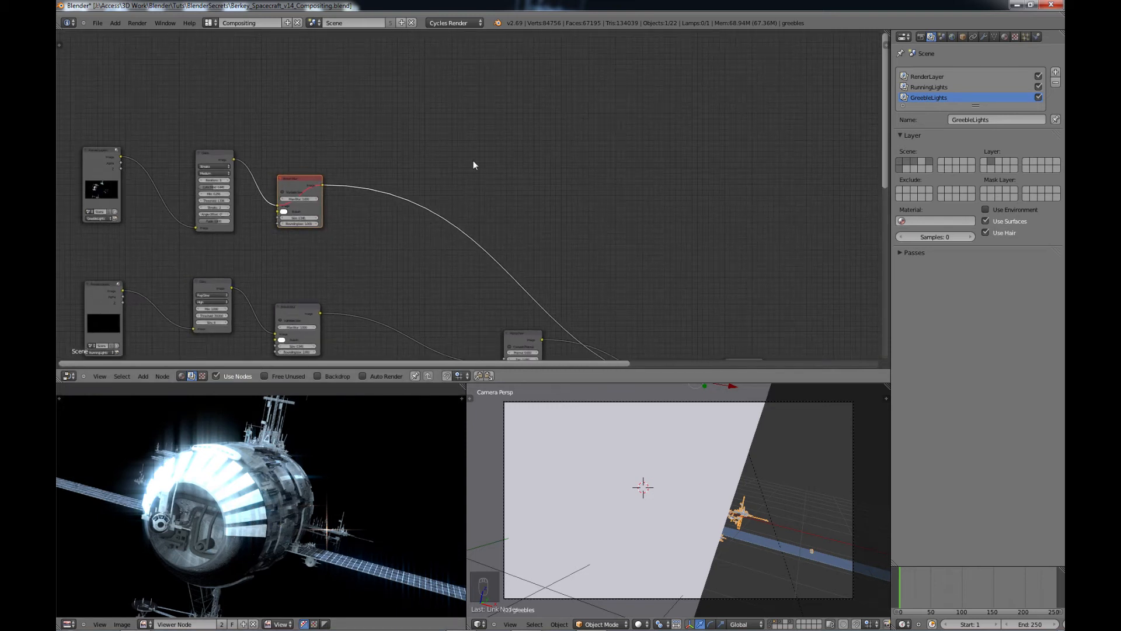
middle_click_drag(467, 160, 385, 269)
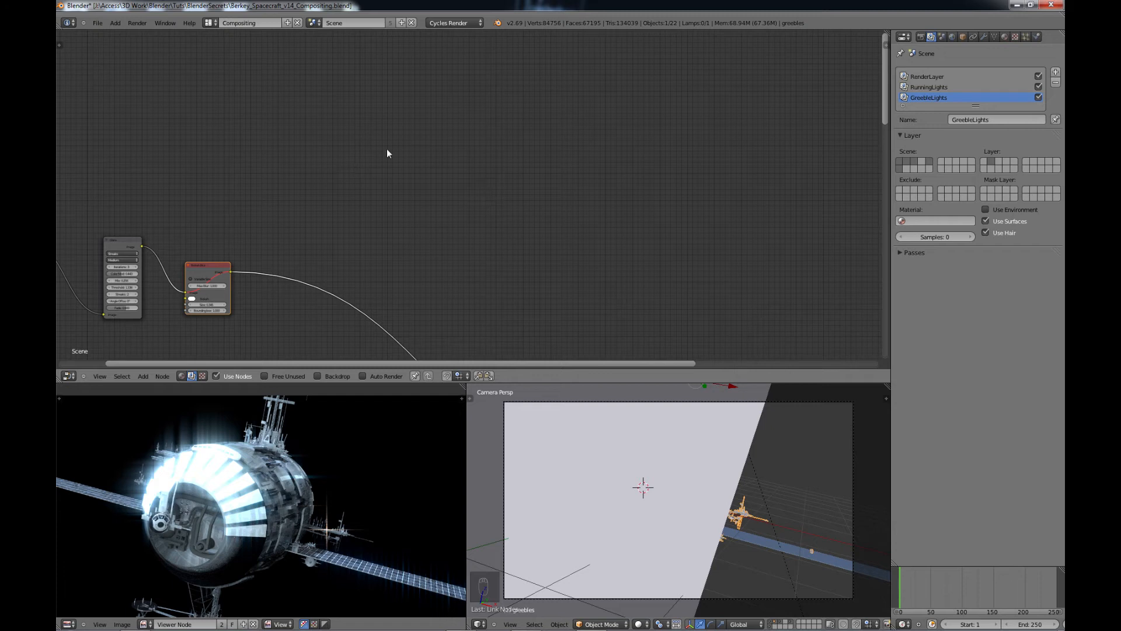
scroll(411, 150, "down", 2)
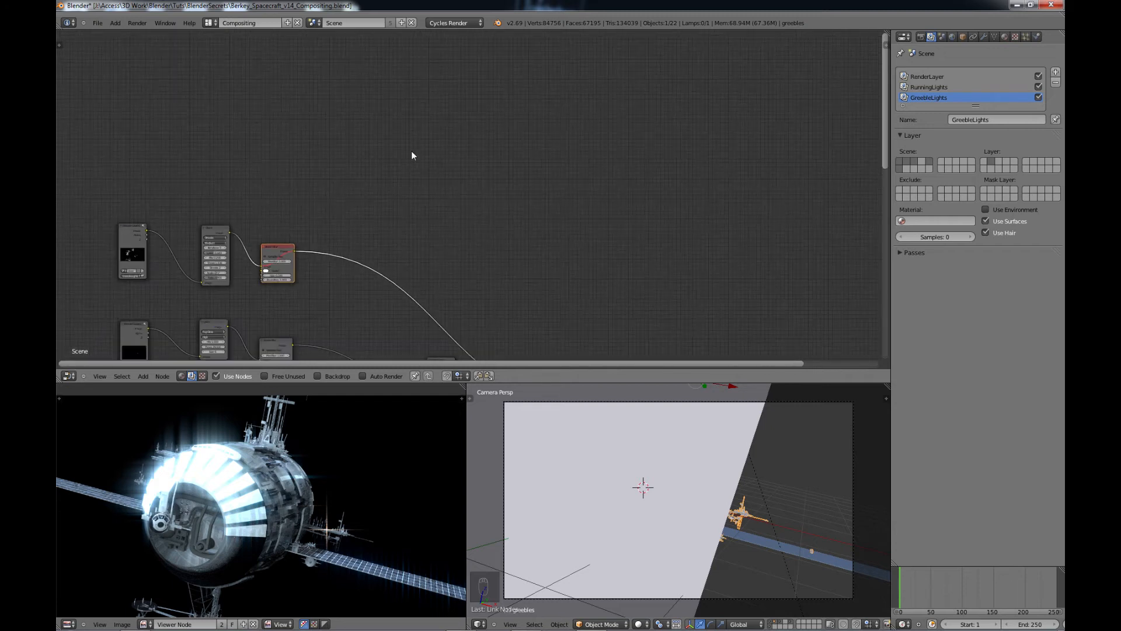
middle_click_drag(329, 120, 340, 70)
middle_click_drag(459, 216, 428, 287)
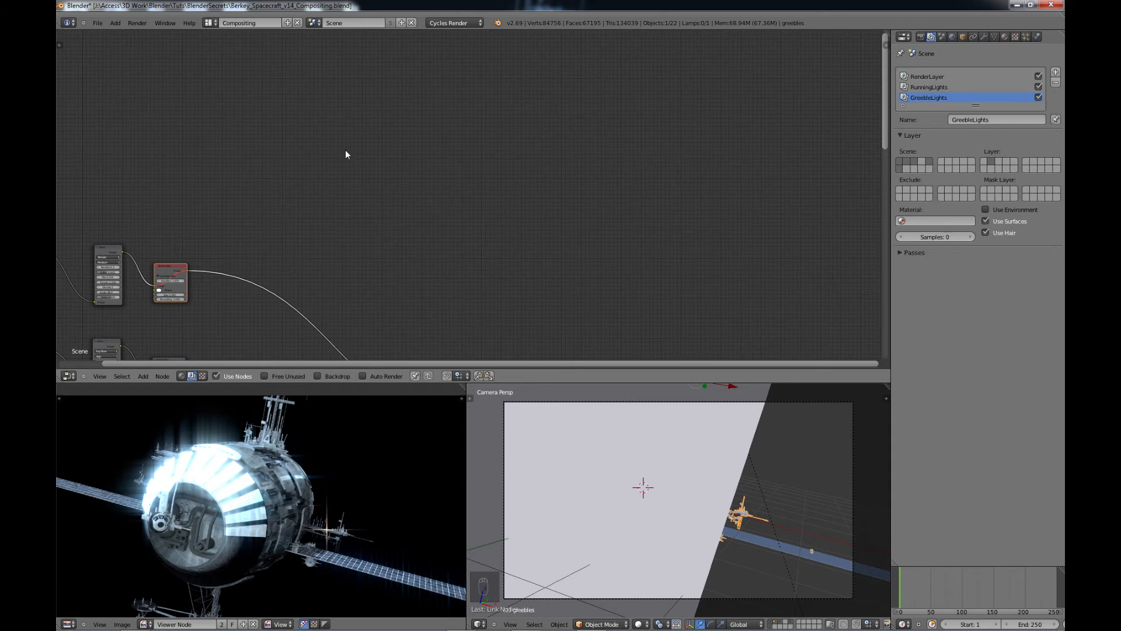
key("shift+a")
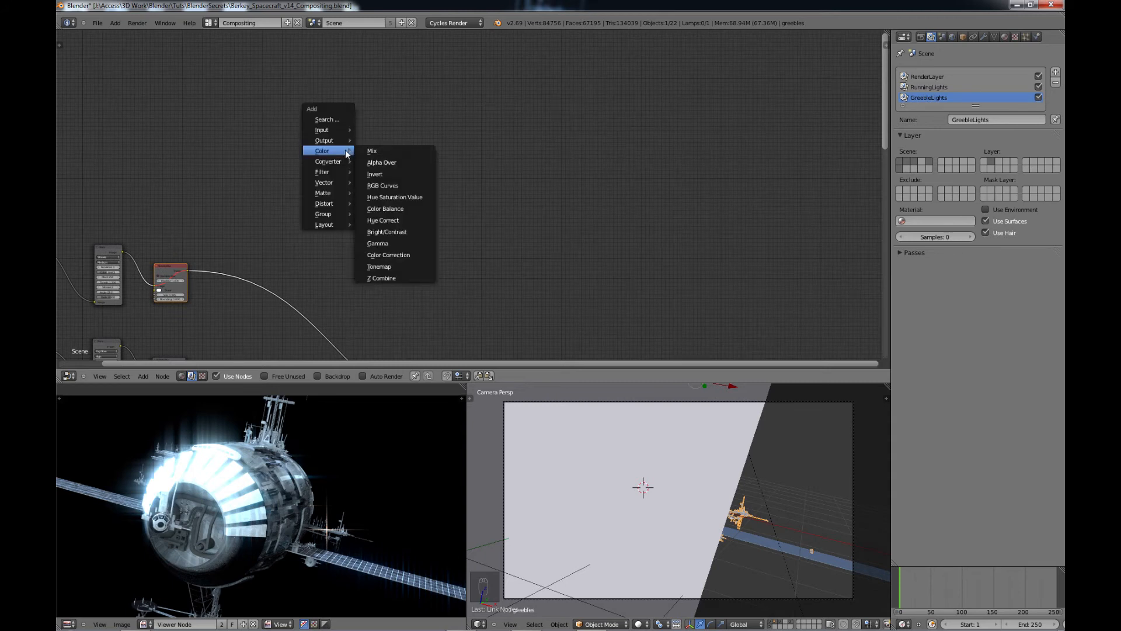
mouse_move(334, 131)
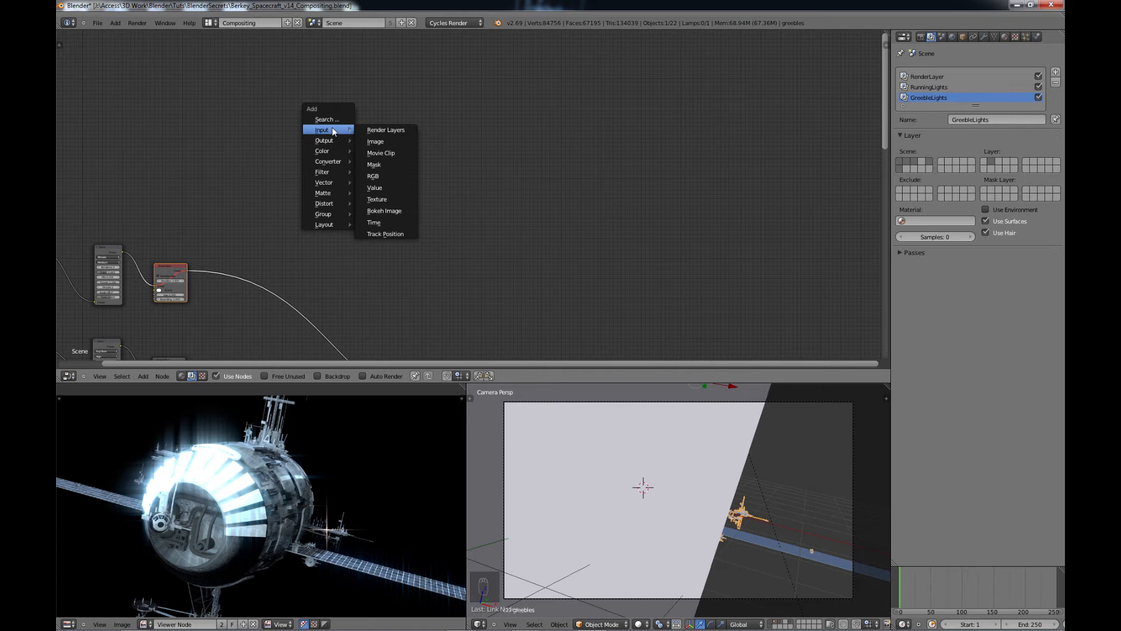
left_click(377, 141)
left_click(378, 142)
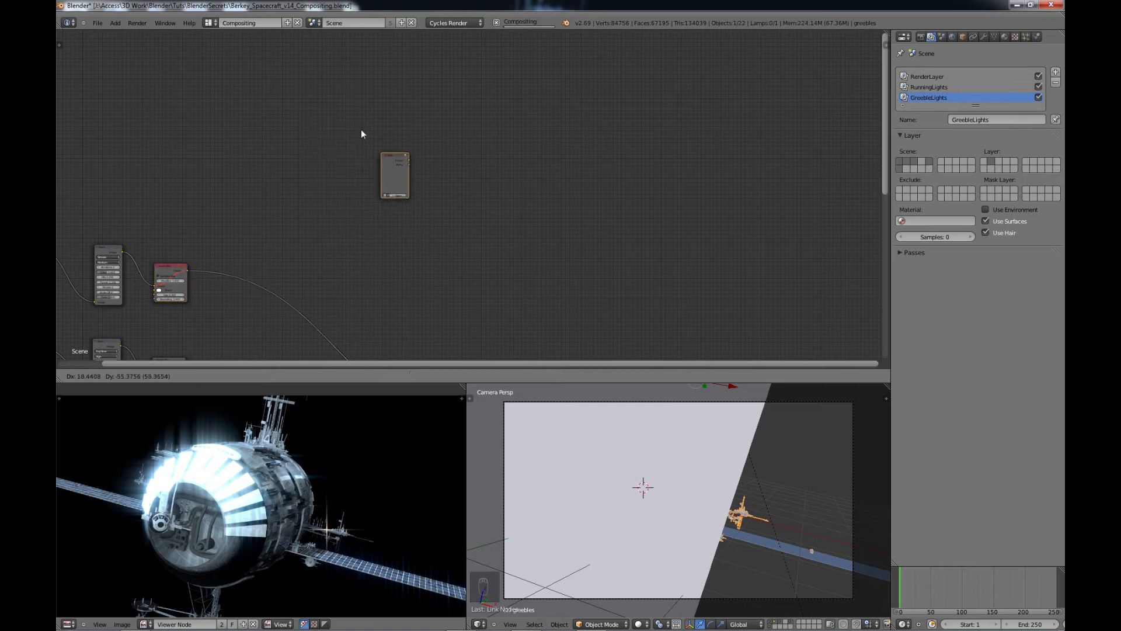
scroll(373, 181, "up", 3)
middle_click_drag(327, 203, 450, 274)
scroll(449, 275, "up", 1)
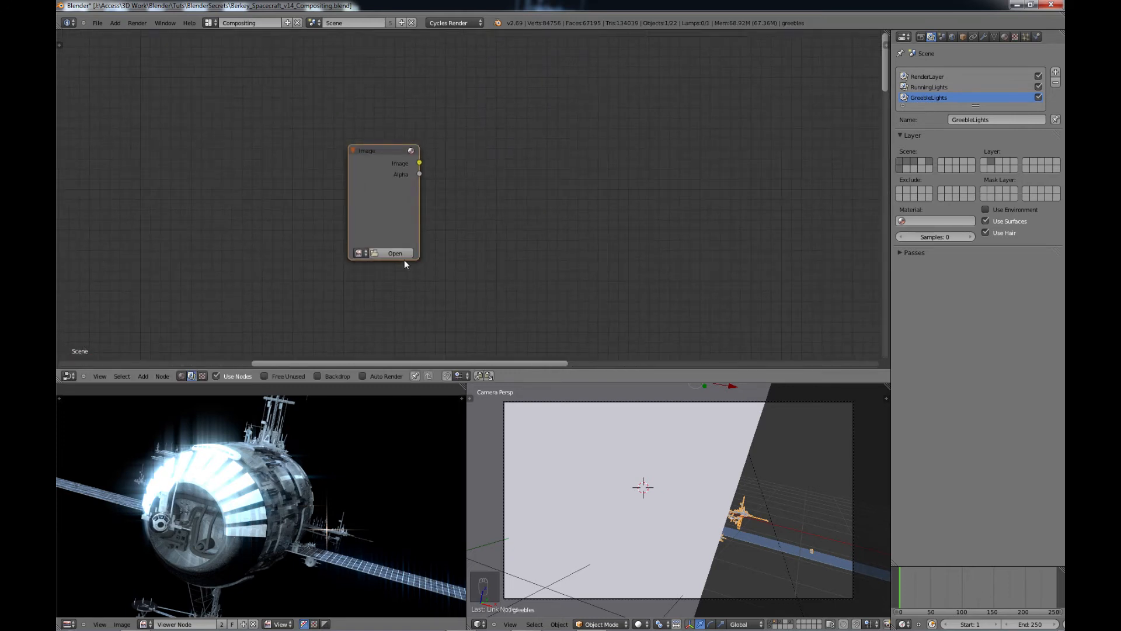
Load EarthOrbit1920_1200.jpg from the RefImages folder into the Image node.
left_click(399, 256)
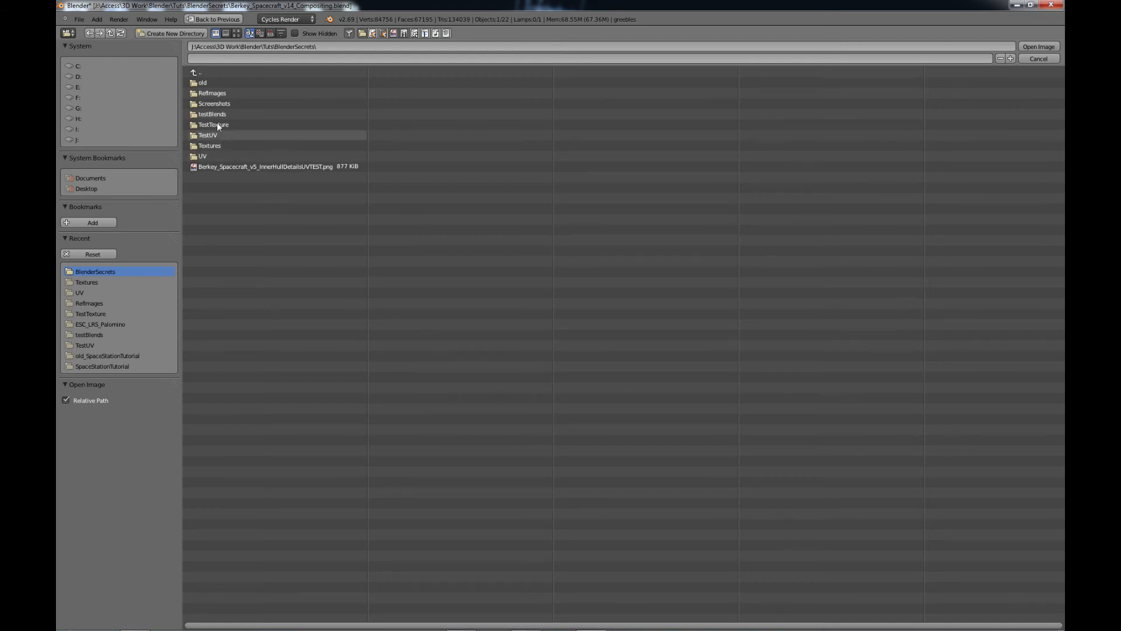
left_click(212, 94)
left_click(212, 94)
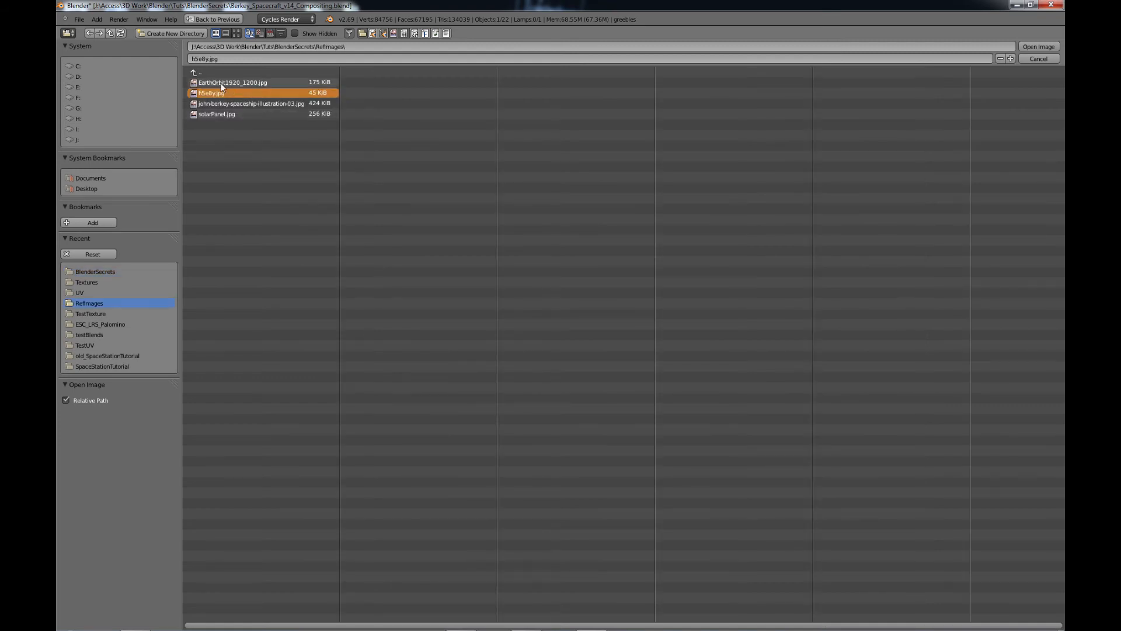
double_click(233, 84)
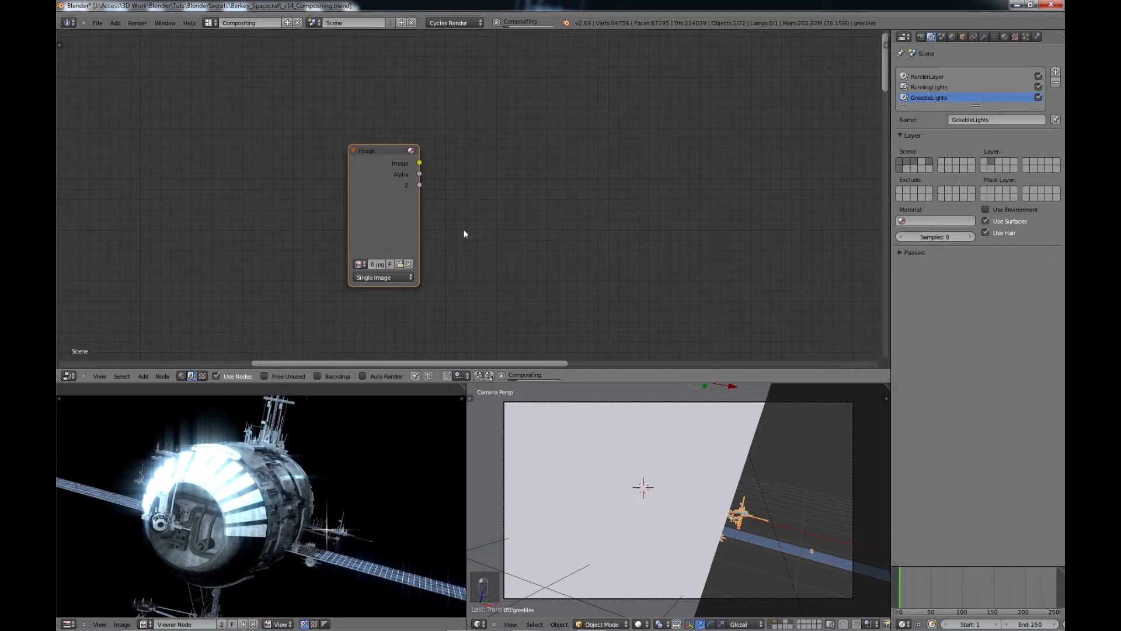
Add a Bright/Contrast node beside the Earth Image node and connect the Image node's image output to its image input.
scroll(448, 234, "down", 3)
middle_click_drag(489, 240, 384, 174)
middle_click_drag(418, 220, 387, 231)
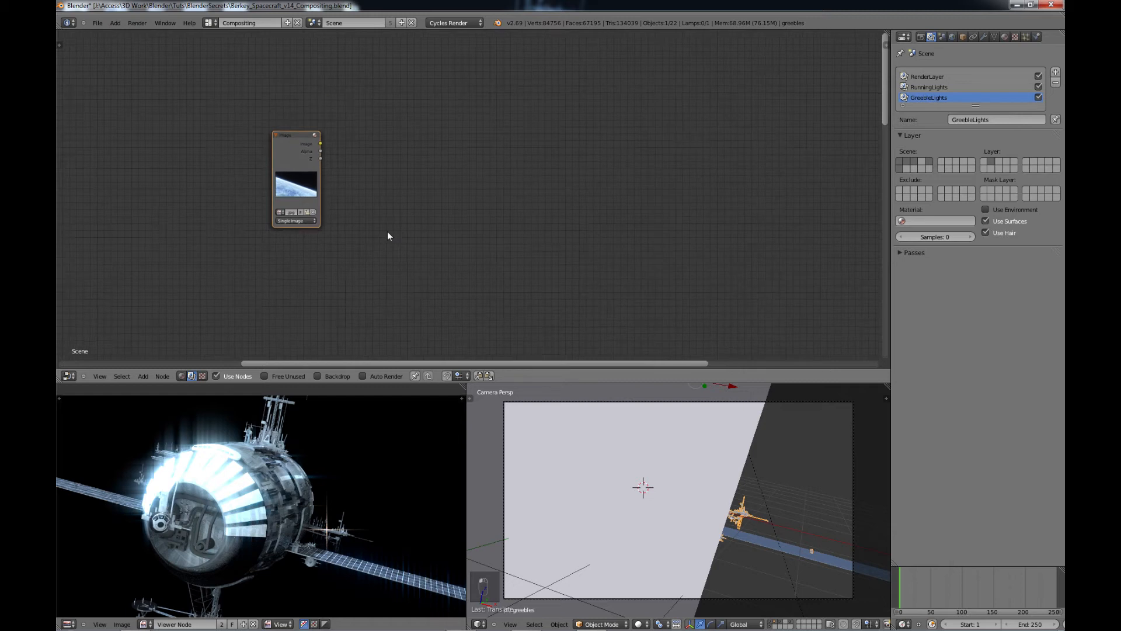
scroll(369, 220, "up", 1)
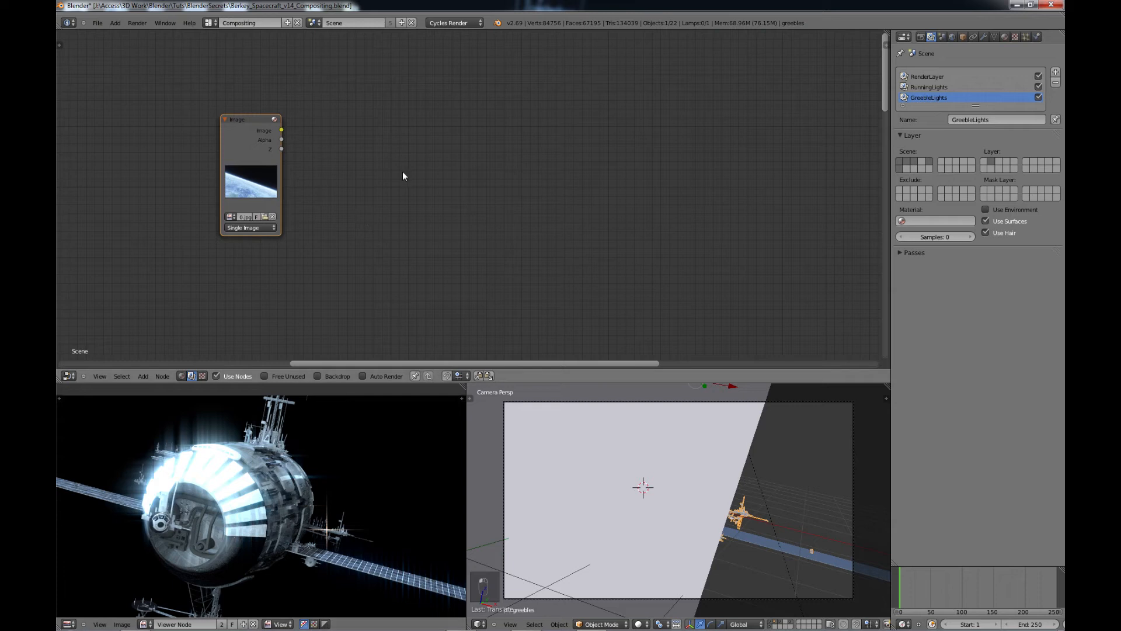
key("shift+a")
mouse_move(404, 173)
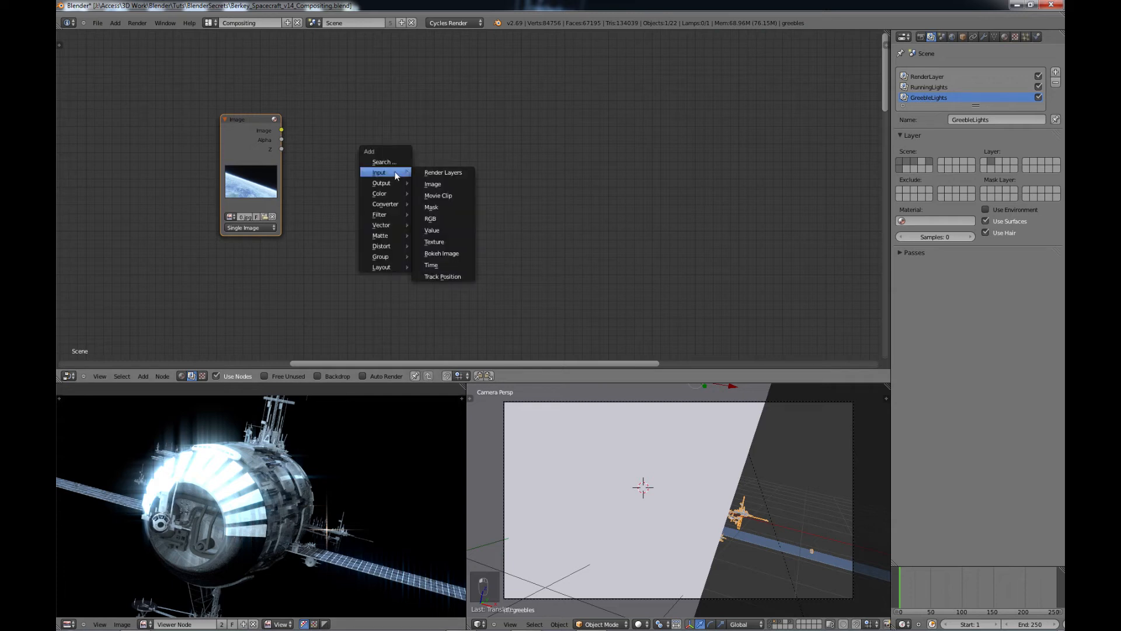
mouse_move(394, 194)
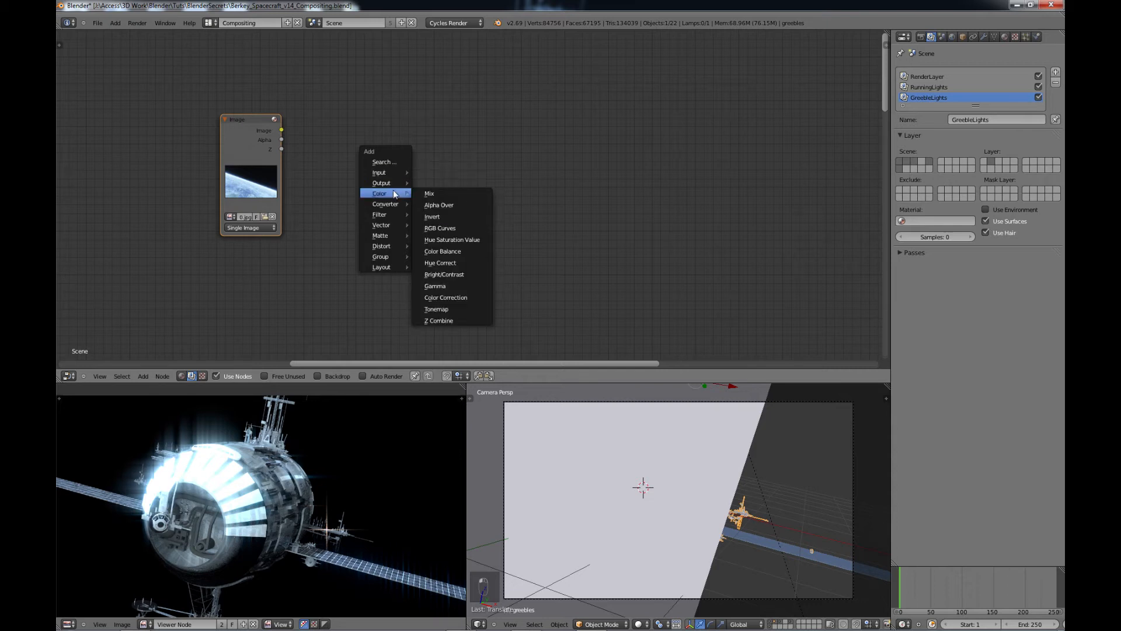
left_click(450, 272)
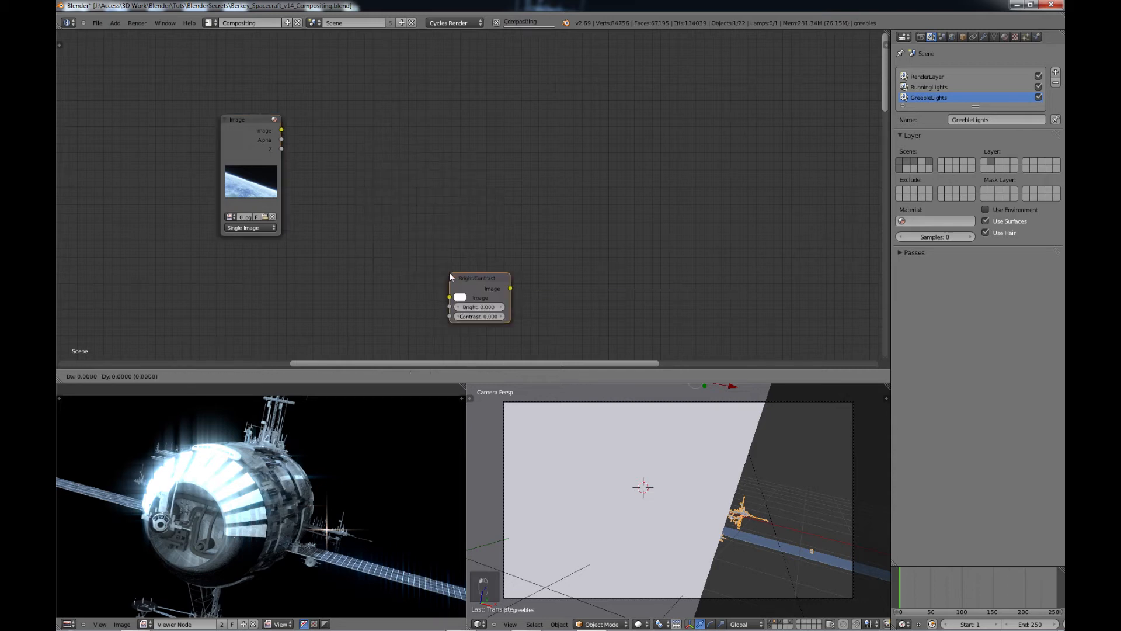
left_click(339, 152)
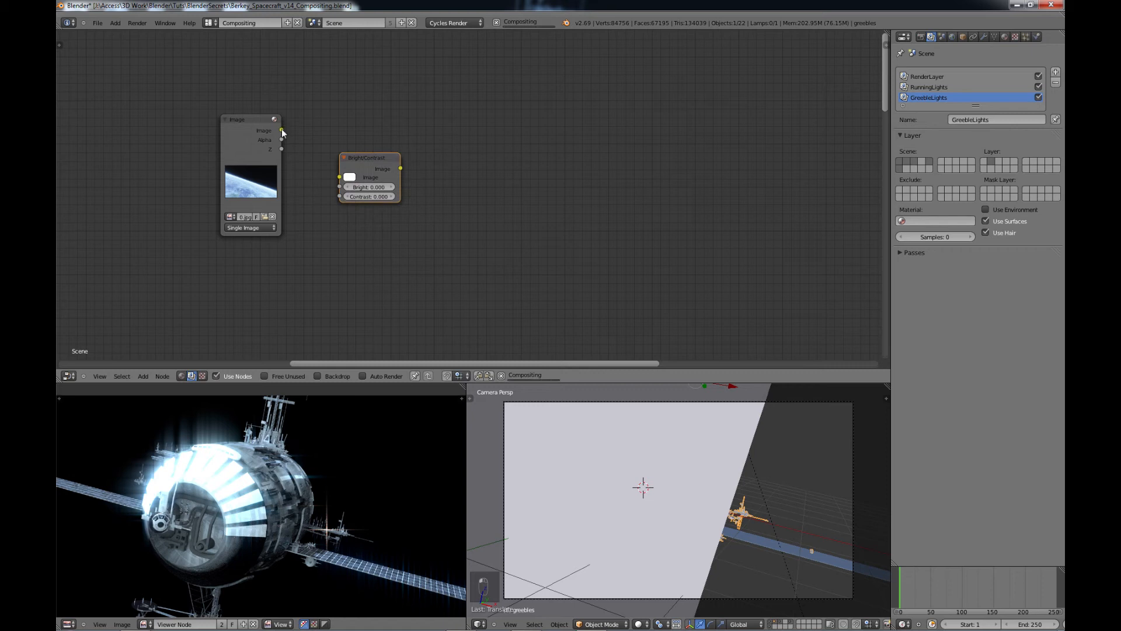
left_click_drag(281, 130, 339, 177)
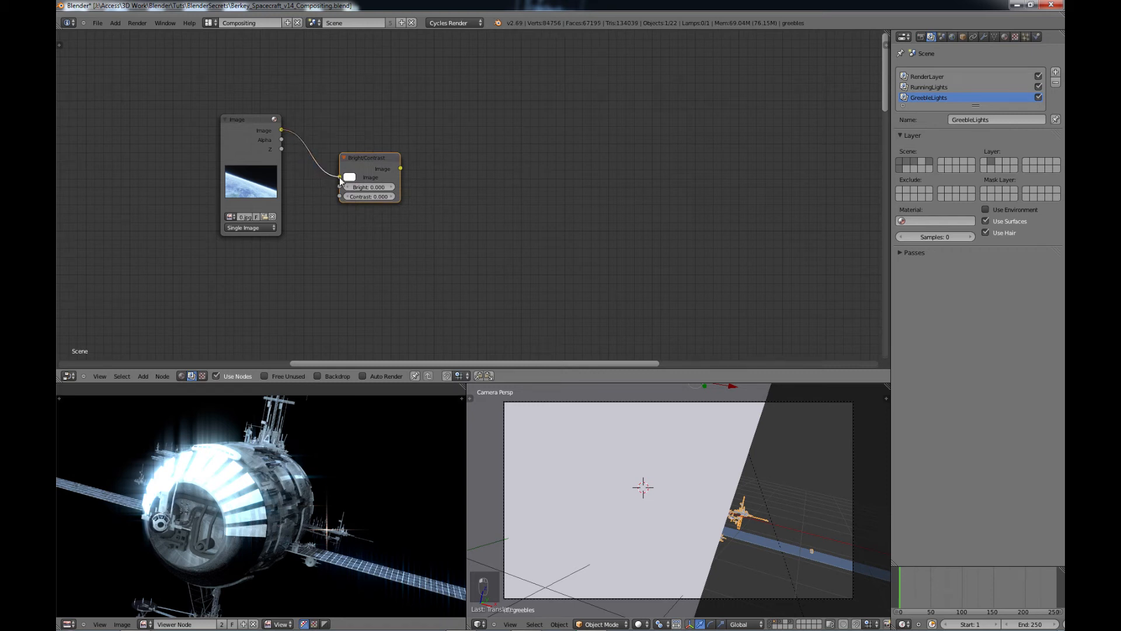
Add a Hue Saturation Value node after Bright/Contrast and connect the Bright/Contrast output to its image input.
key("shift+a")
mouse_move(492, 201)
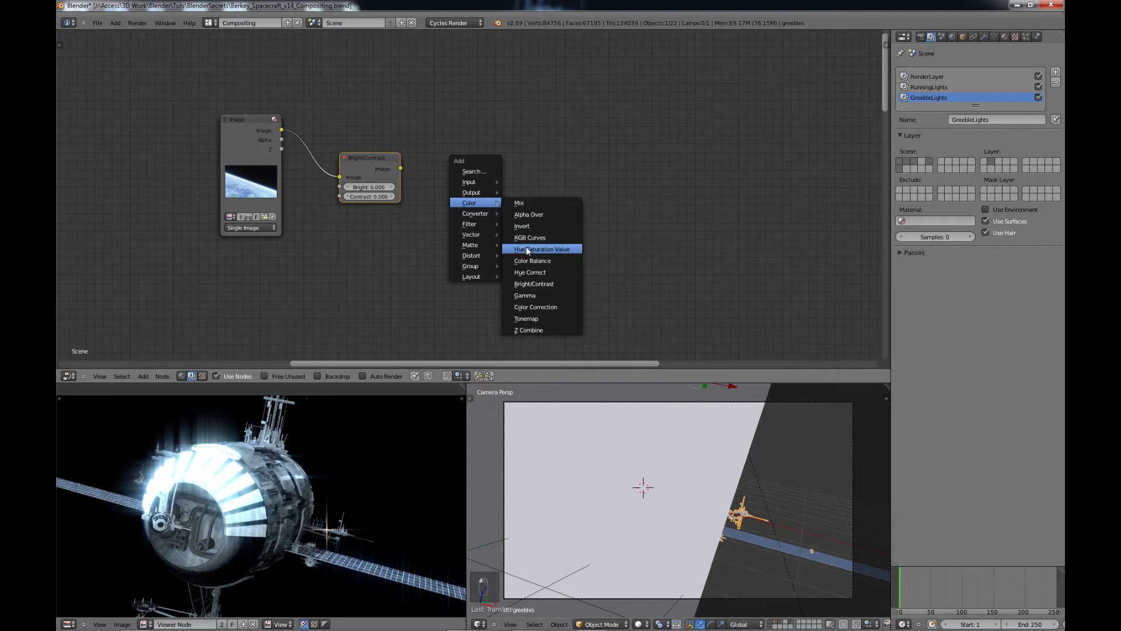
left_click(555, 250)
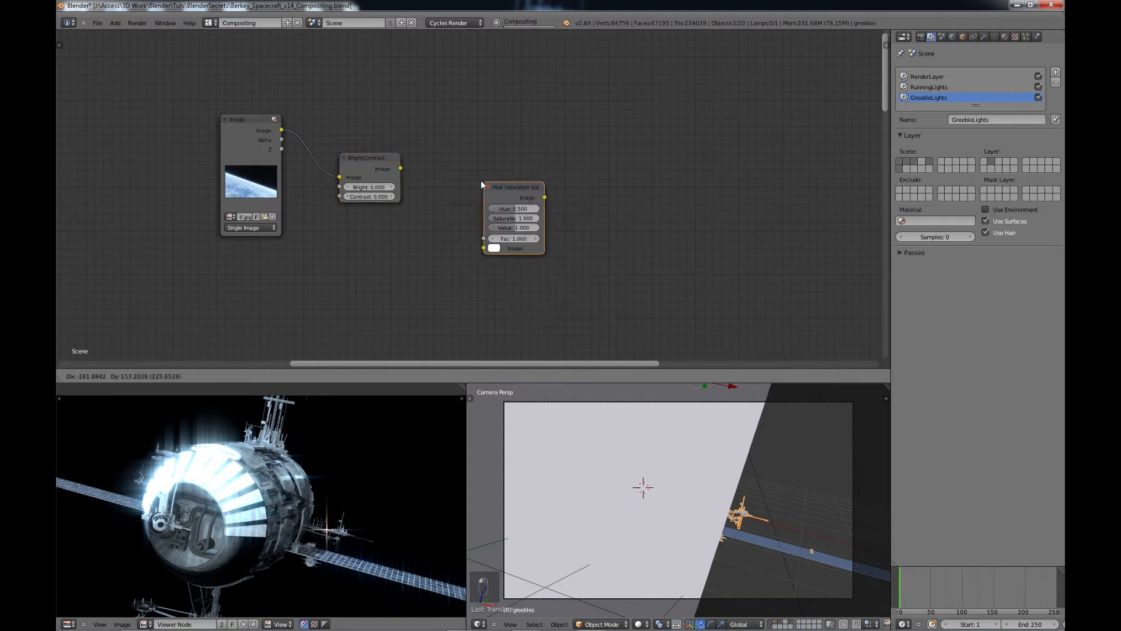
left_click(467, 164)
left_click_drag(401, 168, 466, 230)
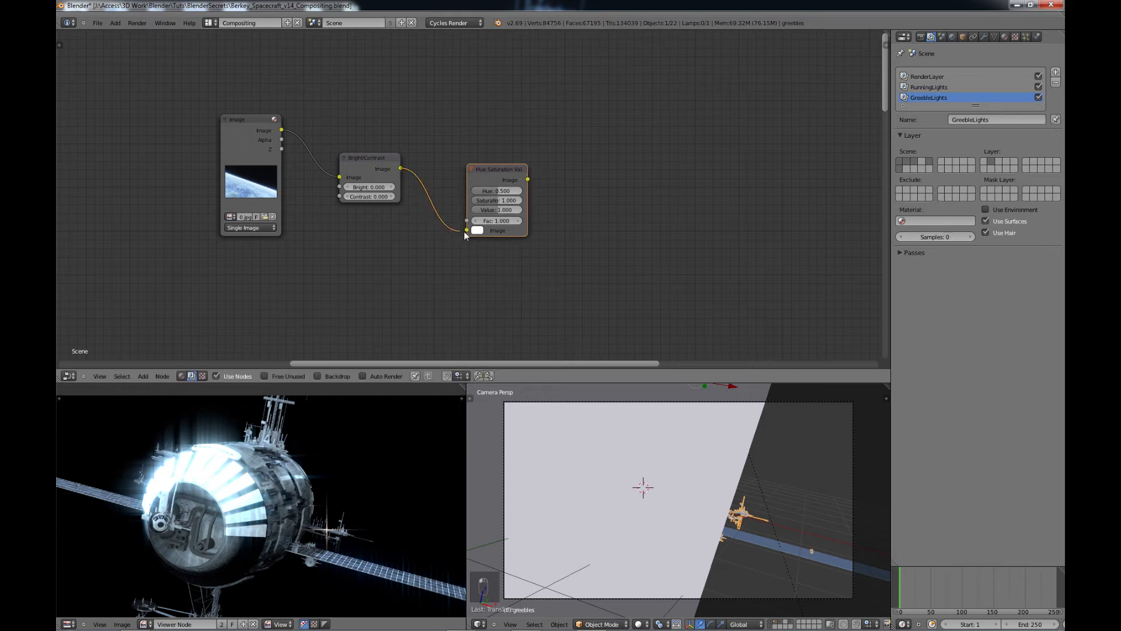
scroll(491, 227, "up", 4)
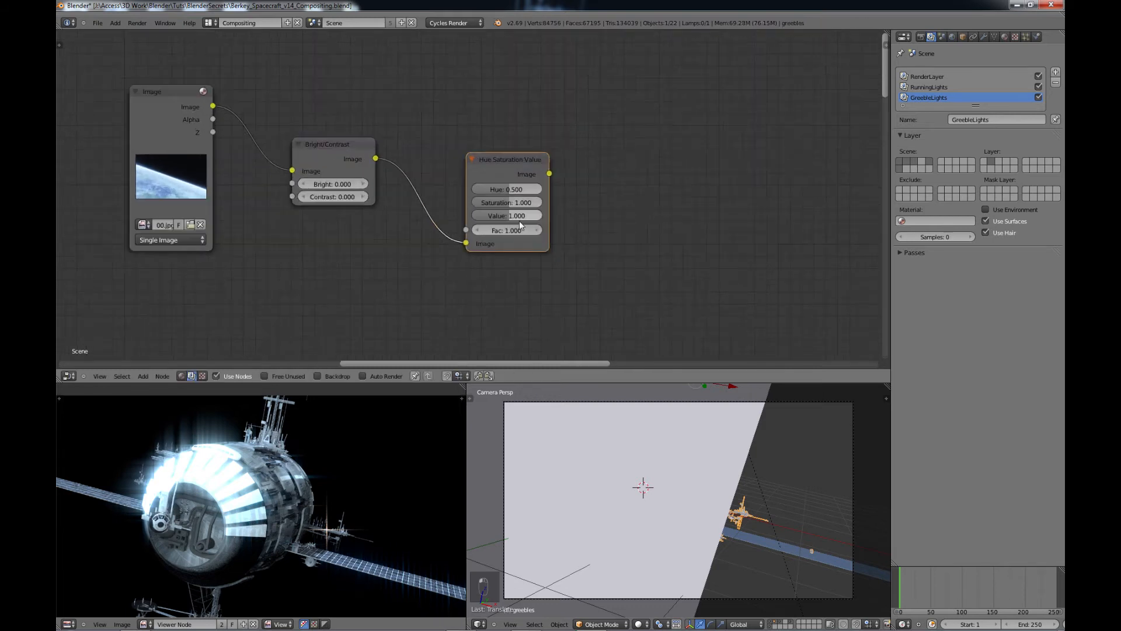
Set the Hue Saturation Value node's hue to 0.482 and saturation to 0.801.
left_click(516, 186)
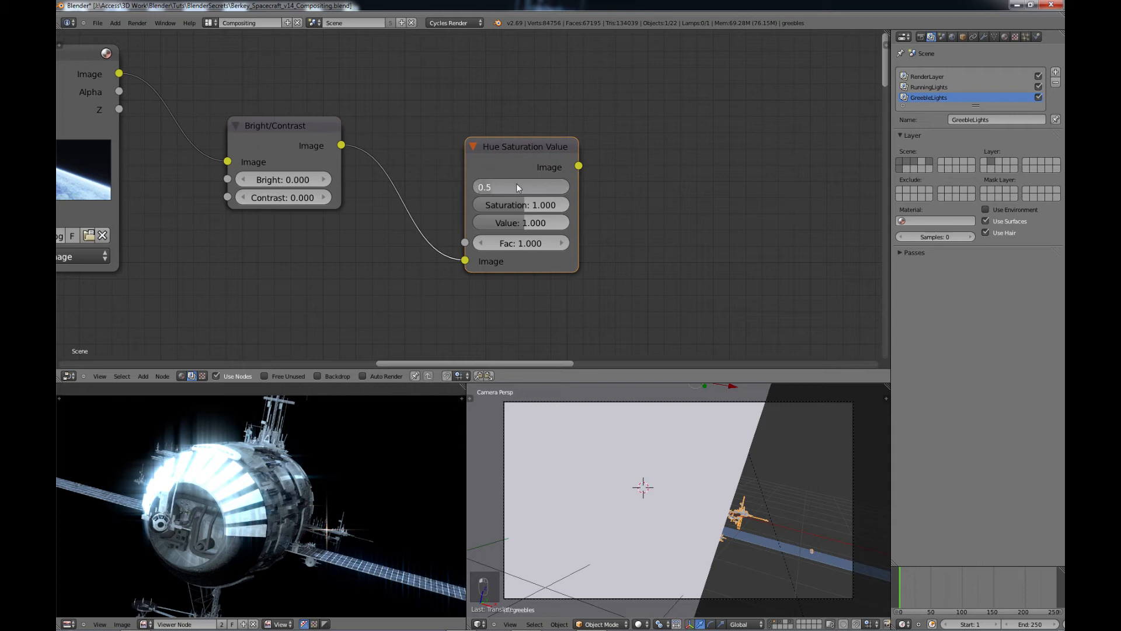
type(".482")
key("Return")
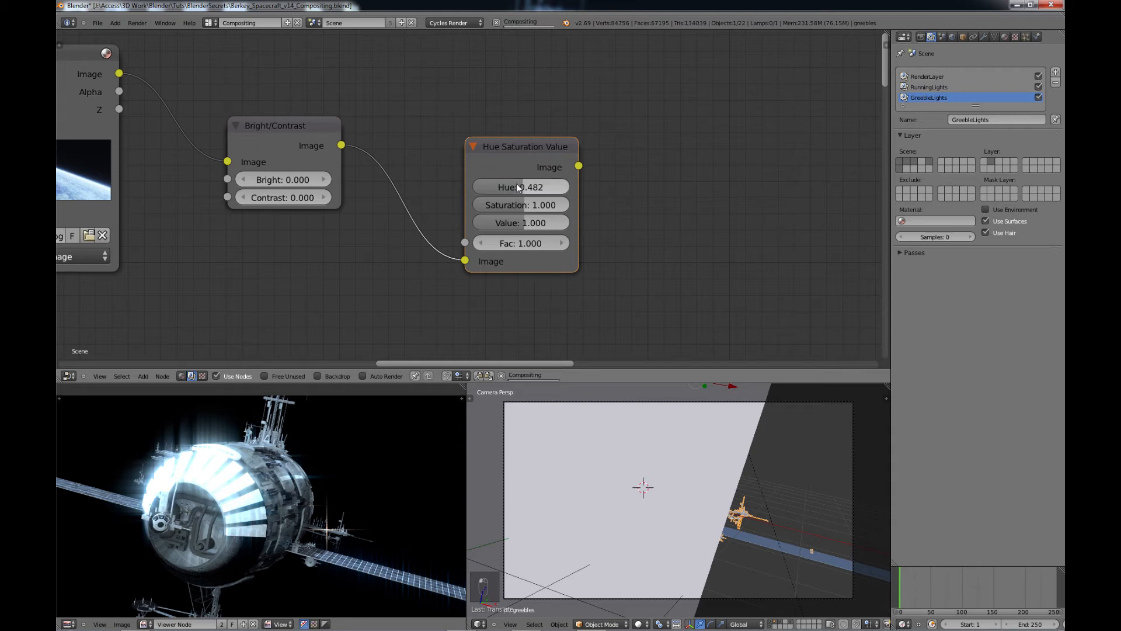
left_click(523, 204)
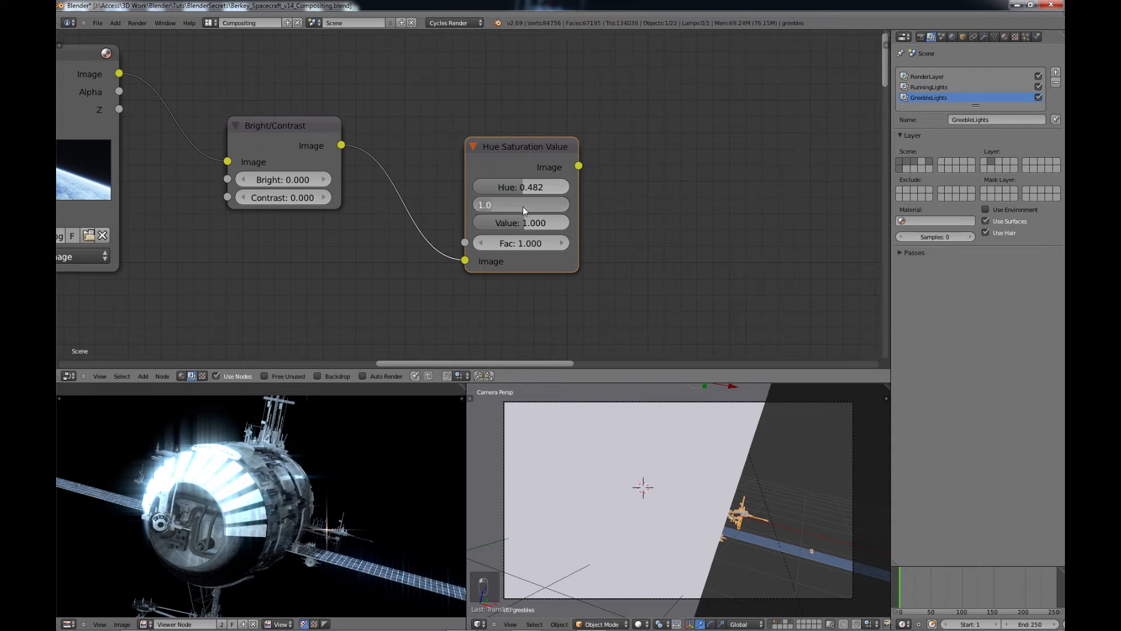
key("BackSpace")
key("BackSpace")
key("BackSpace")
key("Return")
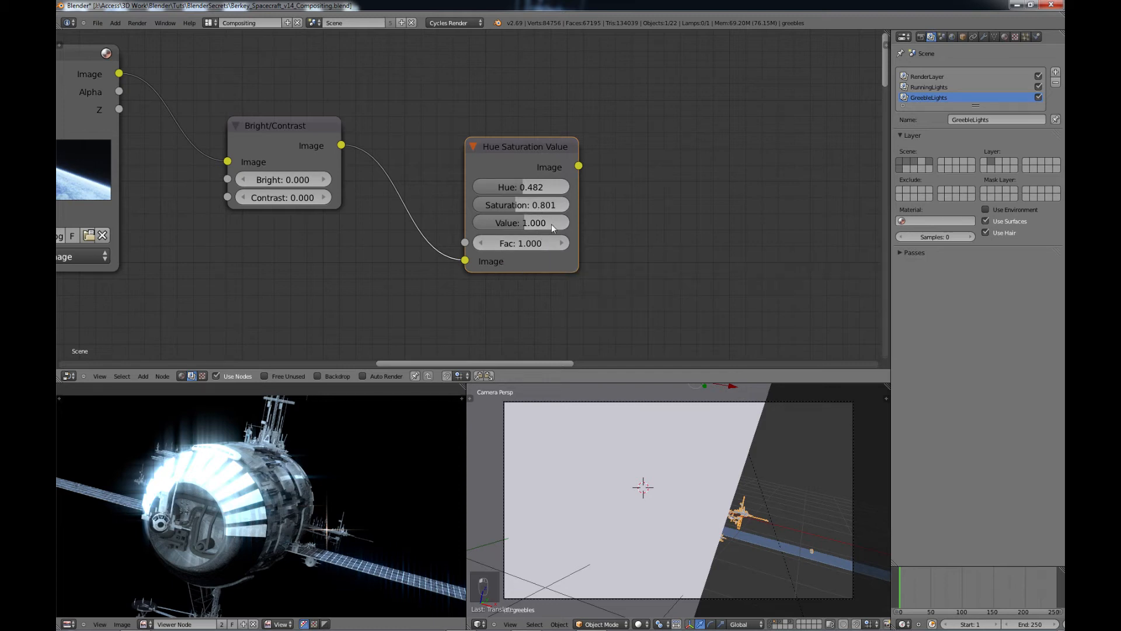
Add a Blur filter node after Hue Saturation Value and connect the Hue Saturation Value output to its image input.
middle_click_drag(551, 223, 533, 189)
key("shift+a")
mouse_move(647, 219)
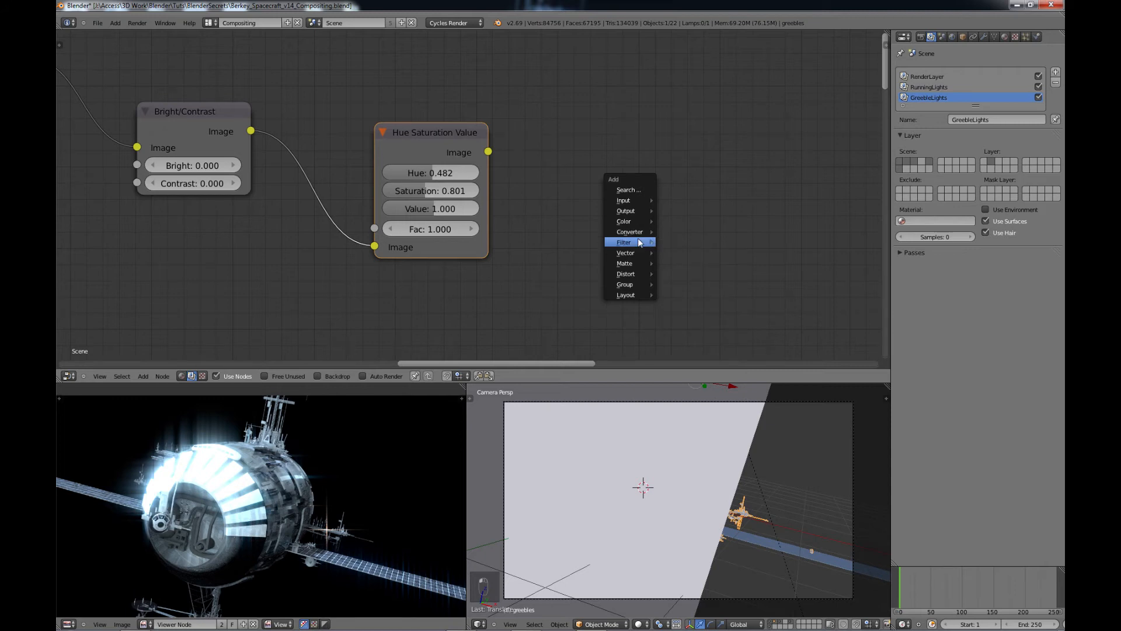
mouse_move(641, 243)
left_click(681, 243)
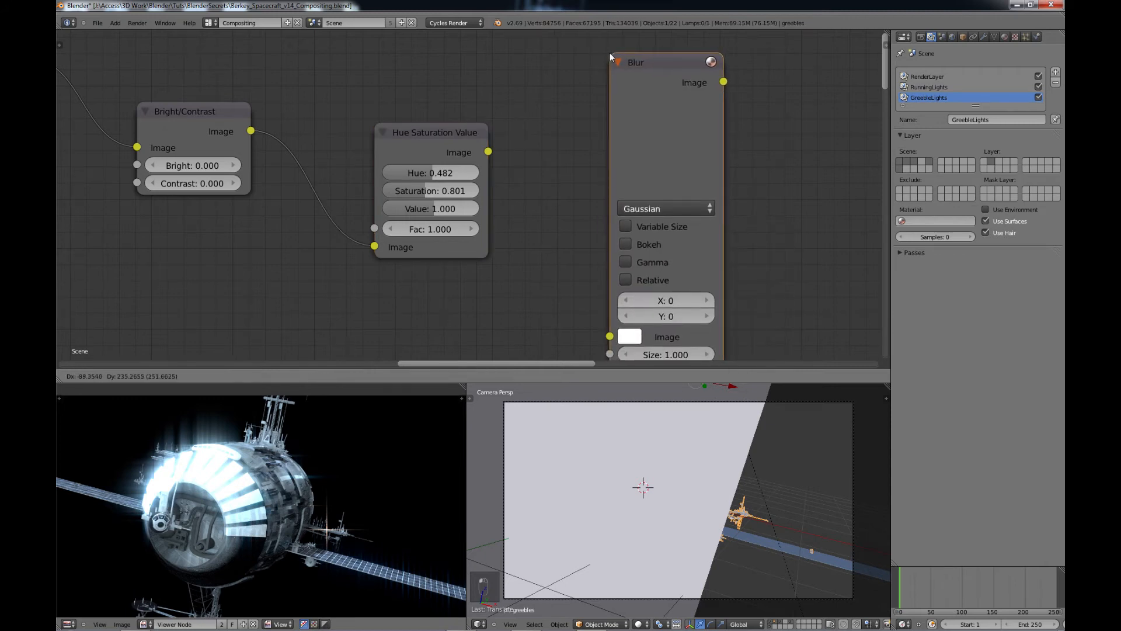
left_click(609, 53)
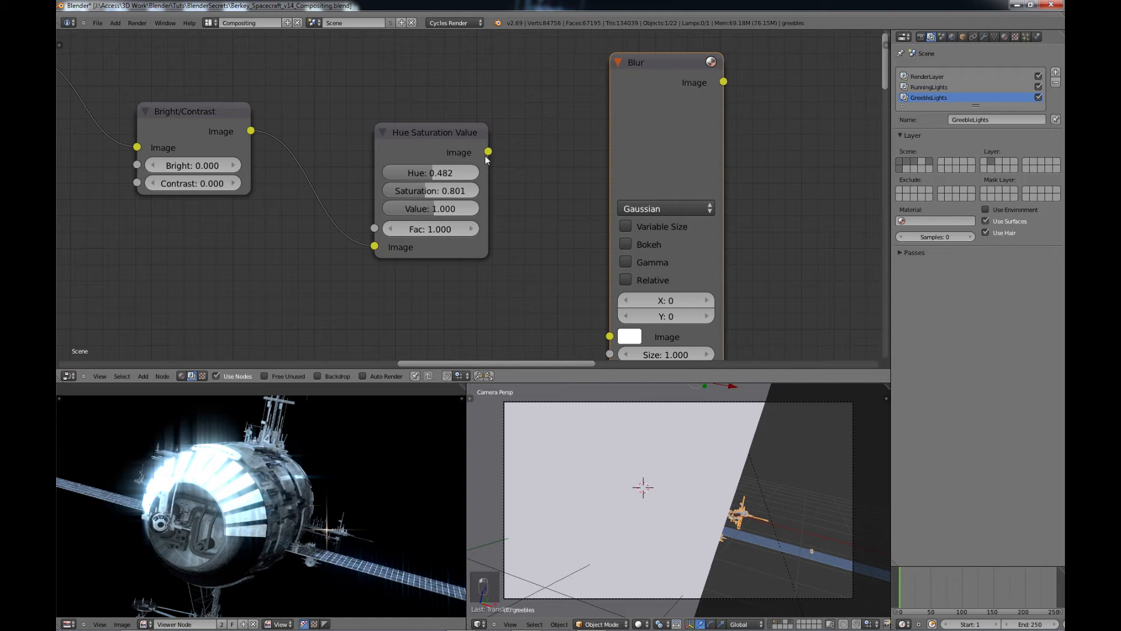
left_click_drag(489, 152, 610, 337)
Change the Blur node's filter type to Fast Gaussian and set its X and Y blur to 3.
left_click(708, 207)
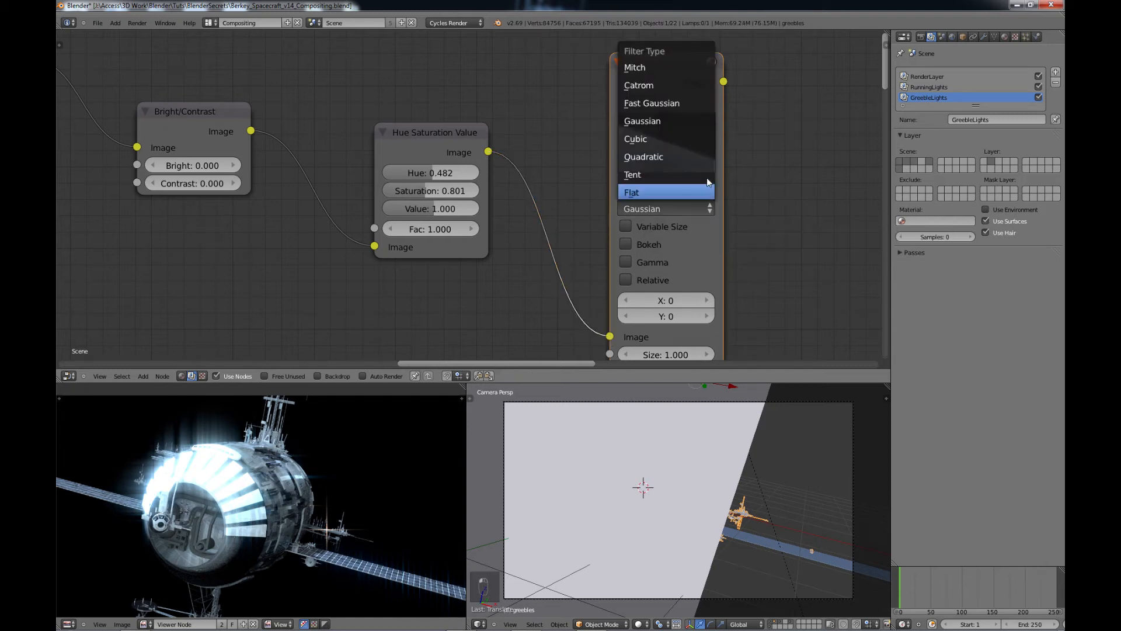
left_click(693, 105)
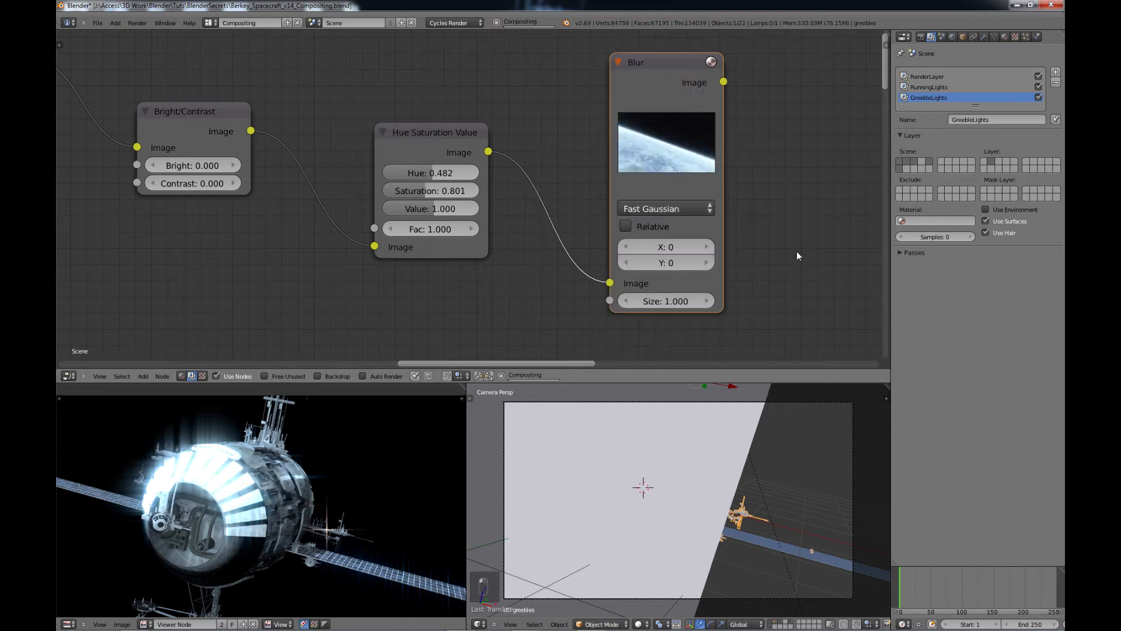
left_click(707, 247)
left_click(706, 246)
left_click(706, 246)
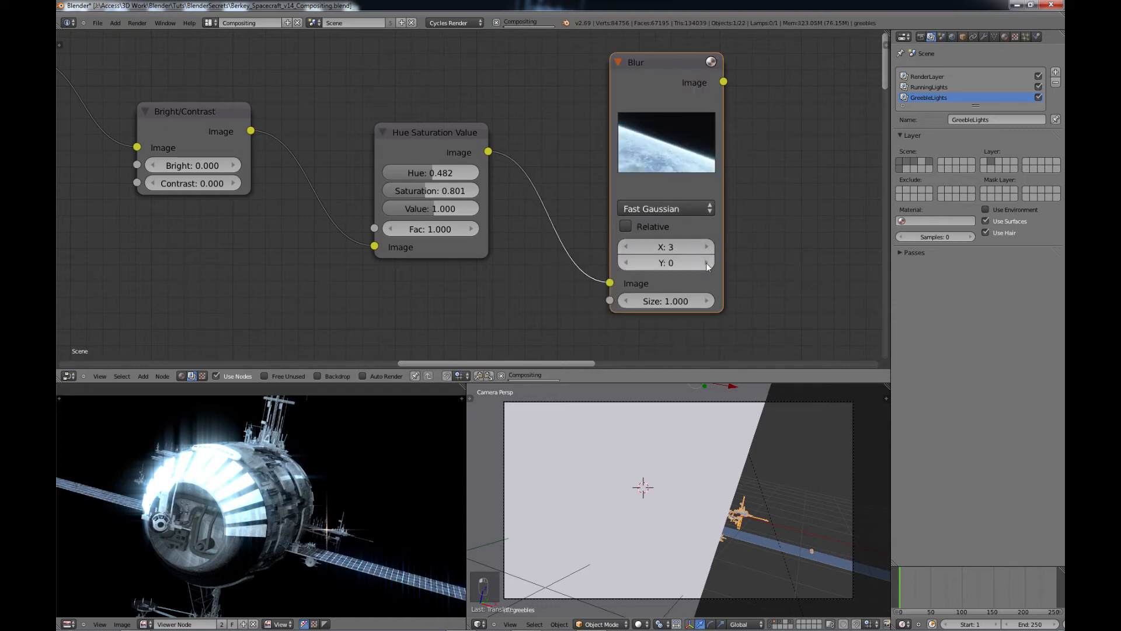
left_click(706, 263)
left_click(706, 264)
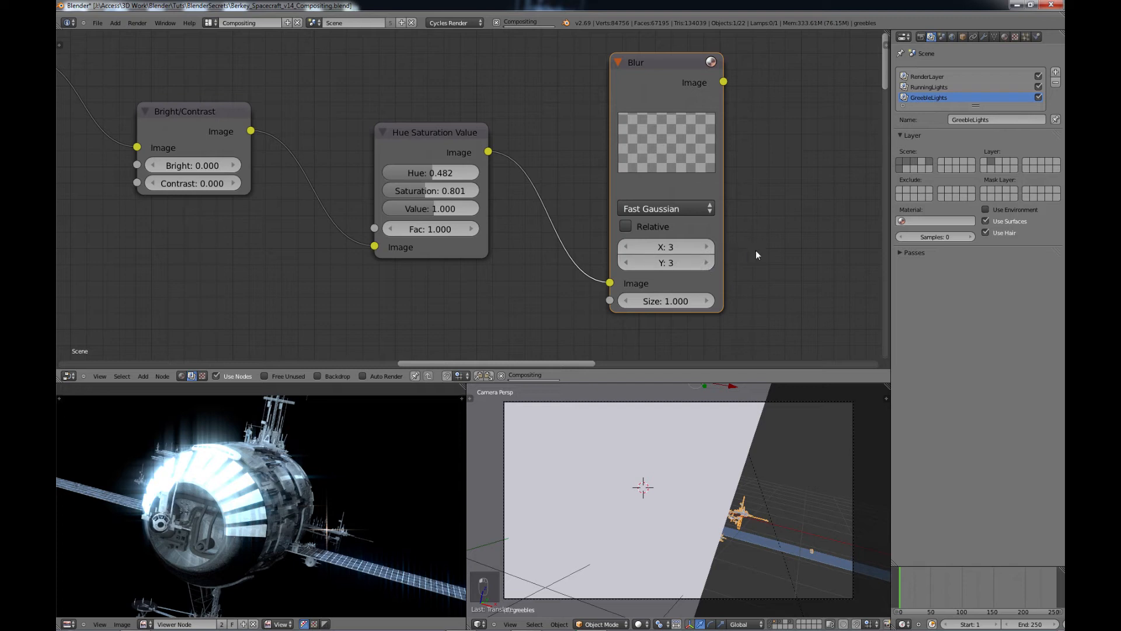
Select the four nodes of the Earth image chain and move them closer to the final Alpha Over node.
scroll(759, 245, "down", 4)
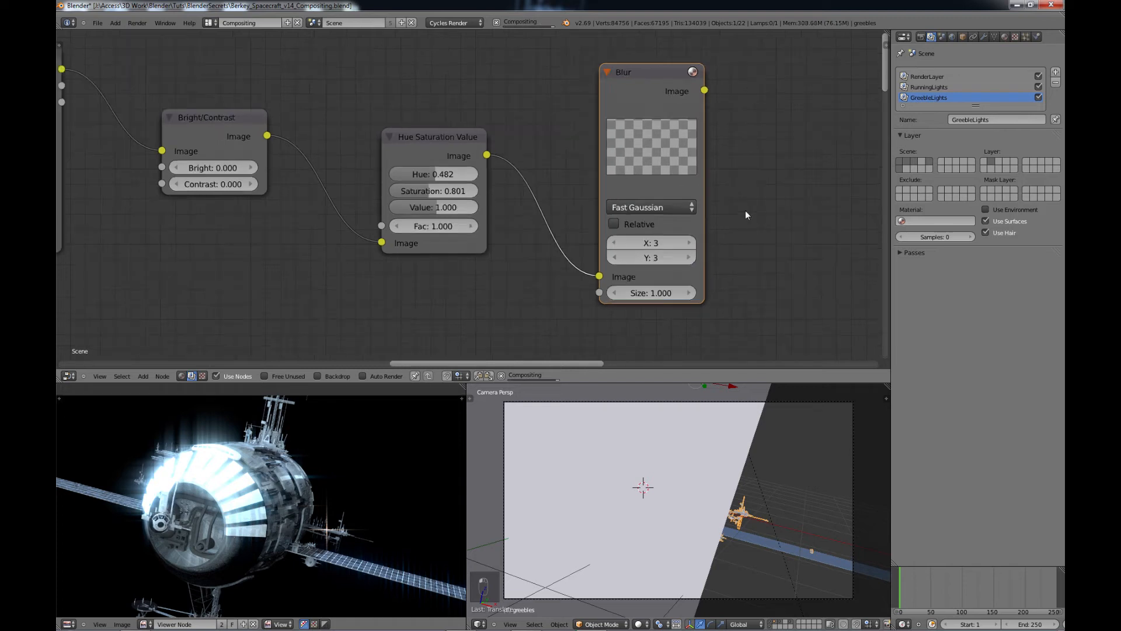
middle_click_drag(645, 189, 547, 120)
scroll(556, 132, "down", 7)
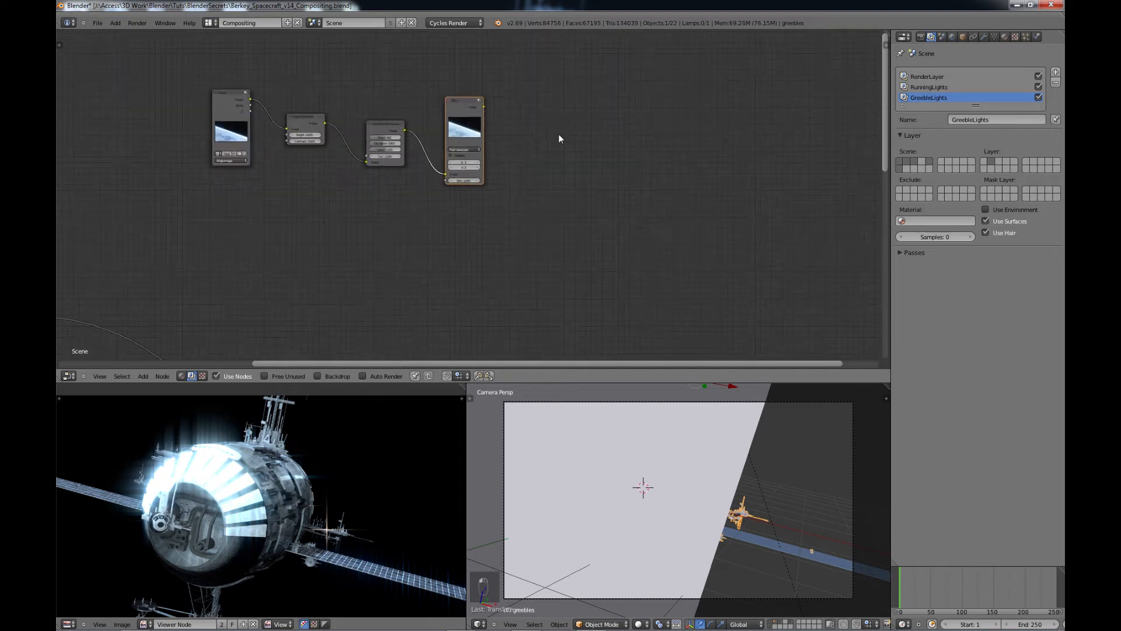
middle_click_drag(599, 177, 617, 164)
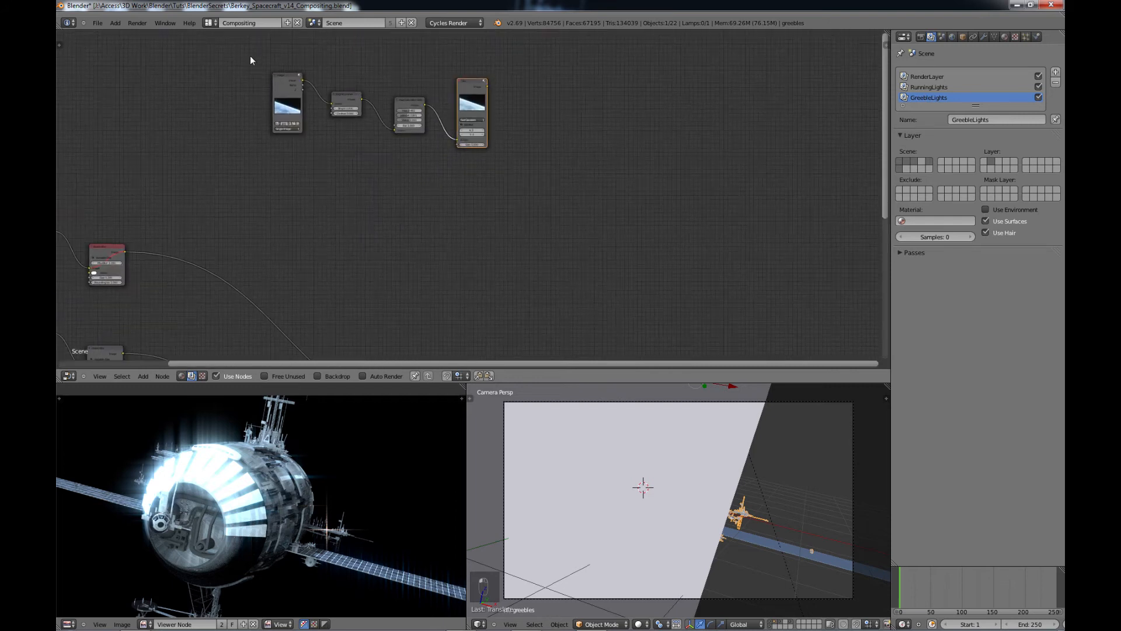
key("b")
left_click_drag(243, 53, 517, 161)
key("g")
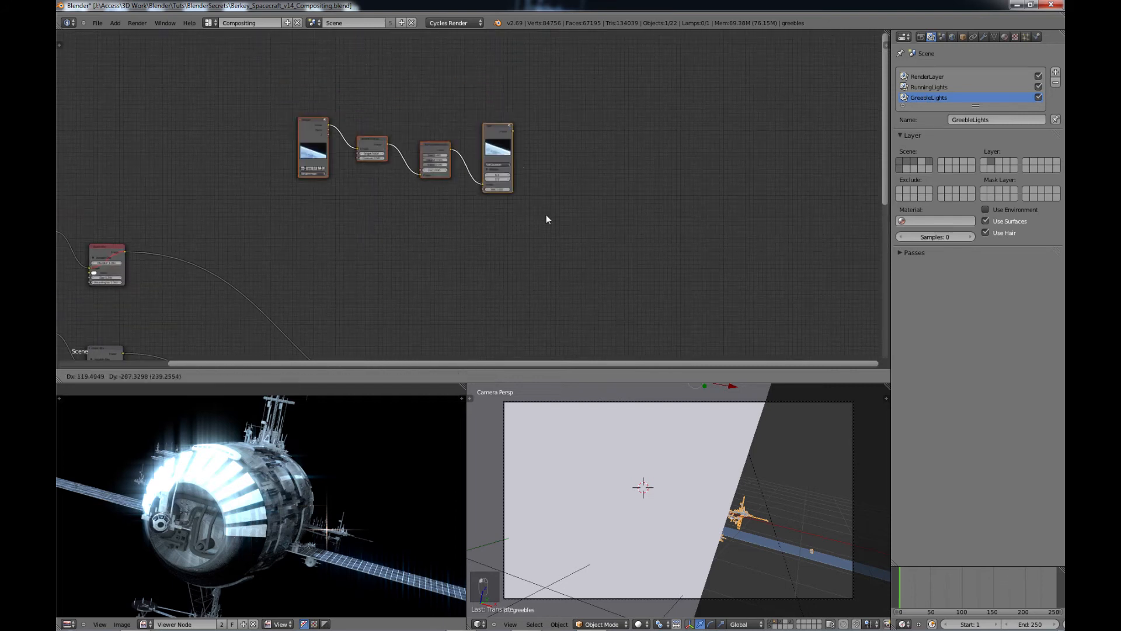
left_click(618, 279)
Connect the Blur node's image output to the first image input of the final Alpha Over node.
middle_click_drag(620, 285, 464, 113)
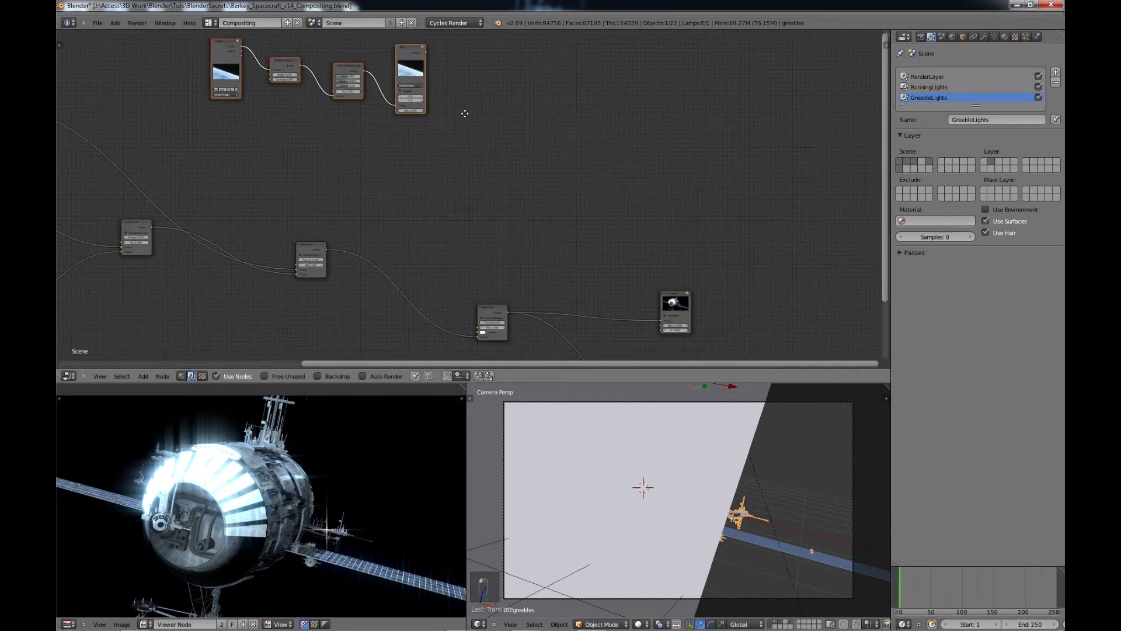
left_click_drag(425, 52, 475, 331)
scroll(514, 289, "up", 1)
middle_click_drag(516, 169, 521, 62)
scroll(550, 216, "up", 9)
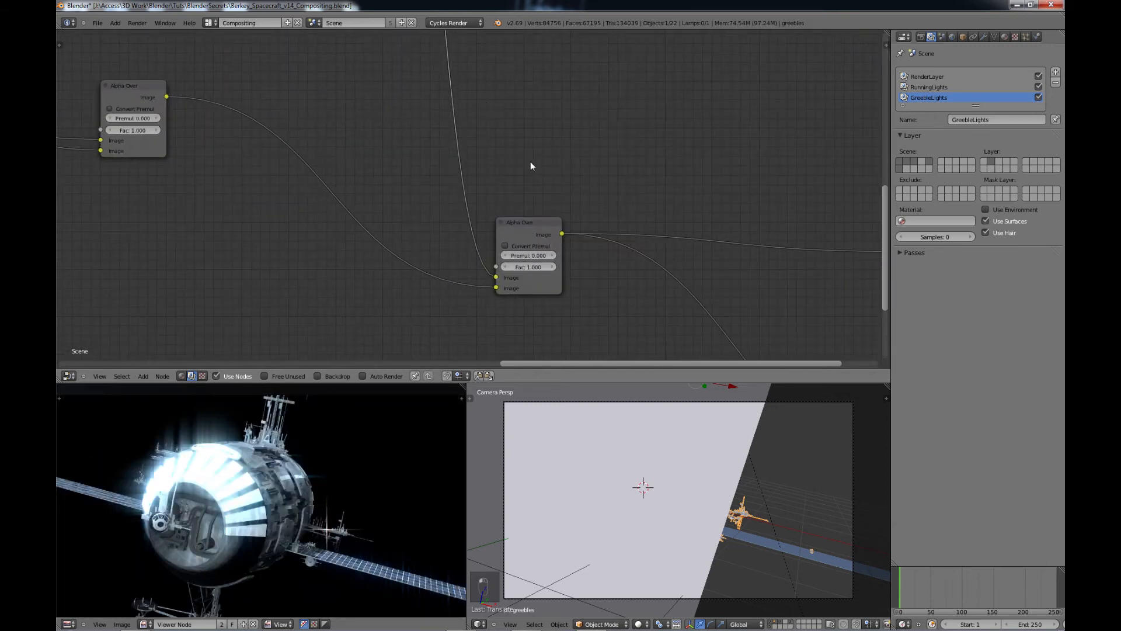
Connect the Earth Image node's alpha output to the Fac input of the final Alpha Over node.
scroll(460, 115, "down", 1)
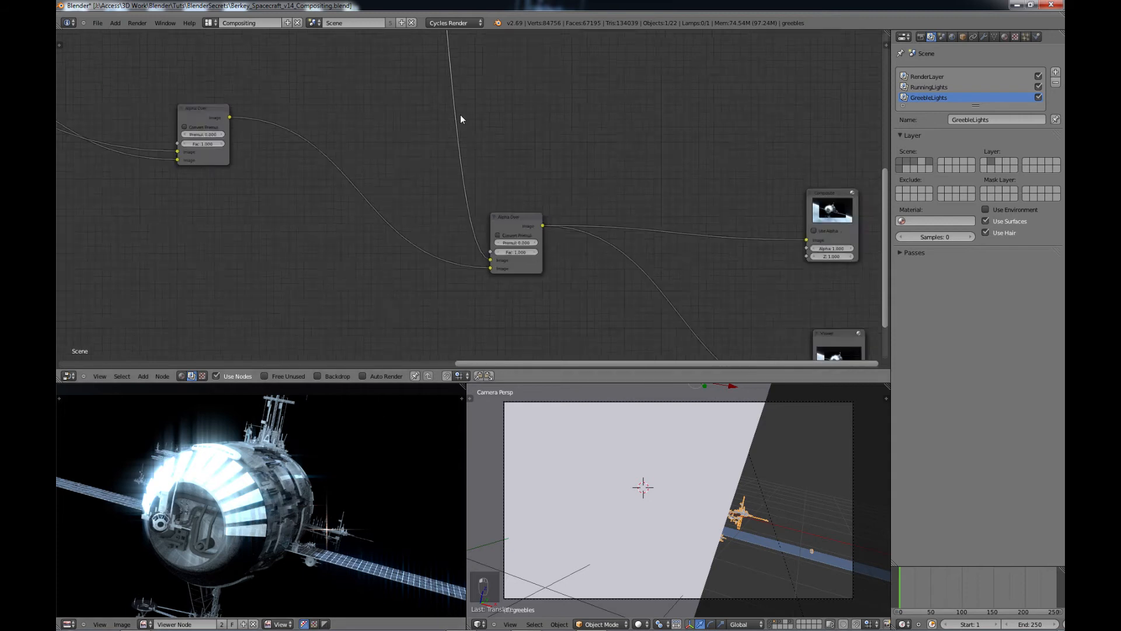
scroll(460, 120, "down", 2)
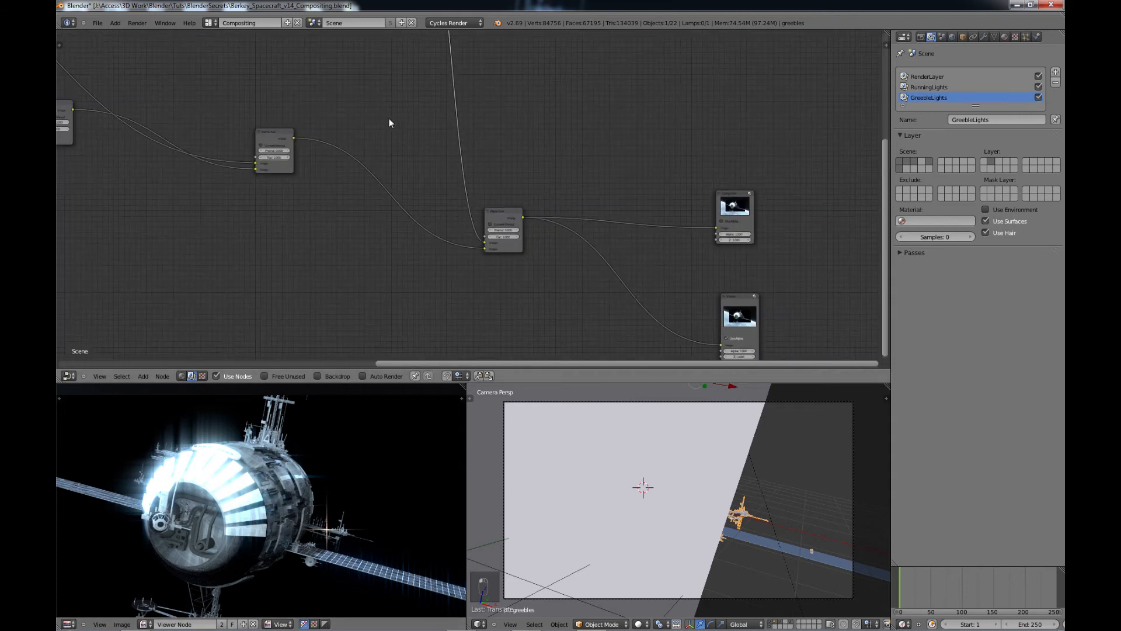
middle_click_drag(389, 119, 548, 184)
middle_click_drag(462, 138, 545, 200)
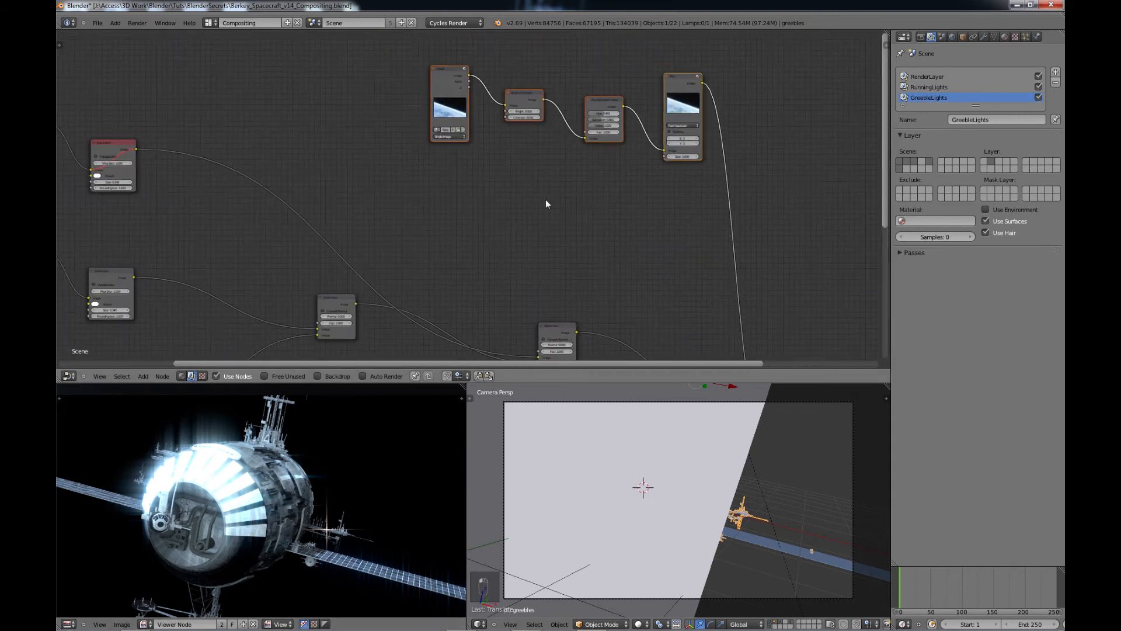
scroll(473, 188, "up", 3)
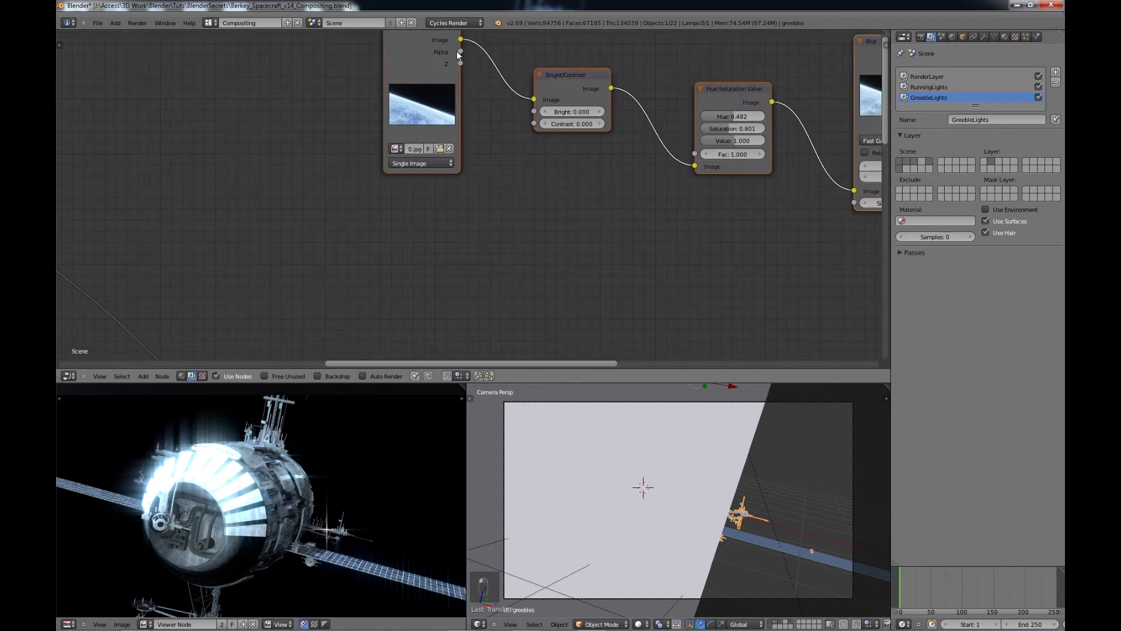
middle_click_drag(769, 260, 398, 140)
scroll(416, 161, "down", 7)
middle_click_drag(452, 238, 464, 9)
scroll(502, 199, "up", 7)
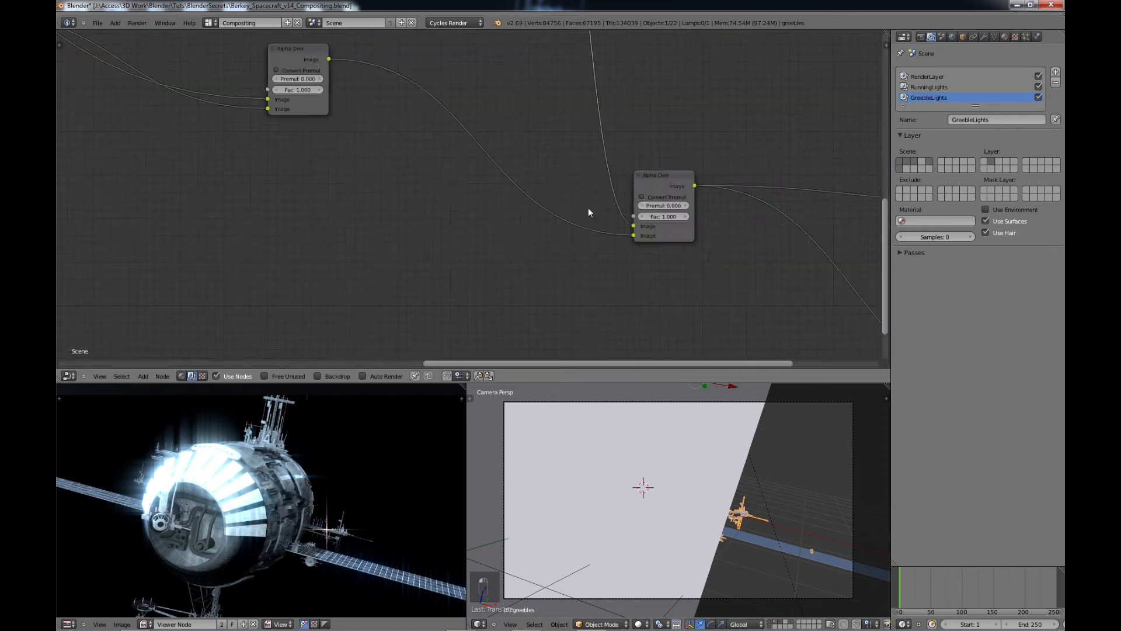
scroll(569, 125, "down", 5)
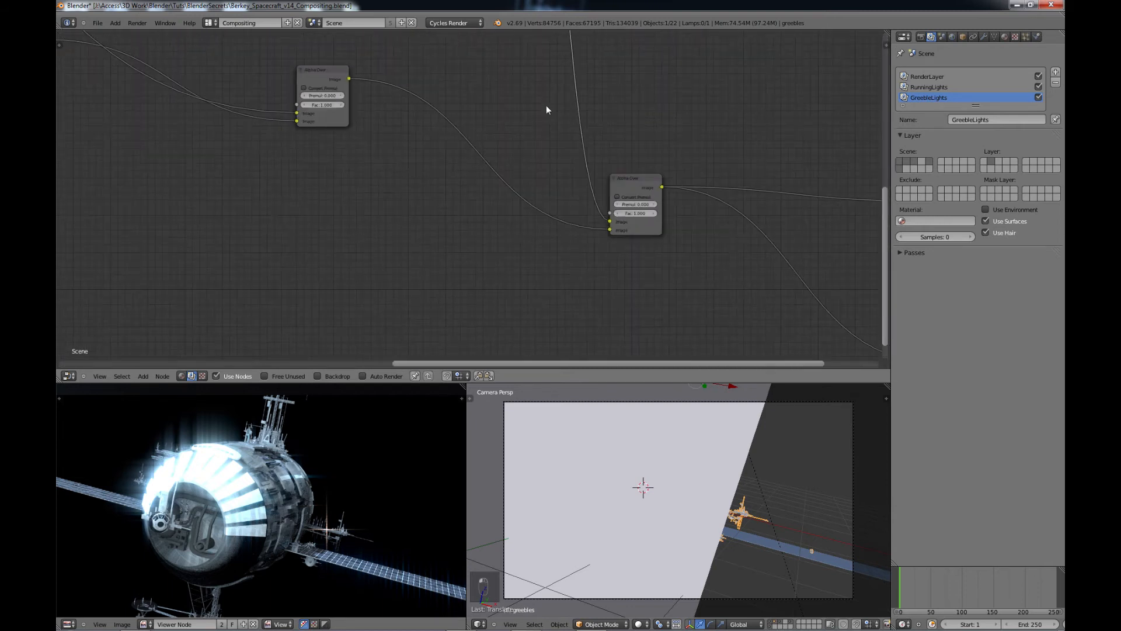
middle_click_drag(447, 94, 449, 180)
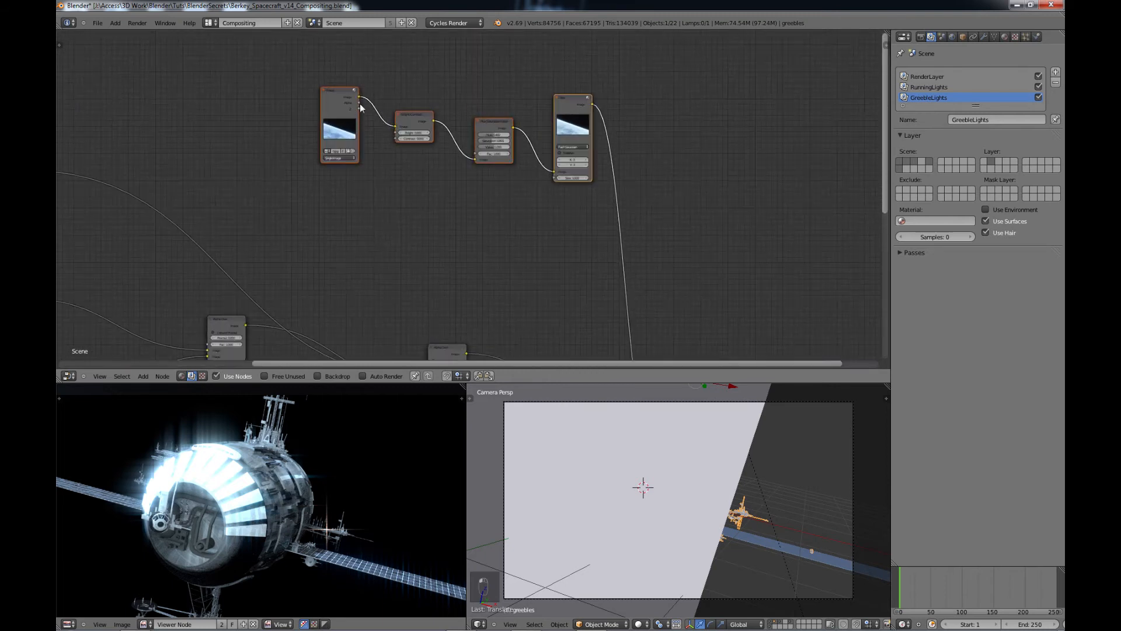
left_click_drag(384, 149, 518, 267)
scroll(514, 257, "down", 2)
key("Home")
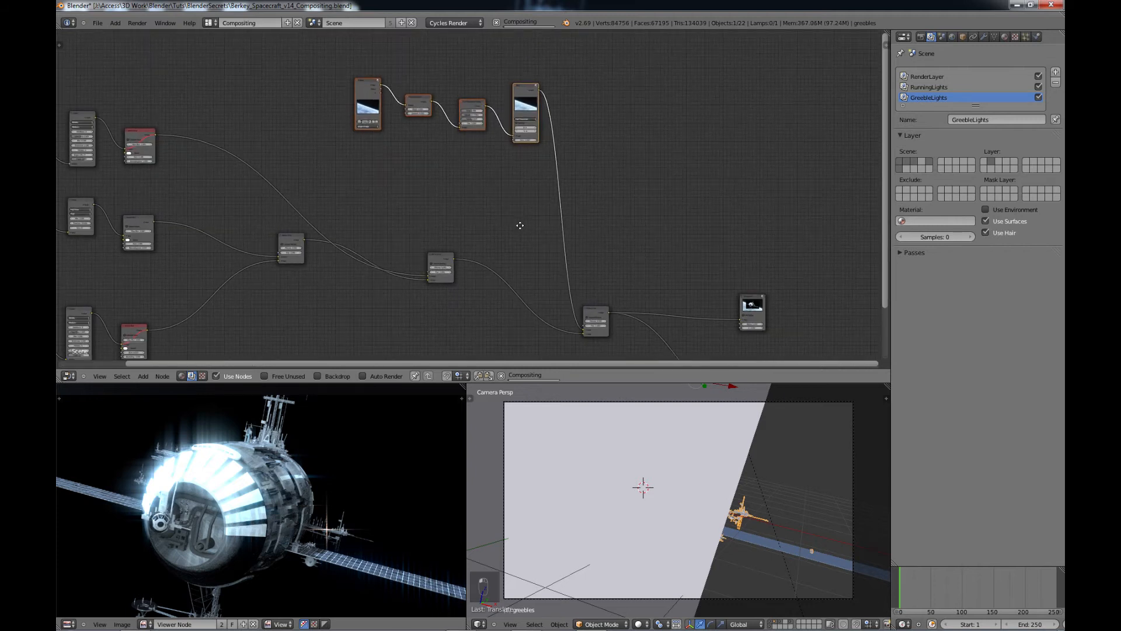
left_click_drag(383, 93, 582, 324)
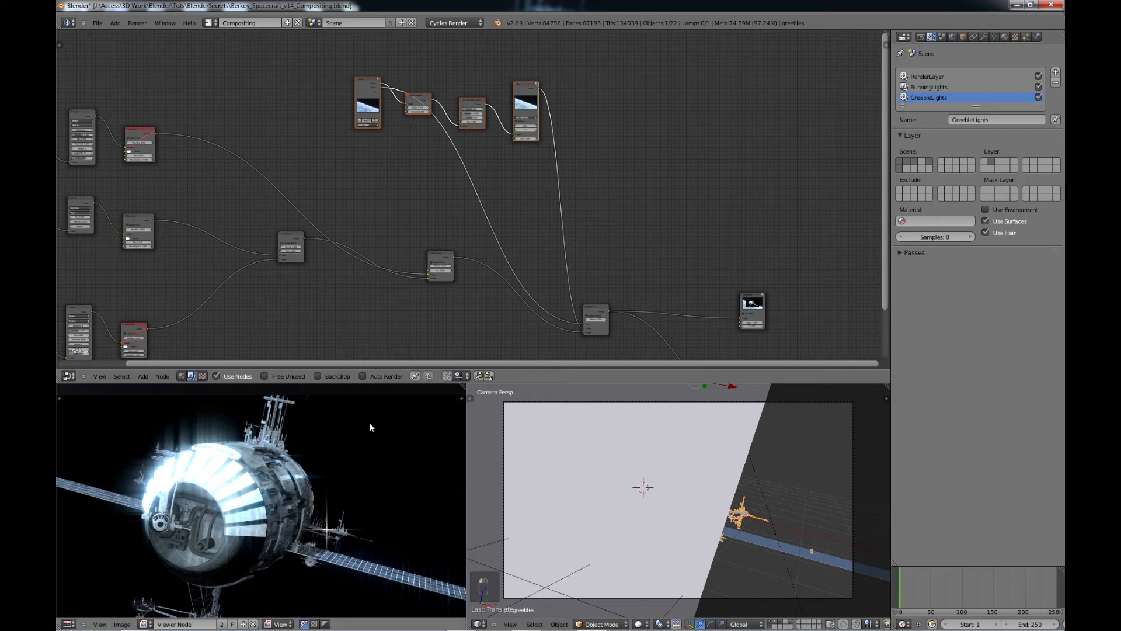
Enable the Transparent film option in the render settings and render the scene, then return to the compositing node tree.
scroll(293, 493, "down", 4)
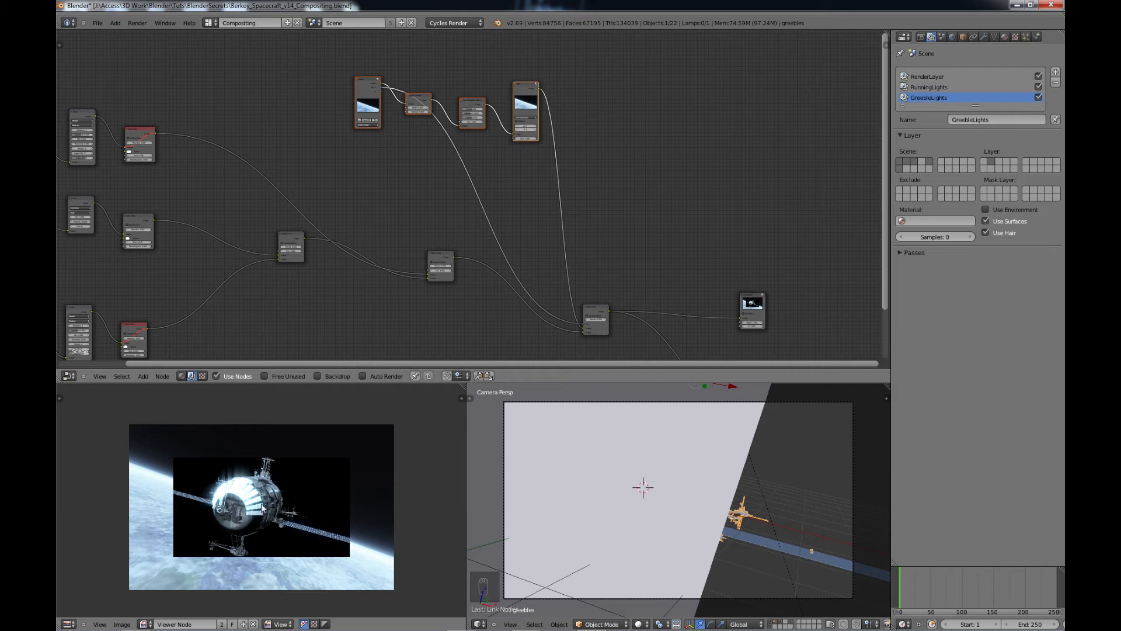
scroll(263, 525, "up", 2)
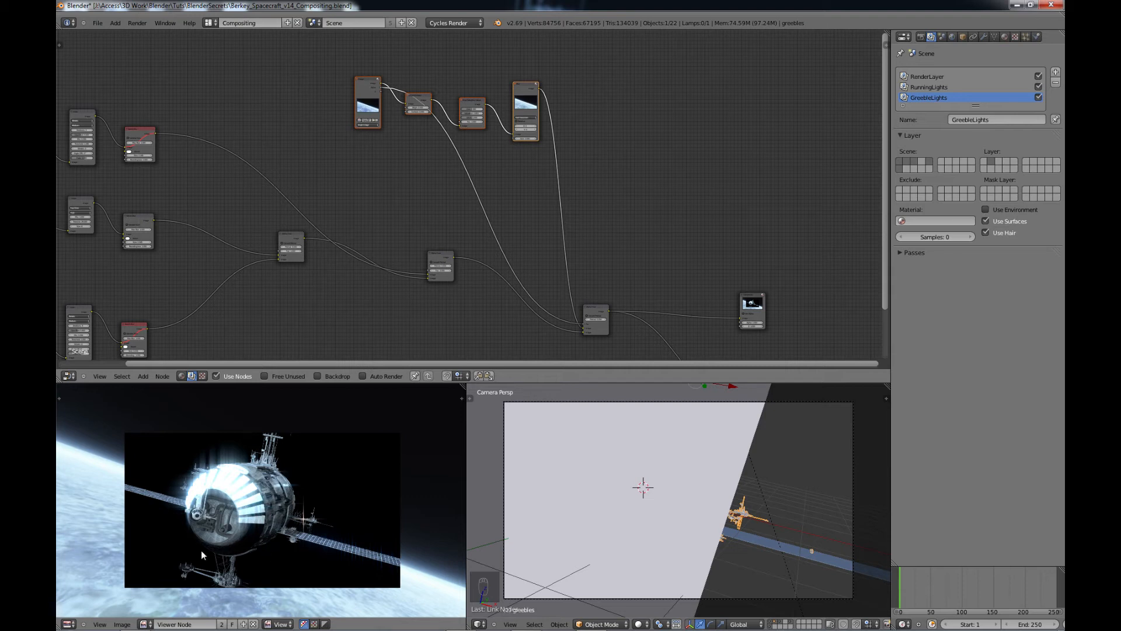
left_click(921, 37)
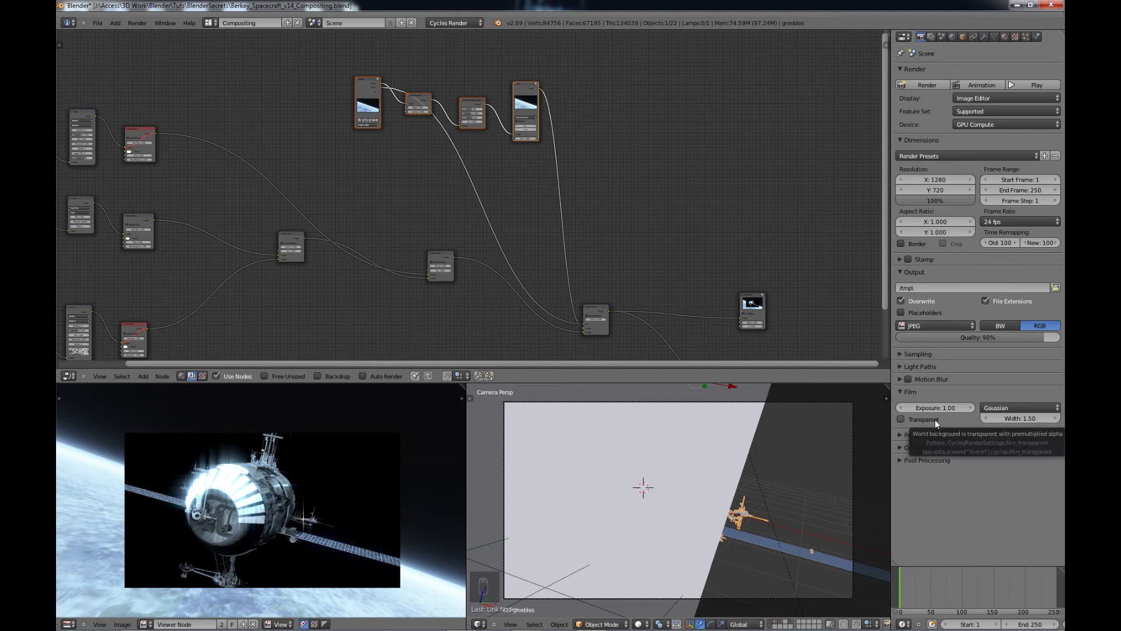
left_click(900, 420)
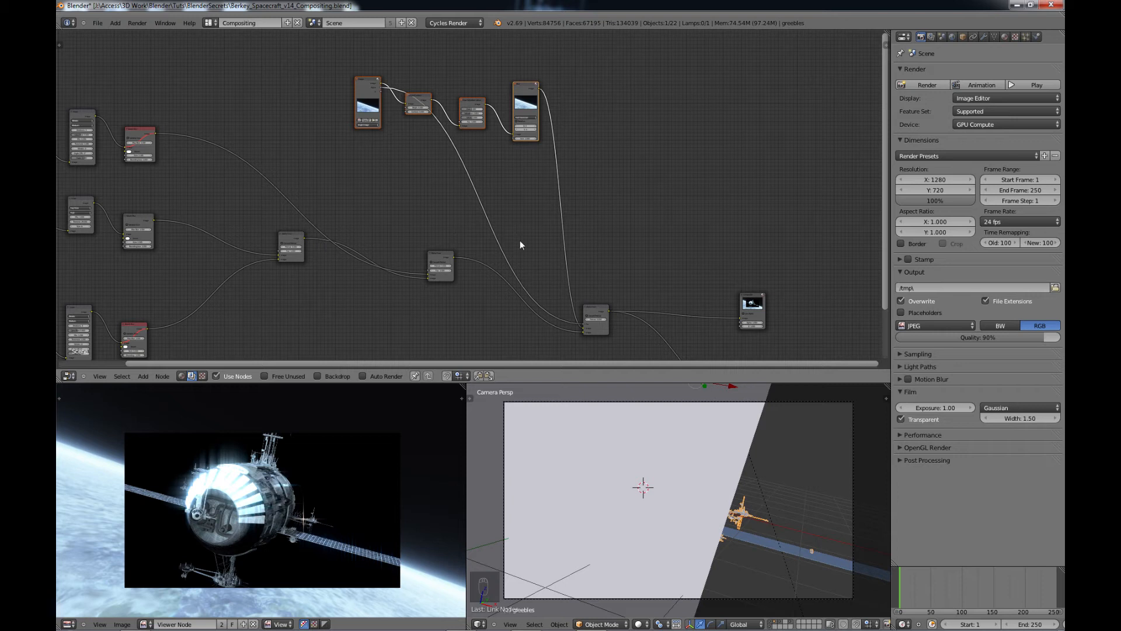
key("F12")
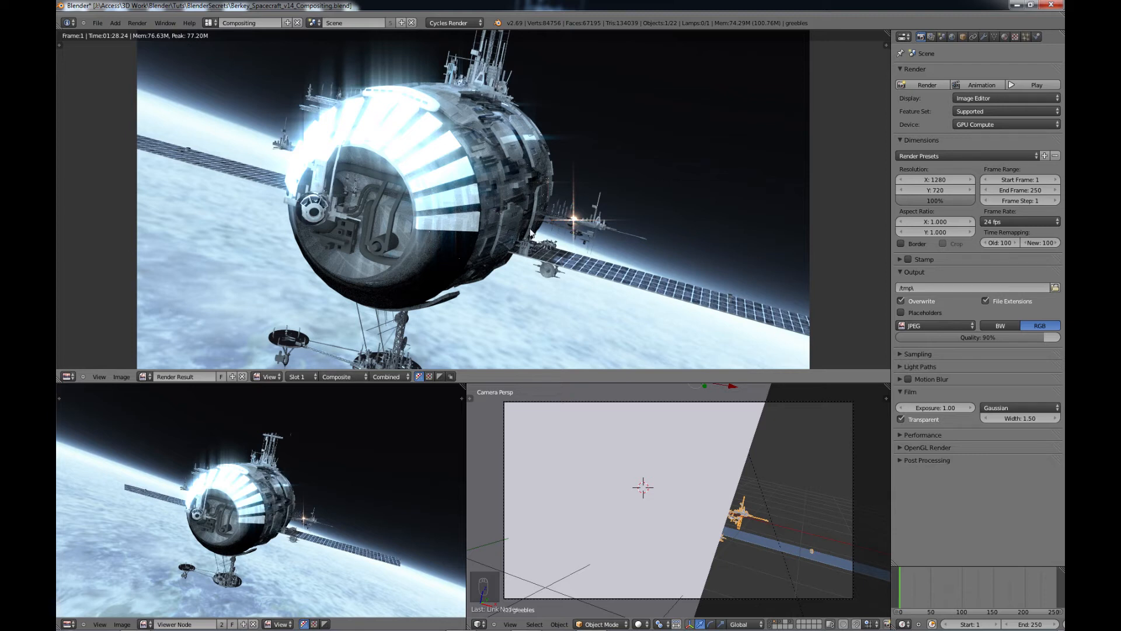
key("shift+F3")
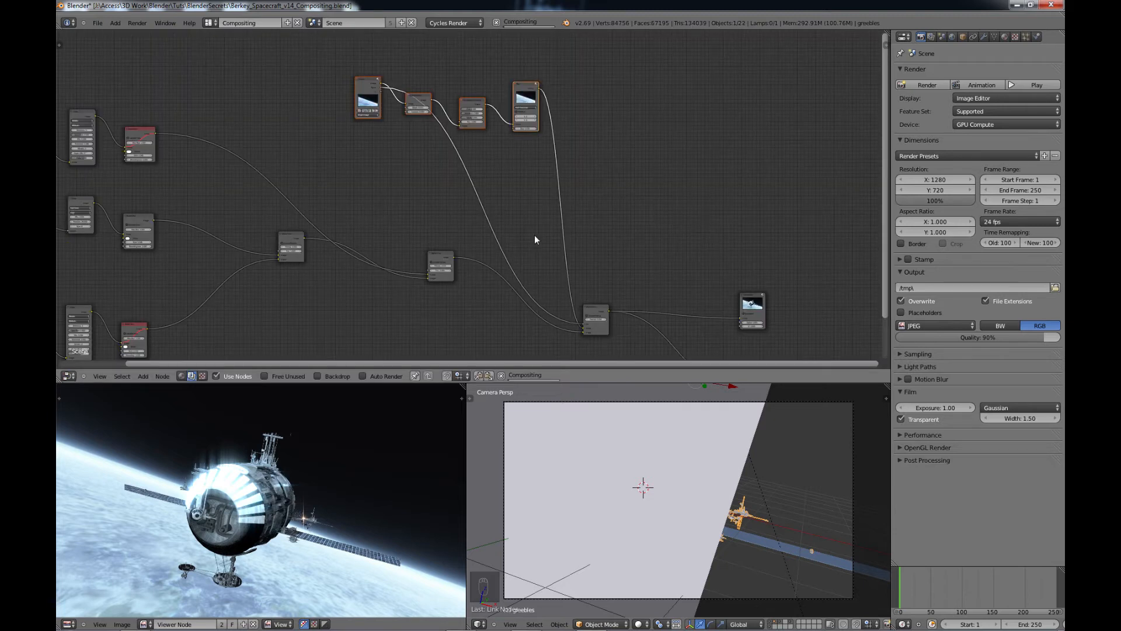
Mute the Bright/Contrast node and the Blur node in the Earth image chain.
scroll(545, 157, "up", 1)
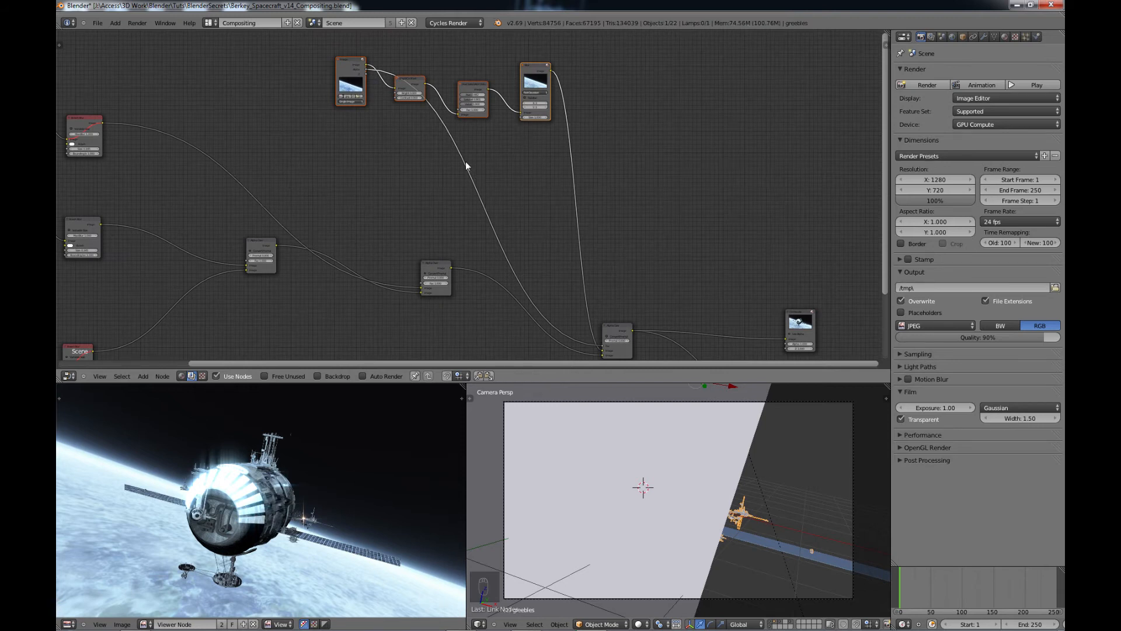
middle_click_drag(466, 164, 538, 216)
scroll(538, 215, "up", 4)
middle_click_drag(508, 163, 485, 223)
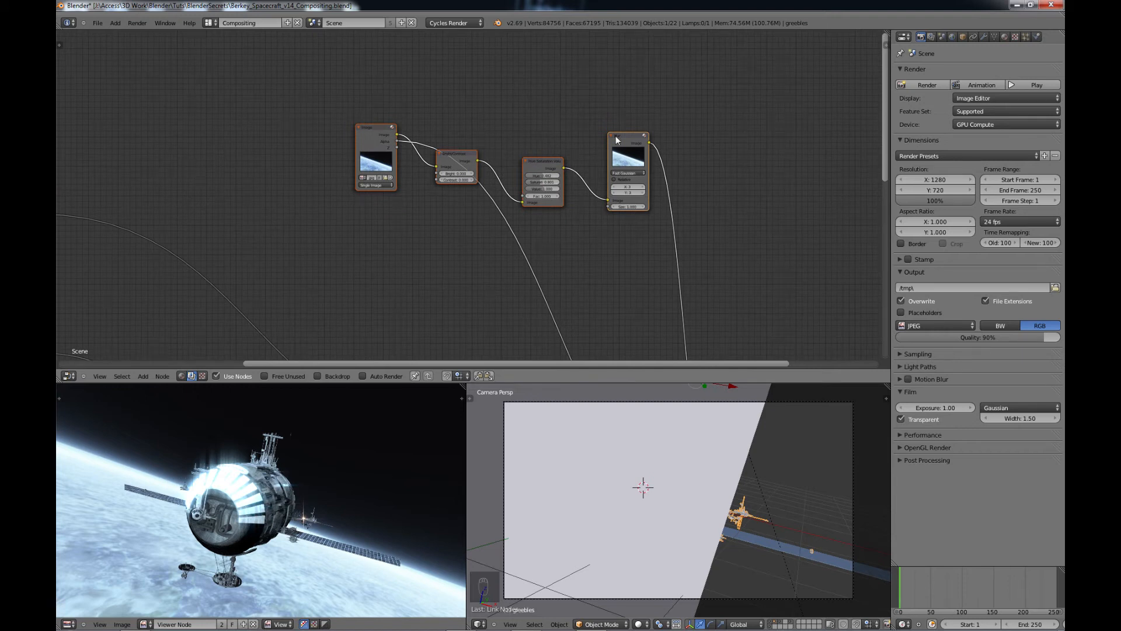
left_click(467, 161)
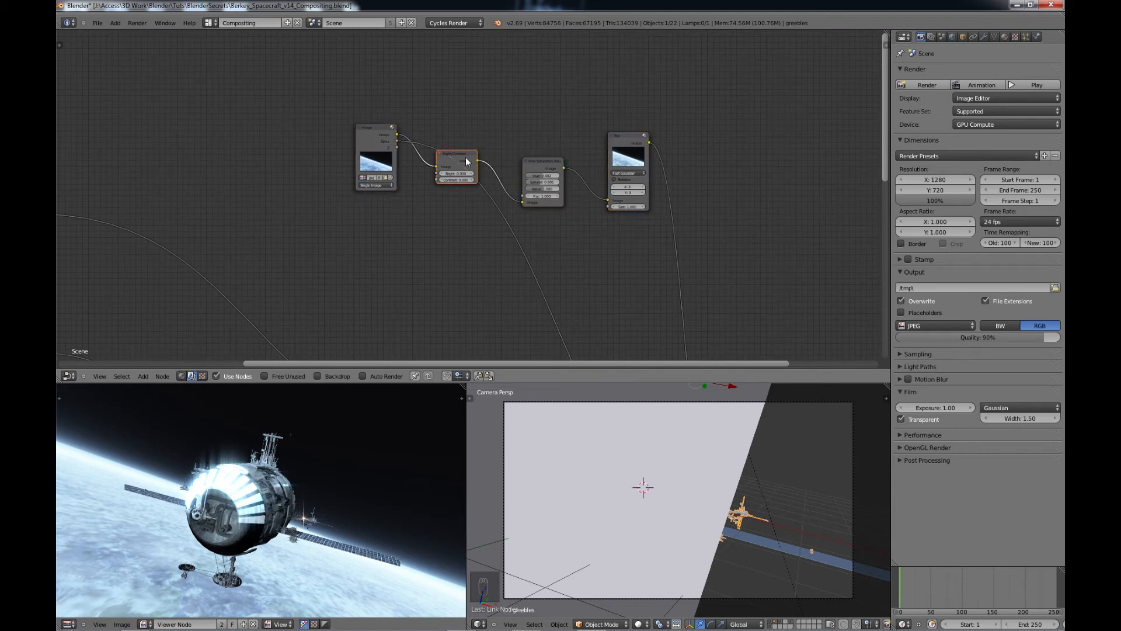
left_click(629, 145)
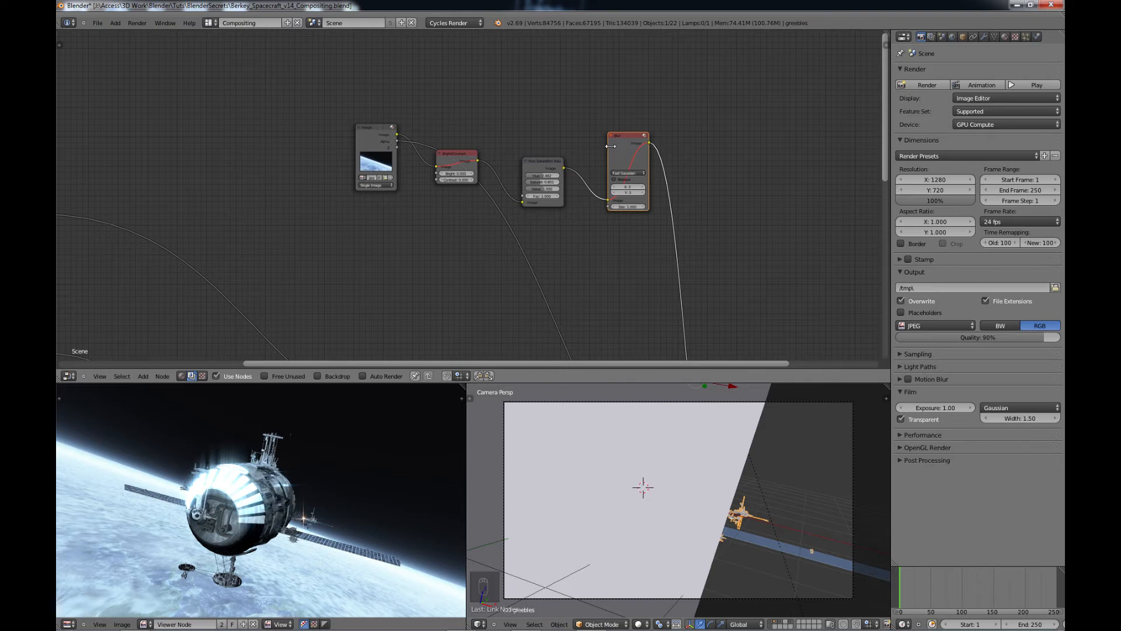
Cut both links running from the final Alpha Over node to the Composite and Viewer nodes.
middle_click_drag(670, 202, 480, 136)
scroll(488, 143, "down", 1)
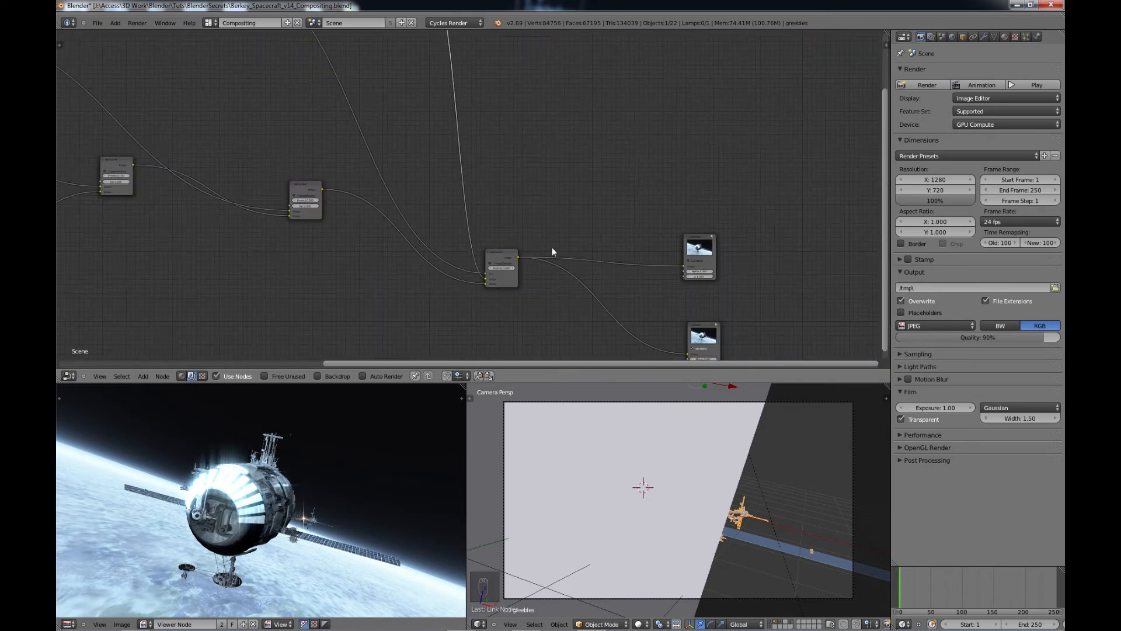
middle_click_drag(593, 277, 554, 205)
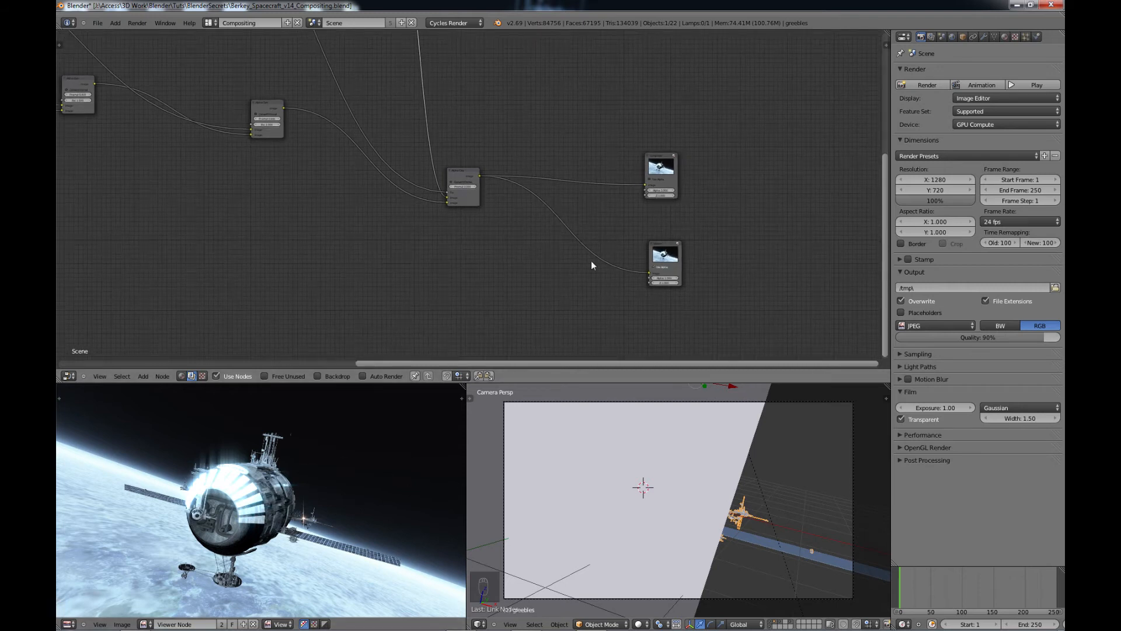
scroll(591, 261, "up", 1)
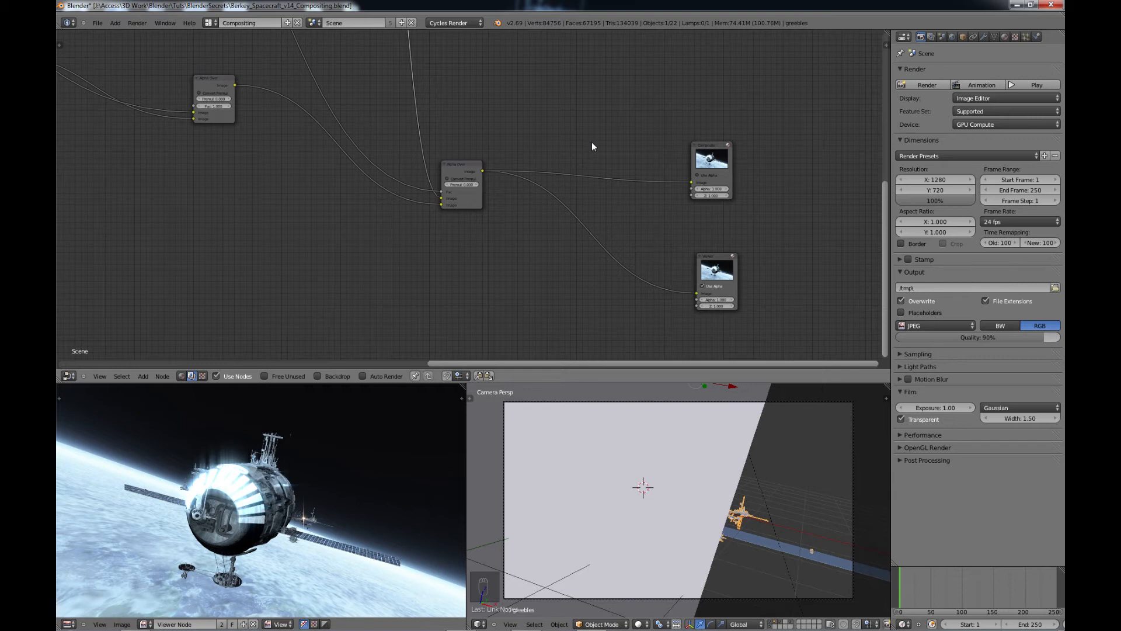
right_click_drag(590, 135, 571, 251, "ctrl")
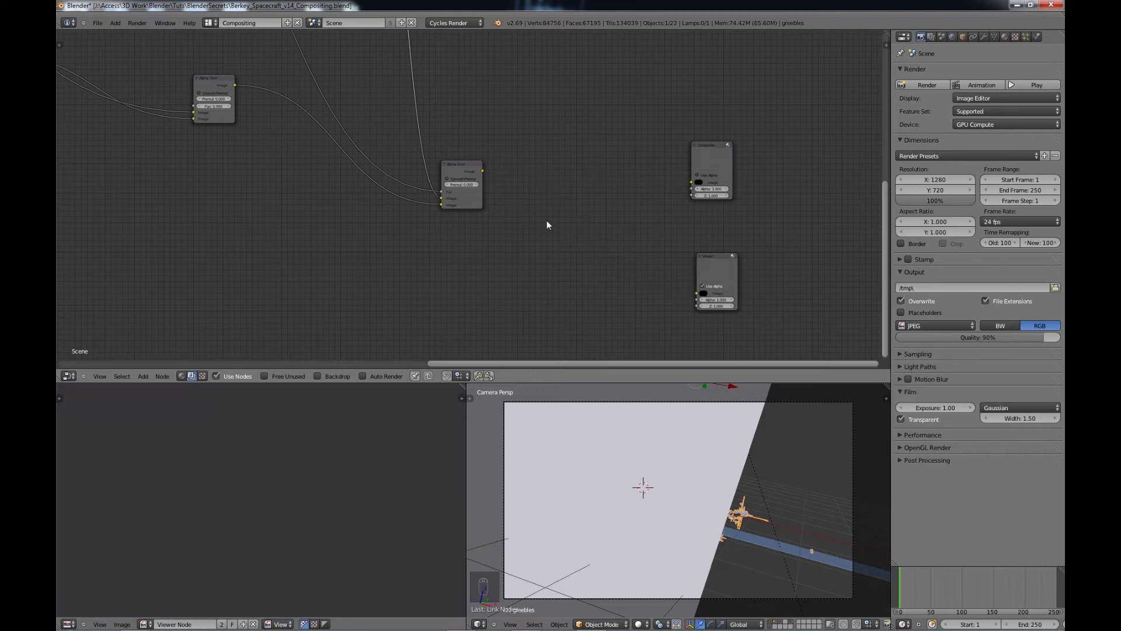
Add a Blur filter node between the final Alpha Over and the output nodes, with its filter type set to Fast Gaussian.
key("shift+a")
mouse_move(547, 221)
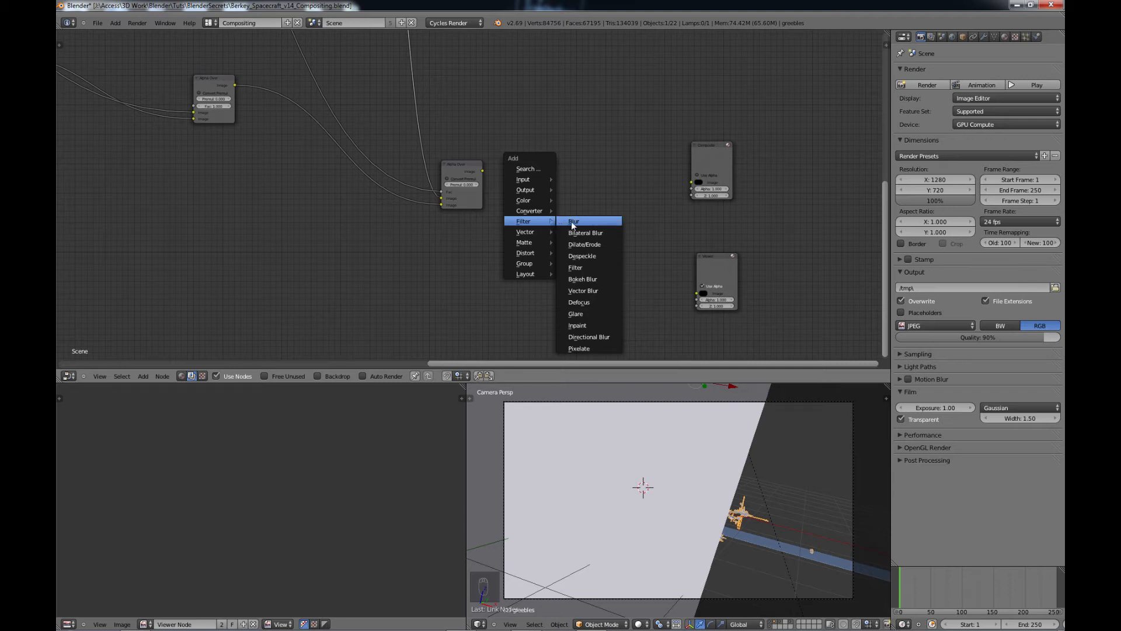
left_click(571, 221)
left_click(551, 173)
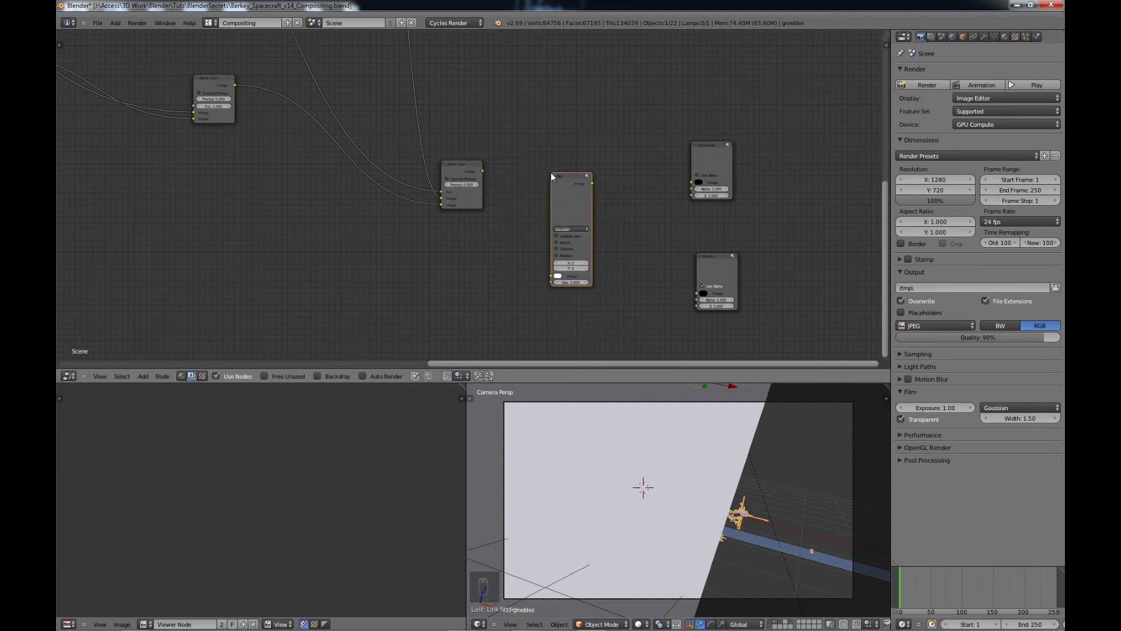
left_click(575, 229)
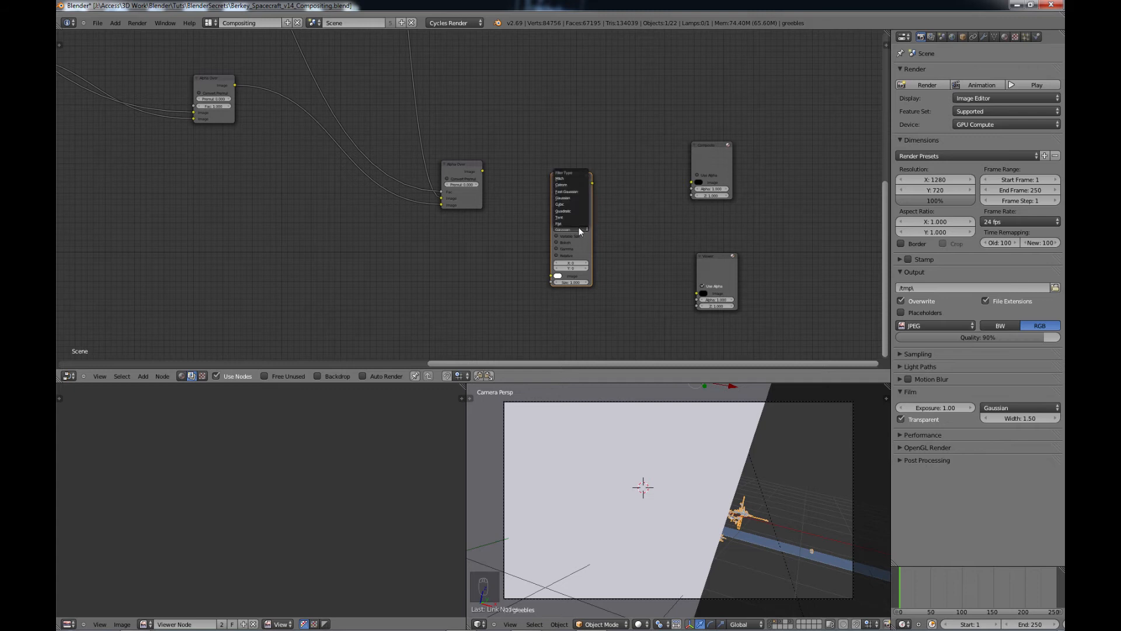
left_click(575, 192)
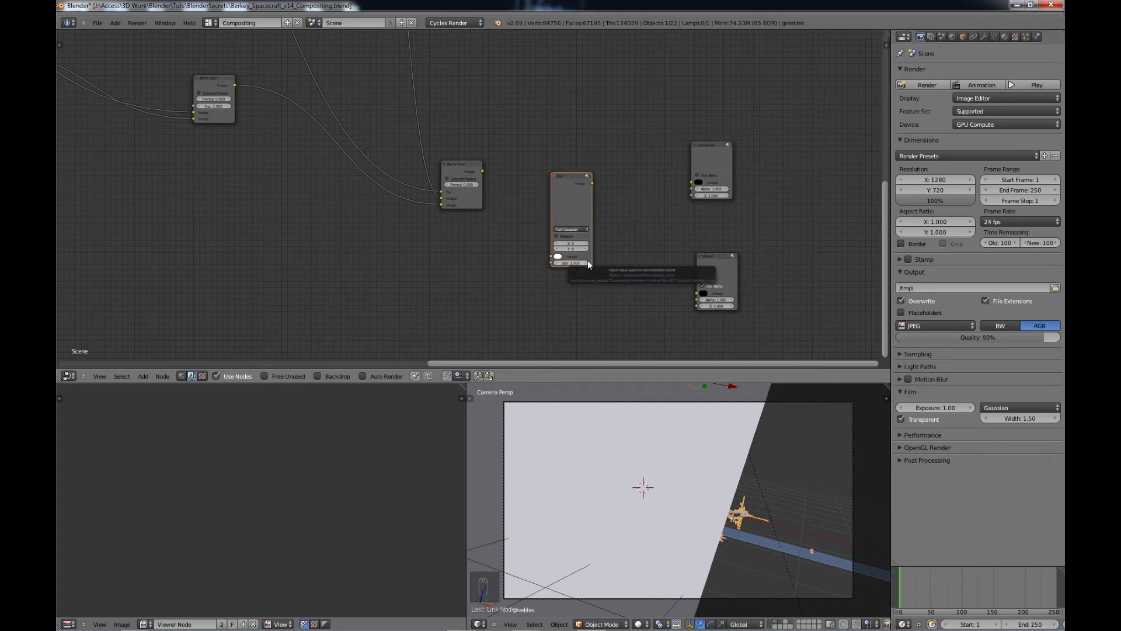
Route the final Alpha Over image through the new Blur node and into the image inputs of both the Composite and Viewer nodes.
scroll(587, 261, "up", 2)
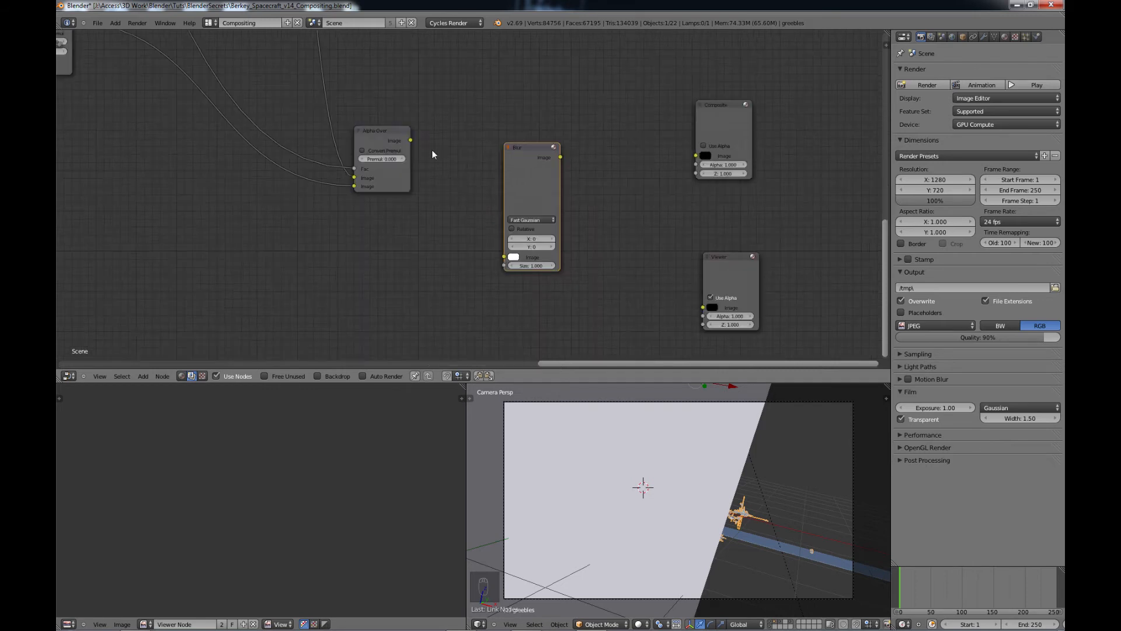
left_click_drag(411, 141, 503, 257)
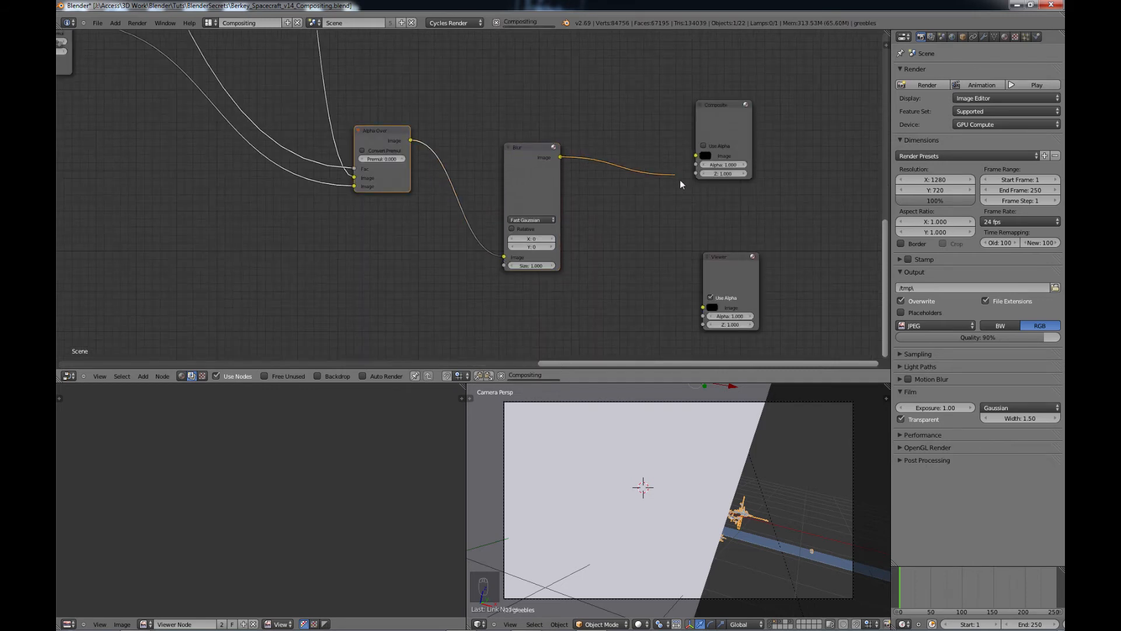
left_click_drag(679, 183, 696, 155)
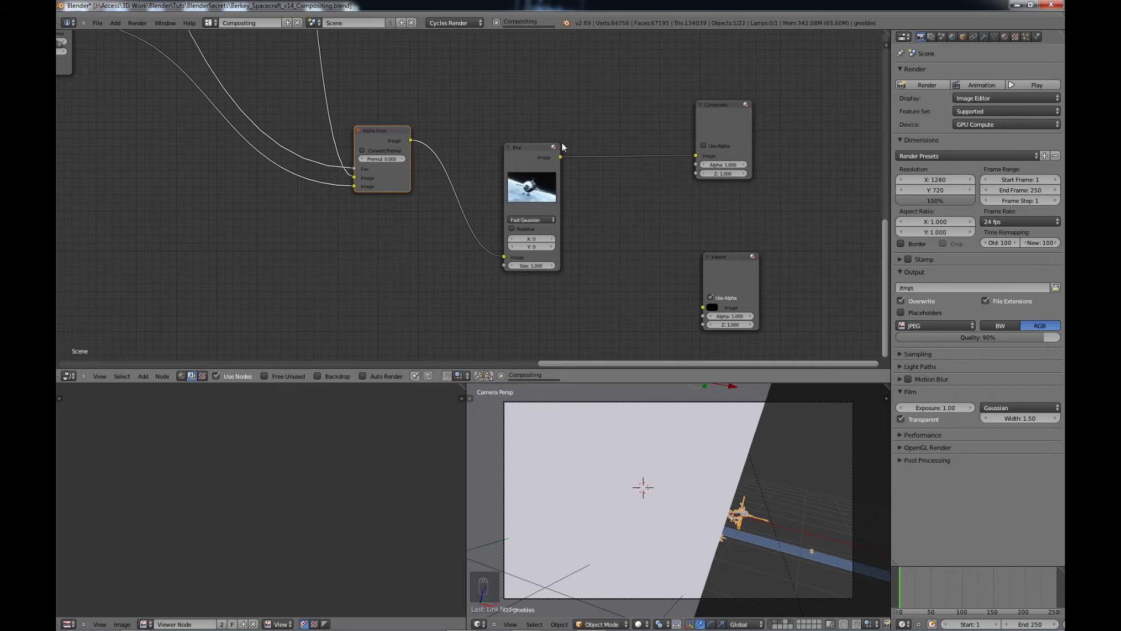
left_click_drag(561, 157, 703, 307)
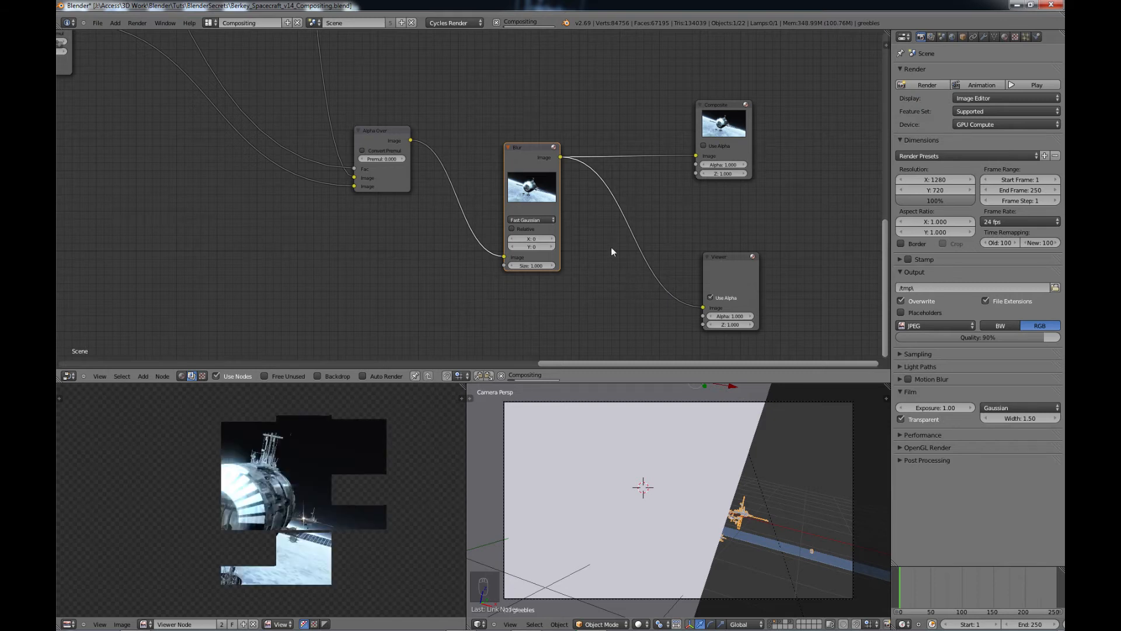
Set the new Blur node's X and Y blur sizes to 3.
middle_click_drag(600, 236, 535, 204)
scroll(561, 185, "up", 3)
scroll(536, 220, "up", 2)
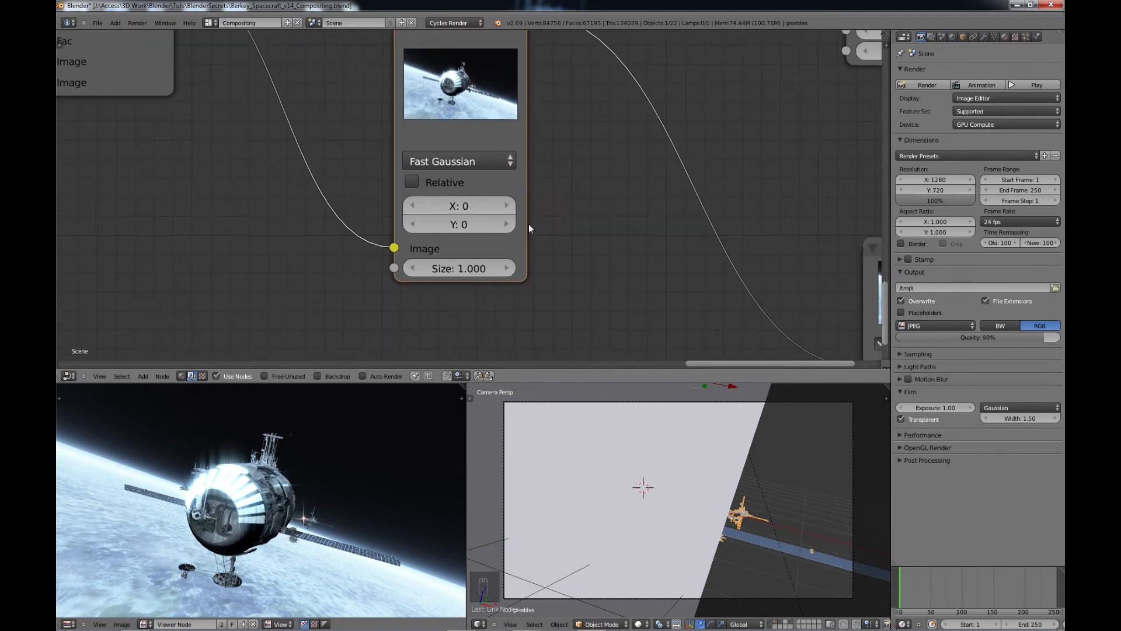
left_click(506, 206)
left_click(506, 206)
left_click(507, 206)
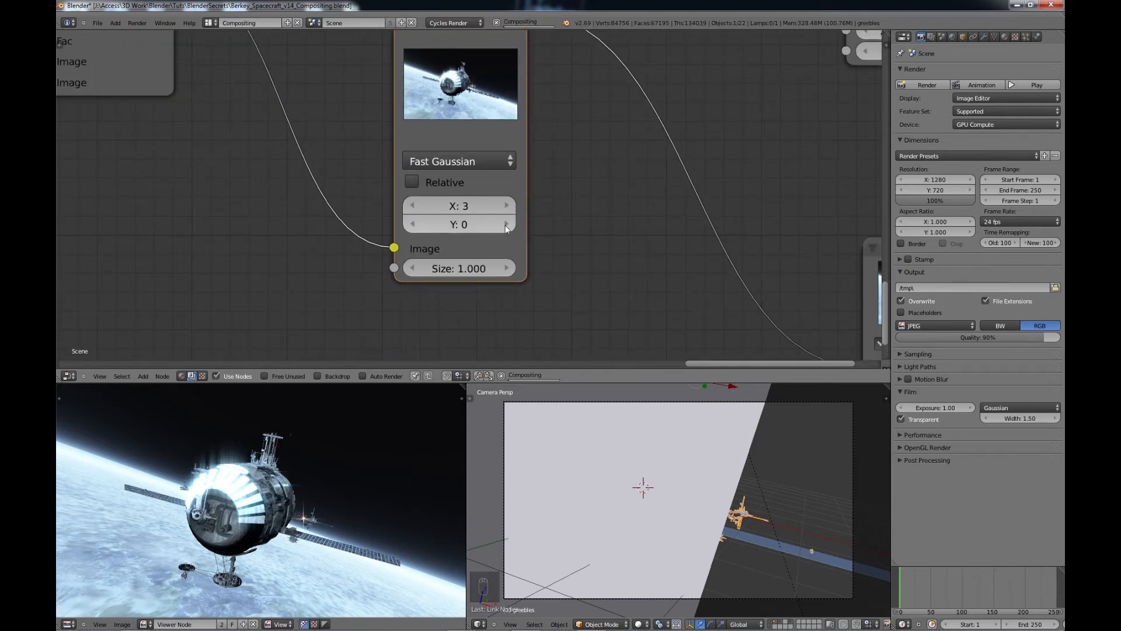
left_click(506, 225)
left_click(506, 225)
left_click(506, 225)
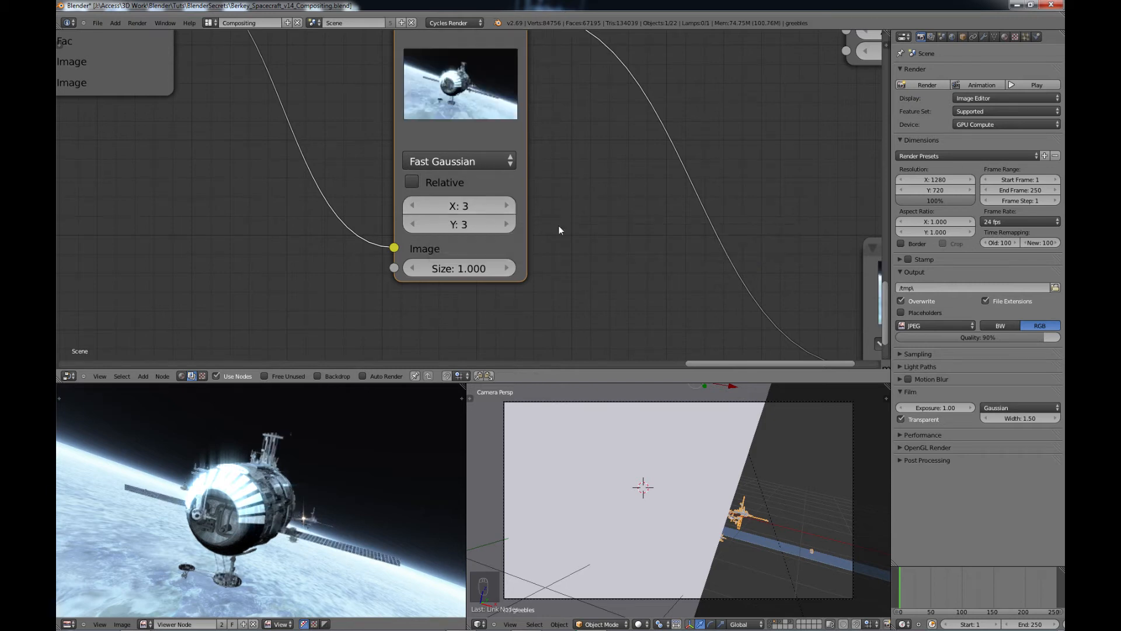
Inspect the spacecraft hull up close in the composited preview image.
scroll(337, 487, "up", 5)
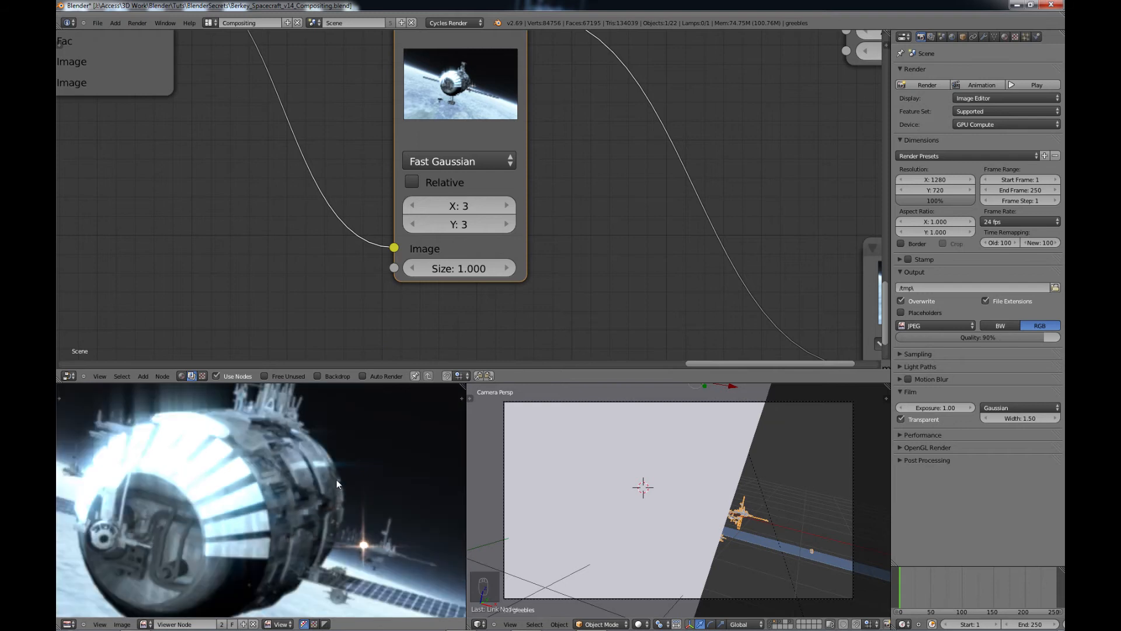
scroll(336, 480, "down", 1)
middle_click_drag(306, 508, 305, 473)
scroll(322, 493, "up", 1)
scroll(322, 494, "up", 1)
scroll(311, 453, "down", 2)
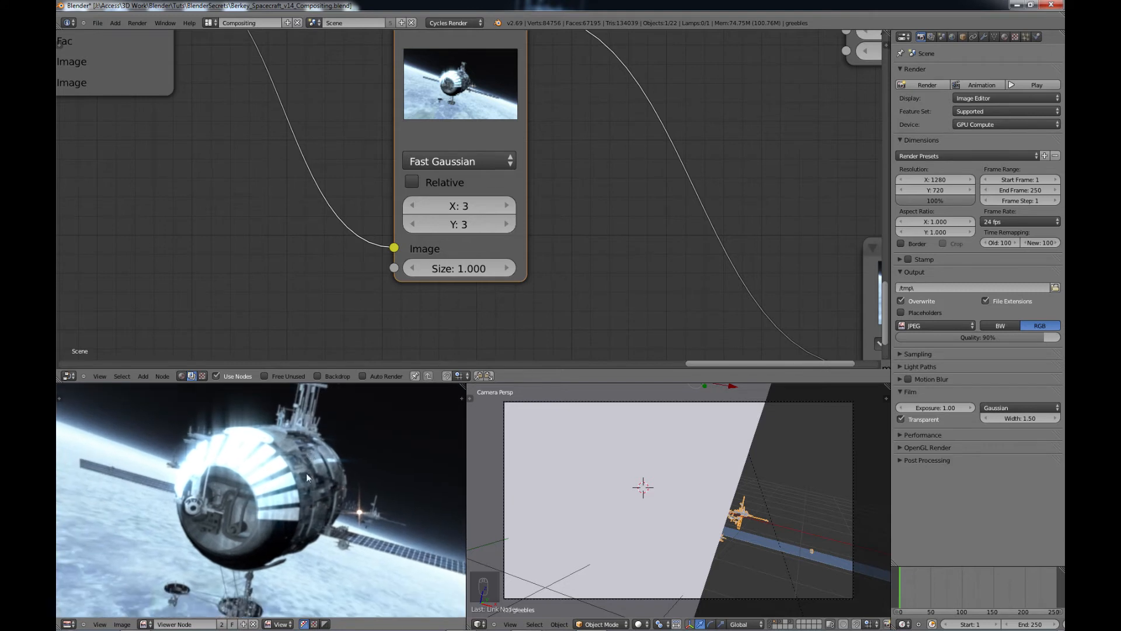
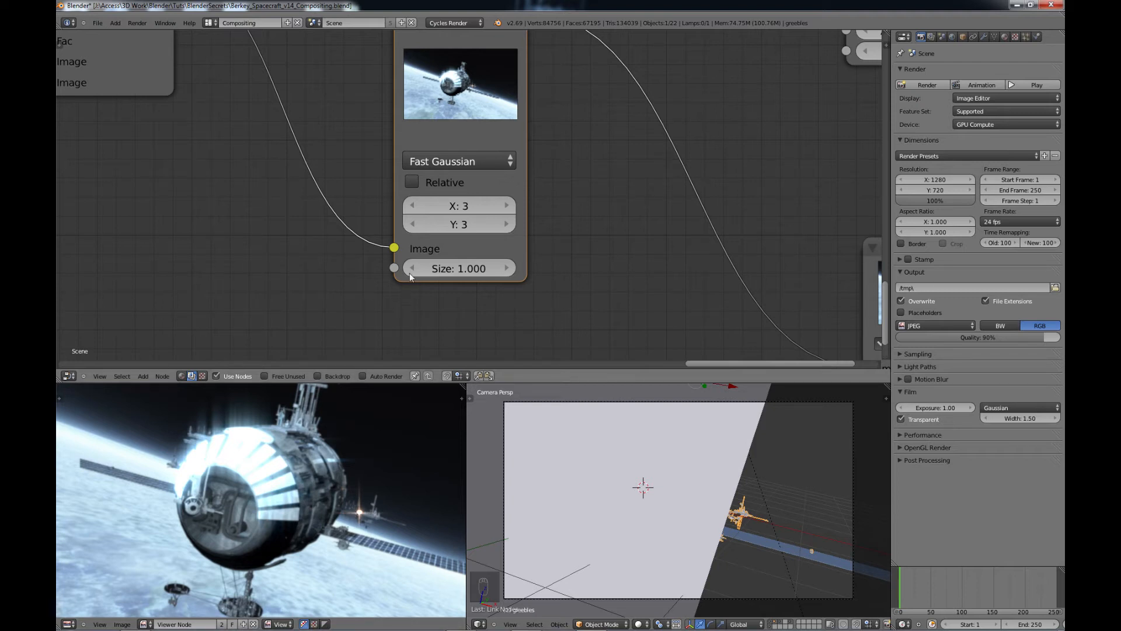
Set the Fast Gaussian blur node's X and Y to 1 and its Size to 2.
left_click(412, 205)
left_click(412, 204)
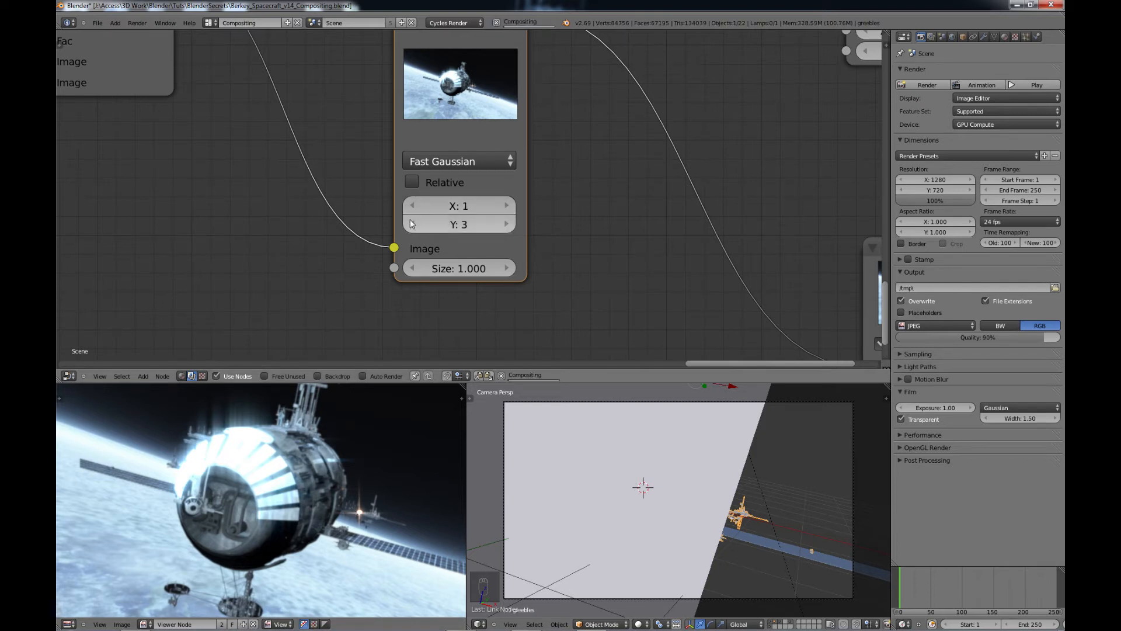
left_click(412, 225)
left_click(412, 225)
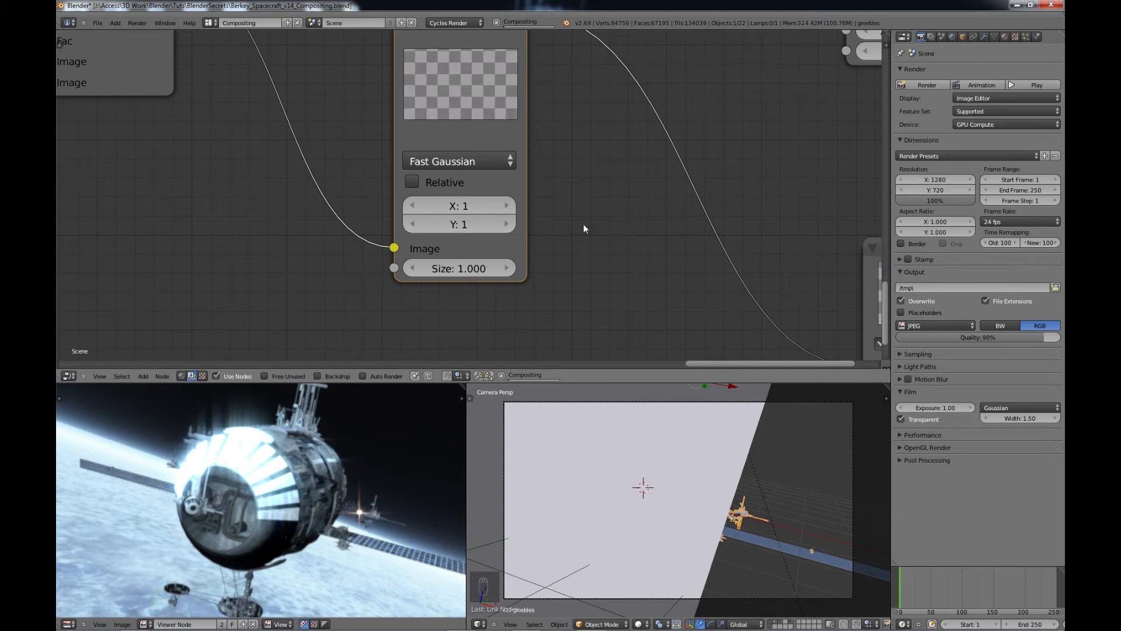
left_click(509, 268)
left_click(468, 268)
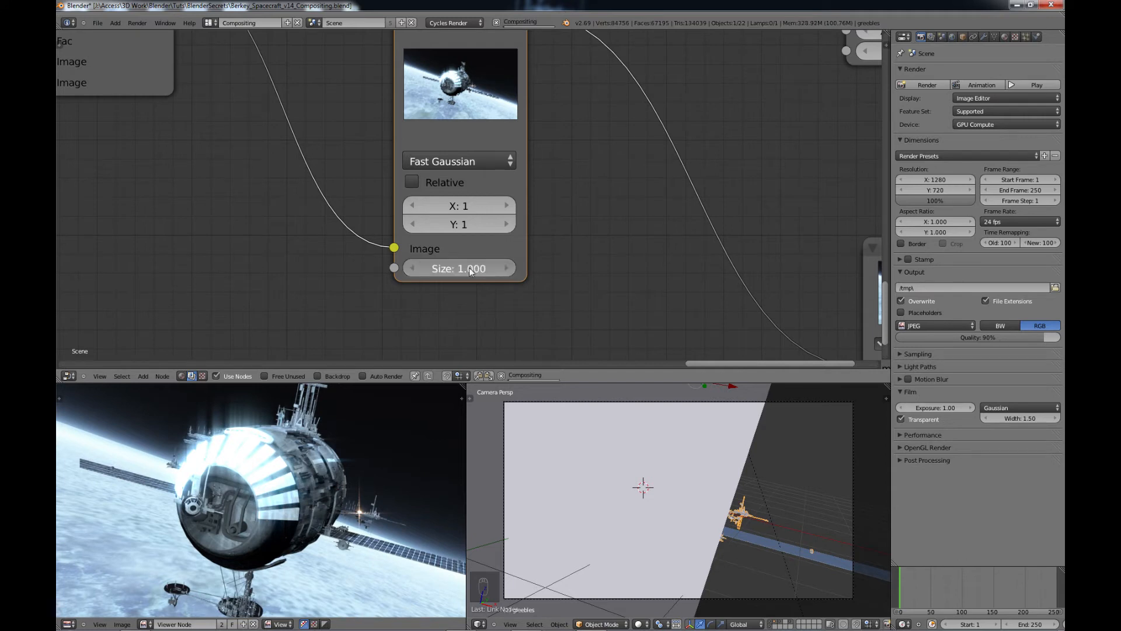
type("2")
key("Return")
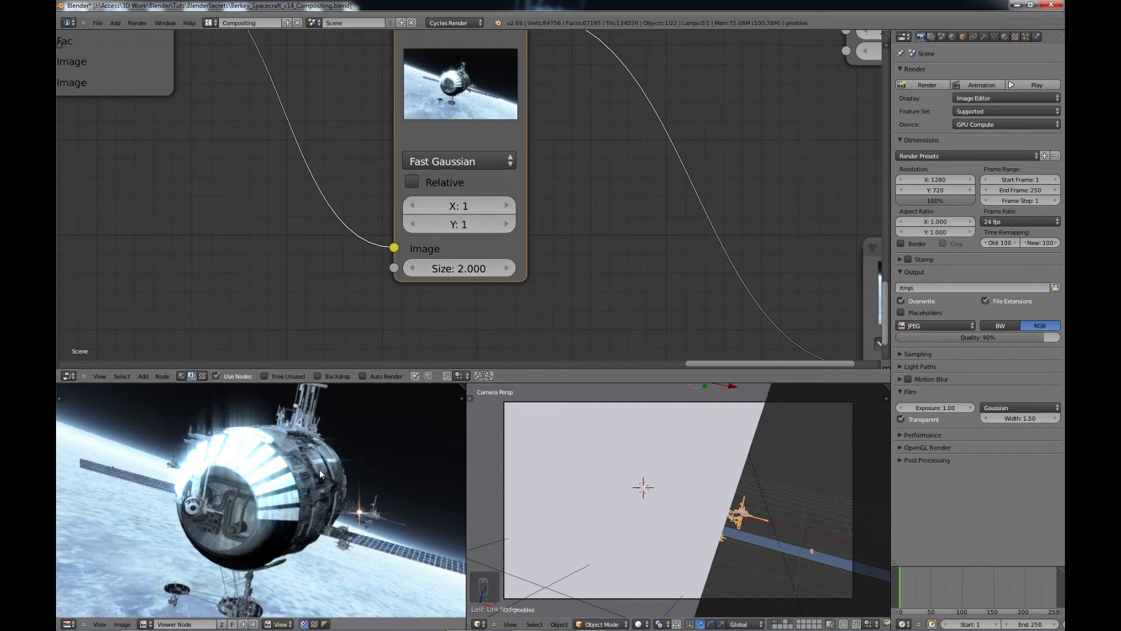
Examine the hull's side panels in the composited preview at close range and at full size to judge the blur.
scroll(306, 473, "up", 4)
scroll(408, 474, "down", 3)
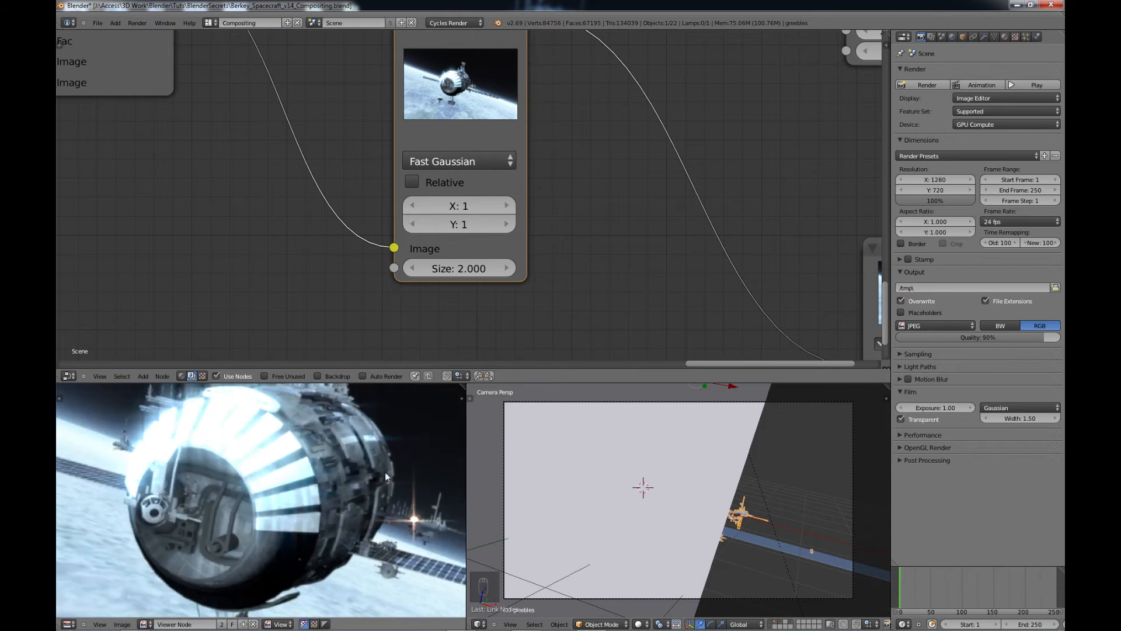
scroll(382, 486, "up", 2)
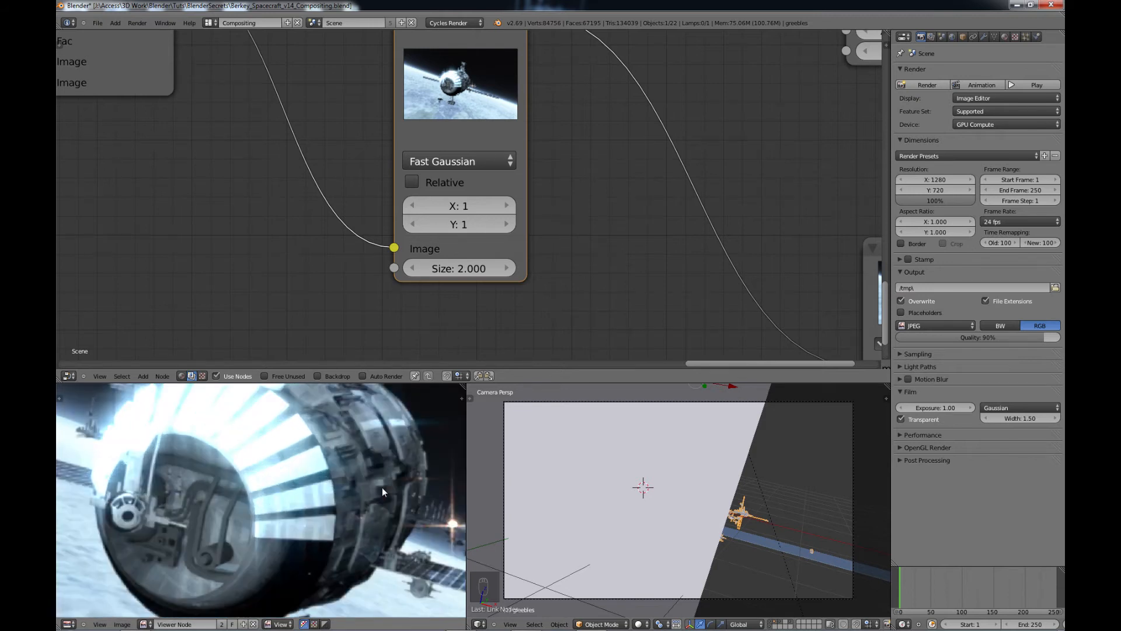
middle_click_drag(382, 487, 324, 475)
scroll(324, 477, "up", 4)
scroll(323, 477, "down", 2)
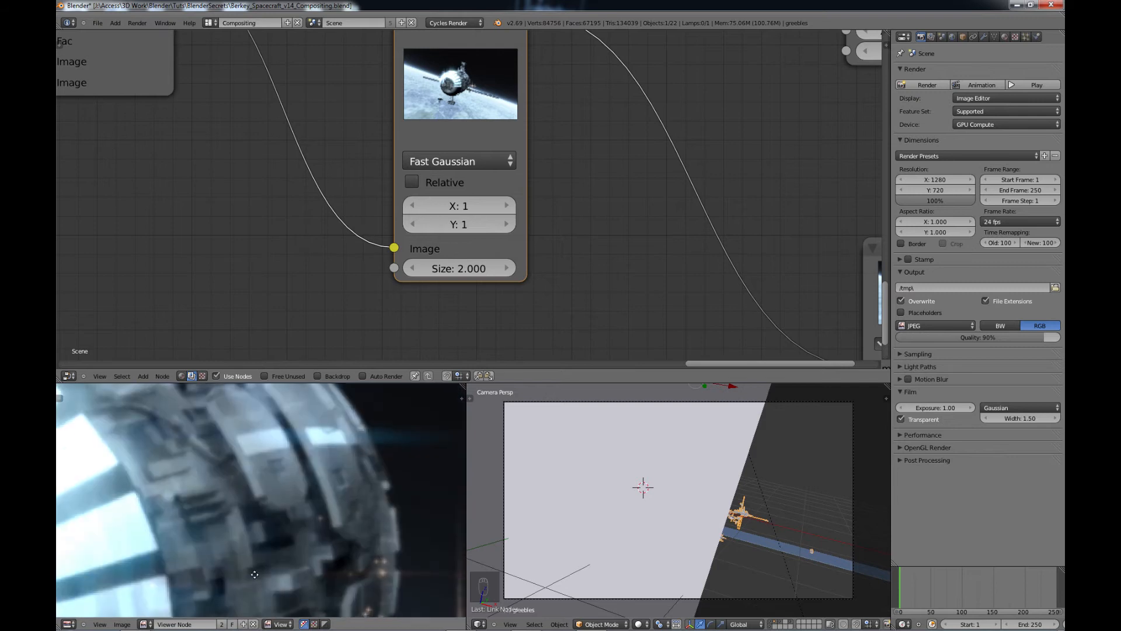
scroll(257, 491, "down", 2)
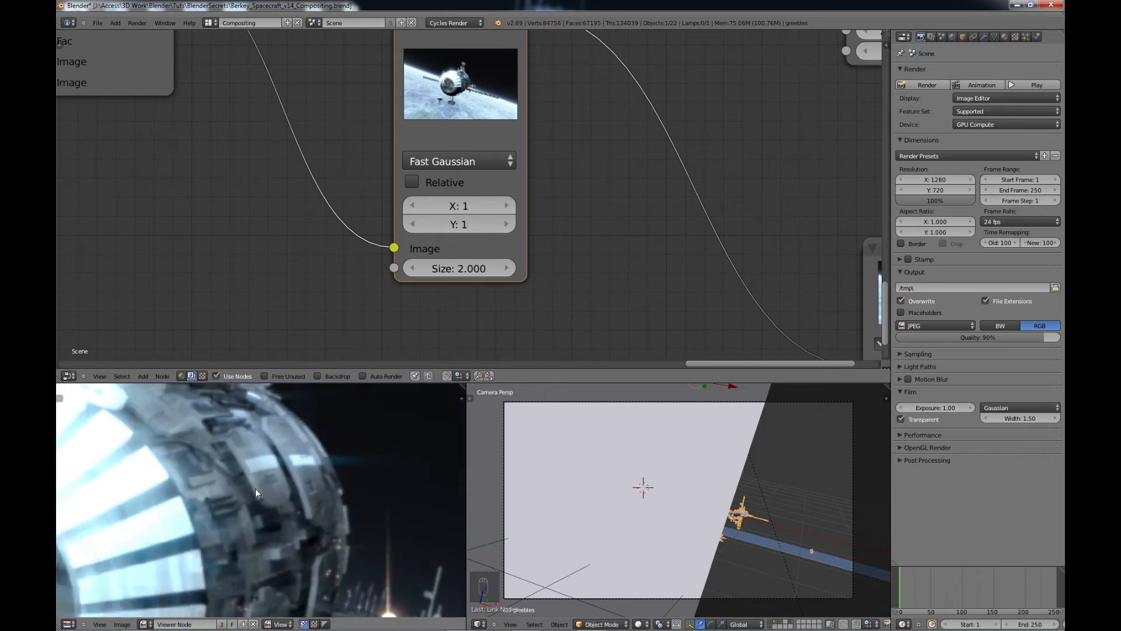
scroll(279, 547, "down", 1)
scroll(261, 521, "down", 2)
middle_click_drag(263, 547, 315, 530)
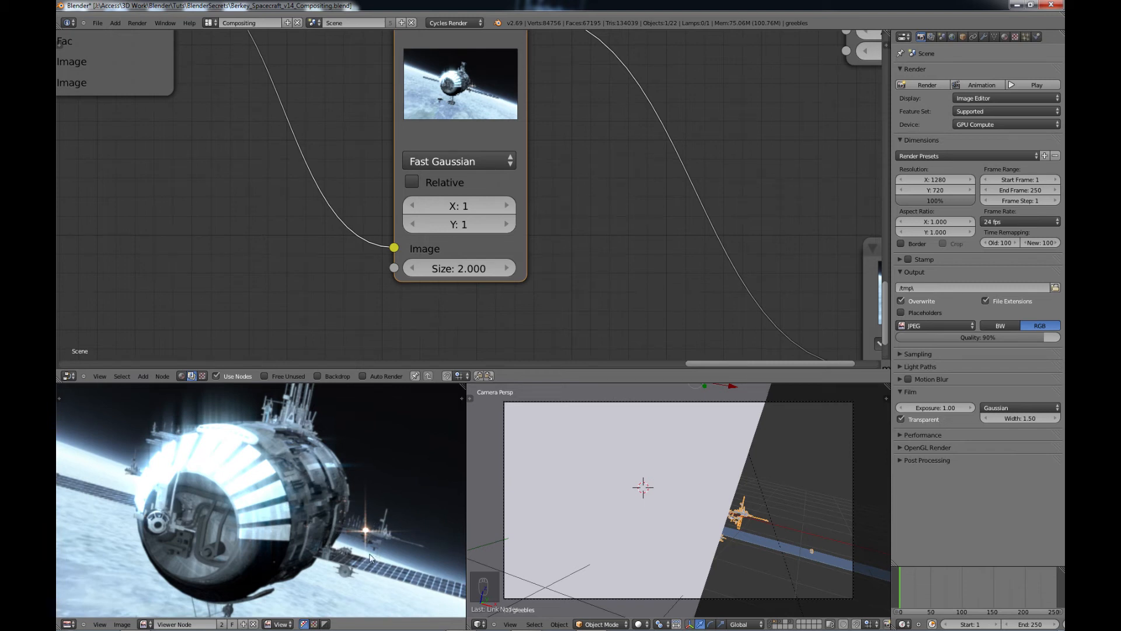
scroll(369, 536, "down", 3)
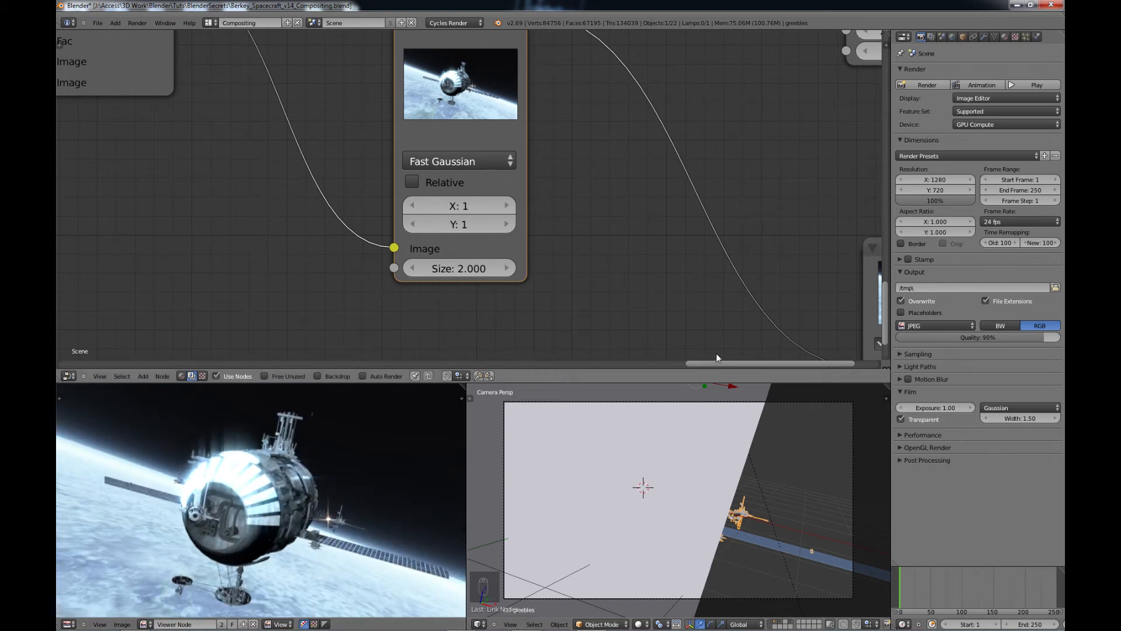
Inspect the antenna mast and the brightly lit front hull section in the composited preview.
scroll(365, 532, "up", 2)
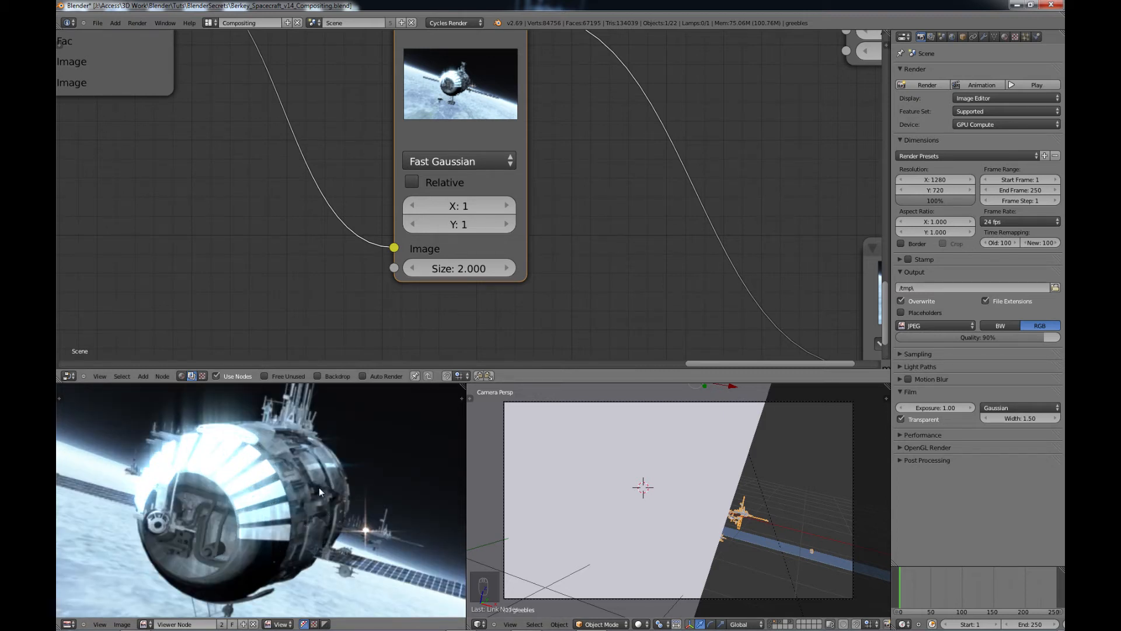
scroll(303, 468, "up", 2)
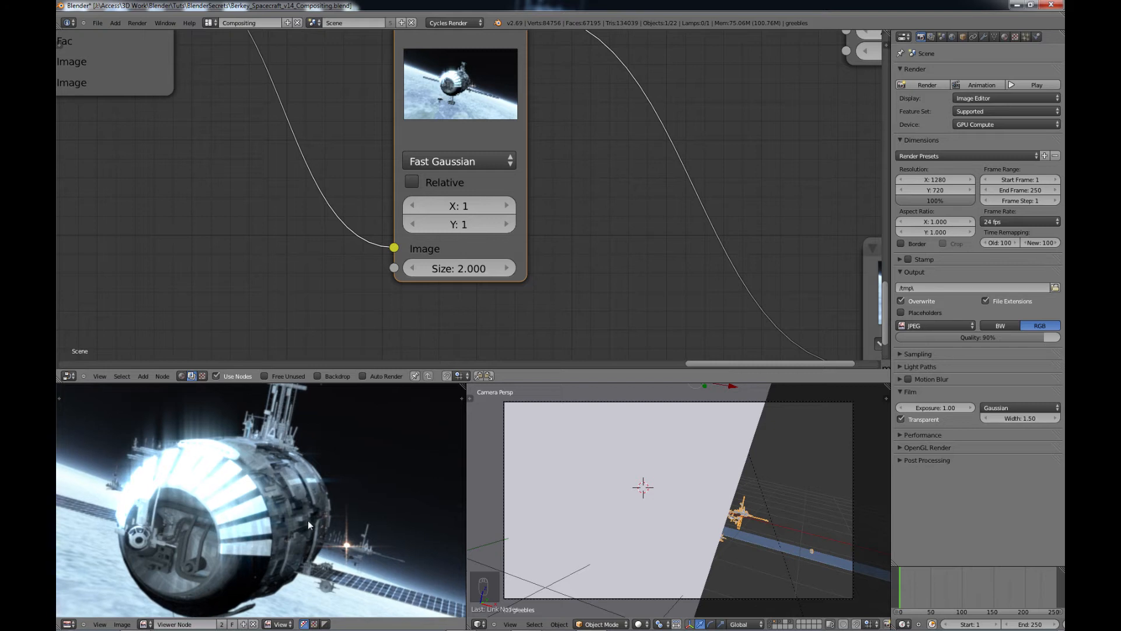
middle_click_drag(298, 447, 342, 499)
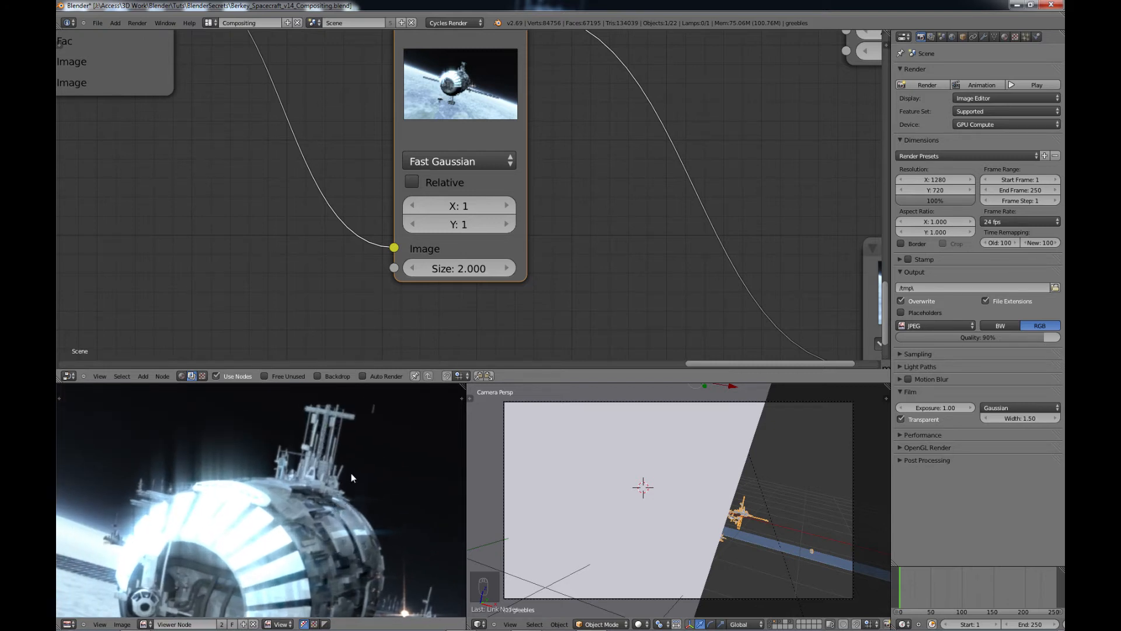
scroll(341, 469, "up", 1)
scroll(350, 464, "up", 1)
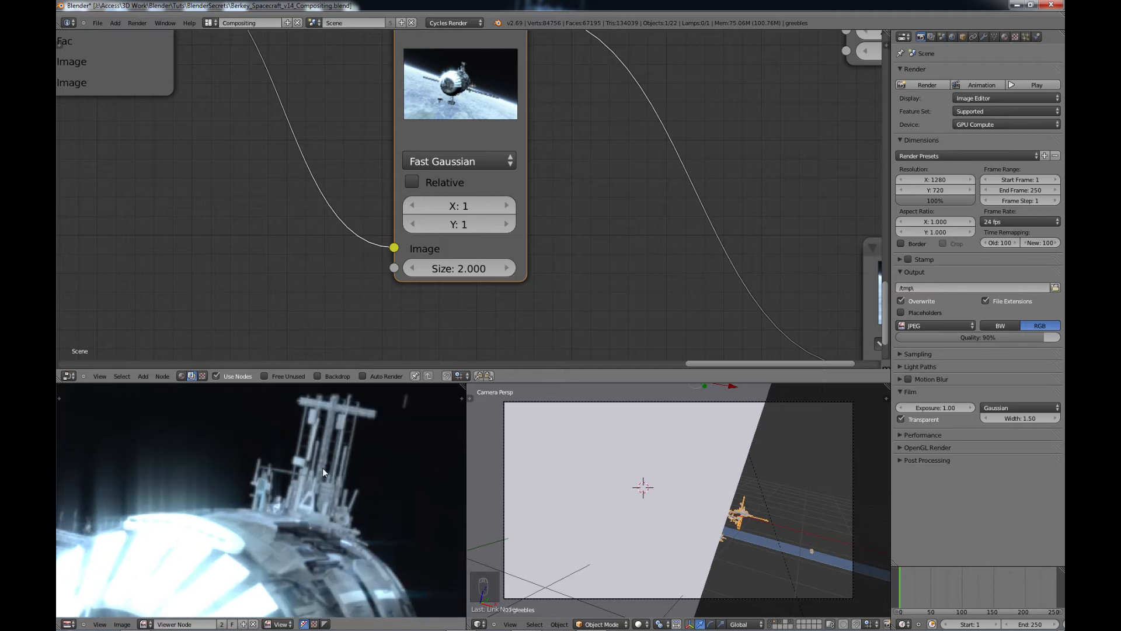
scroll(358, 459, "down", 3)
middle_click_drag(257, 542, 303, 481)
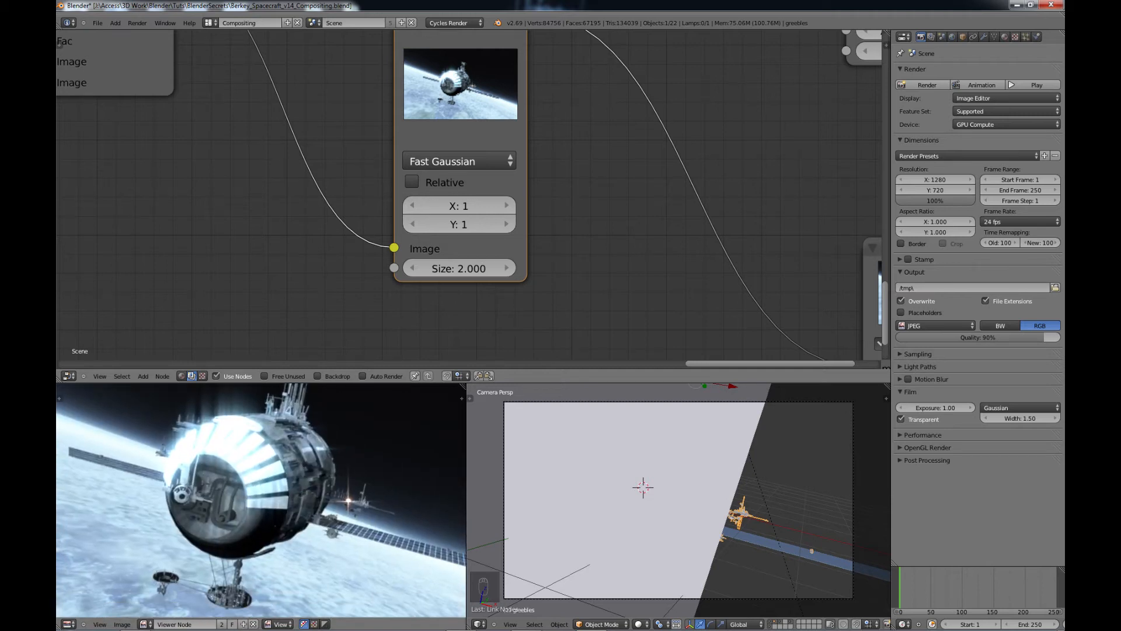
scroll(323, 469, "up", 2)
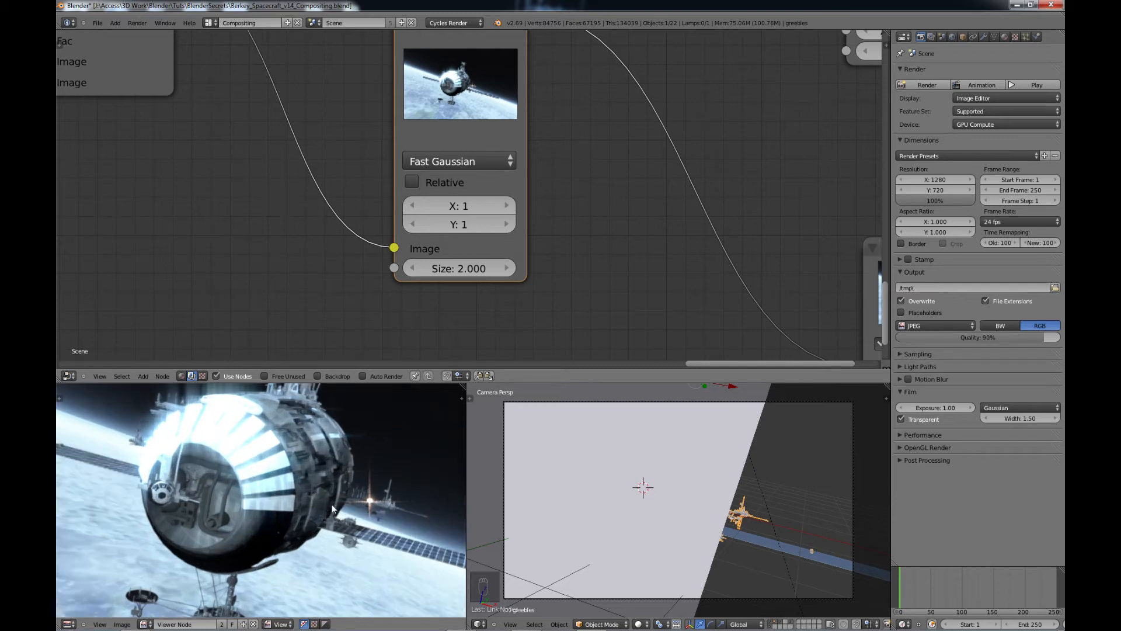
scroll(306, 513, "up", 1)
scroll(306, 517, "down", 1)
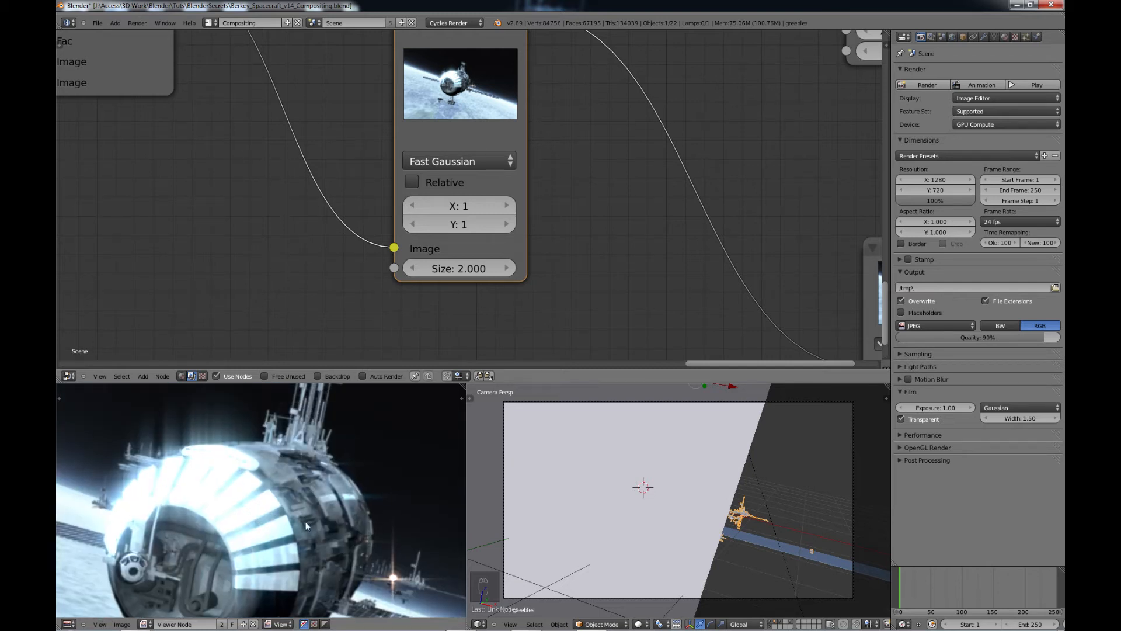
scroll(306, 521, "down", 1)
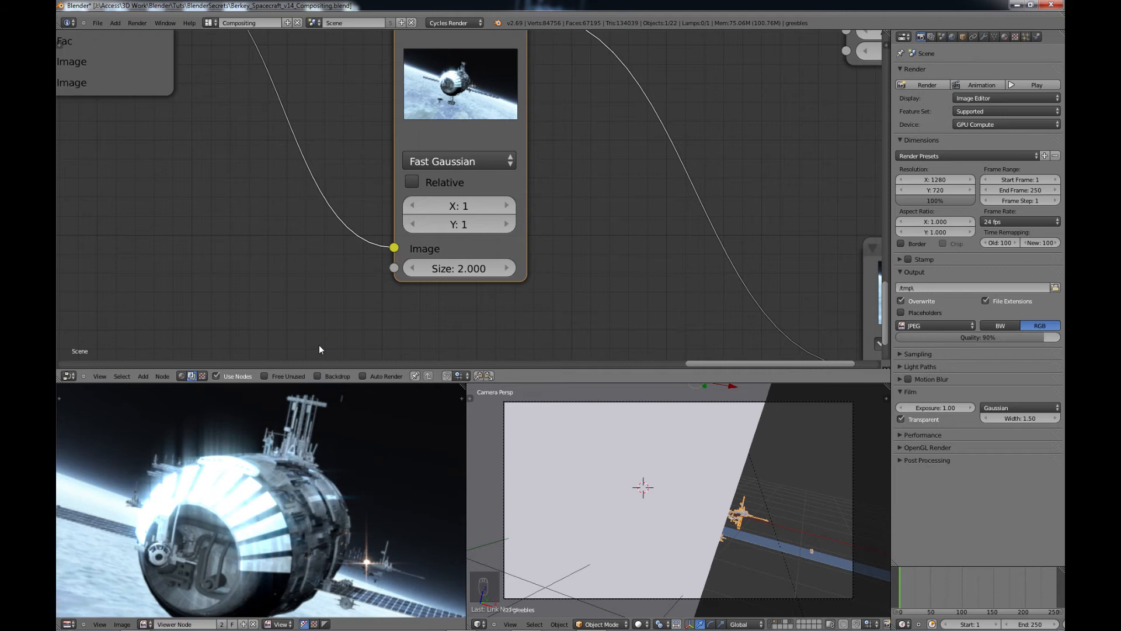
In the Default layout's right view, scale down the lamp1 light plane and move it about -0.5 in Y and -1.0 in Z.
key("ctrl+s")
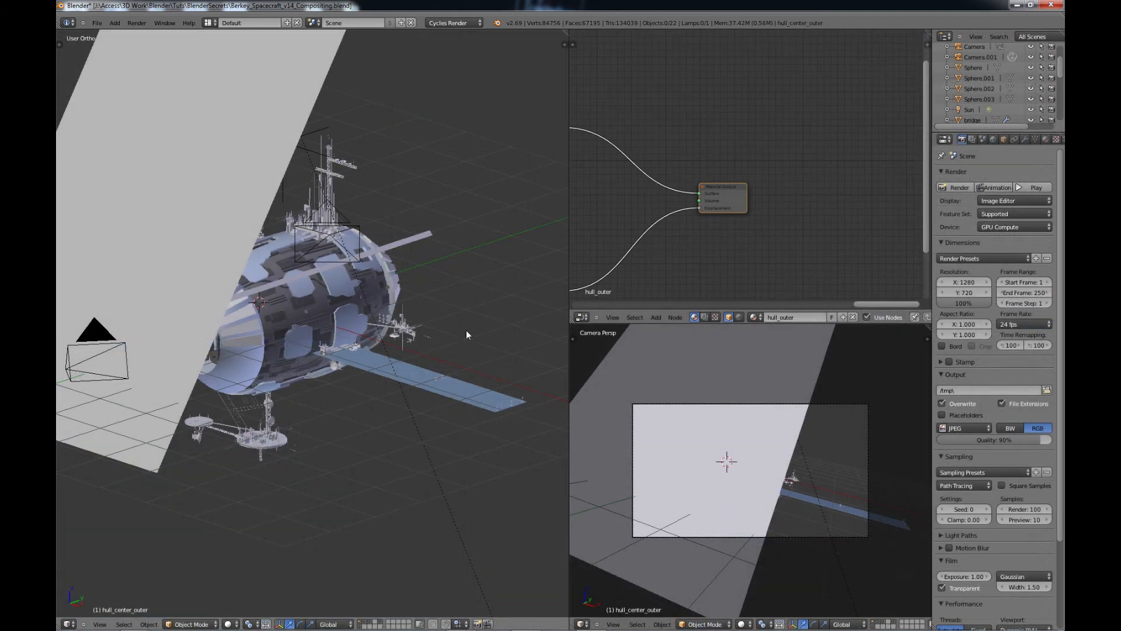
middle_click_drag(465, 335, 384, 336)
middle_click_drag(277, 263, 412, 385)
right_click(286, 262)
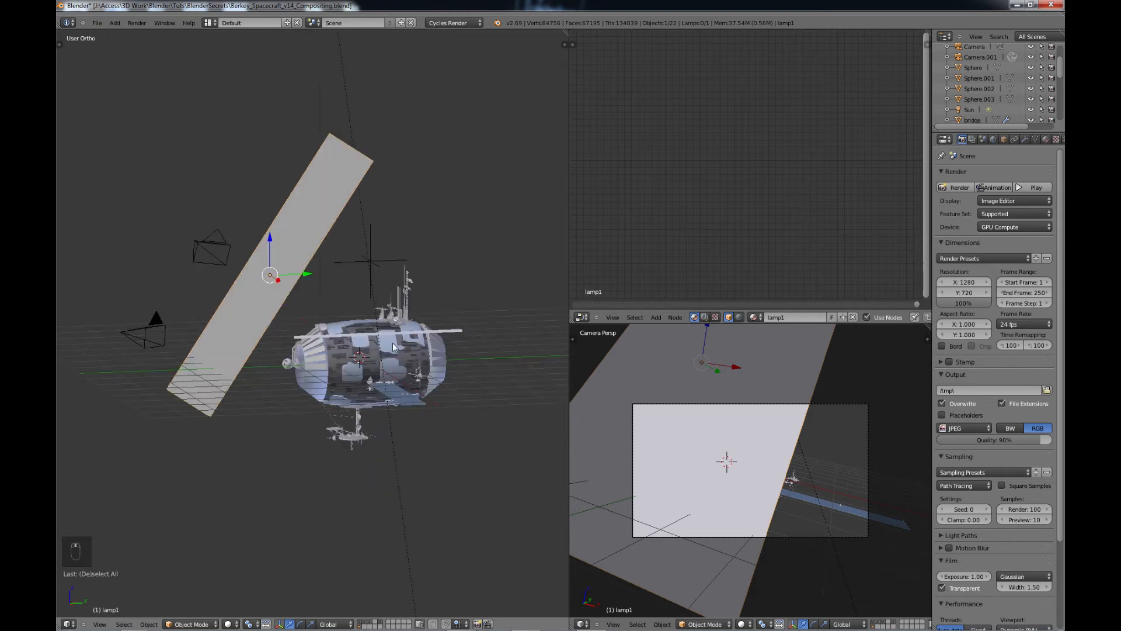
key("KP_3")
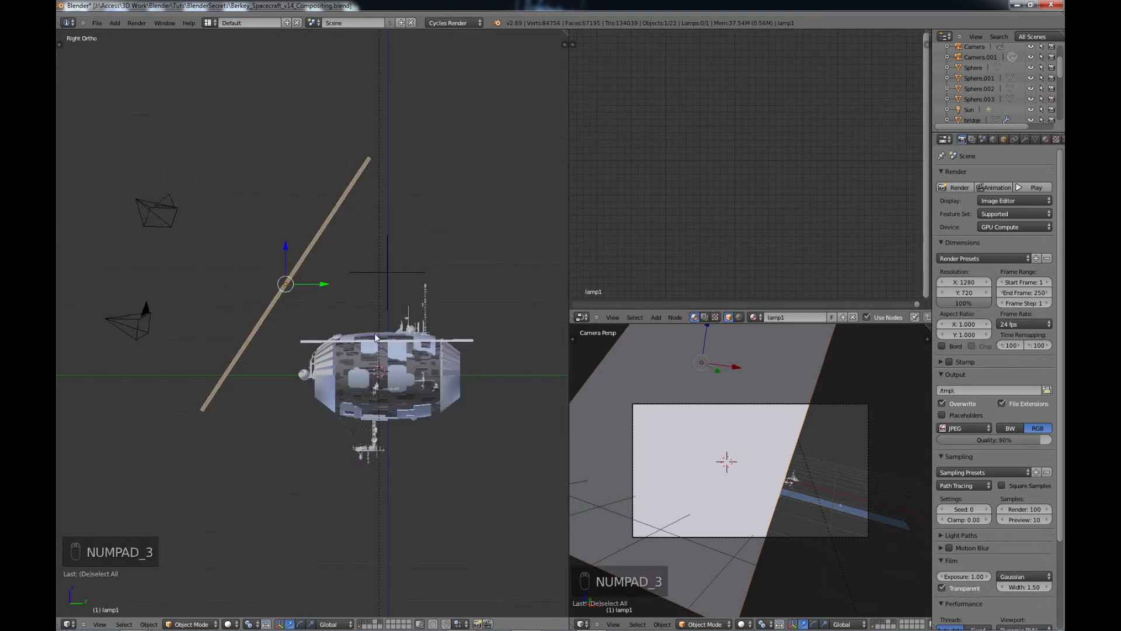
key("s")
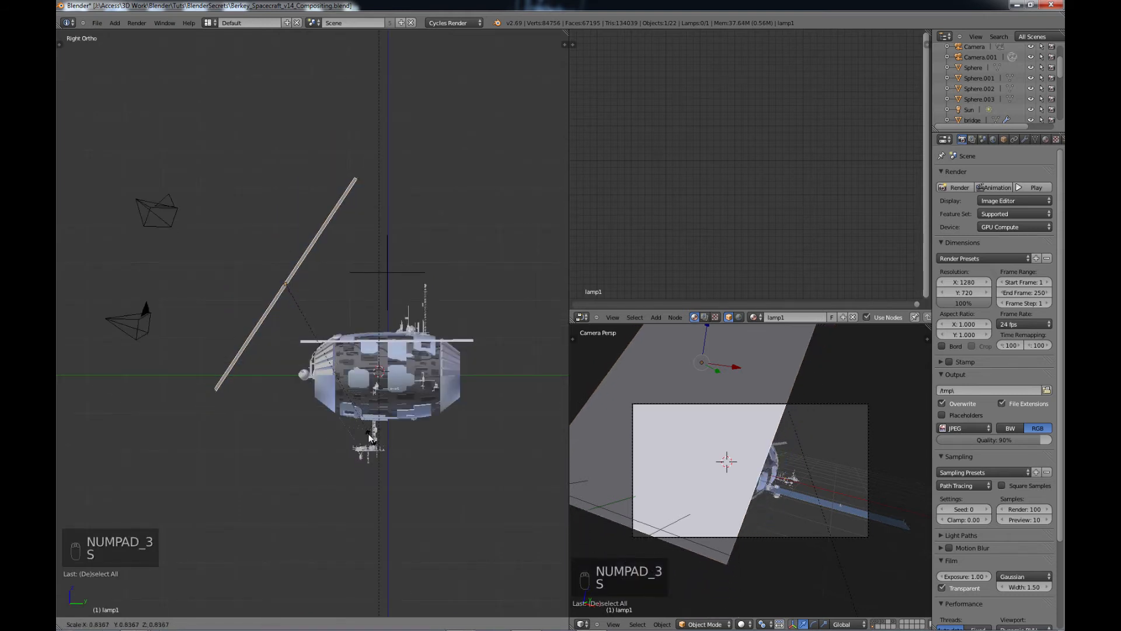
left_click(341, 407)
key("g")
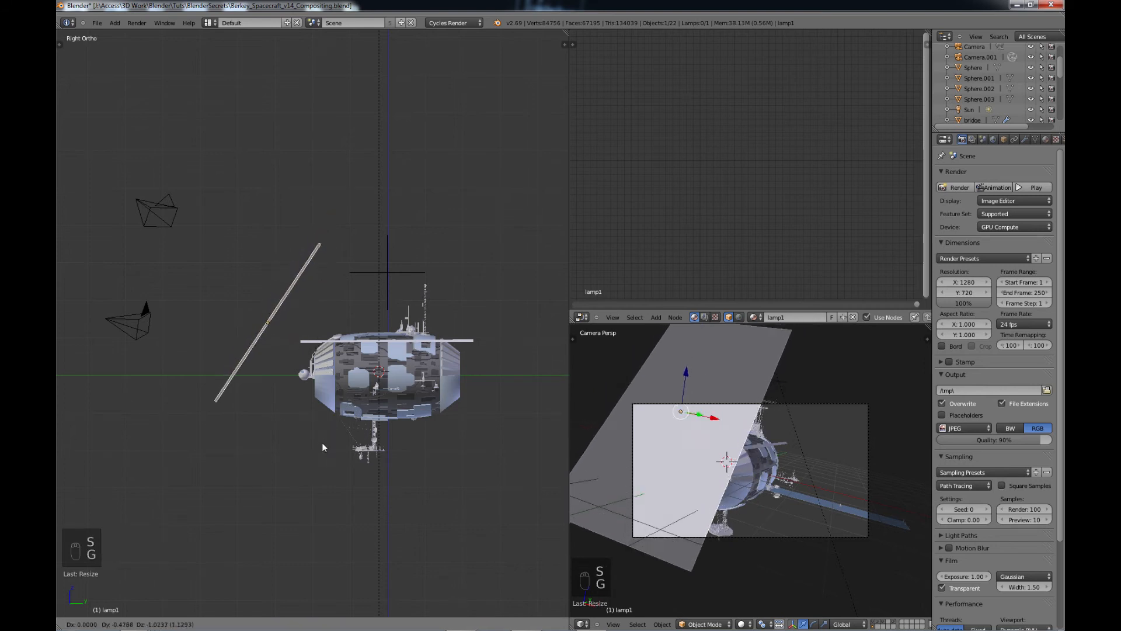
left_click(321, 442)
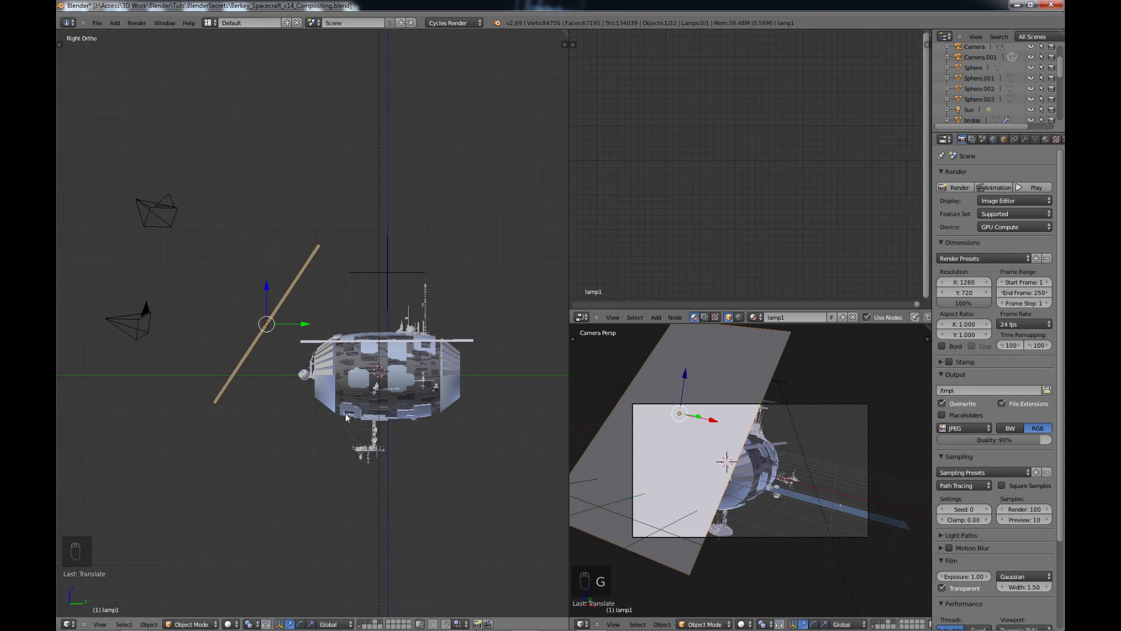
Shrink the lamp1 plane further and shift it about -0.17 in Y and -0.34 in Z.
key("s")
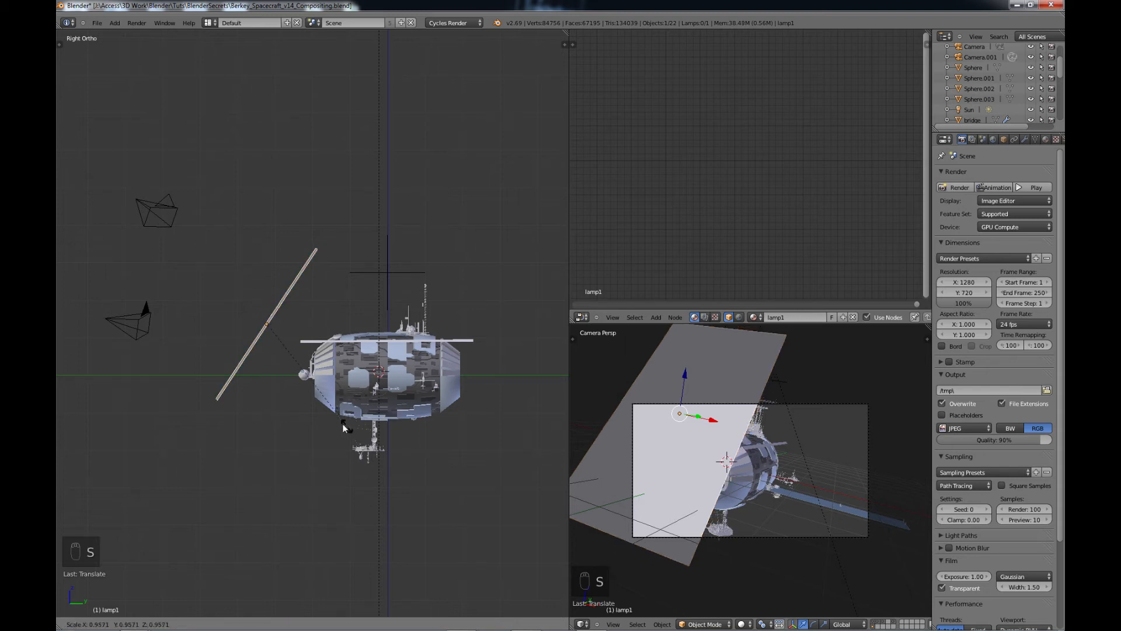
left_click(331, 418)
key("g")
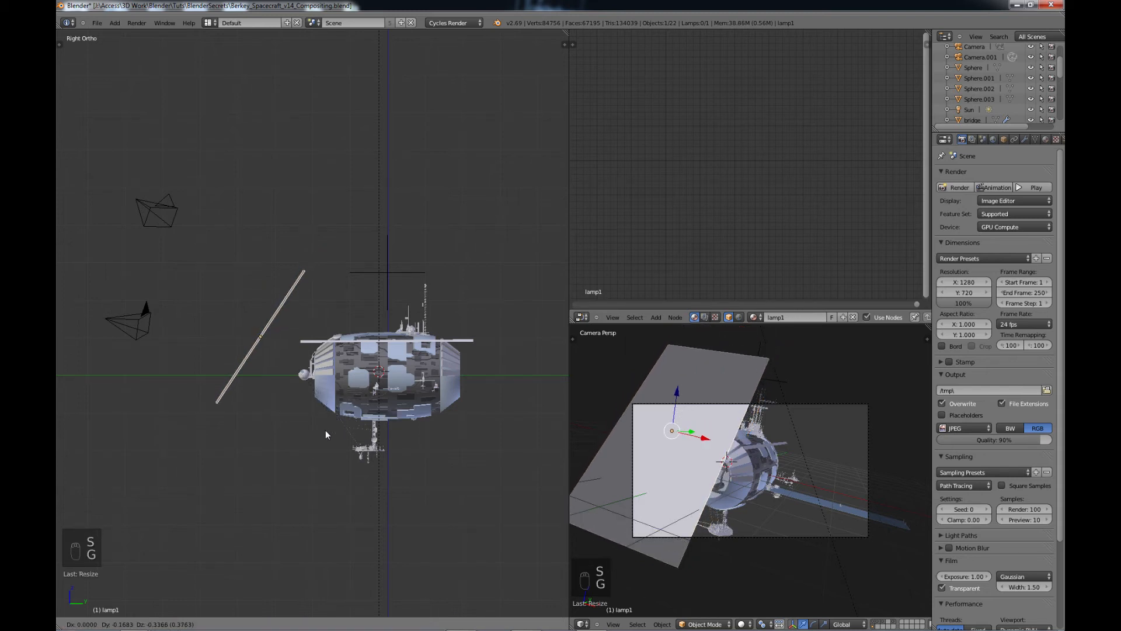
left_click(325, 431)
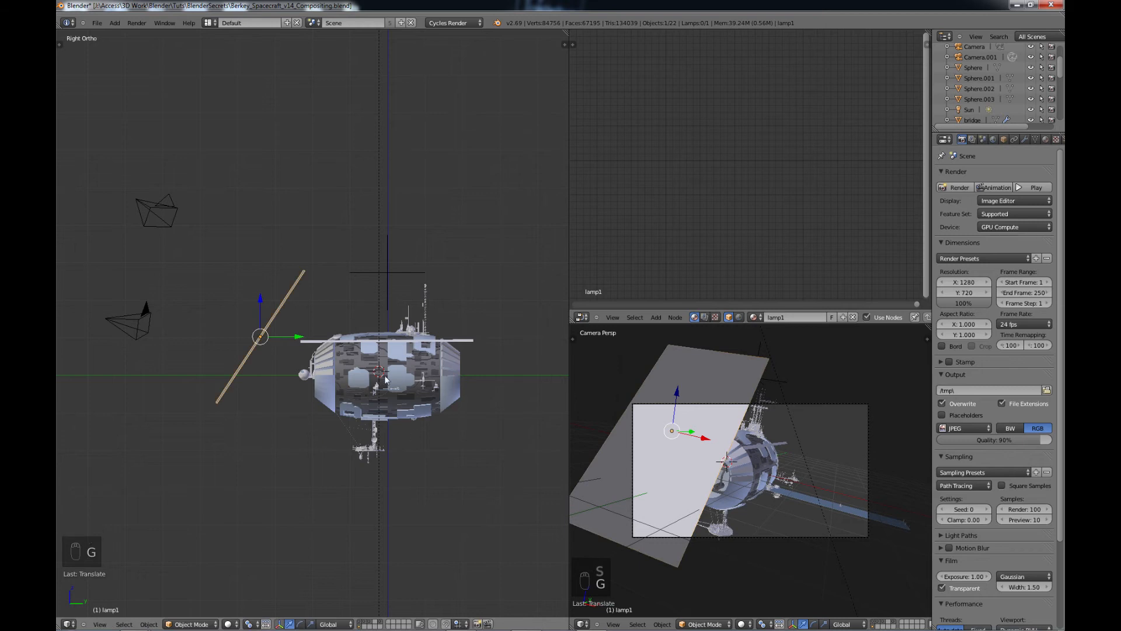
Select the hull_front object around the spacecraft's front opening and open its mesh in Edit Mode.
middle_click_drag(385, 378, 328, 381)
scroll(320, 384, "up", 4)
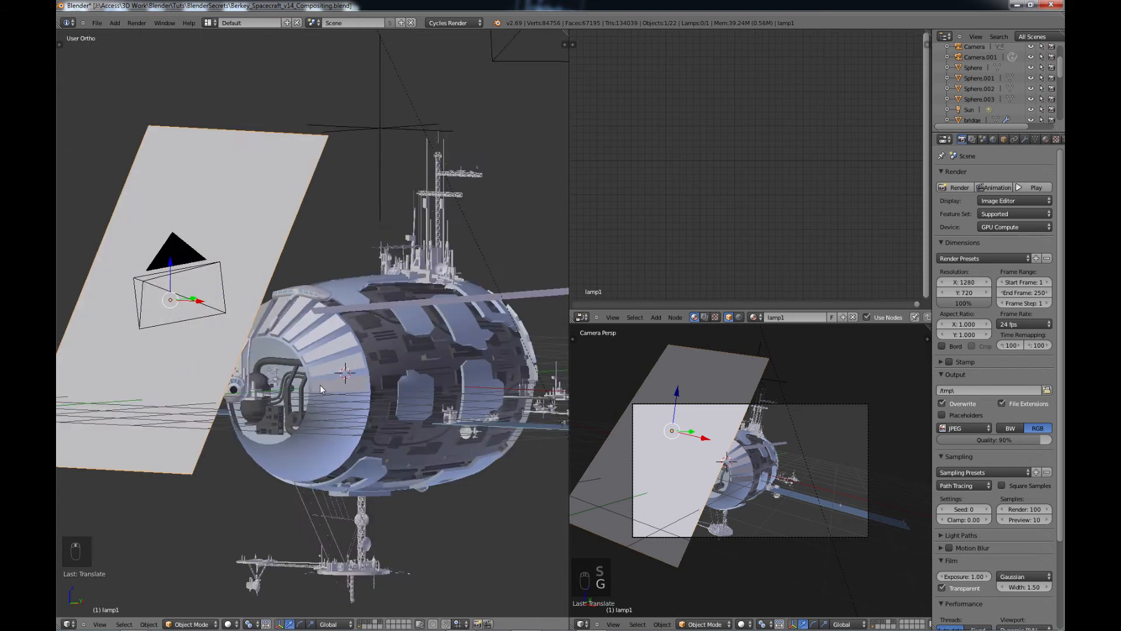
scroll(320, 384, "up", 4)
right_click(329, 435)
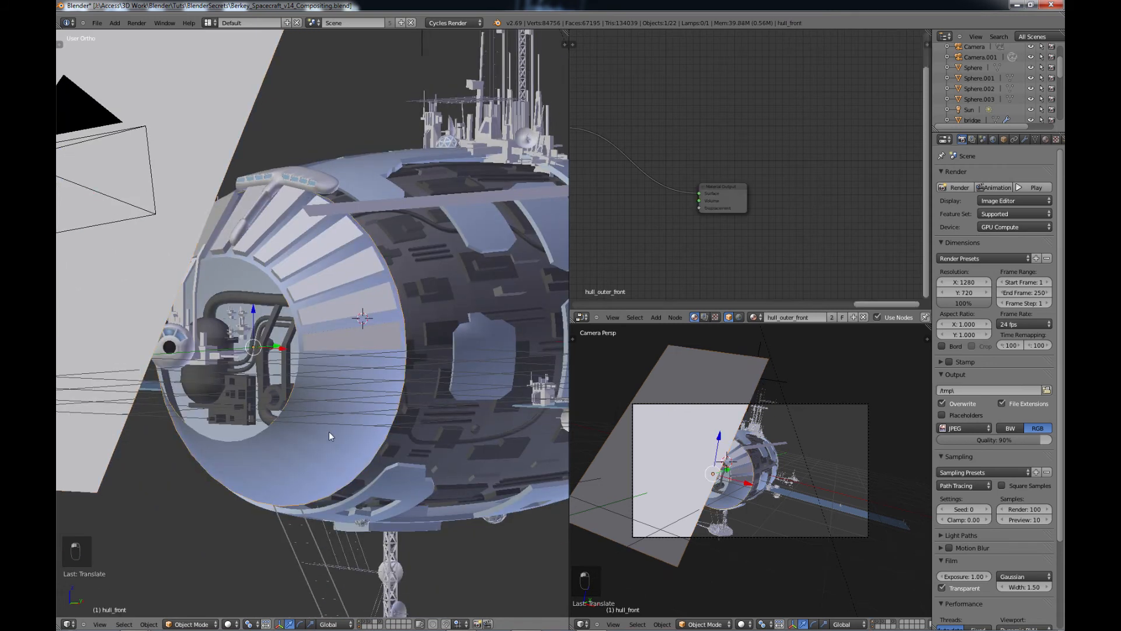
middle_click_drag(321, 446, 340, 354, "shift")
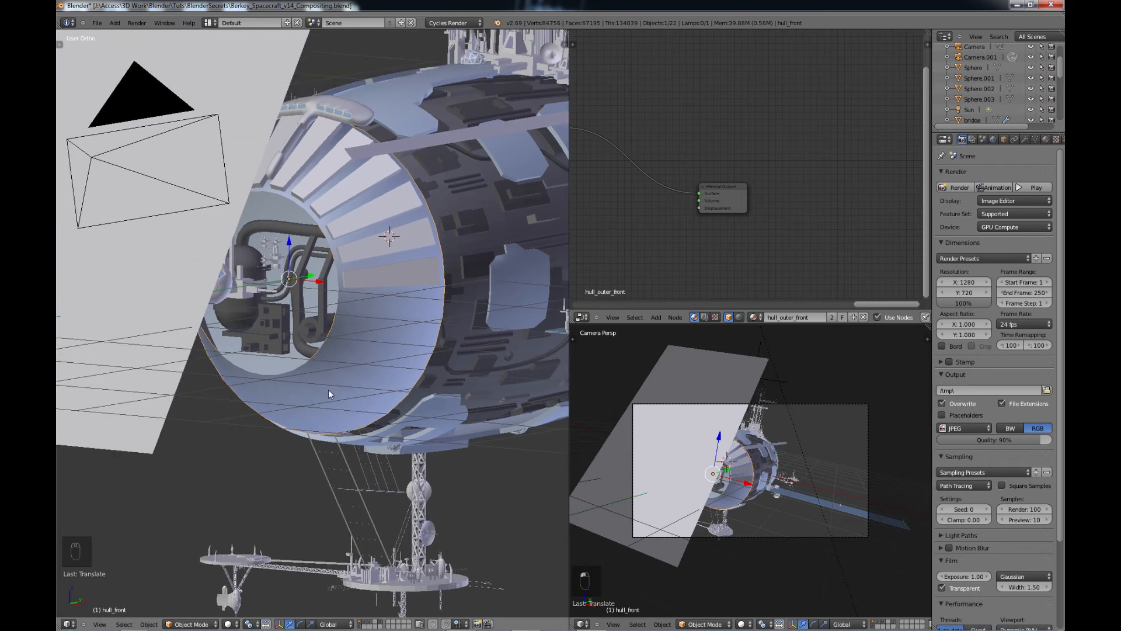
key("Tab")
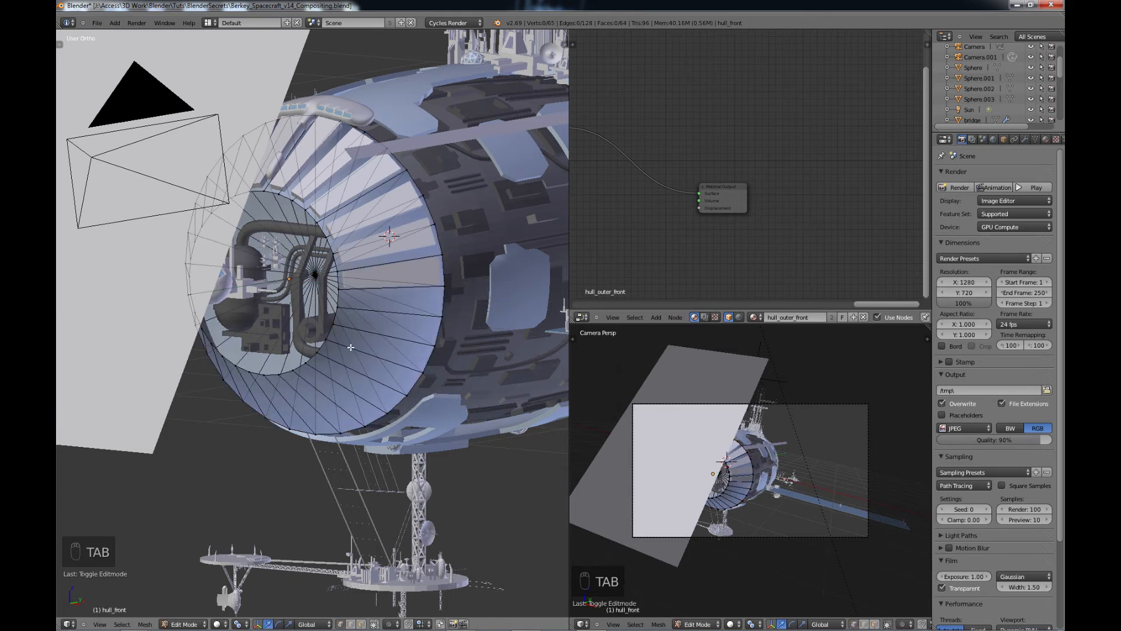
middle_click_drag(366, 352, 365, 338)
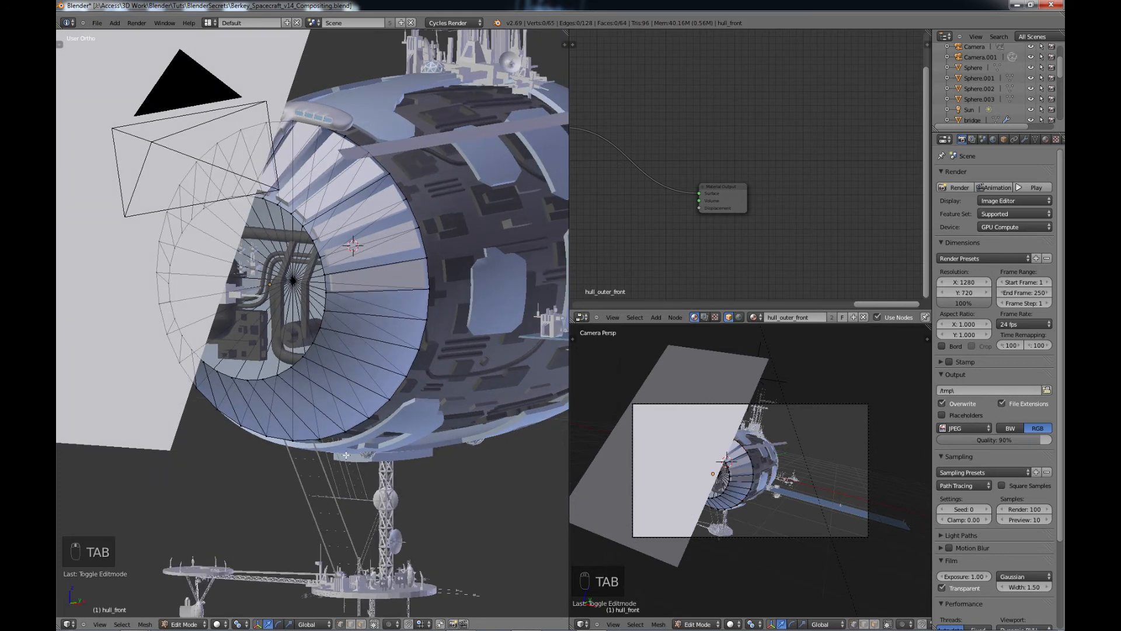
Select the whole linked hull_front mesh and deselect its front rim vertices, keeping only the rear ring and inner cap faces selected.
right_click(406, 375)
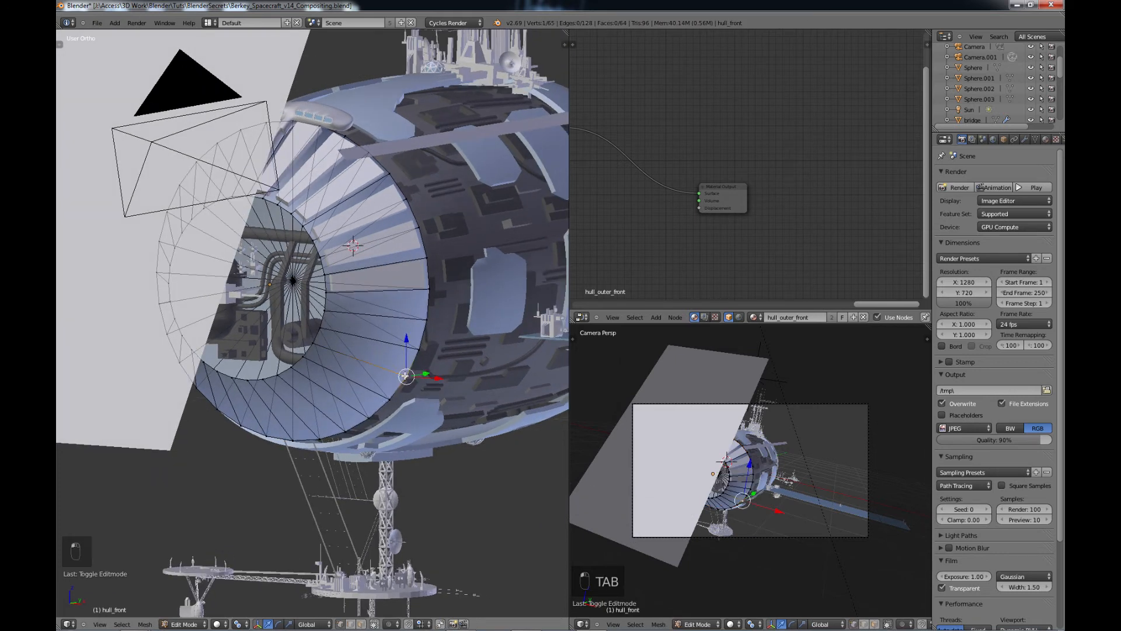
key("l")
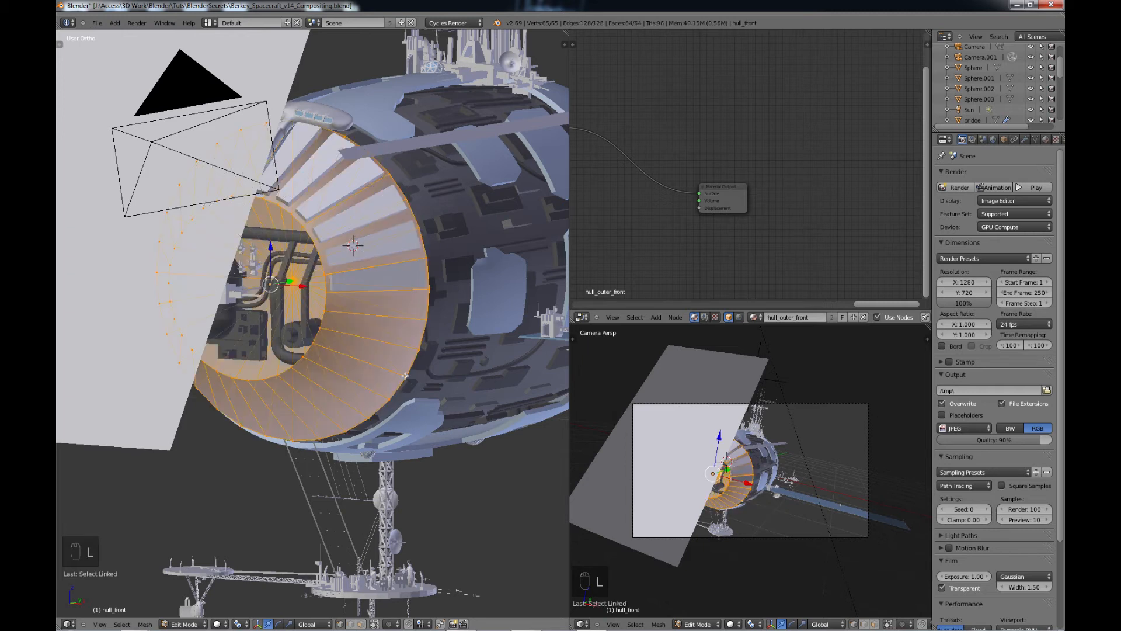
key("KP_3")
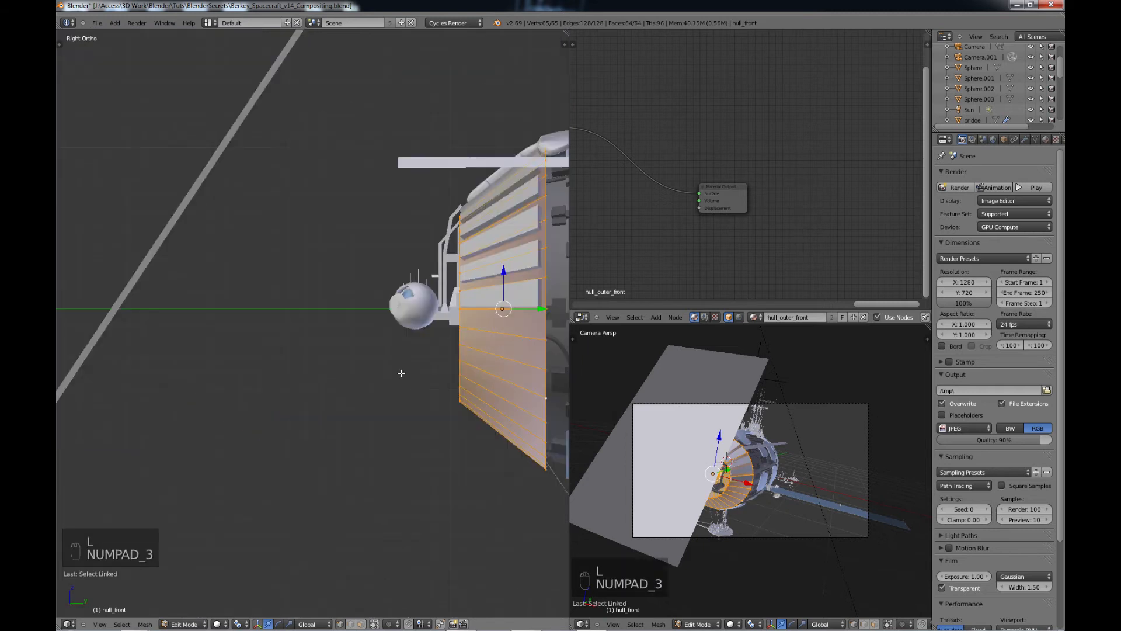
middle_click_drag(381, 339, 285, 274, "shift")
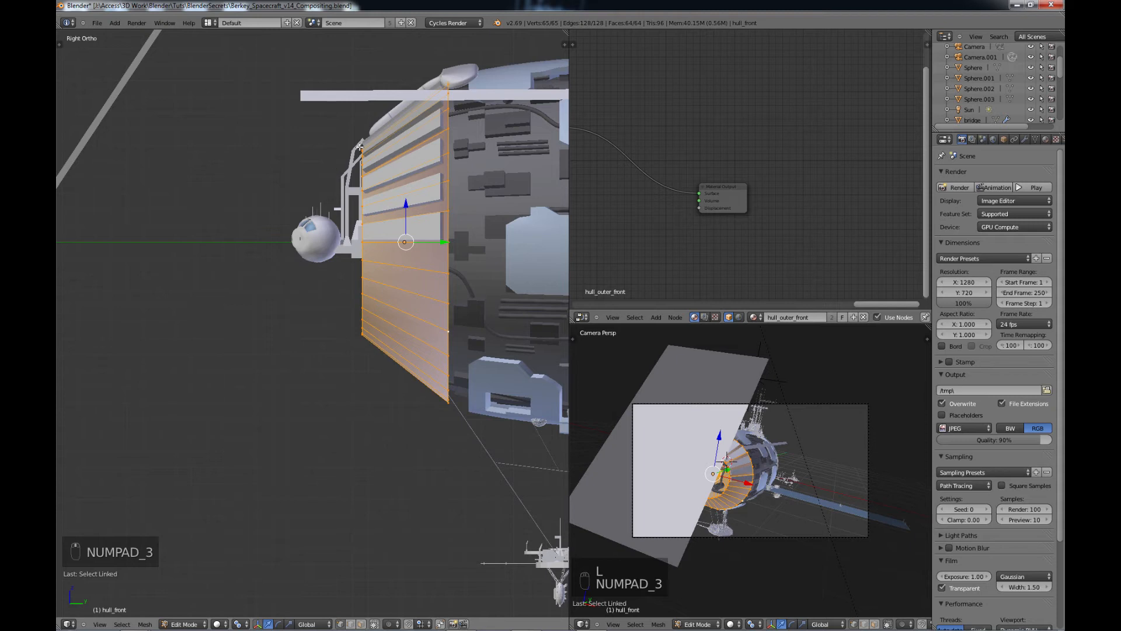
key("c")
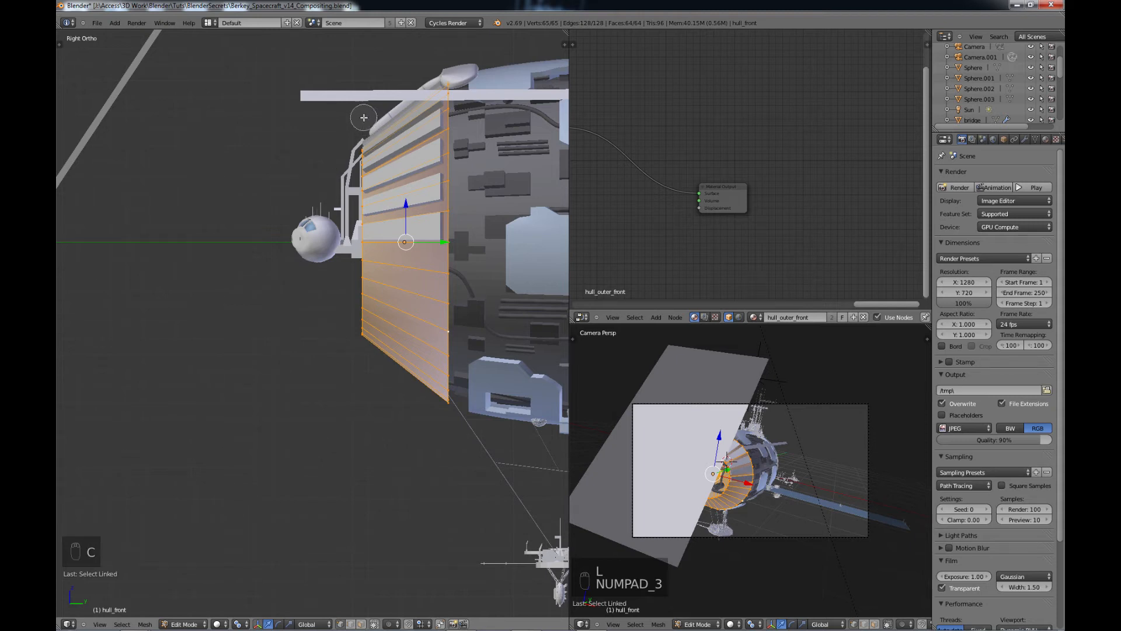
middle_click_drag(363, 117, 362, 357)
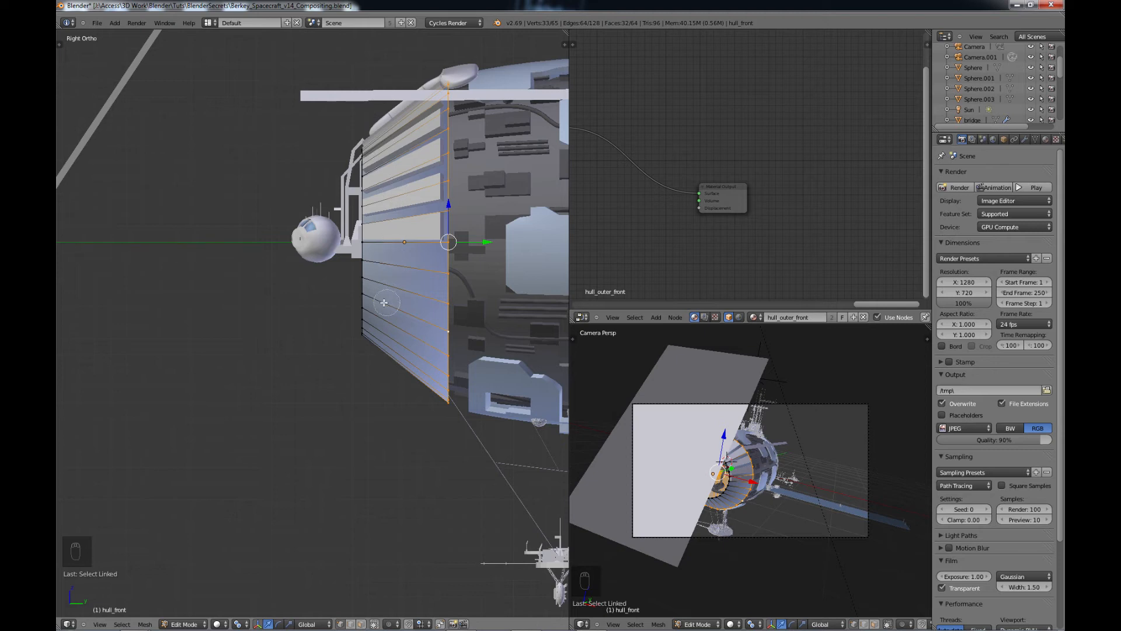
key("Escape")
mouse_move(332, 317)
middle_mouse_down()
mouse_move(289, 278)
mouse_move(380, 342)
middle_mouse_up()
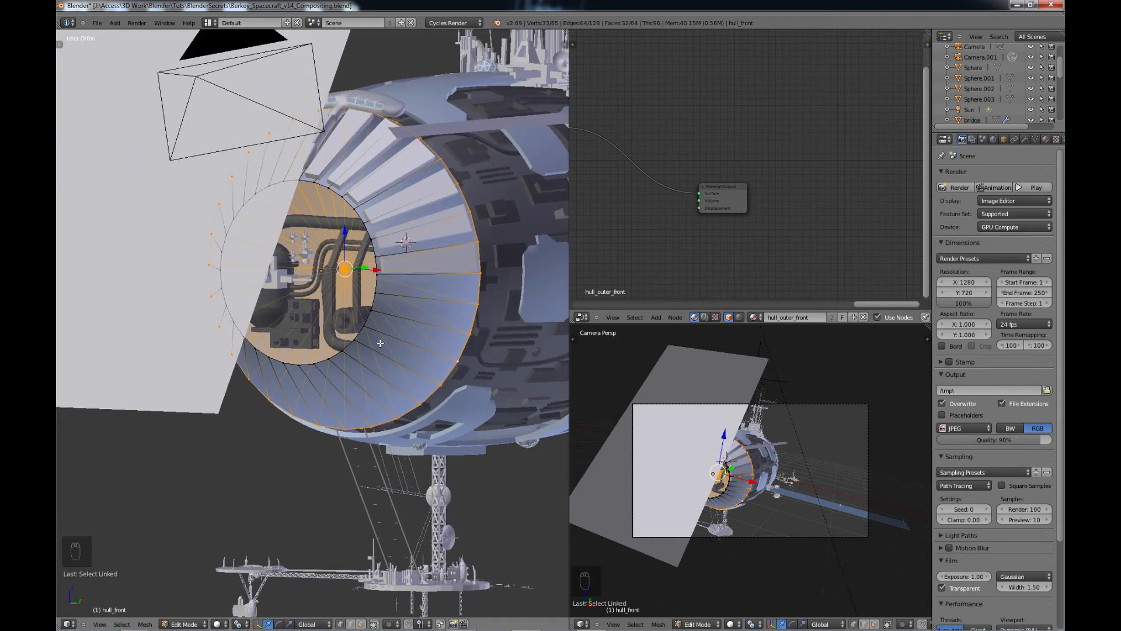
Add a second material slot using black_flat to hull_front, assign it to the selected inner cap faces and leave Edit Mode.
left_click(1045, 141)
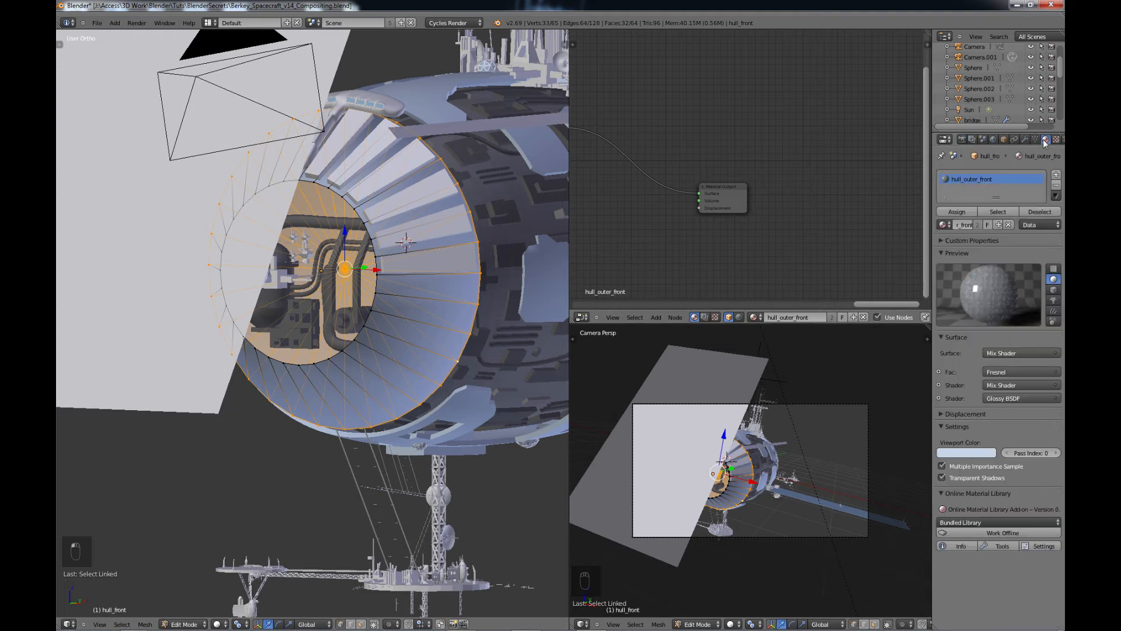
left_click(1056, 175)
left_click(944, 225)
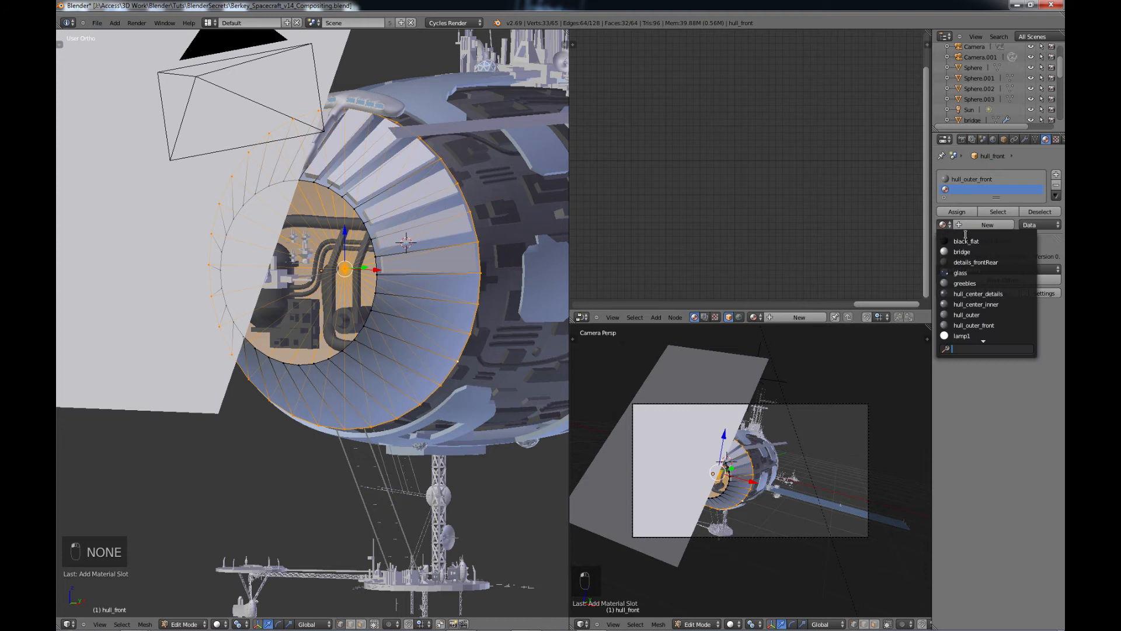
left_click(996, 240)
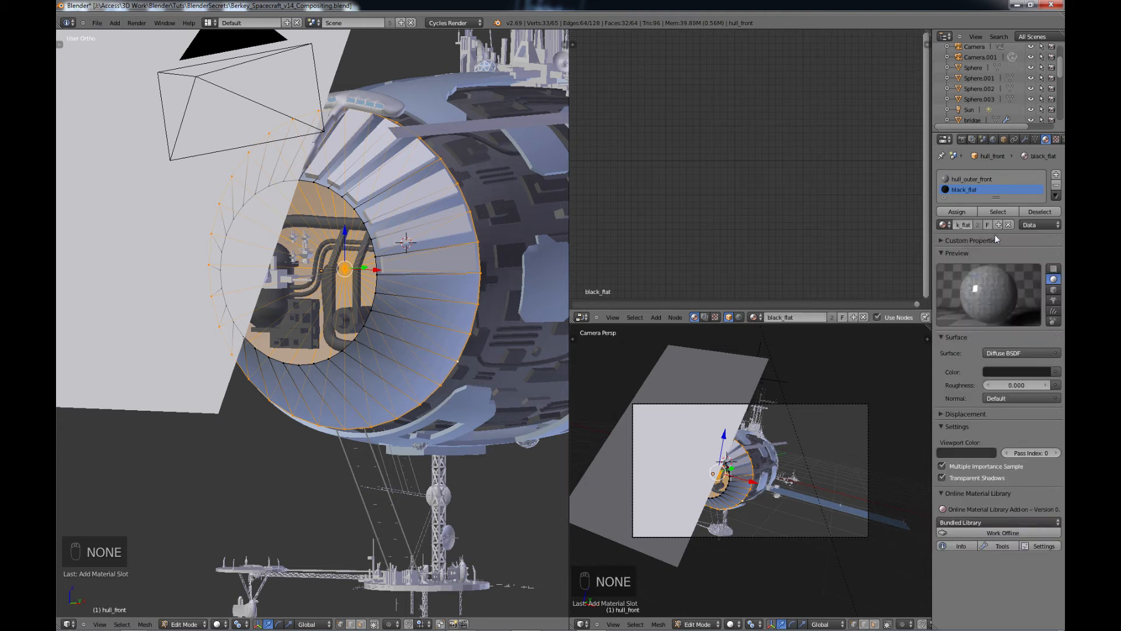
left_click(947, 213)
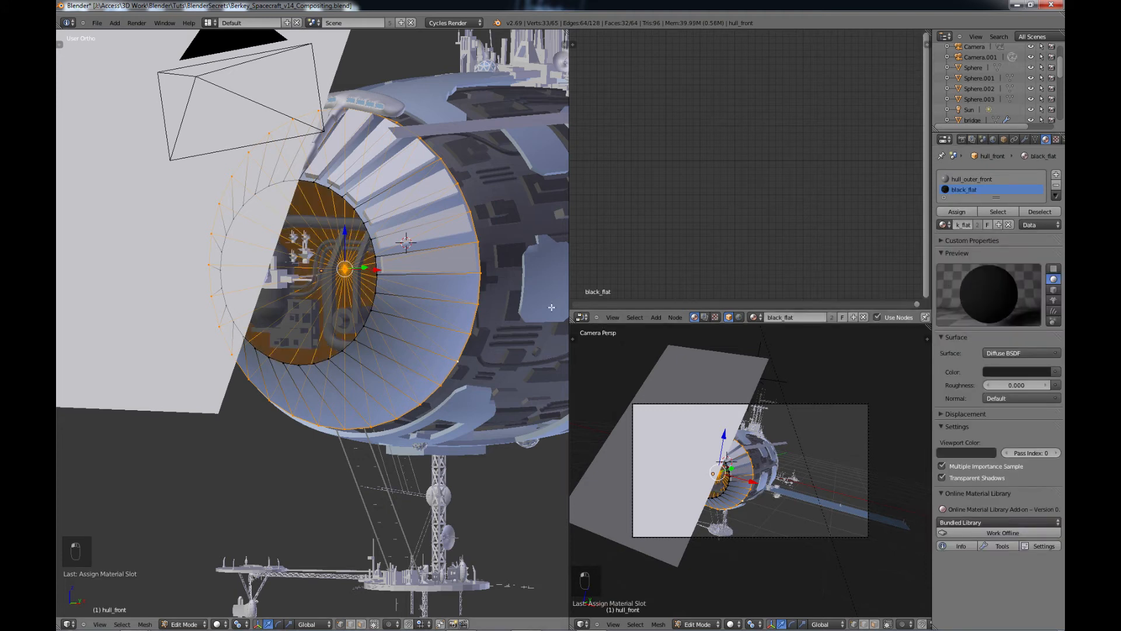
scroll(304, 279, "down", 2)
key("a")
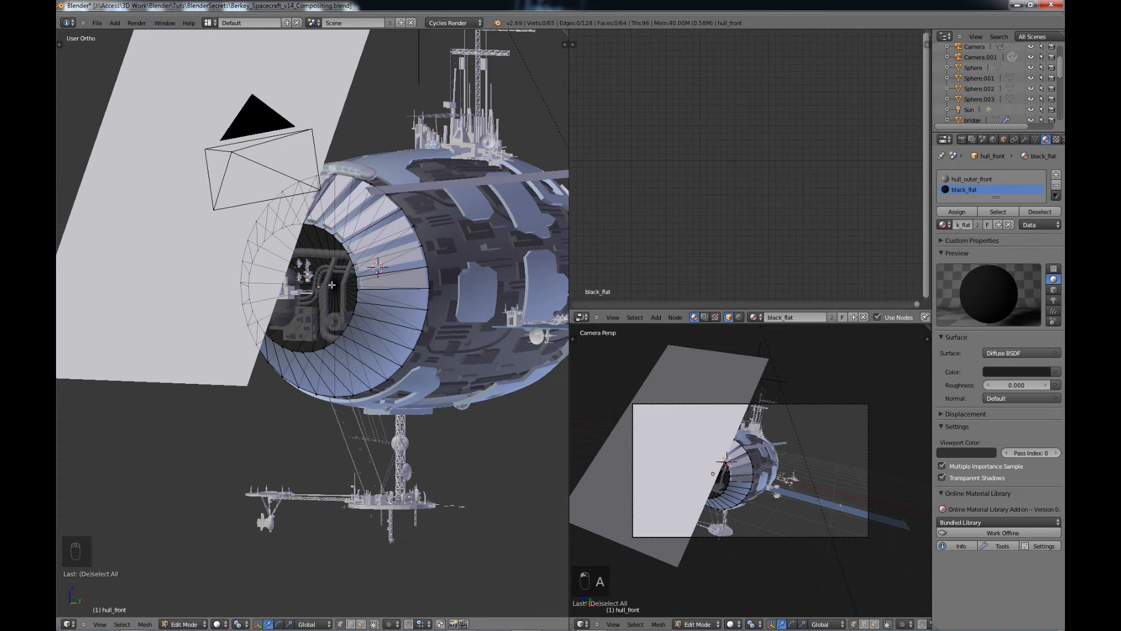
key("Tab")
Duplicate the lamp1 light plane, scale the copy down to about 40% and shift it slightly towards the spacecraft's front.
scroll(322, 310, "up", 2)
middle_click_drag(322, 310, 290, 329, "shift")
scroll(255, 352, "down", 2)
scroll(255, 353, "down", 2)
scroll(273, 347, "up", 2)
right_click(196, 235)
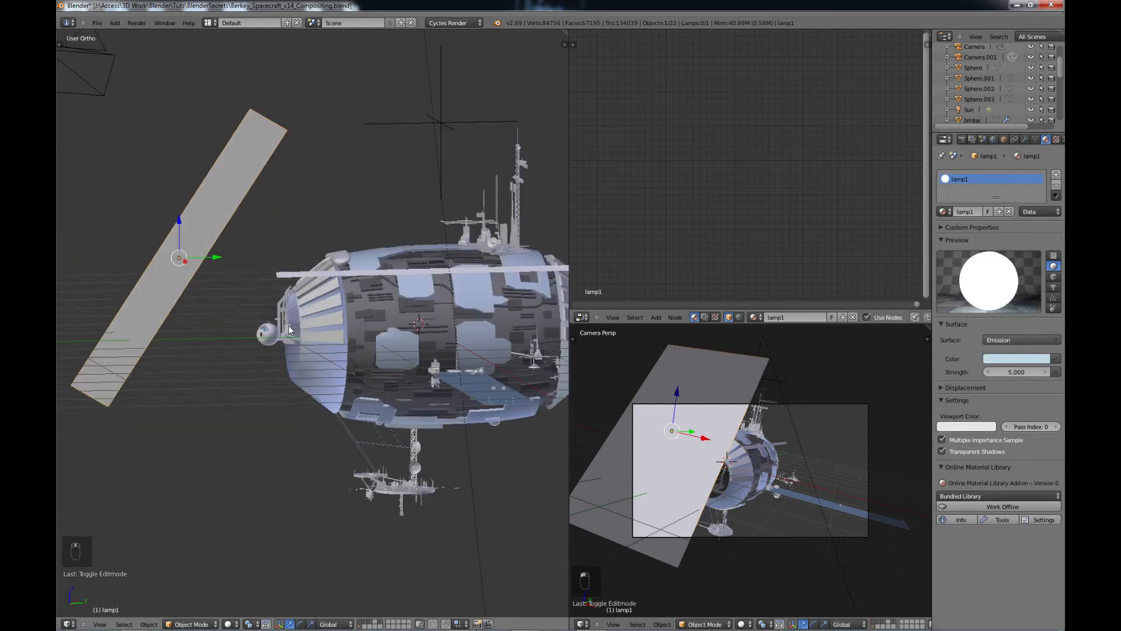
key("shift+d")
right_click(289, 329)
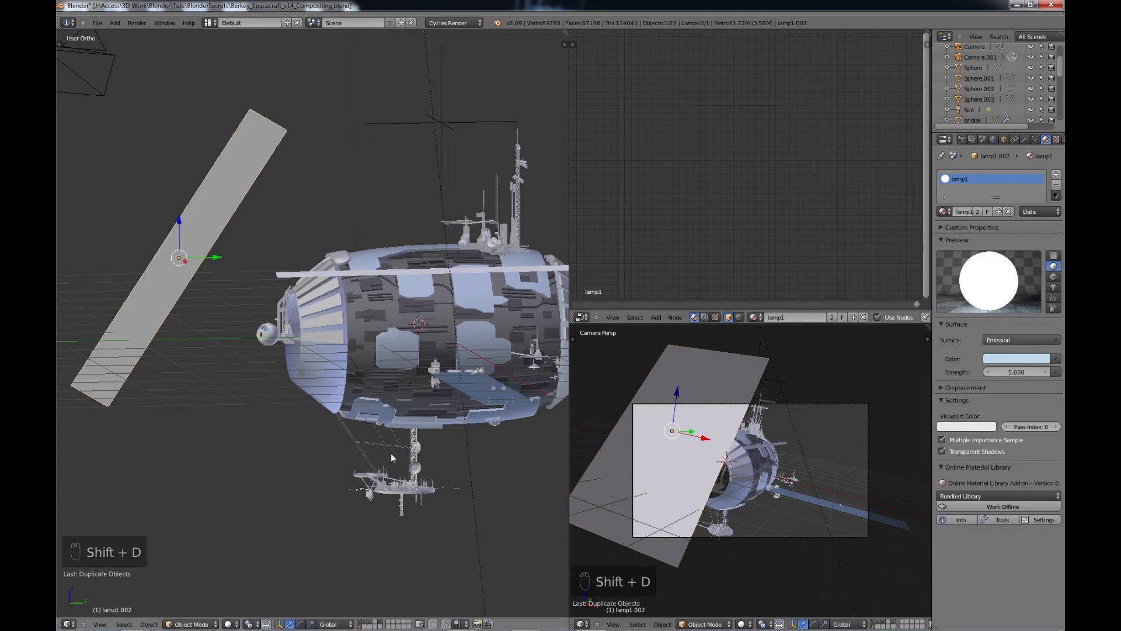
key("s")
left_click(234, 339)
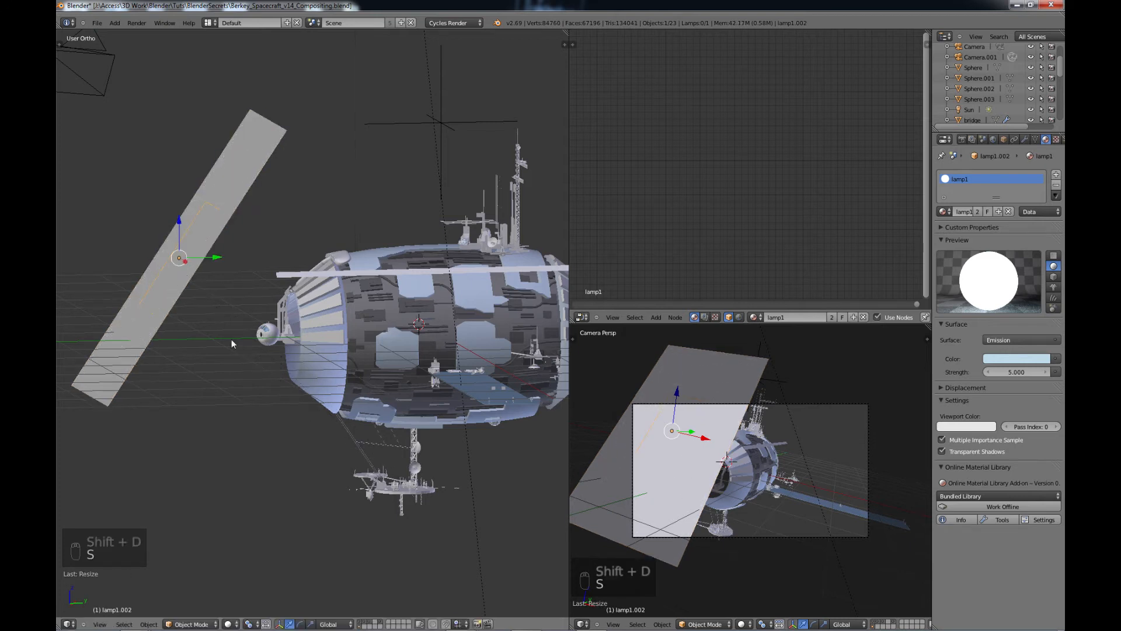
key("g")
left_click(227, 288)
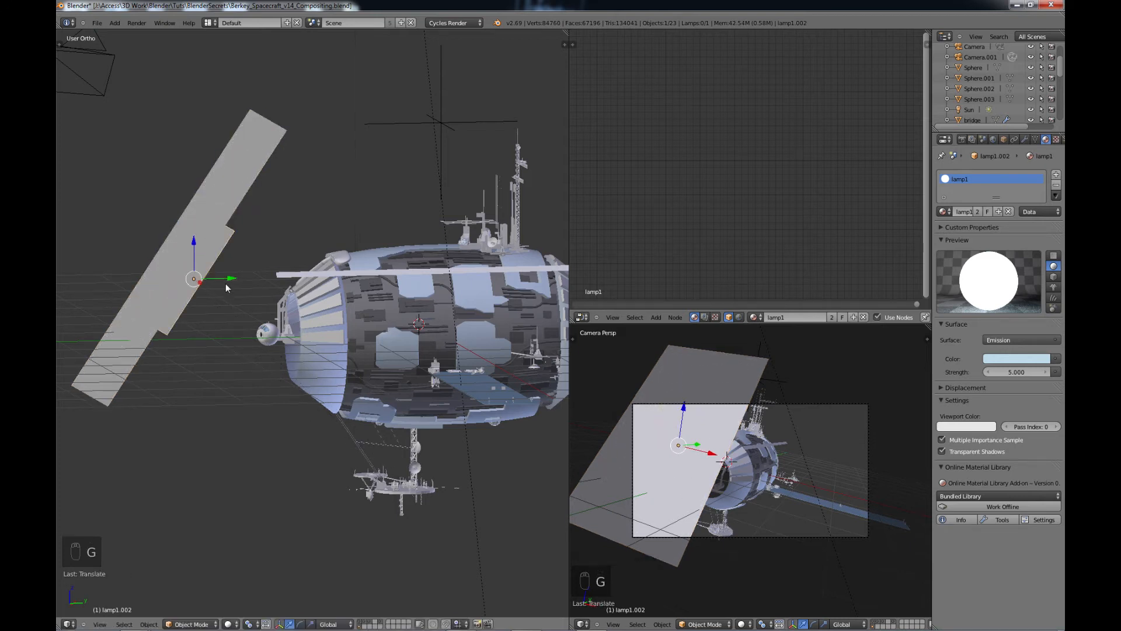
In right view, move the small light plane about 0.5 in Y and -0.5 in Z, rotate it about -13° and enlarge it about 1.15 times.
key("KP_3")
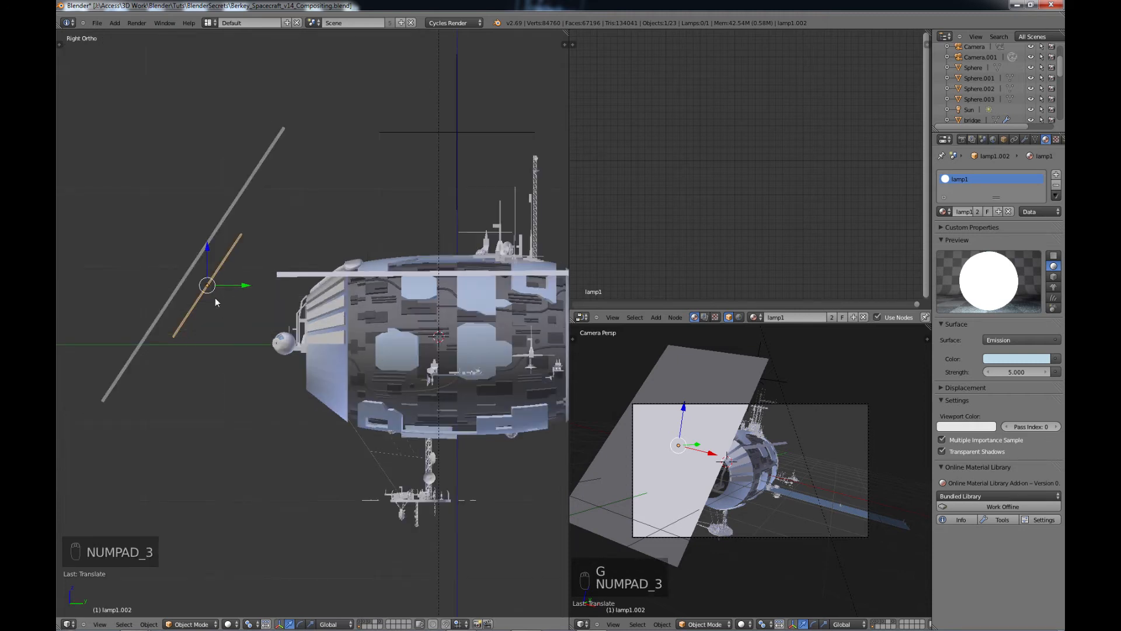
key("g")
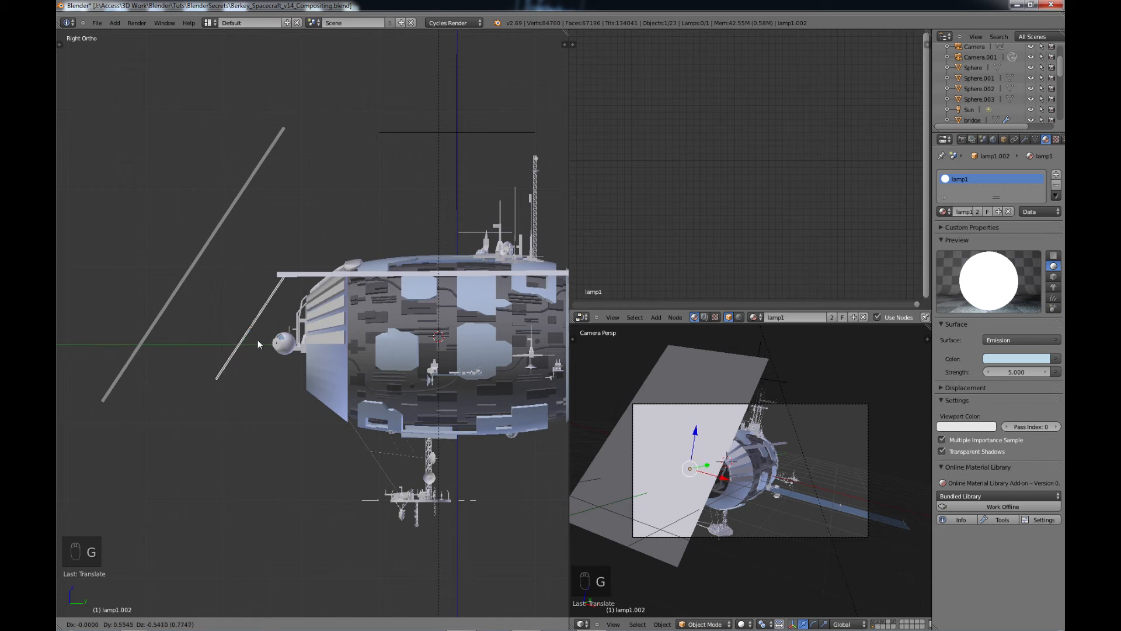
left_click(253, 341)
key("r")
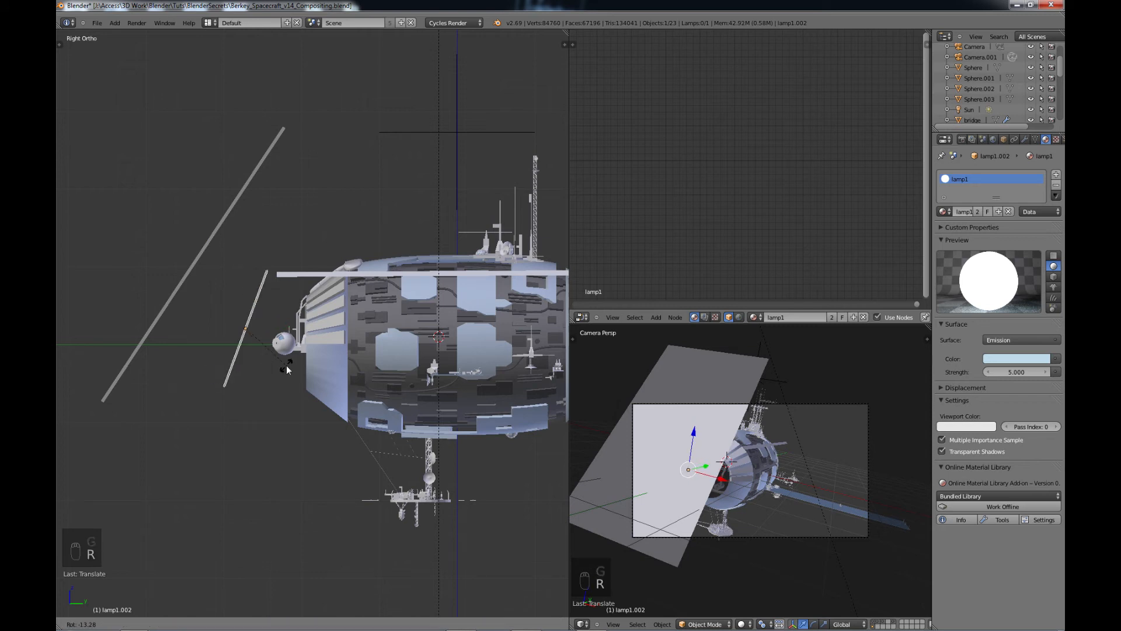
left_click(279, 383)
key("s")
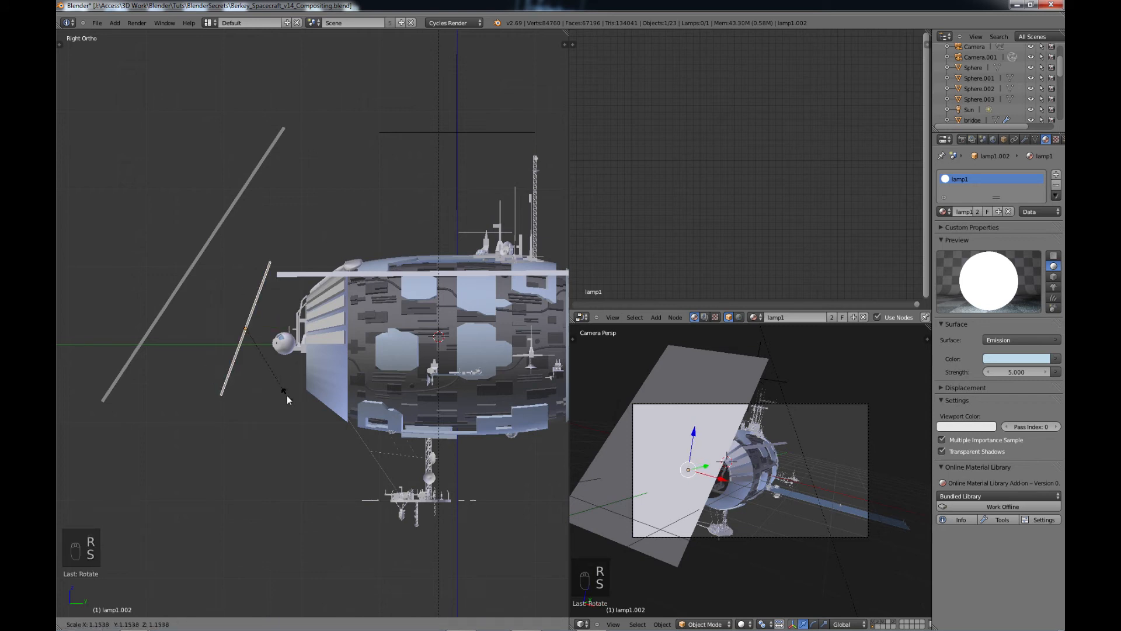
left_click(288, 397)
Give the small light plane its own copy of the lamp1 material named lamp3 and set its emission strength to 0.
middle_click_drag(265, 395, 307, 408)
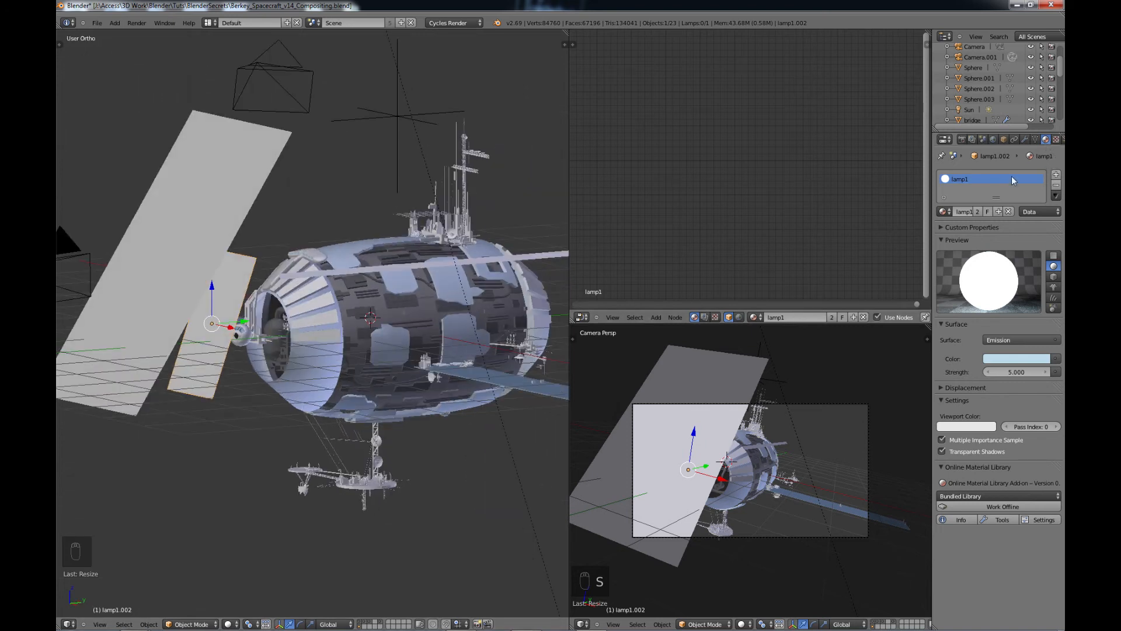
left_click(999, 211)
left_click(973, 212)
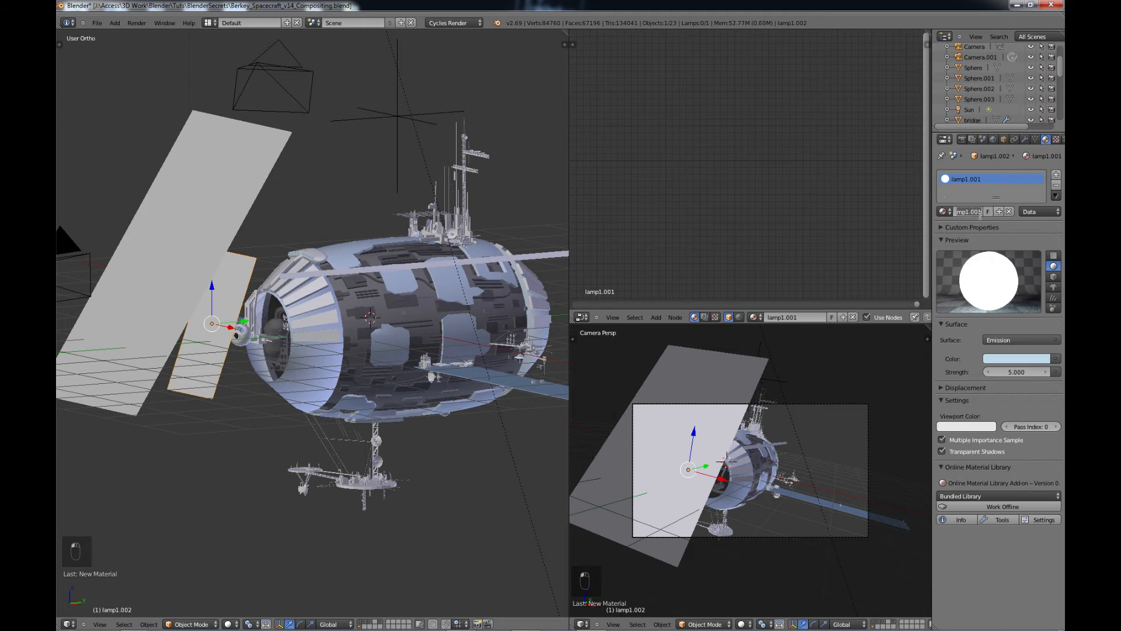
key("BackSpace")
left_click(1013, 372)
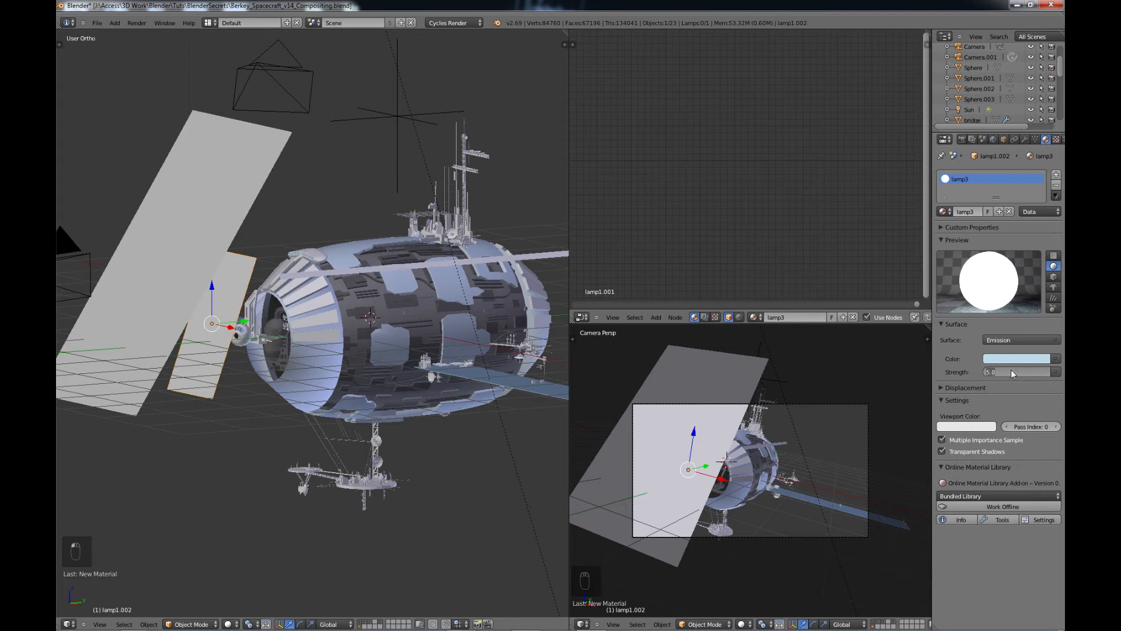
type("0")
key("Return")
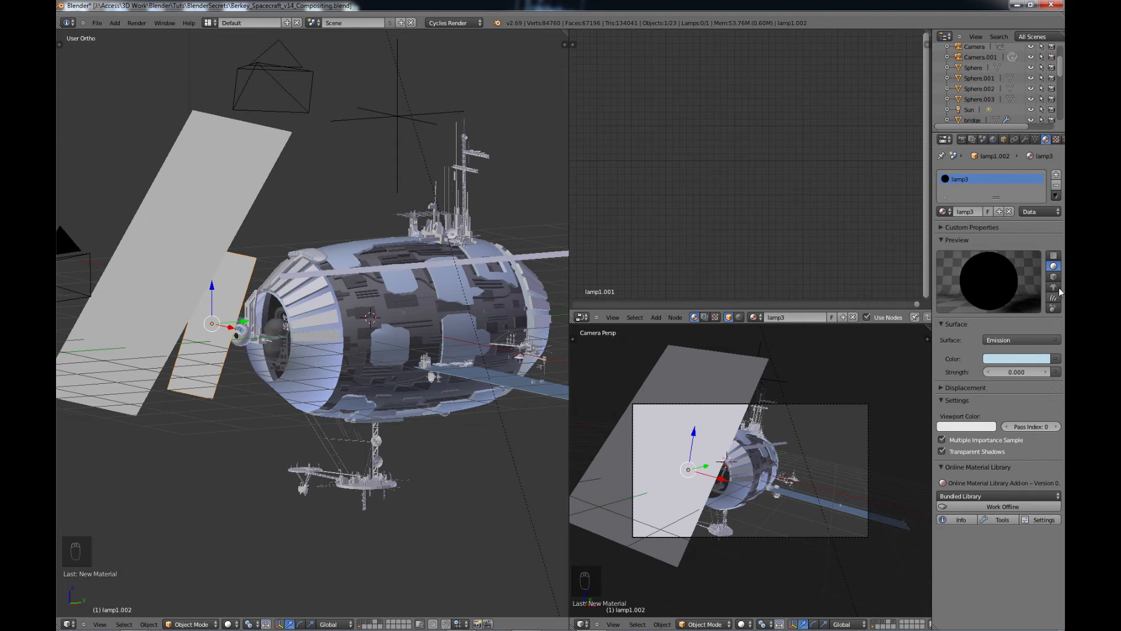
Check the small light plane's camera ray visibility and examine its placement in front of the hull opening from several angles.
left_click(1003, 138)
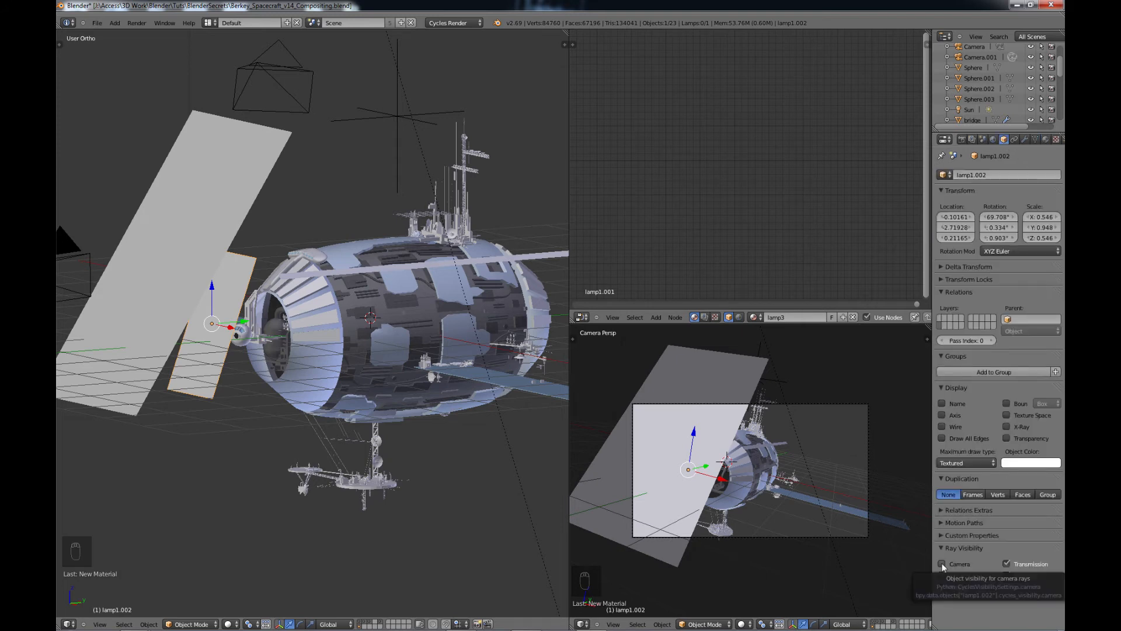
middle_click_drag(198, 360, 337, 410)
scroll(259, 391, "up", 2)
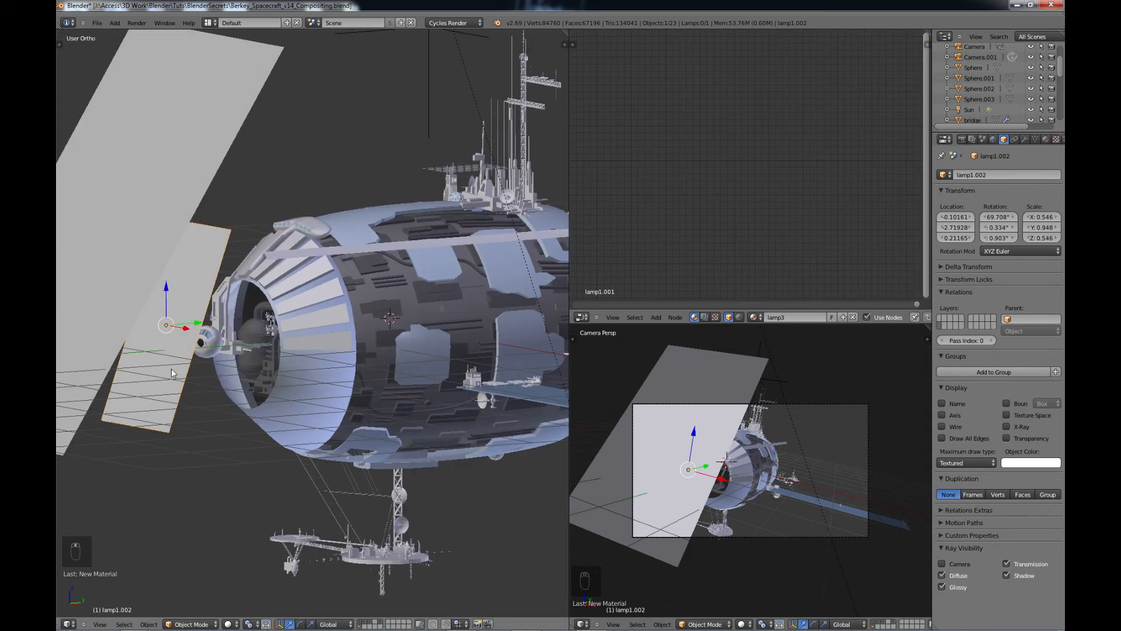
middle_click_drag(273, 385, 326, 409, "shift")
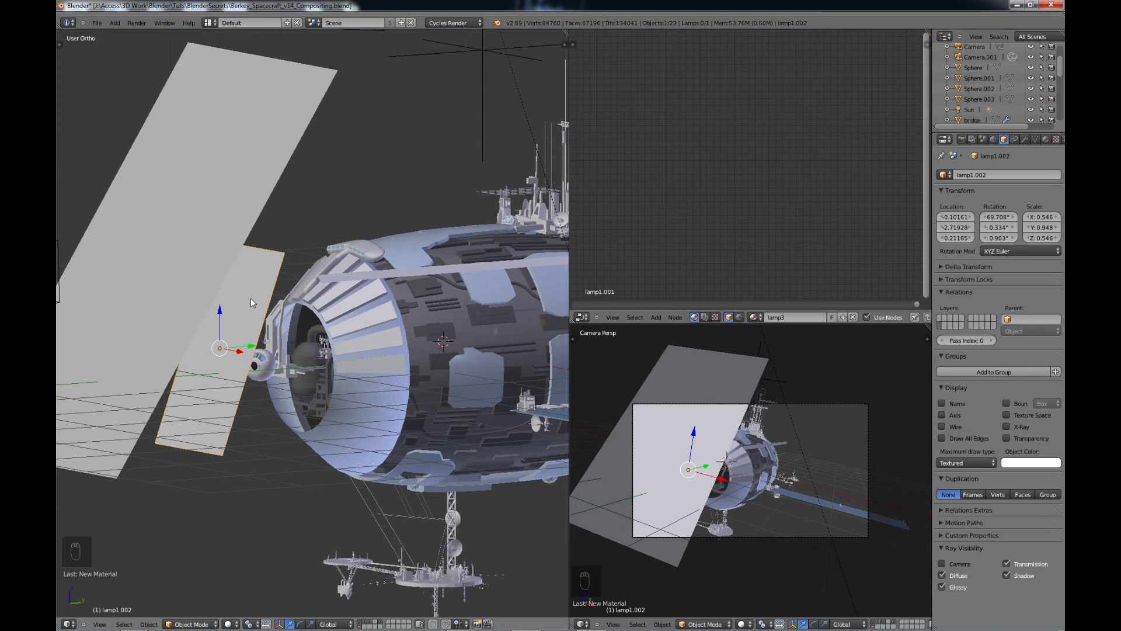
middle_click_drag(289, 378, 214, 397)
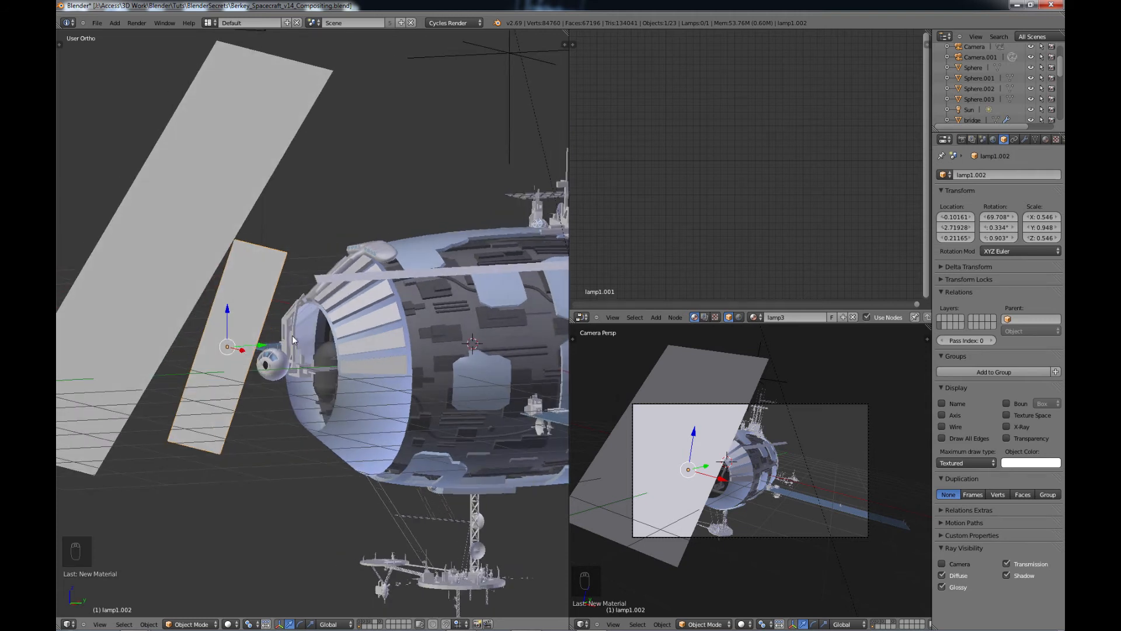
middle_click_drag(295, 340, 442, 307)
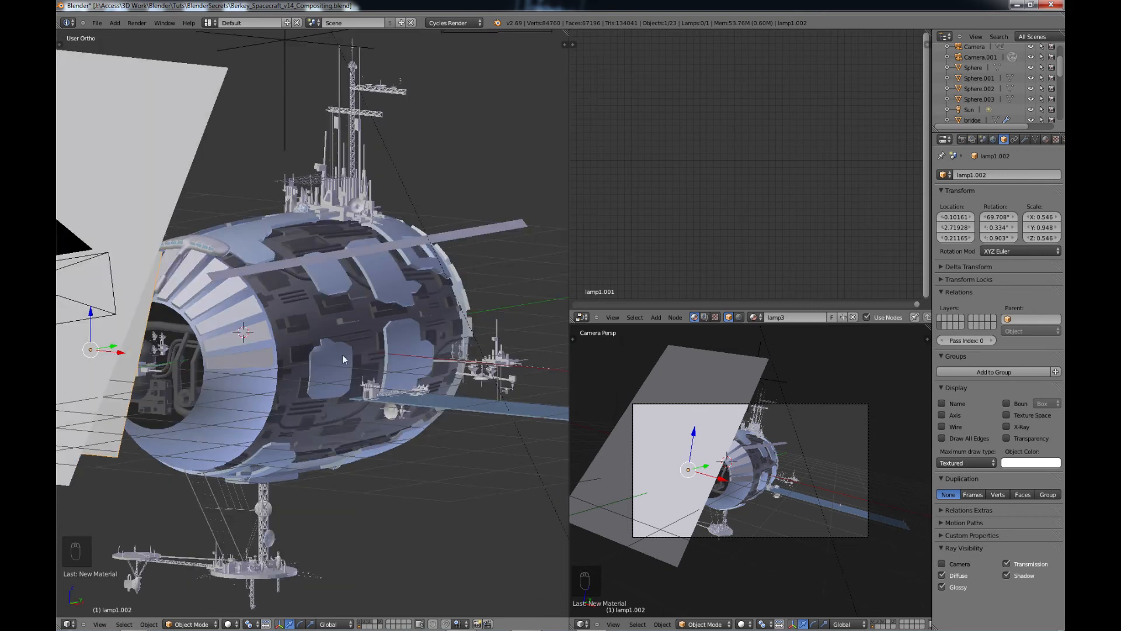
middle_click_drag(407, 353, 447, 341, "shift")
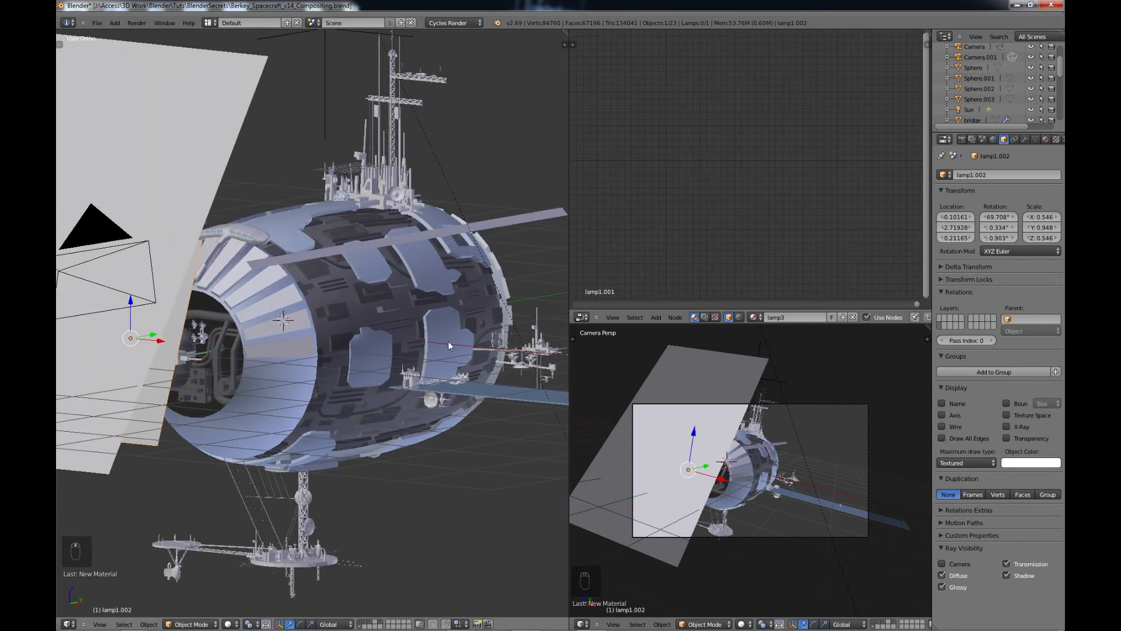
Apply the Full Global Illumination integrator preset to the scene's light paths in the render settings.
left_click(963, 140)
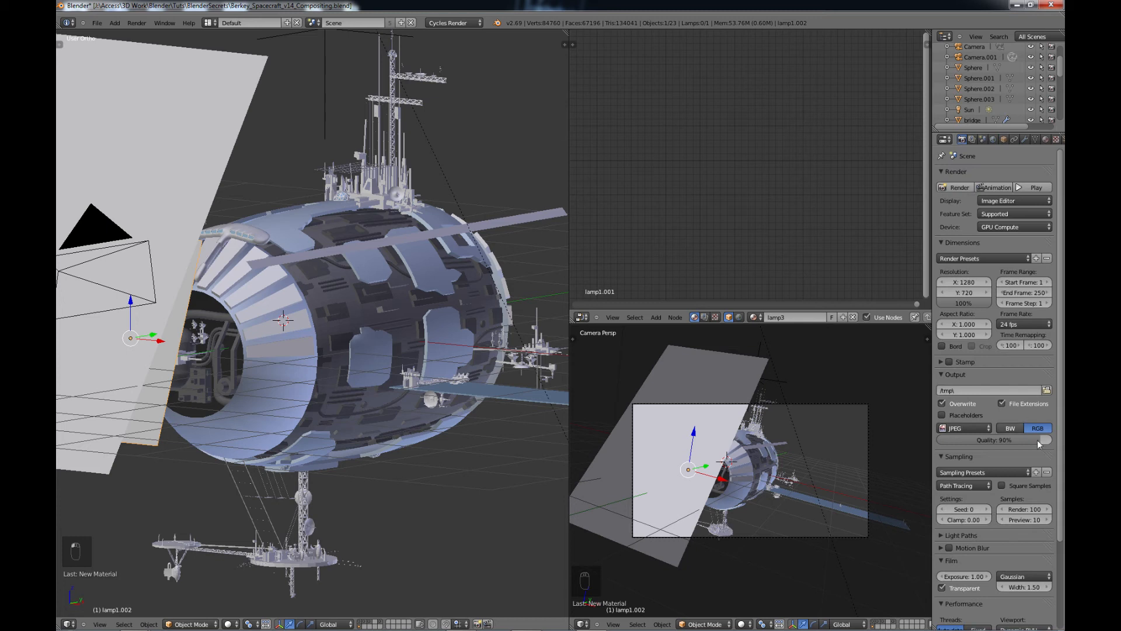
left_click_drag(1063, 420, 1062, 515)
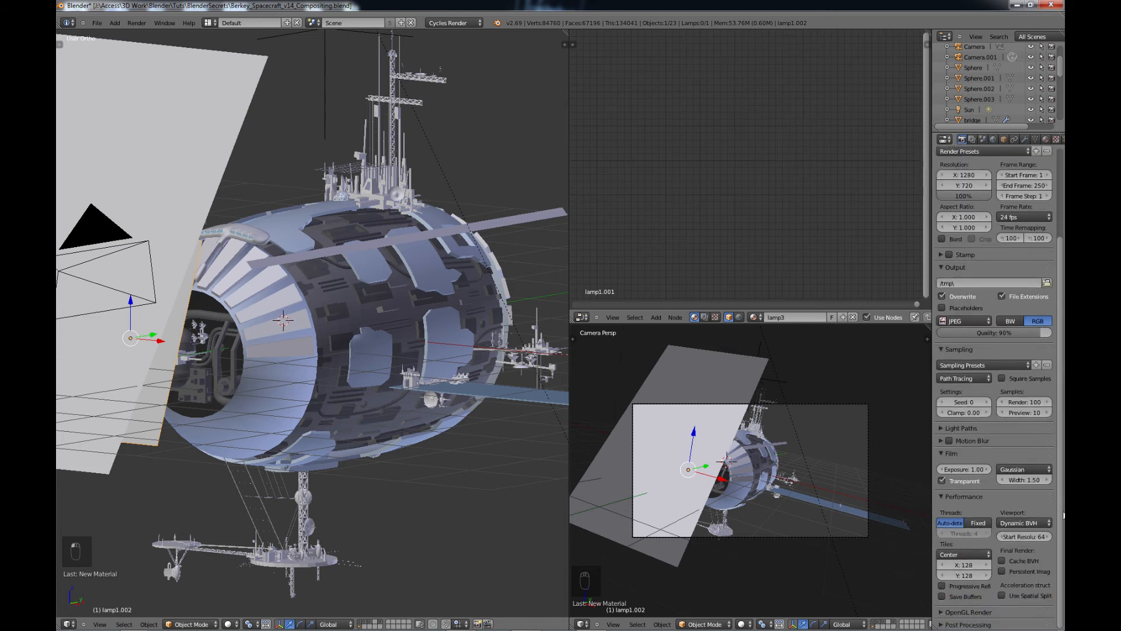
left_click(940, 428)
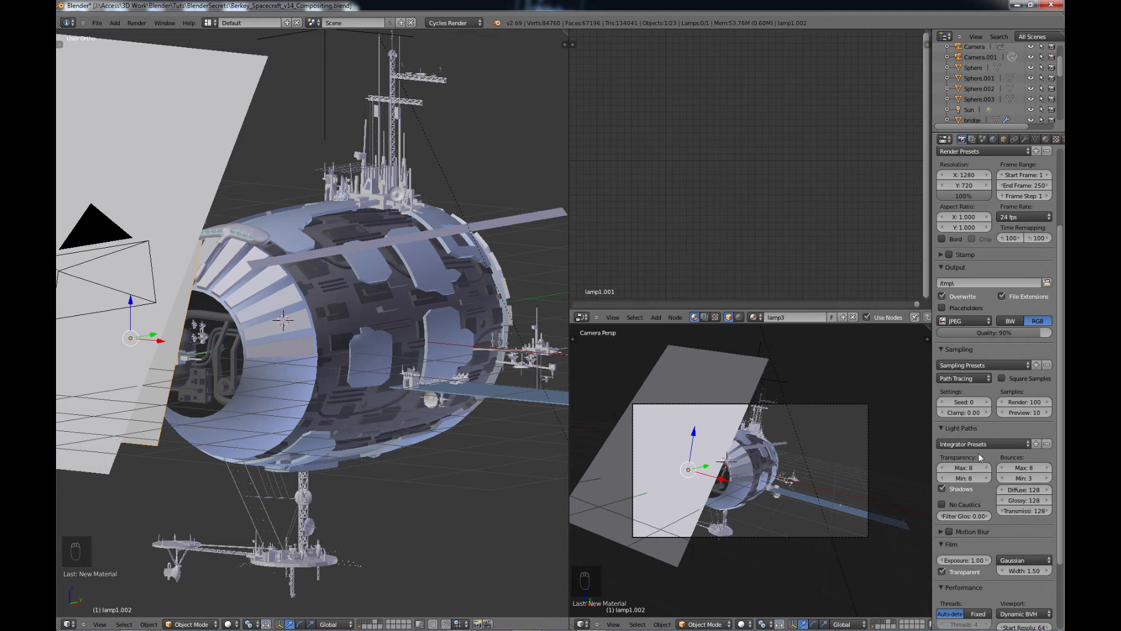
left_click(1024, 445)
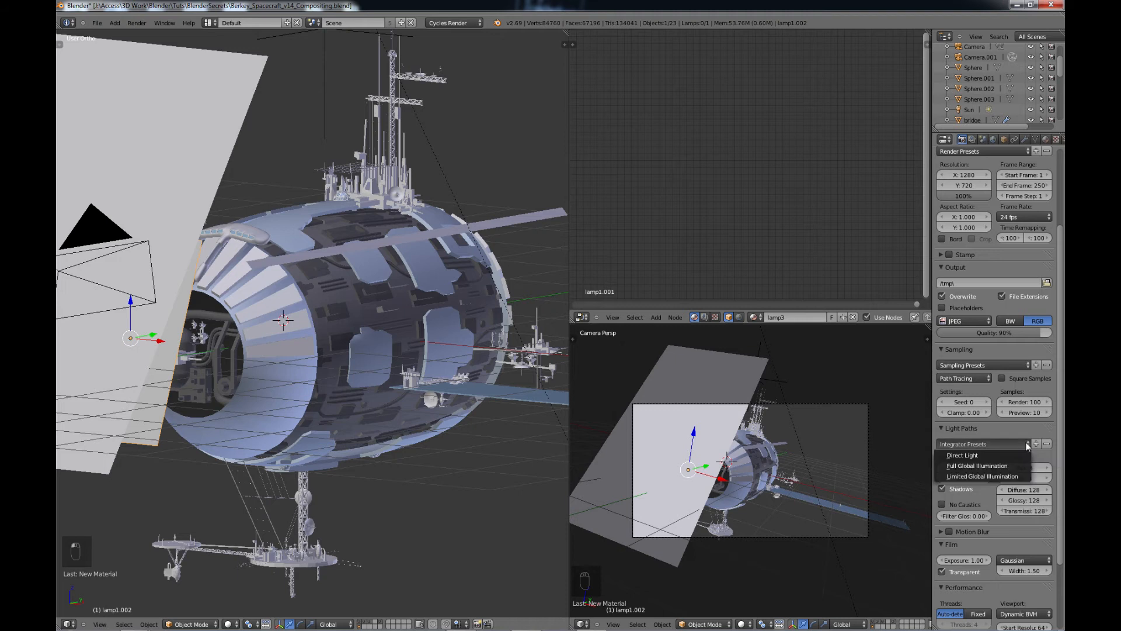
left_click(996, 466)
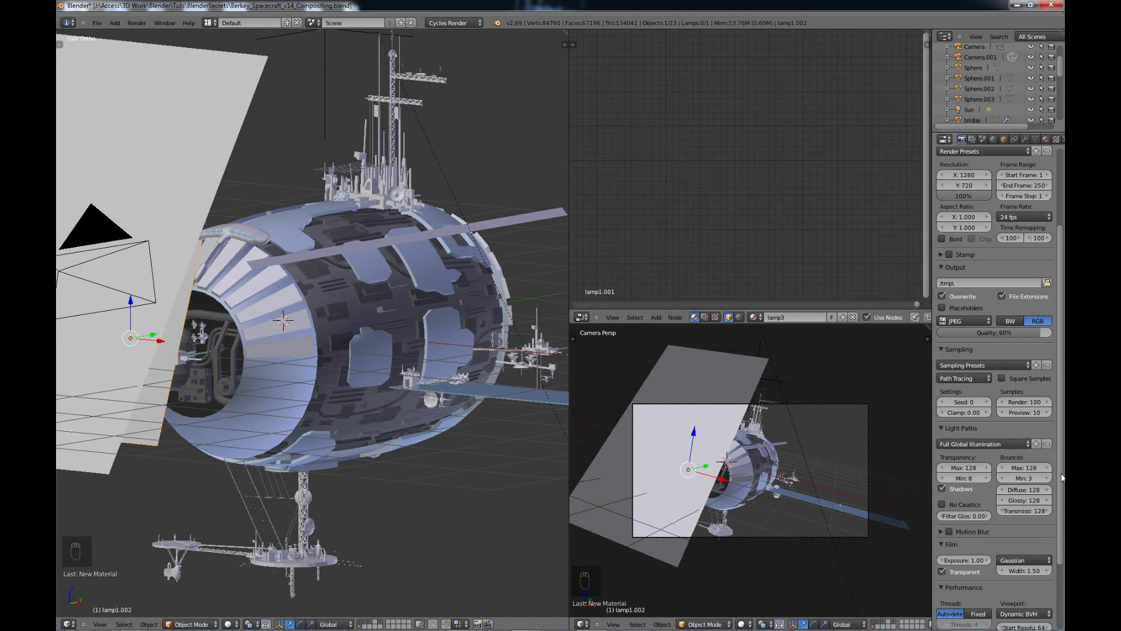
Set the pixel filter width in the render film settings to 0.01.
left_click_drag(1061, 477, 1056, 545)
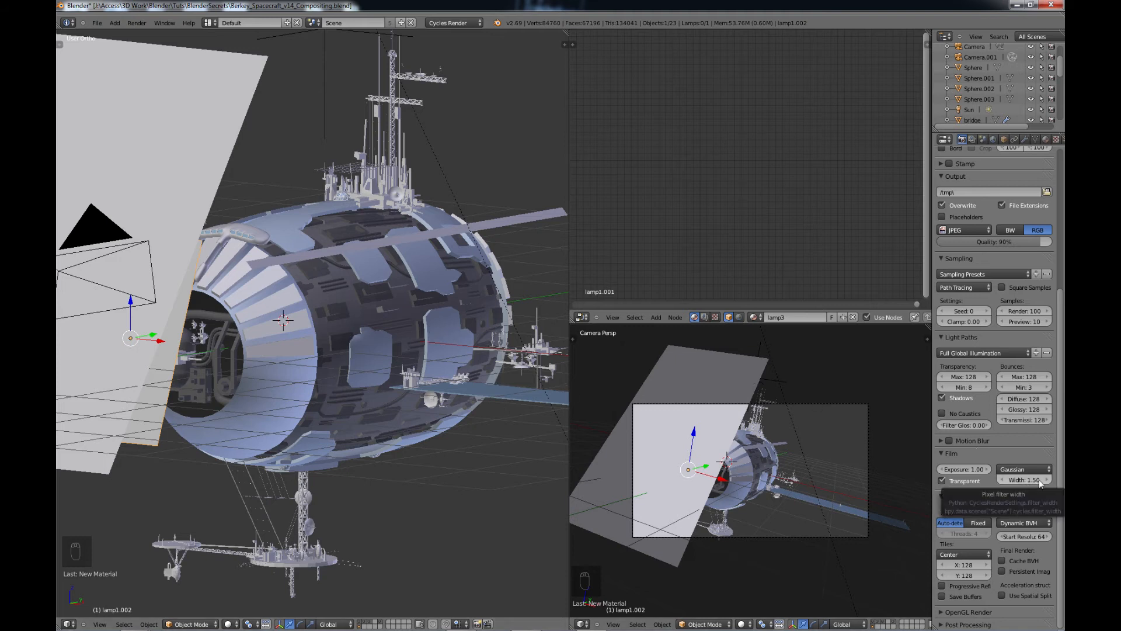
left_click_drag(1037, 484, 963, 479)
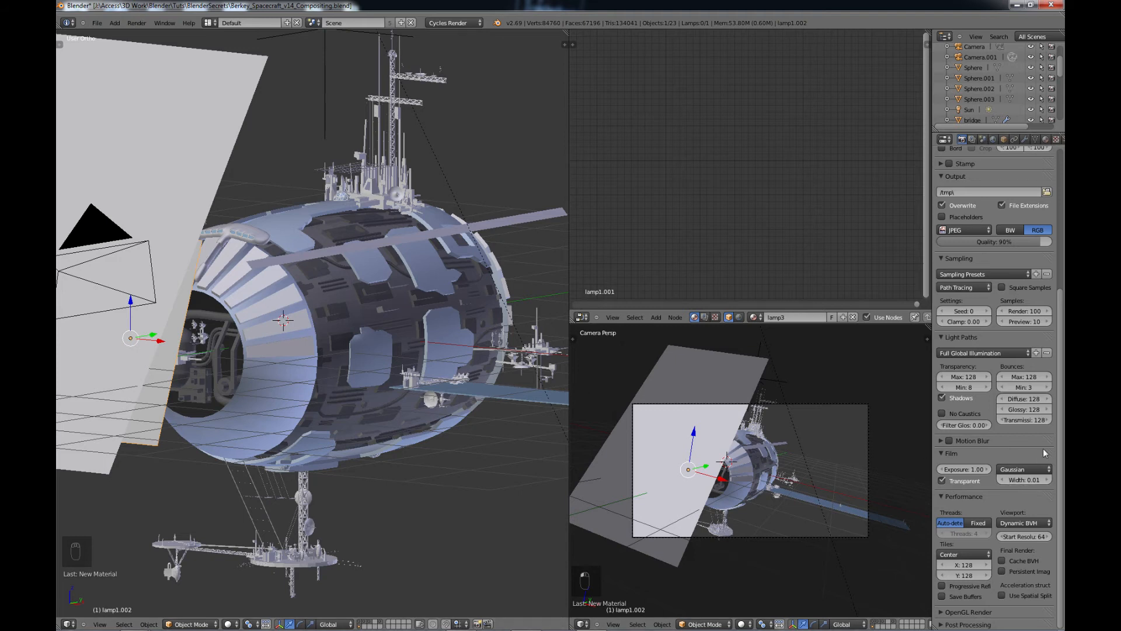
In front view, shift the large lamp1 light plane slightly in positive X to centre it on the hull.
scroll(394, 426, "down", 3)
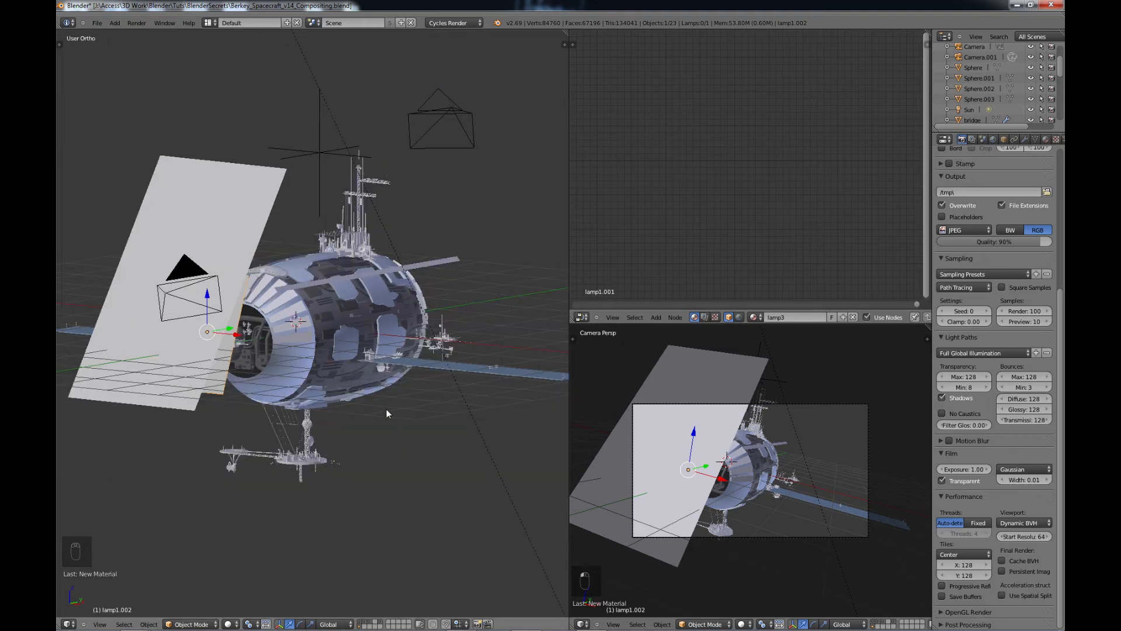
key("KP_1")
middle_click_drag(319, 327, 362, 397, "shift")
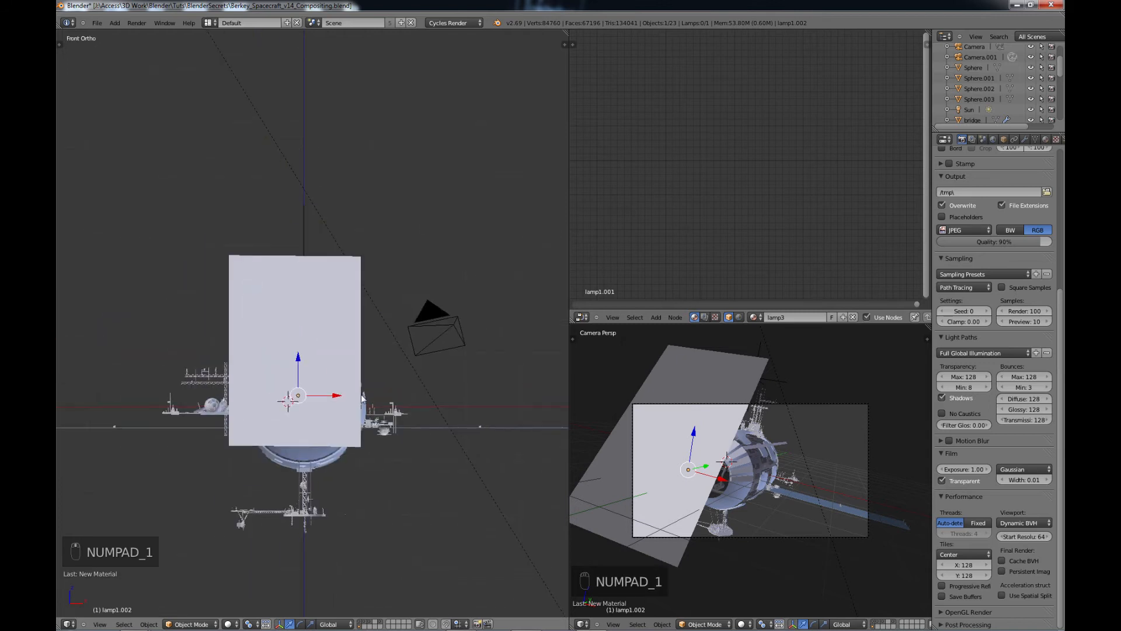
right_click(309, 334)
left_click_drag(335, 350, 338, 348)
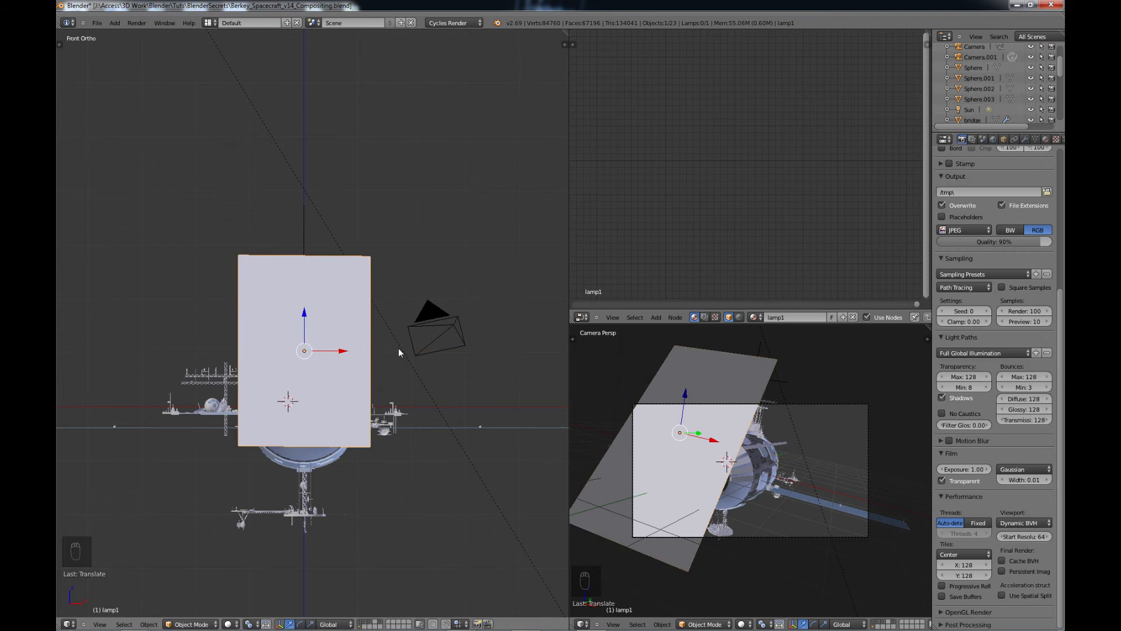
In front view, rotate the sun lamp roughly 15° to a steeper angle and reposition it above the light planes.
right_click(321, 193)
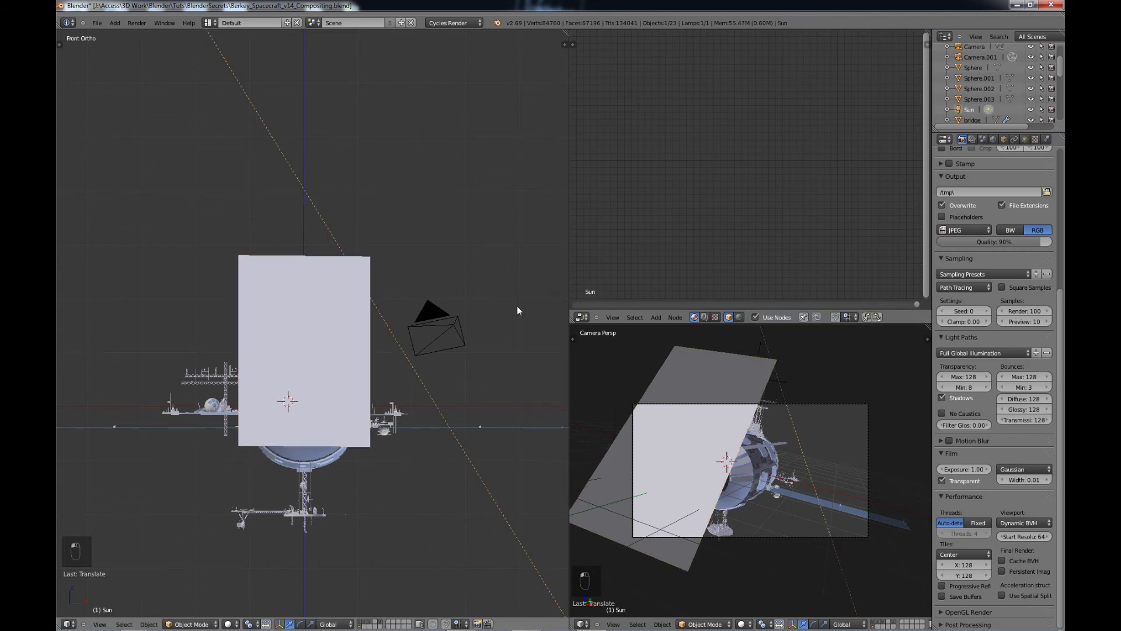
key("r")
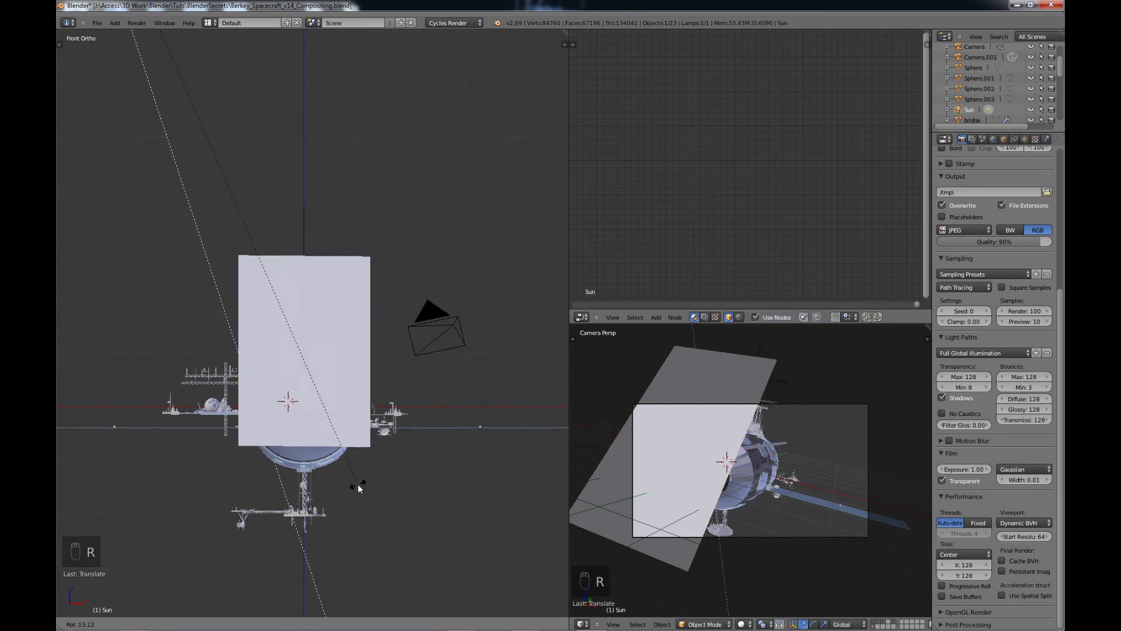
left_click(331, 488)
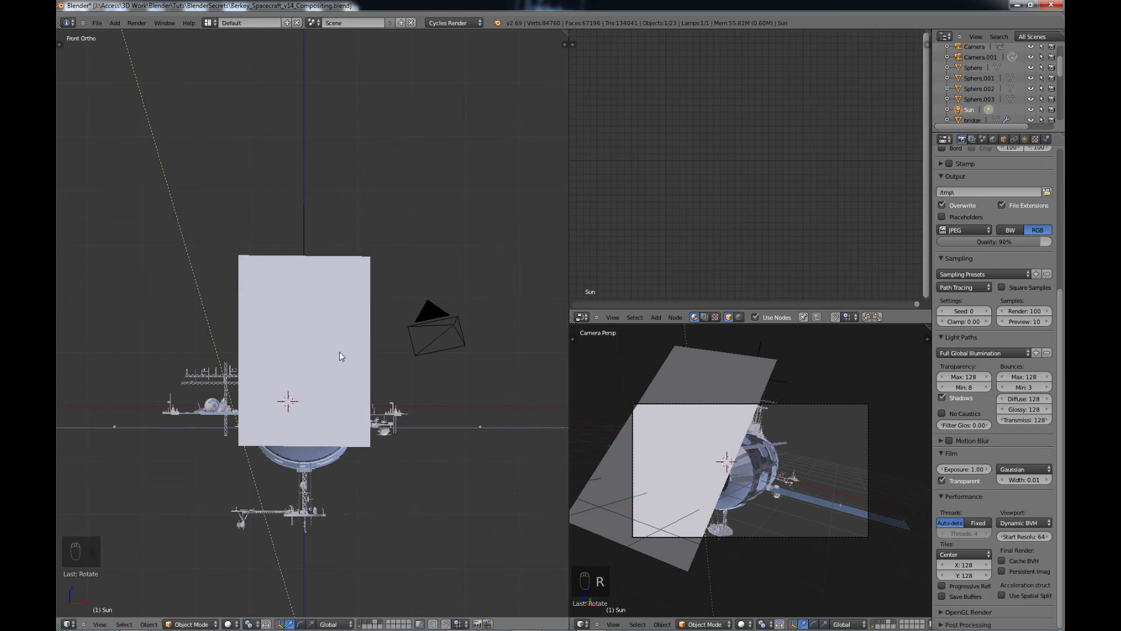
key("g")
left_click(502, 565)
key("g")
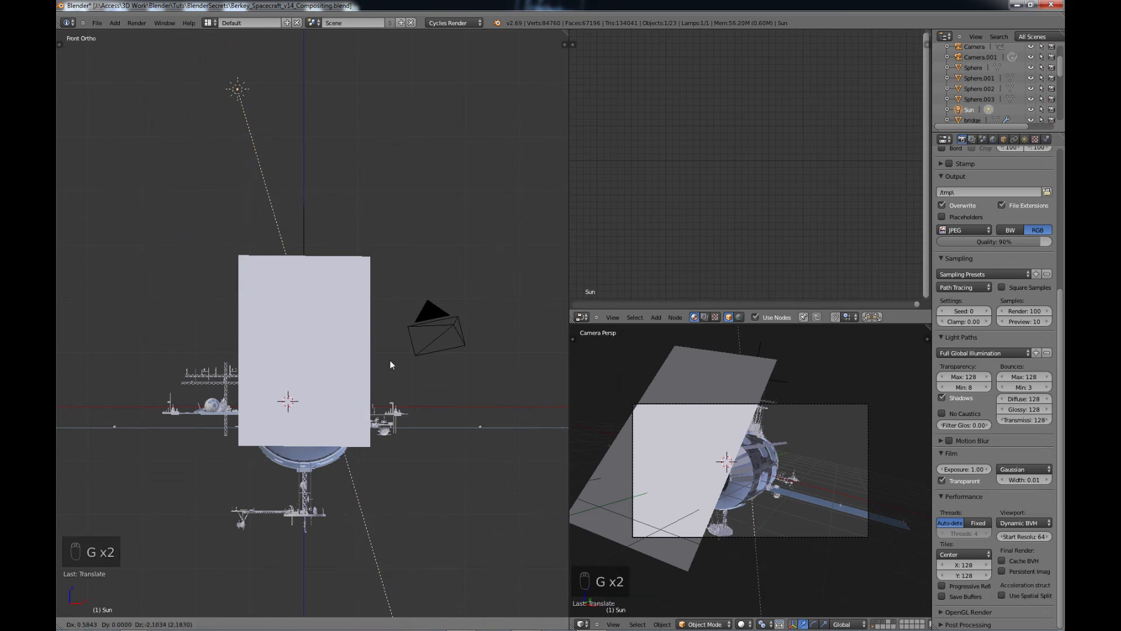
left_click(380, 342)
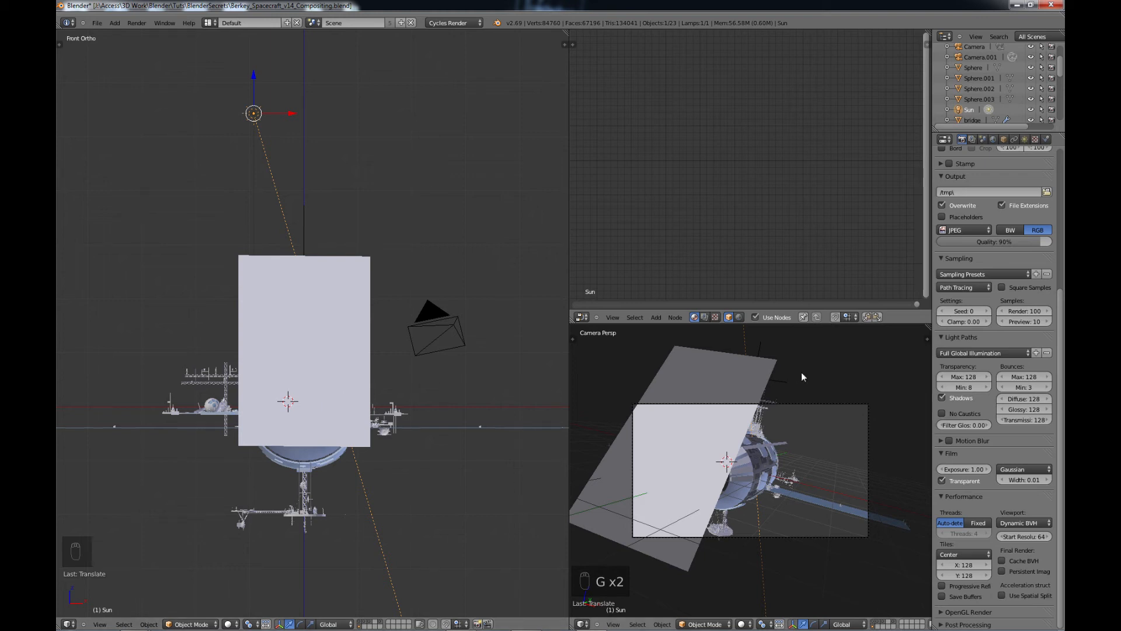
Select the greebles object on top of the hull and display its material properties.
mouse_move(376, 363)
middle_mouse_down()
mouse_move(344, 394)
mouse_move(391, 379)
mouse_move(369, 373)
middle_mouse_up()
scroll(373, 376, "up", 6)
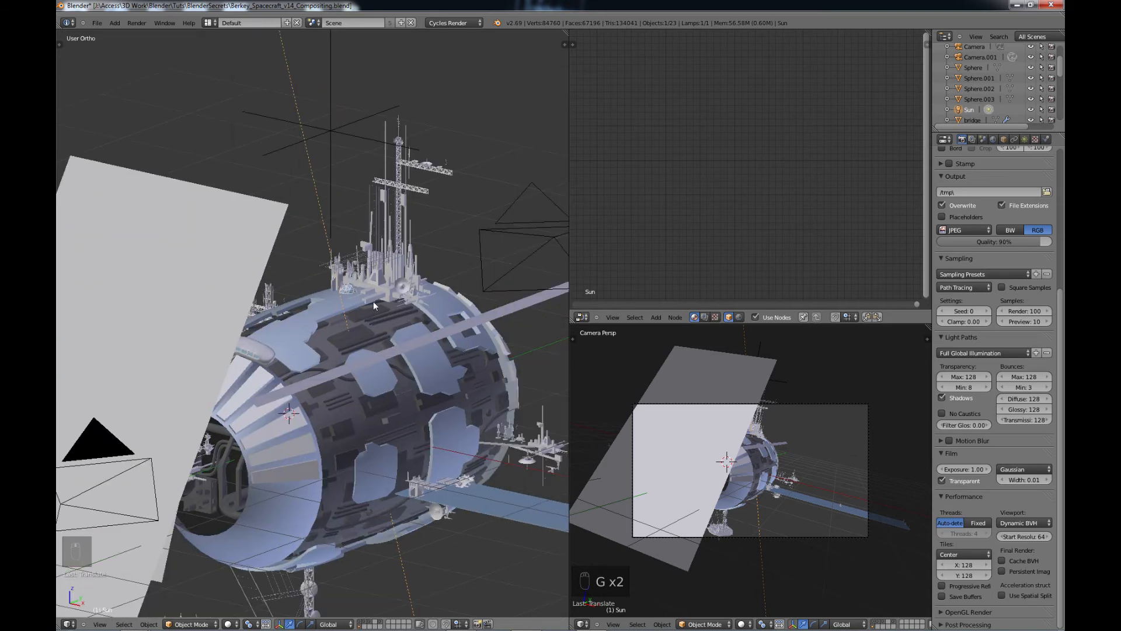
middle_click_drag(373, 301, 324, 282)
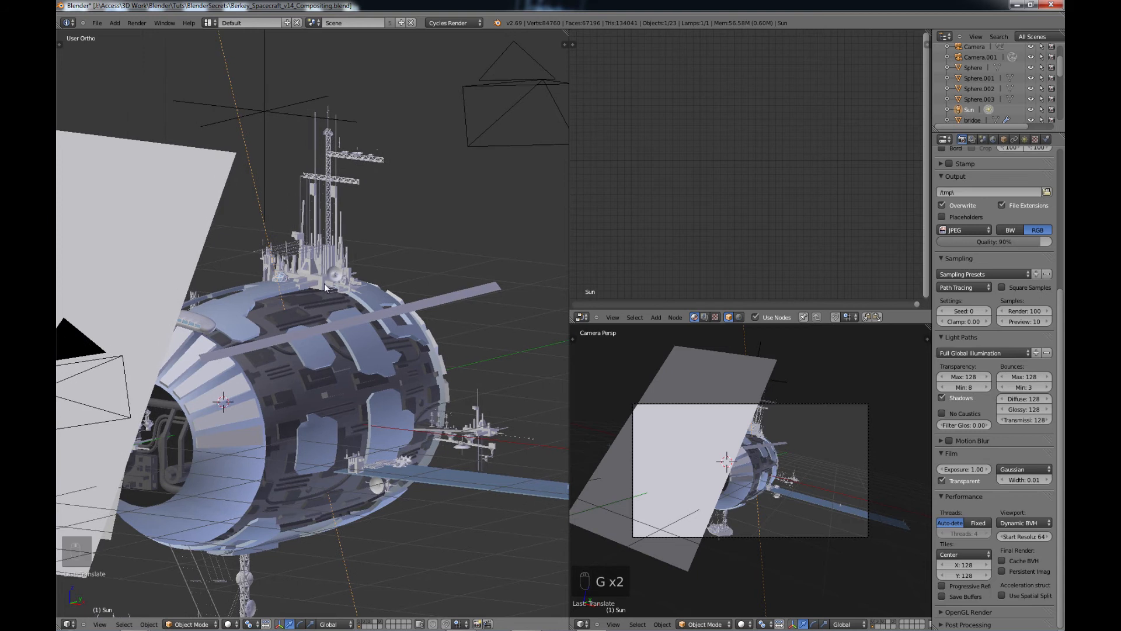
right_click(328, 226)
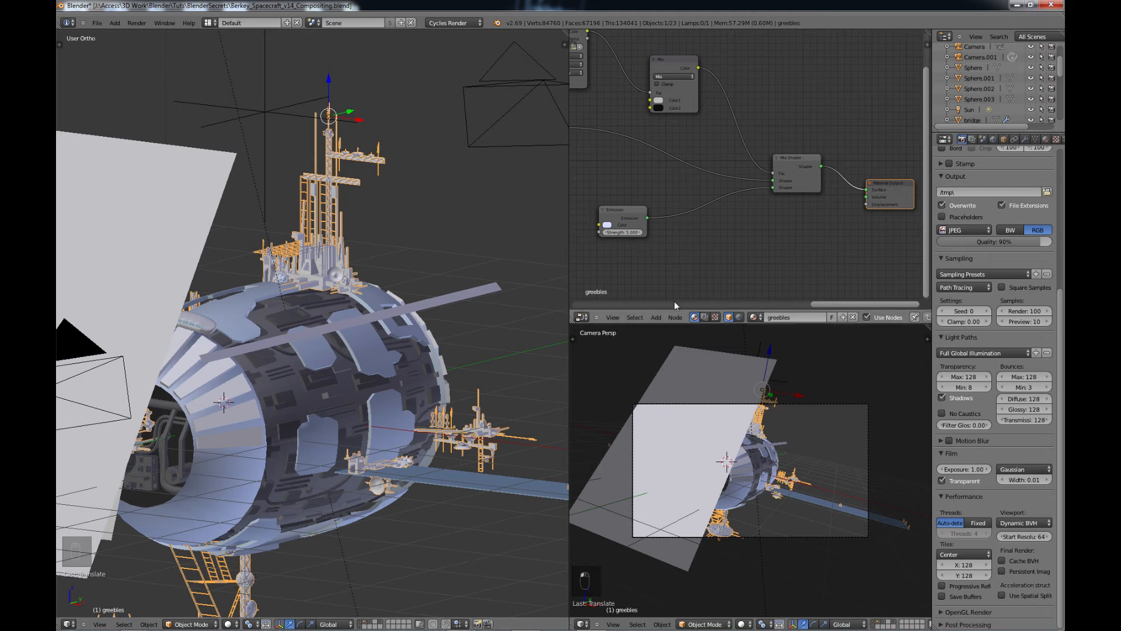
left_click(578, 318)
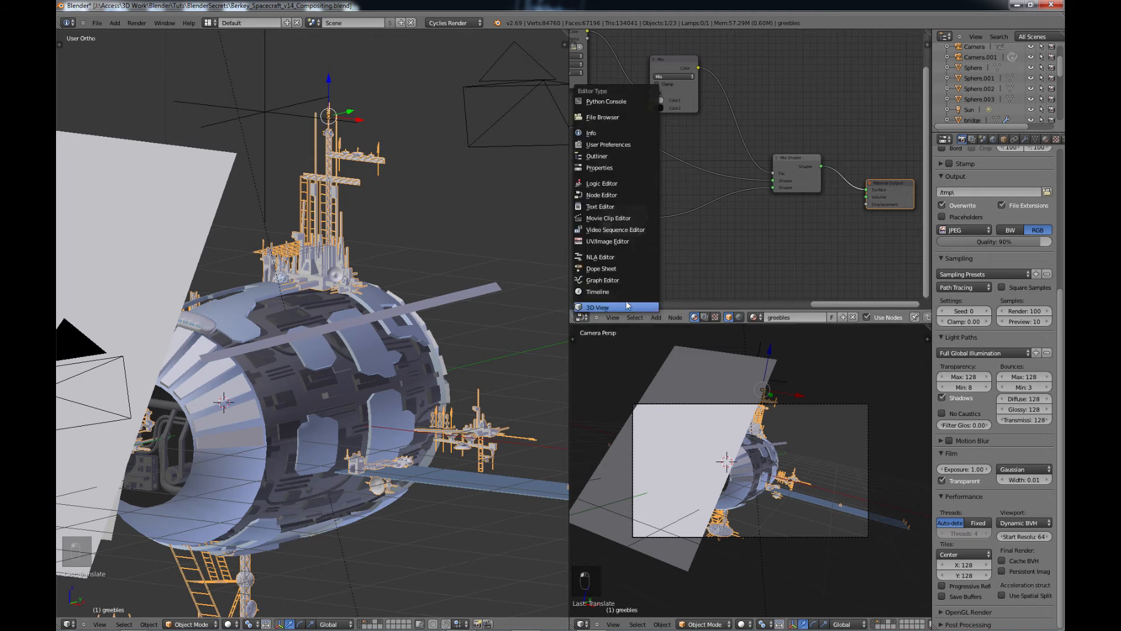
left_click(1046, 140)
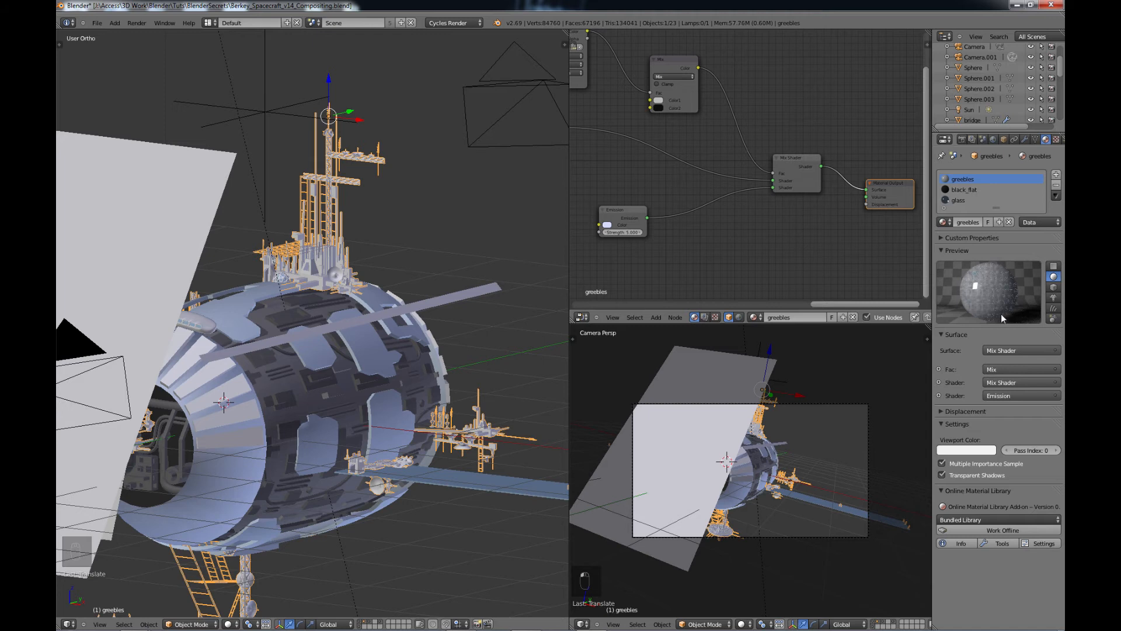
Set the strength of the Emission node in the greebles material to 10.
scroll(611, 250, "up", 2)
middle_click_drag(608, 252, 673, 204)
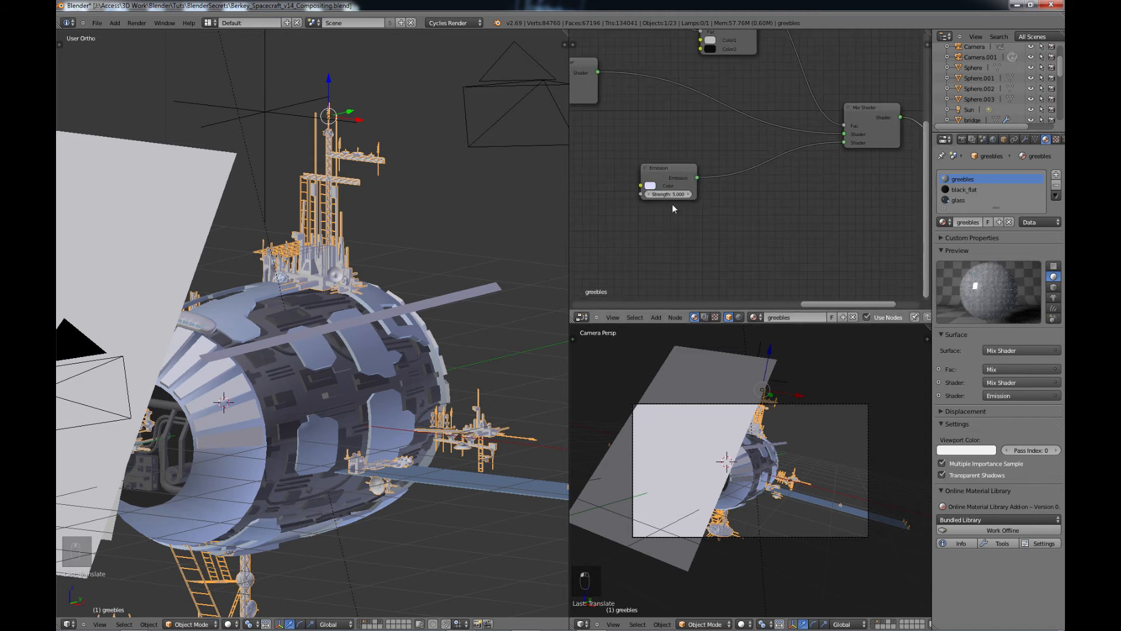
left_click(582, 317)
scroll(676, 202, "up", 2)
middle_click_drag(656, 205, 699, 211)
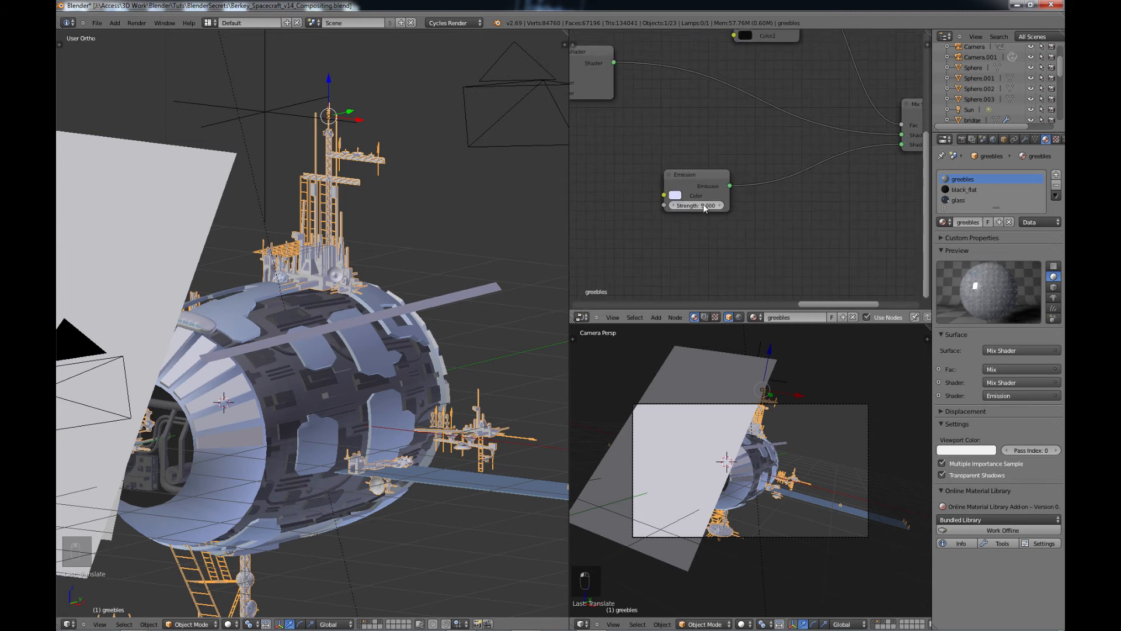
scroll(702, 209, "up", 2)
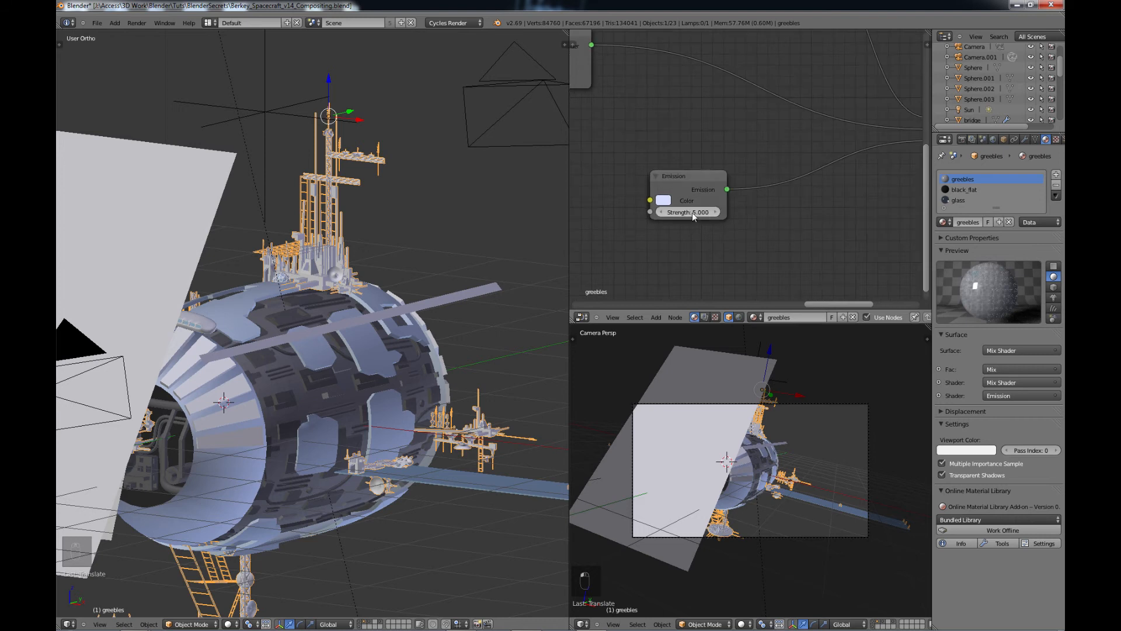
left_click(691, 213)
type("10")
key("Return")
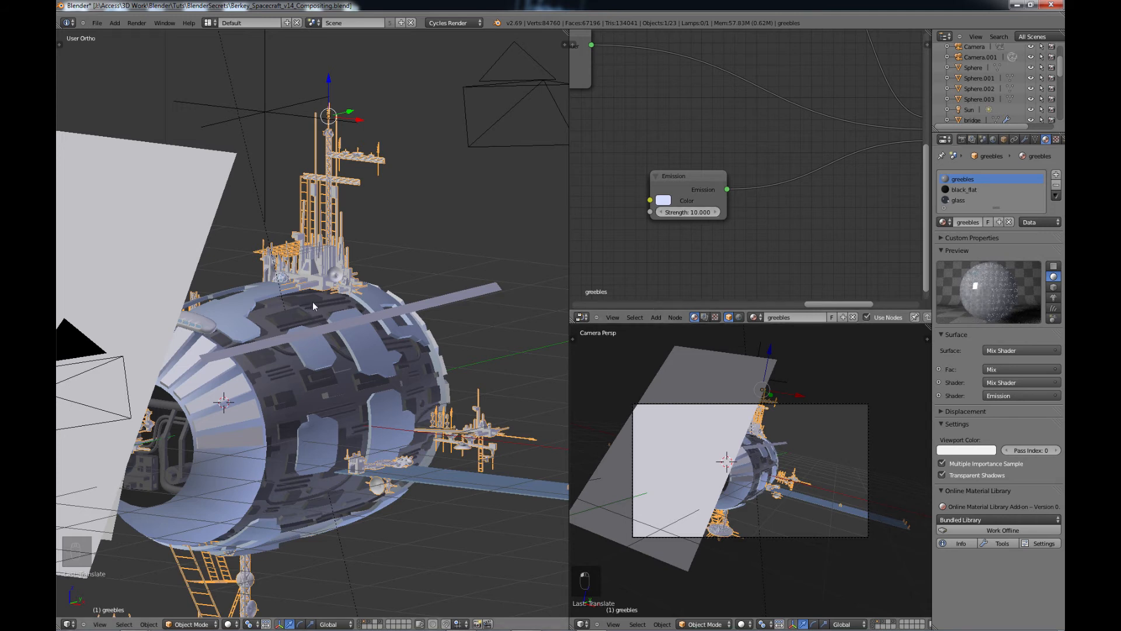
middle_click_drag(313, 300, 319, 300)
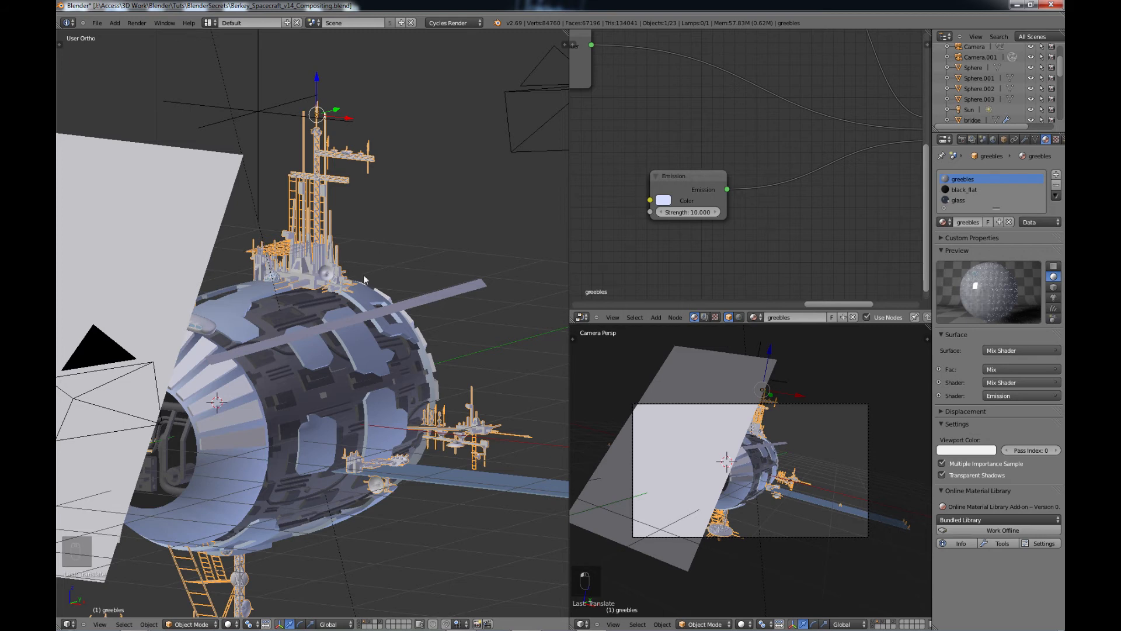
middle_click_drag(297, 240, 426, 313)
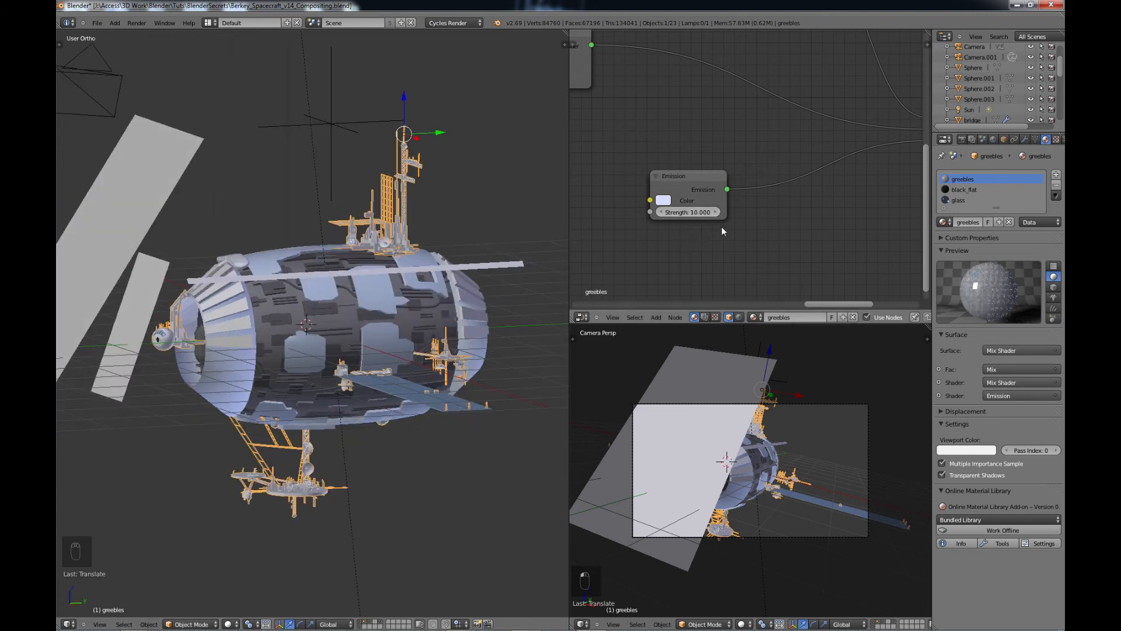
middle_click_drag(369, 302, 584, 250)
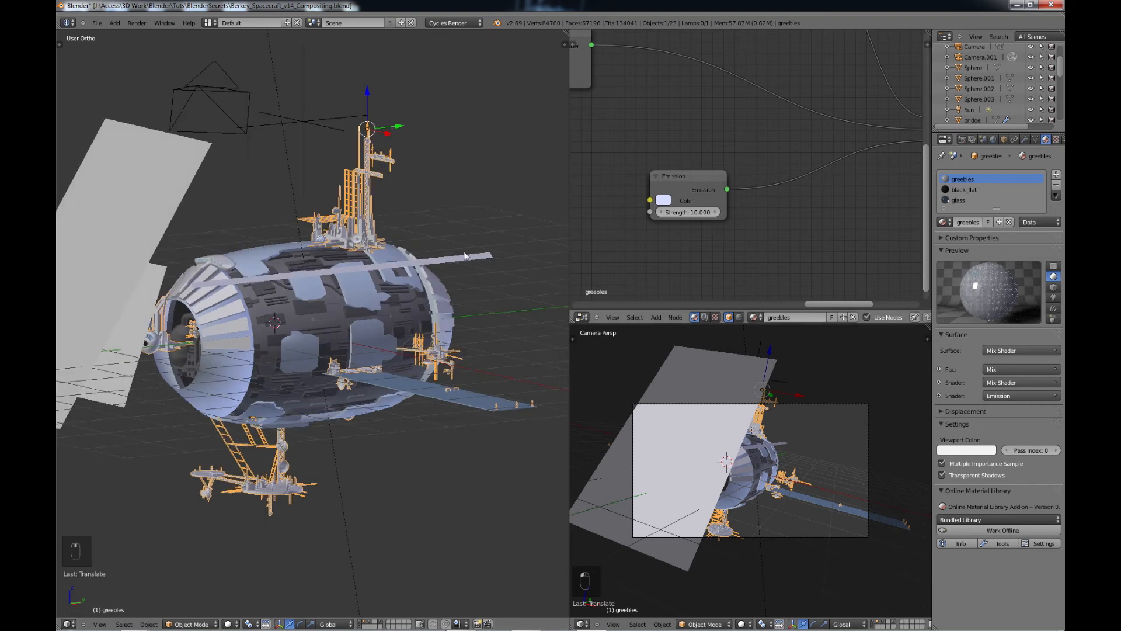
middle_click_drag(343, 275, 443, 275)
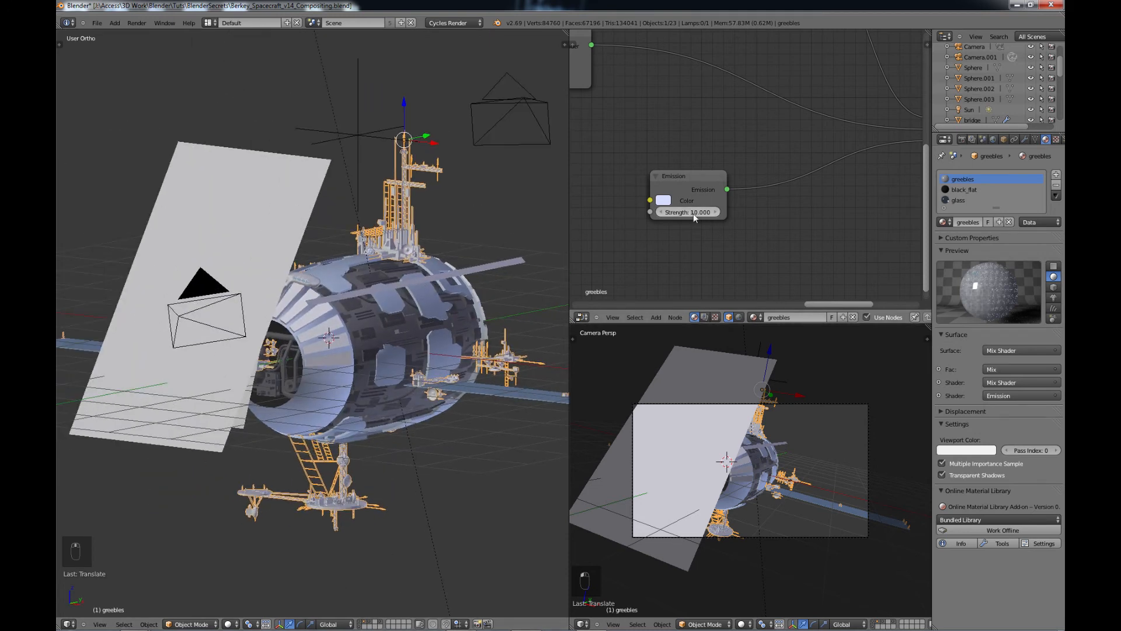
Save over Berkey_Spacecraft_v14_Compositing.blend and switch to the Compositing screen layout.
key("ctrl+s")
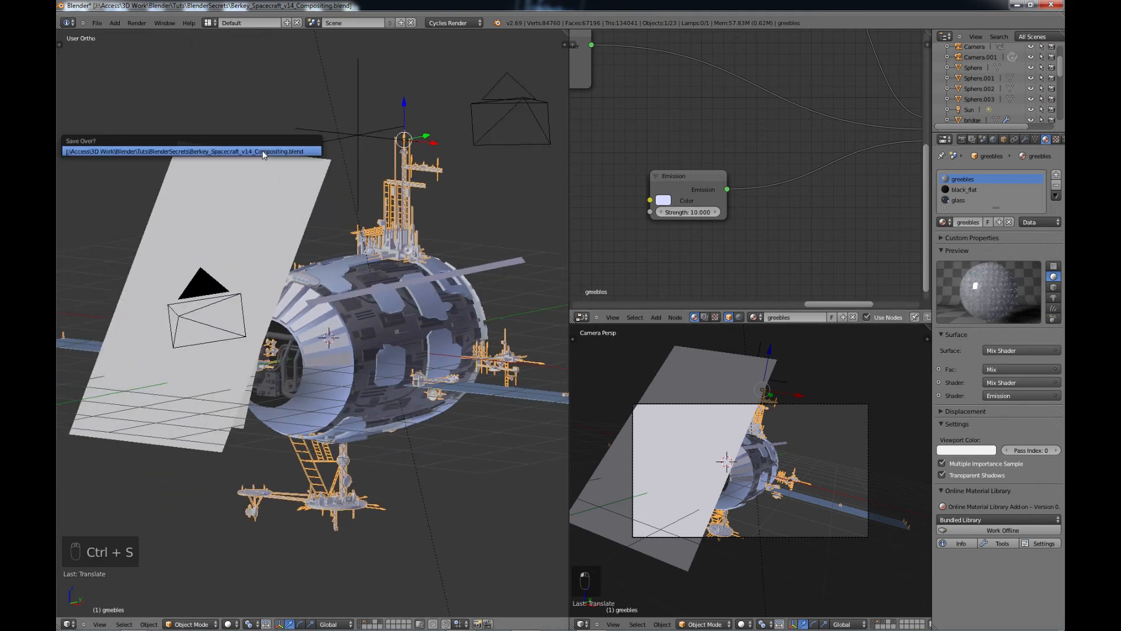
left_click(262, 150)
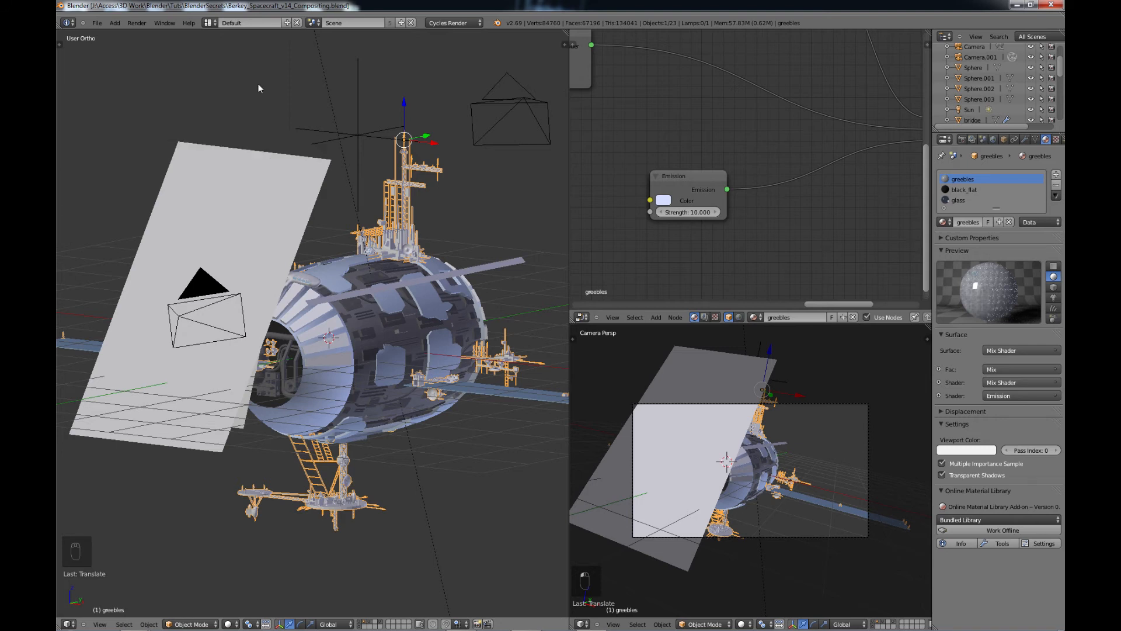
left_click(208, 23)
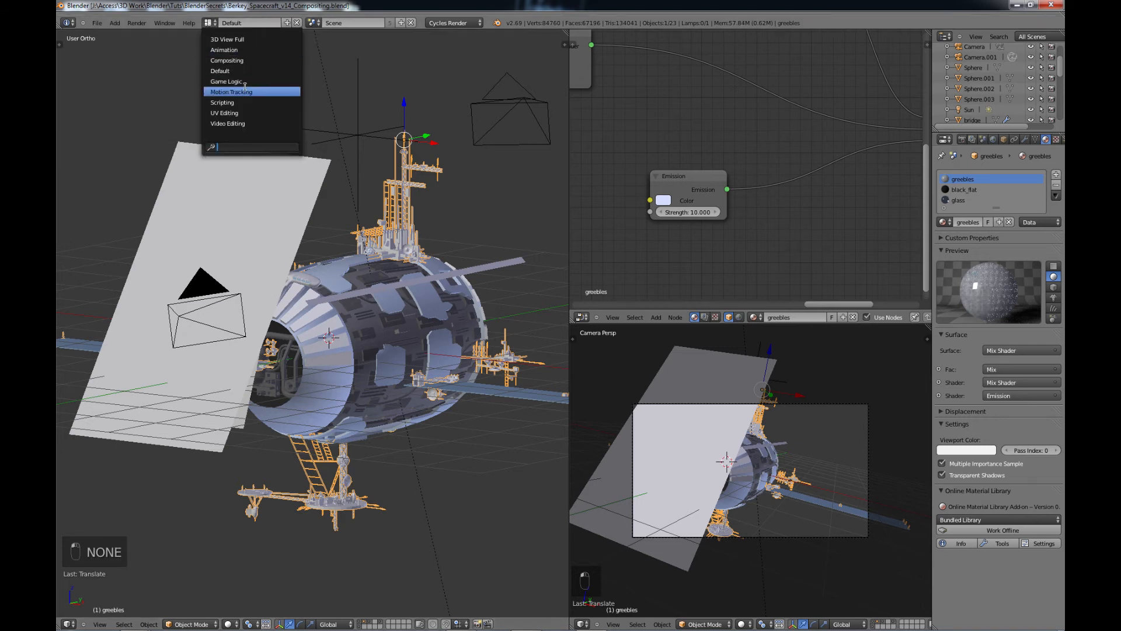
left_click(233, 60)
Bring the whole compositing node tree into view and render the current frame.
scroll(372, 165, "down", 8)
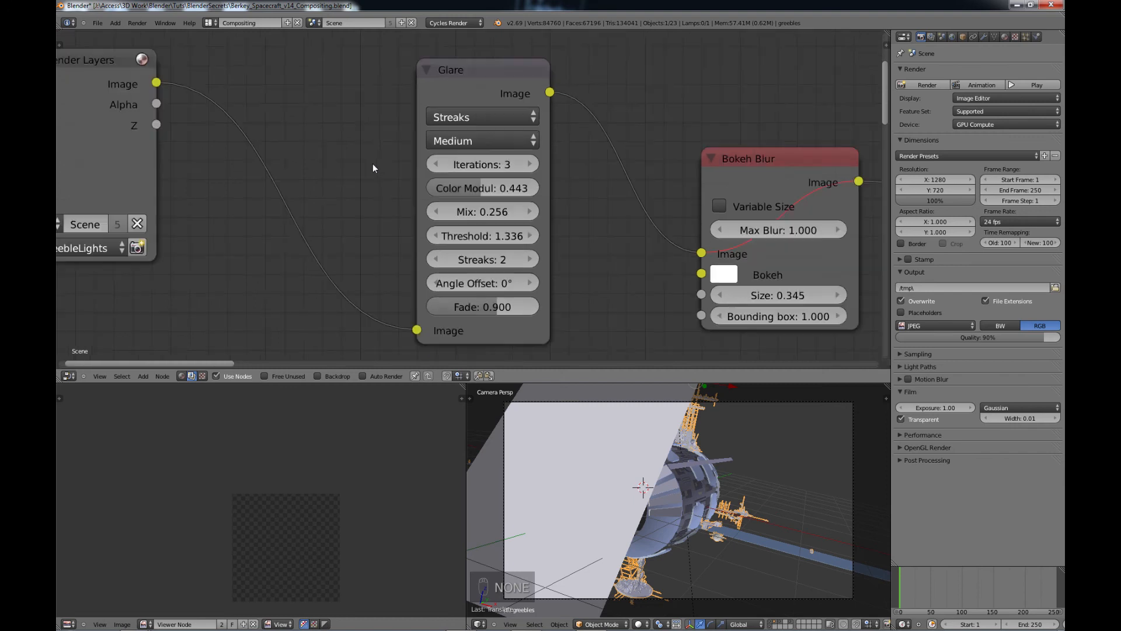
middle_click_drag(550, 216, 398, 164)
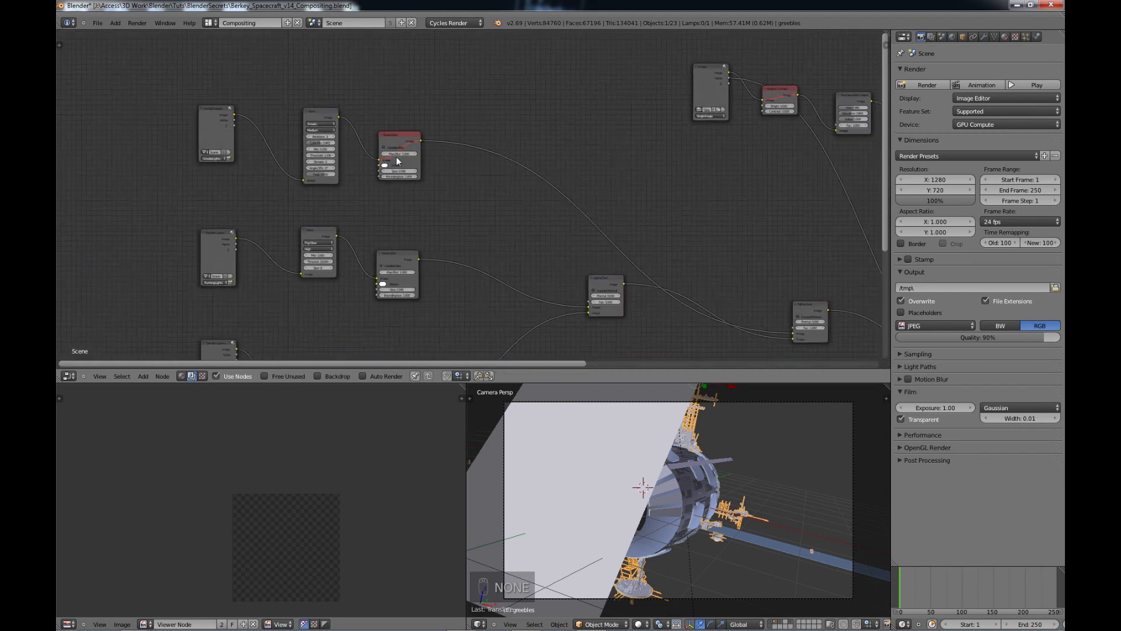
scroll(395, 162, "down", 10)
middle_click_drag(559, 201, 453, 176)
scroll(465, 191, "down", 2)
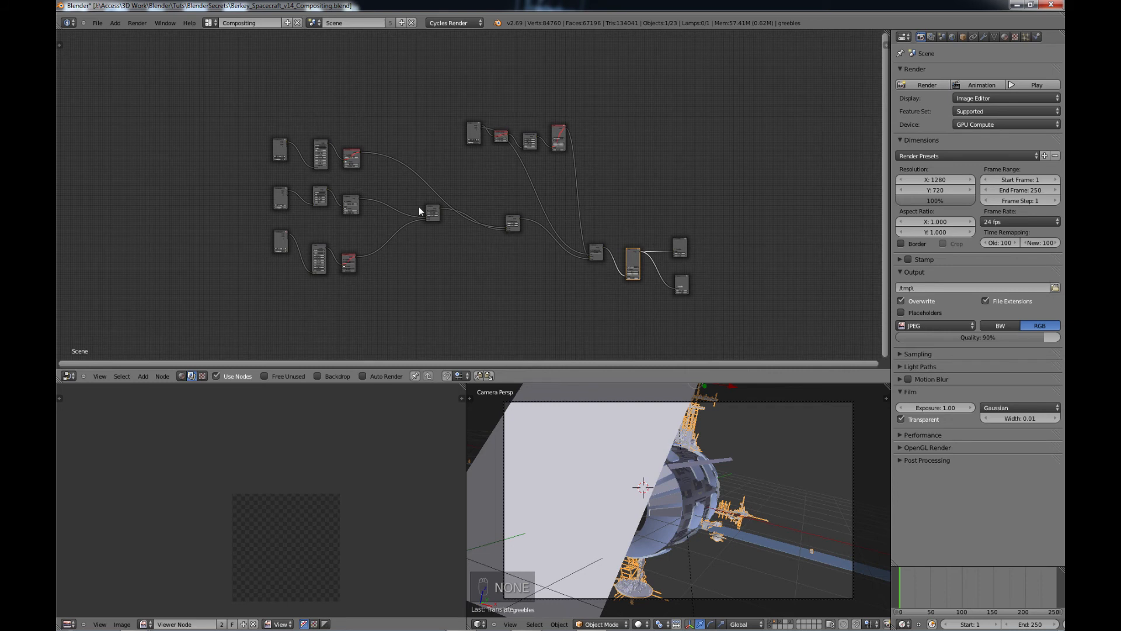
key("F12")
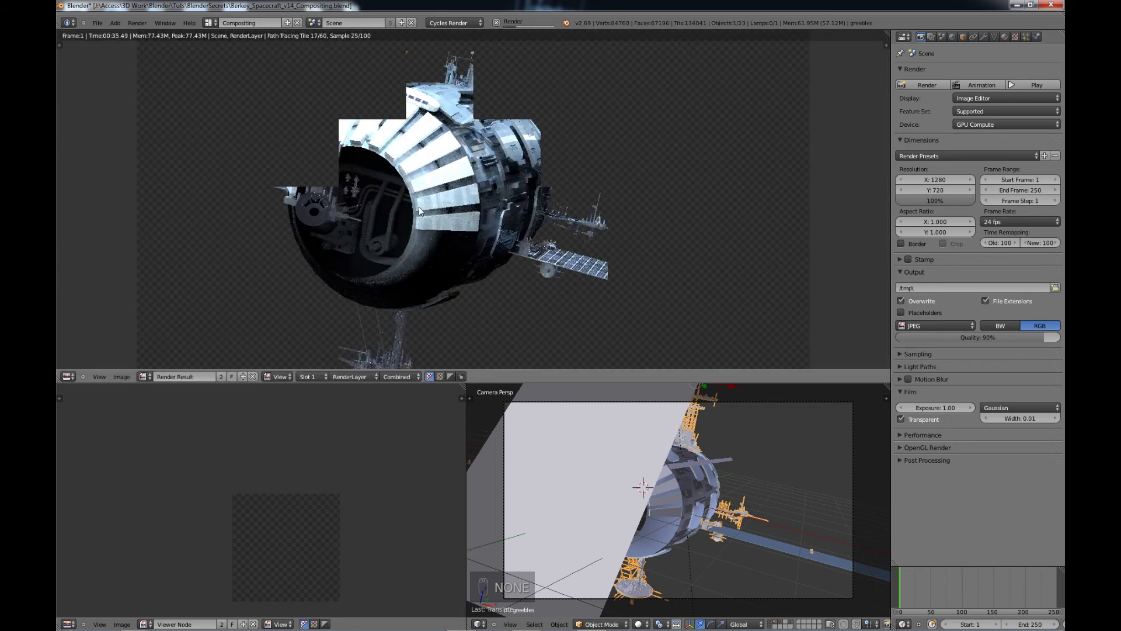
Maximize the composited render and examine the hull's front opening, the glowing panels and the lower antenna platforms.
scroll(495, 241, "down", 1)
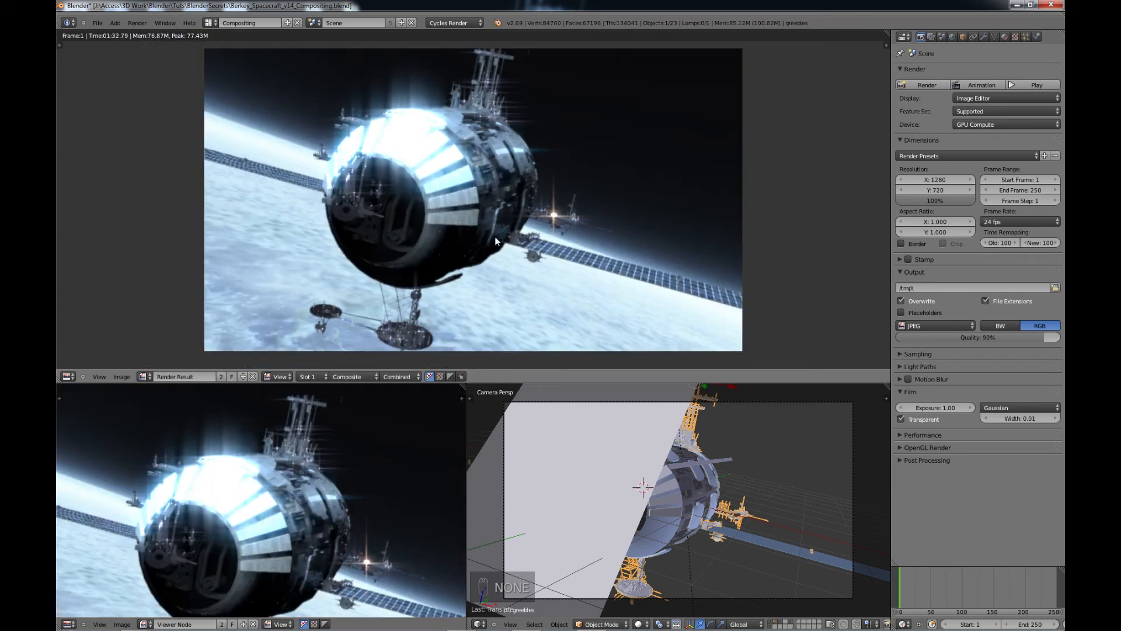
key("ctrl+Up")
scroll(580, 331, "up", 2)
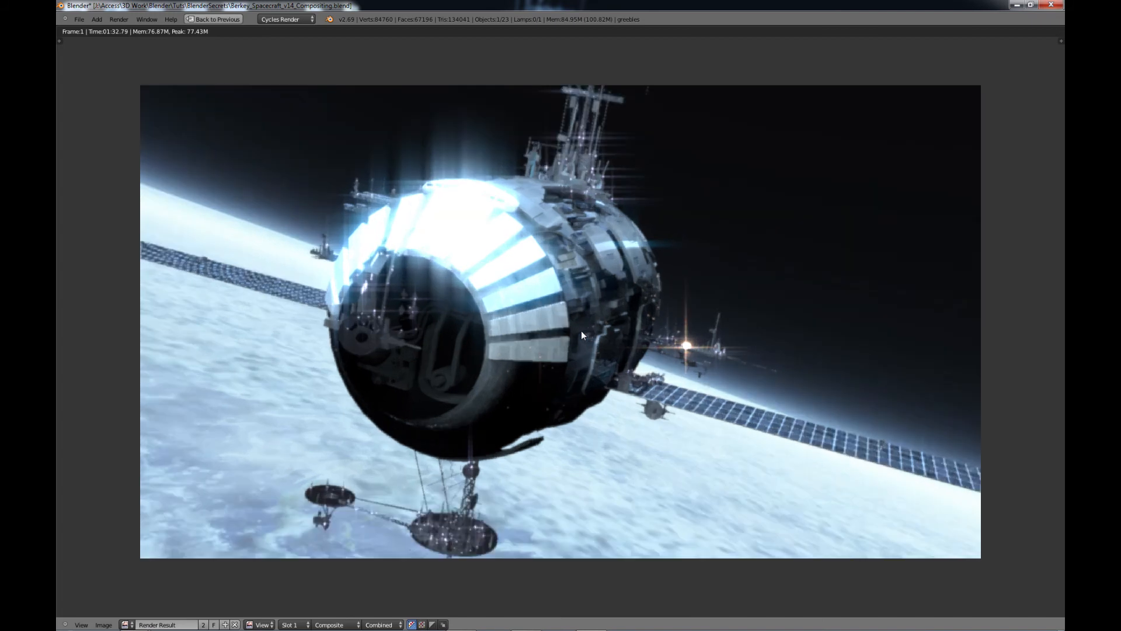
middle_click_drag(581, 317, 538, 312)
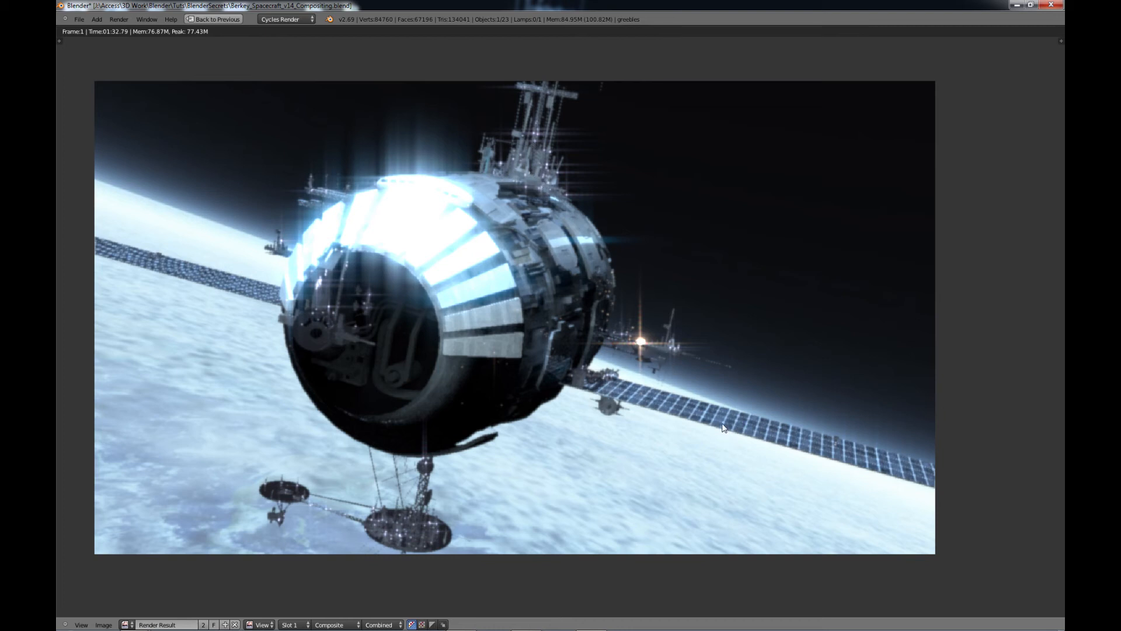
middle_click_drag(503, 452, 511, 360)
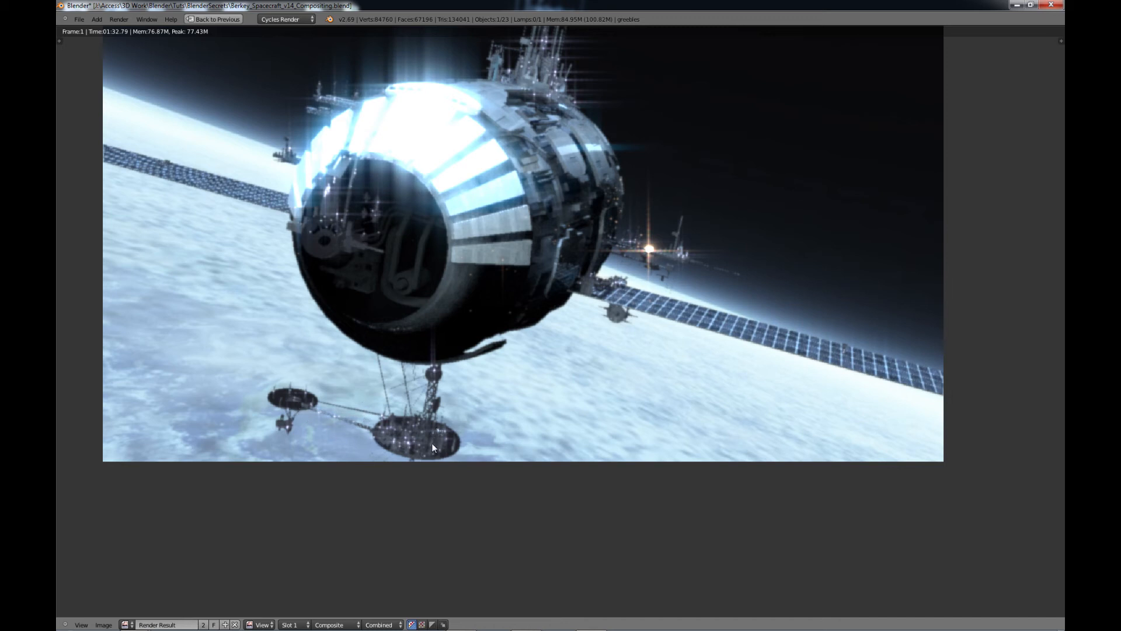
scroll(417, 444, "up", 1)
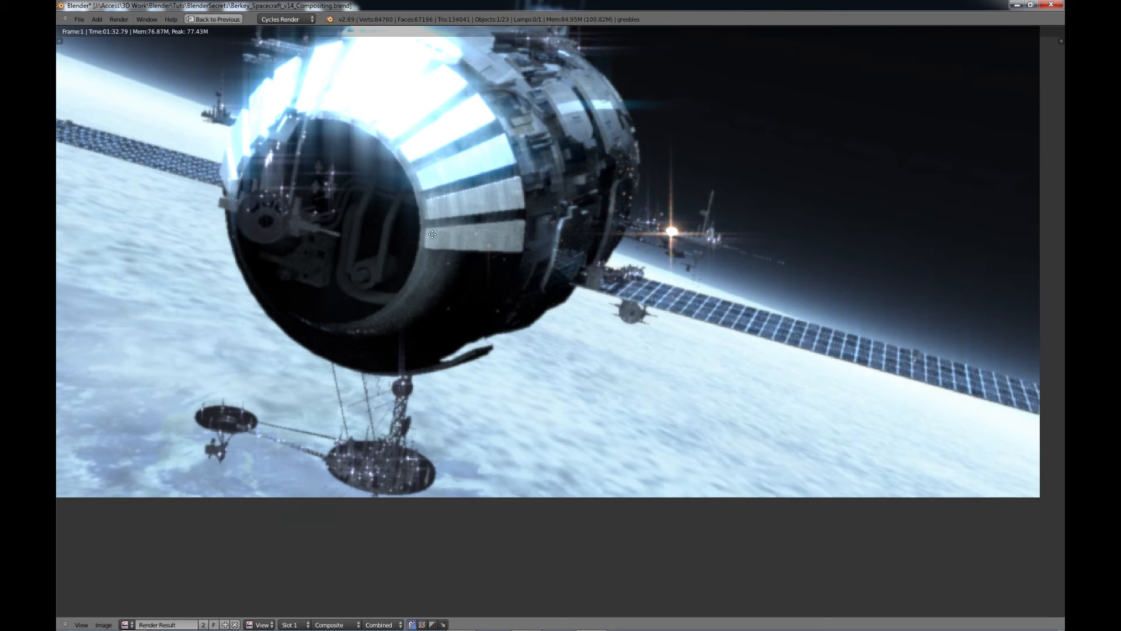
Examine the whole composited render, comparing the blown-out front hull panels, the upper antennas and the lower platforms.
middle_click_drag(431, 242, 434, 326)
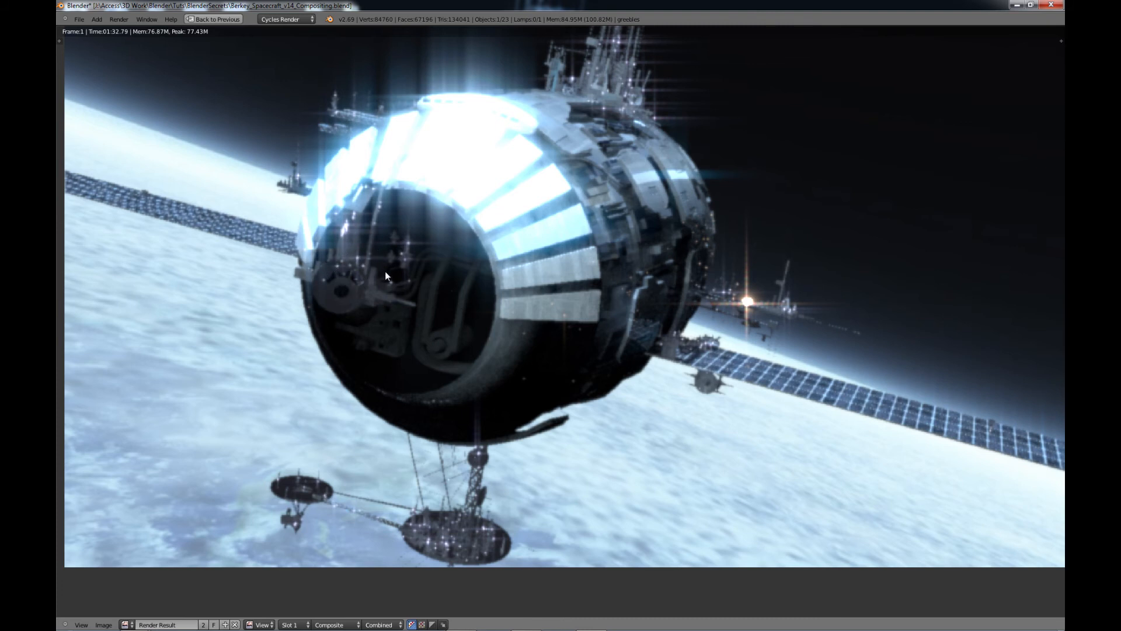
middle_click_drag(408, 207, 389, 251)
scroll(420, 248, "down", 1)
middle_click_drag(462, 242, 439, 241)
scroll(361, 361, "up", 1)
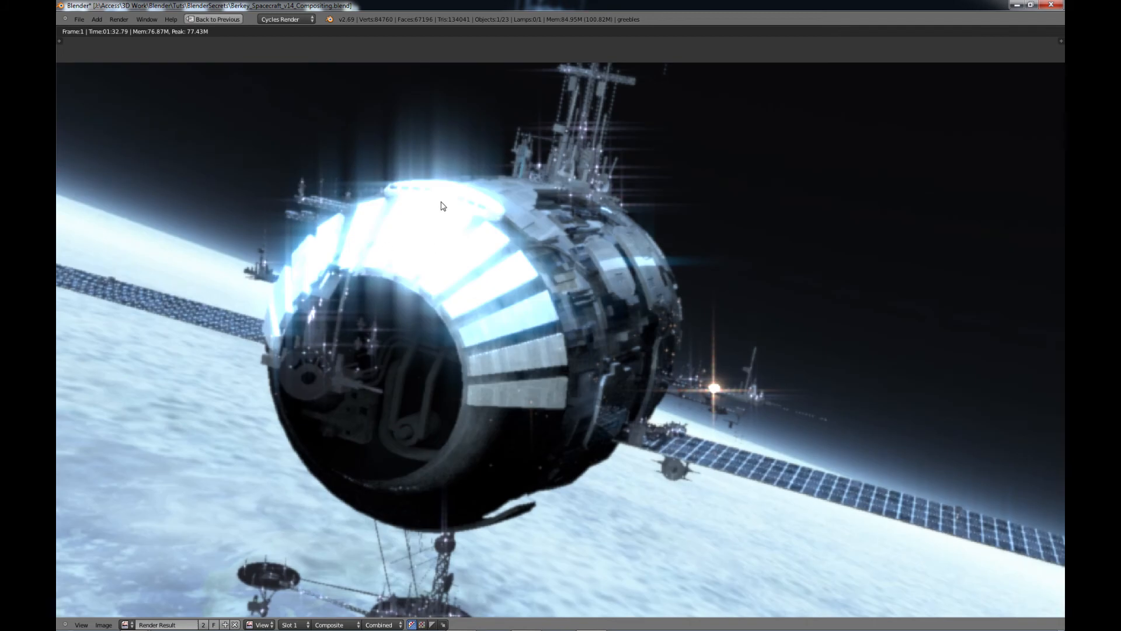
scroll(420, 257, "down", 1)
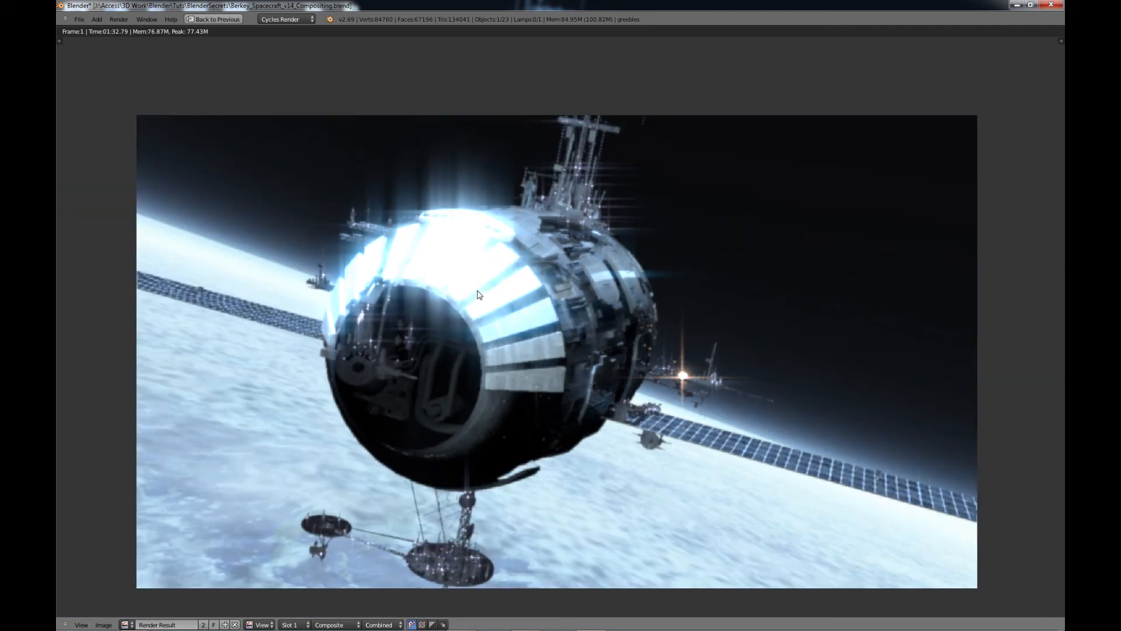
middle_click_drag(461, 282, 439, 260)
scroll(441, 263, "up", 1)
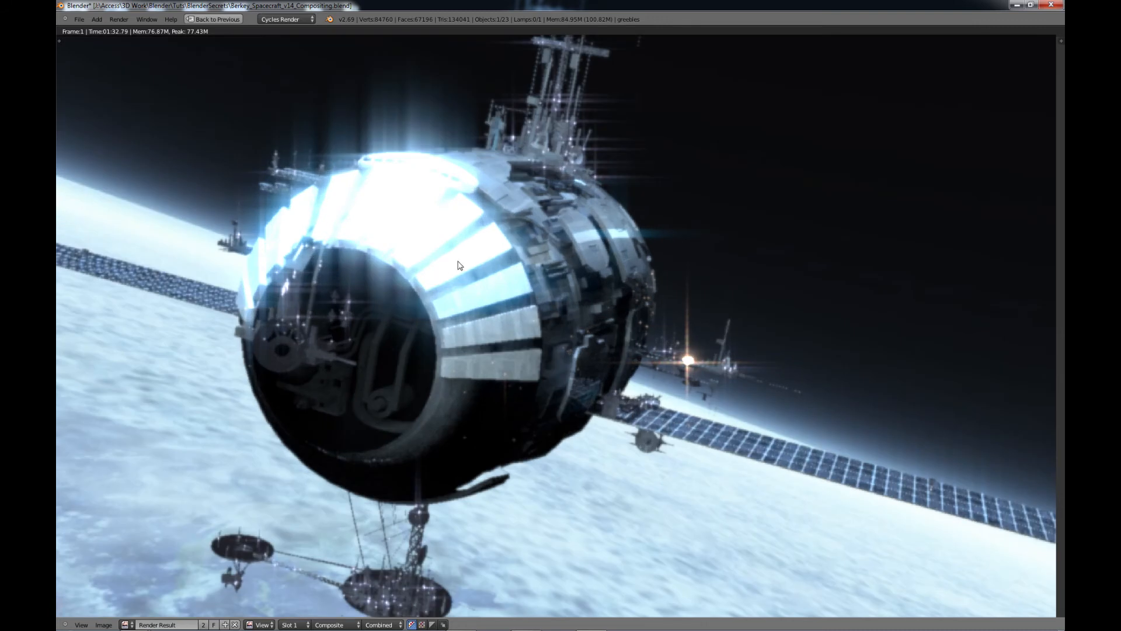
middle_click_drag(424, 248, 457, 242)
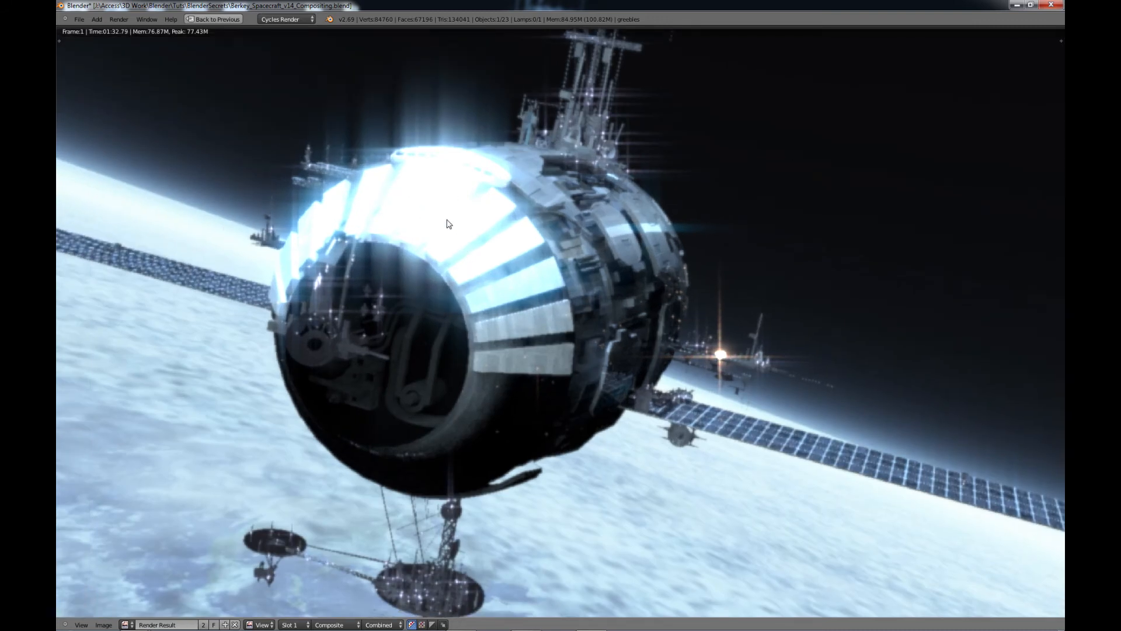
Leave the render view, return to the compositing node tree and maximize it.
key("ctrl+Up")
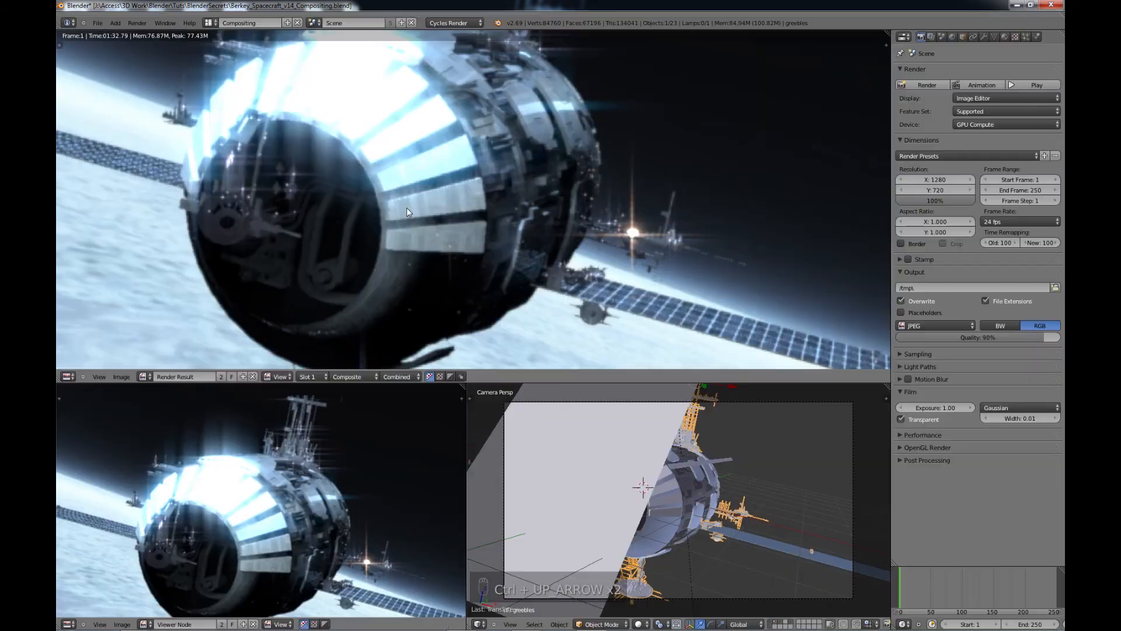
key("Escape")
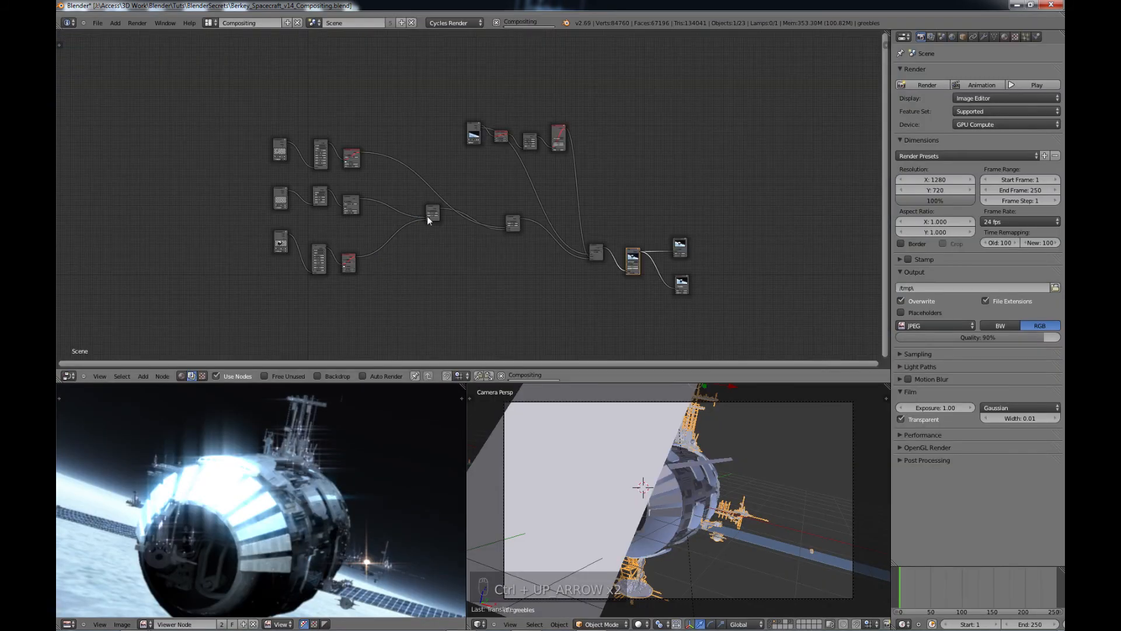
key("ctrl+Up")
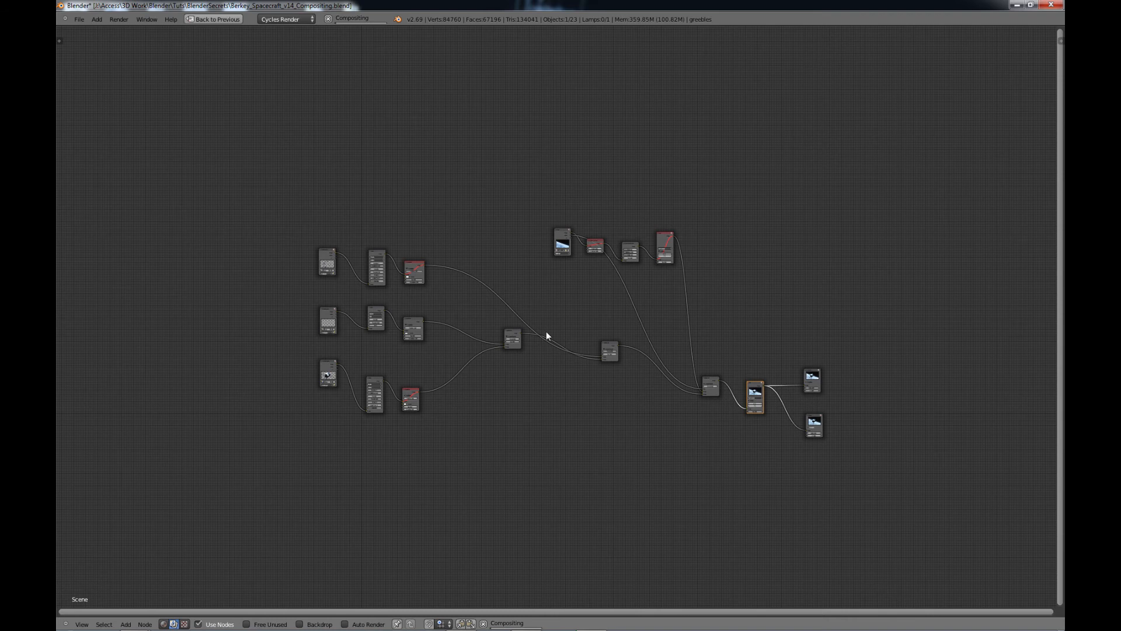
middle_click_drag(521, 312, 460, 259)
scroll(488, 323, "up", 2)
scroll(488, 323, "up", 1)
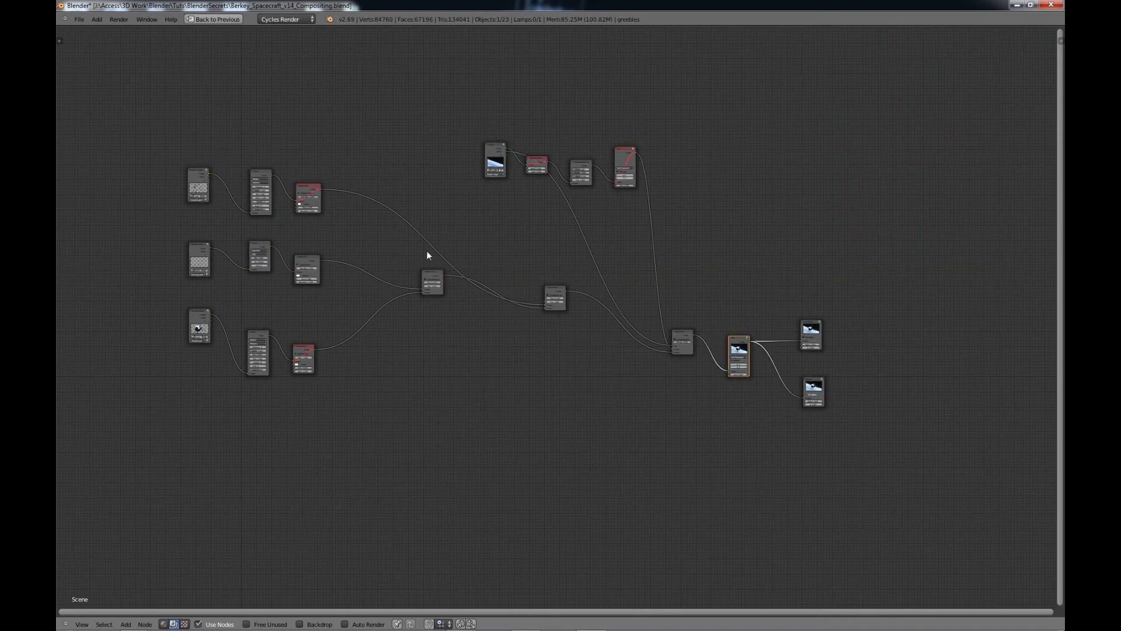
Spread out the input rows by moving the GreebleLights node chain up and the main RenderLayer node chain down.
left_click_drag(176, 150, 309, 225)
key("g")
left_click(349, 188)
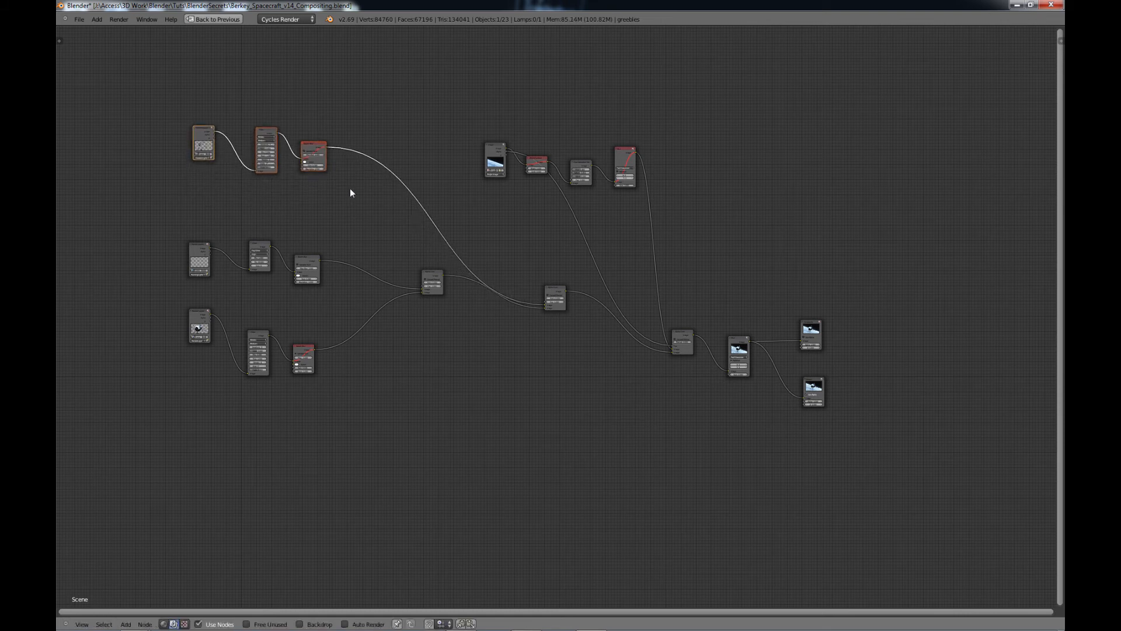
left_click(188, 251)
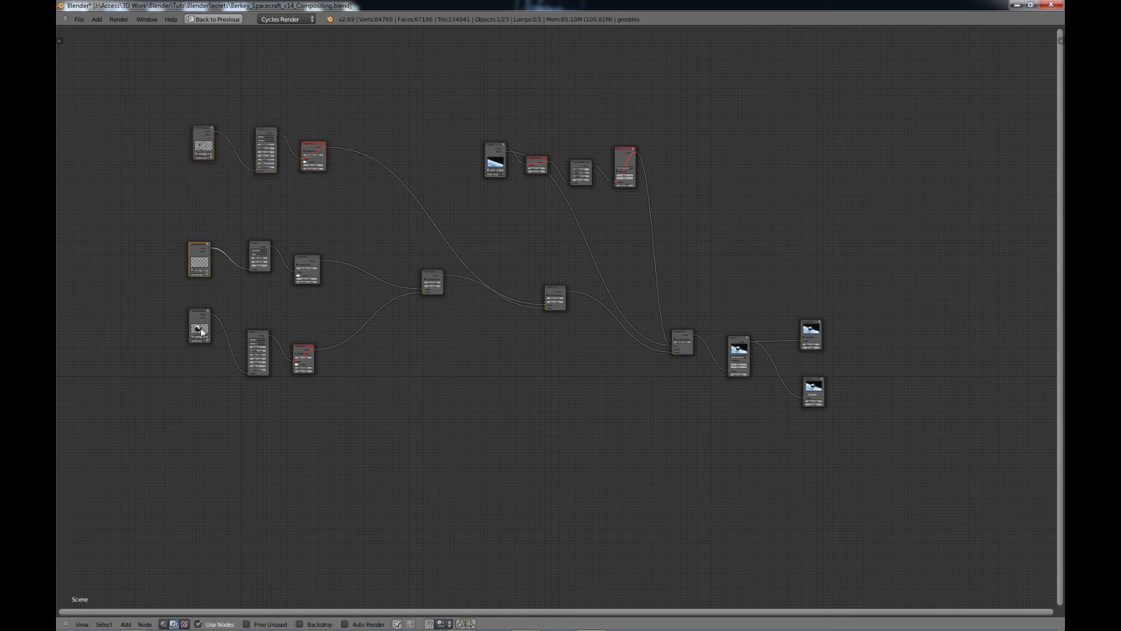
key("b")
left_click_drag(173, 300, 355, 400)
key("g")
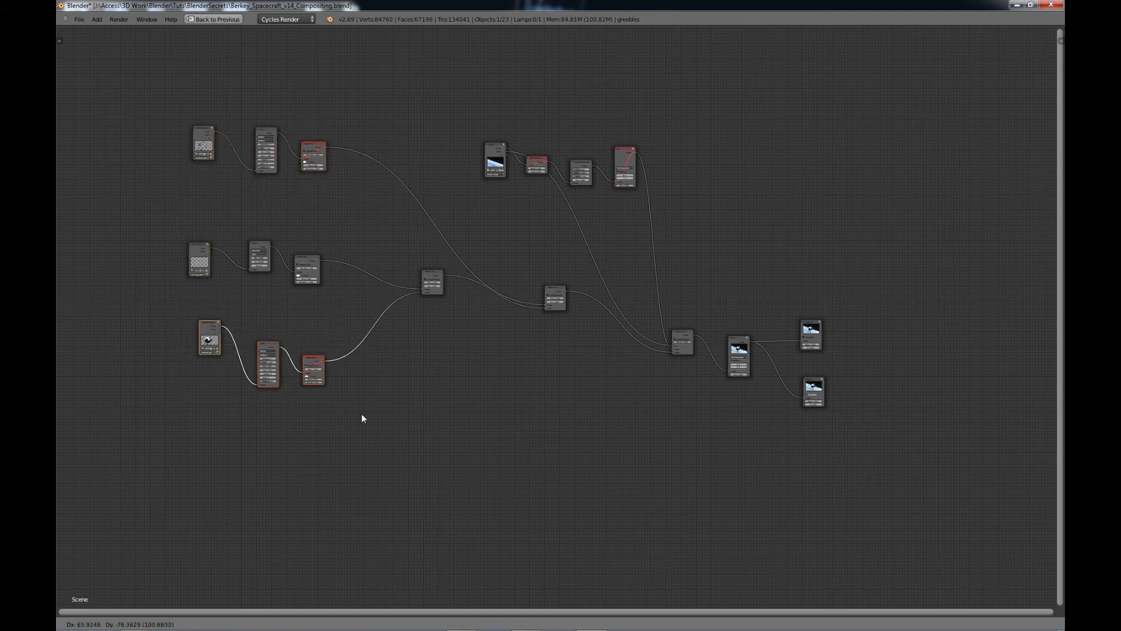
left_click(358, 428)
Reposition the three Alpha Over nodes closer to the render layer chains they combine, staggered along the tree.
left_click(431, 280)
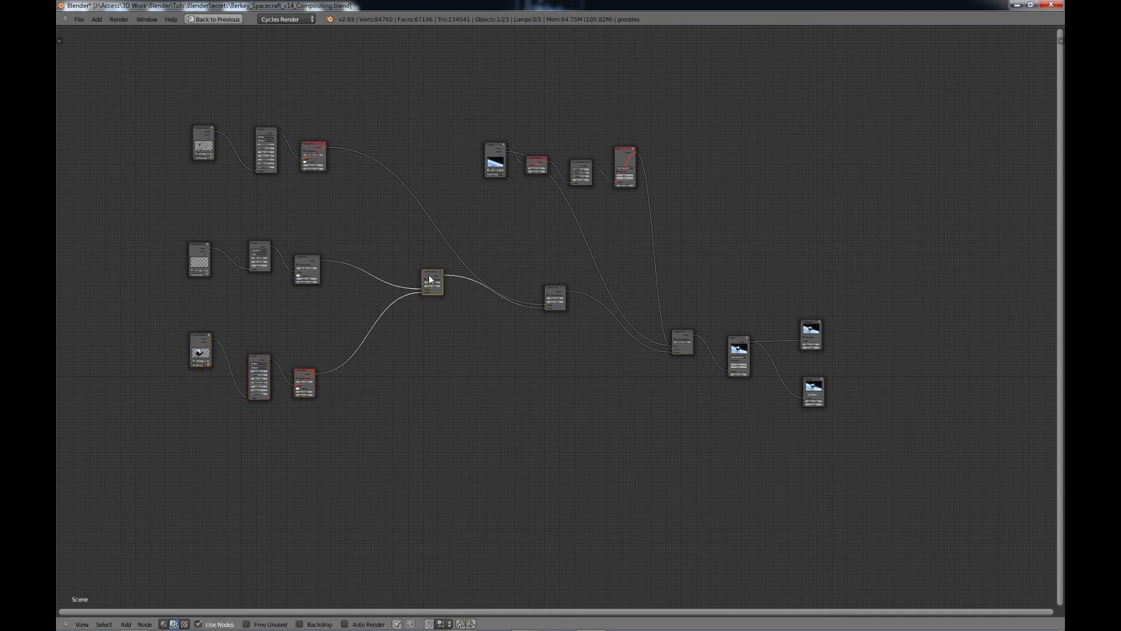
left_click_drag(431, 280, 382, 315)
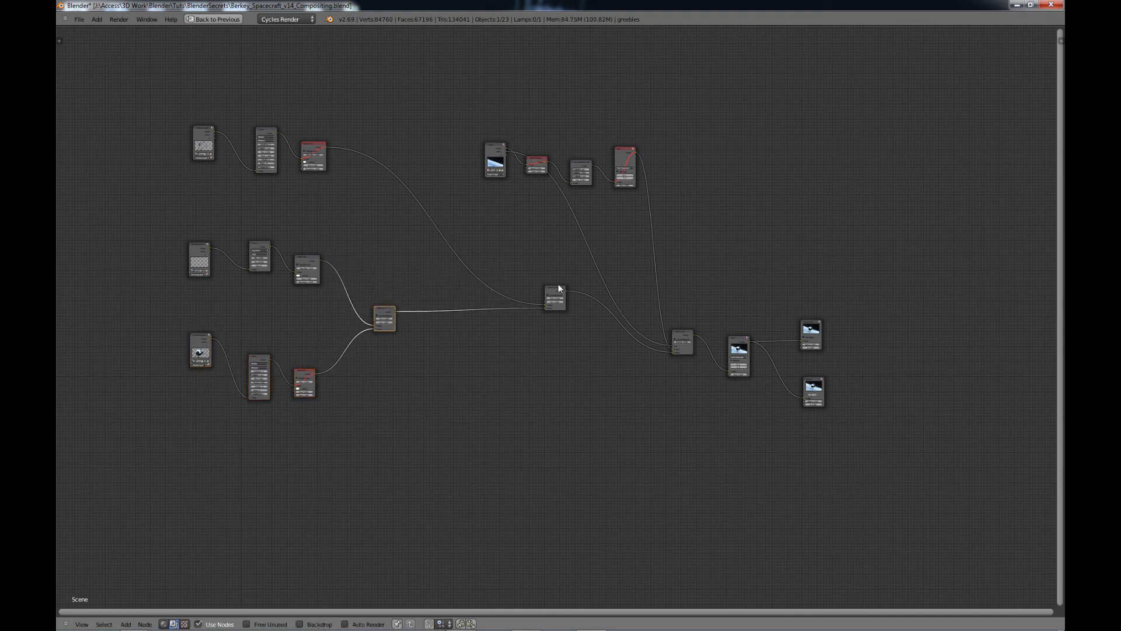
left_click_drag(559, 288, 444, 226)
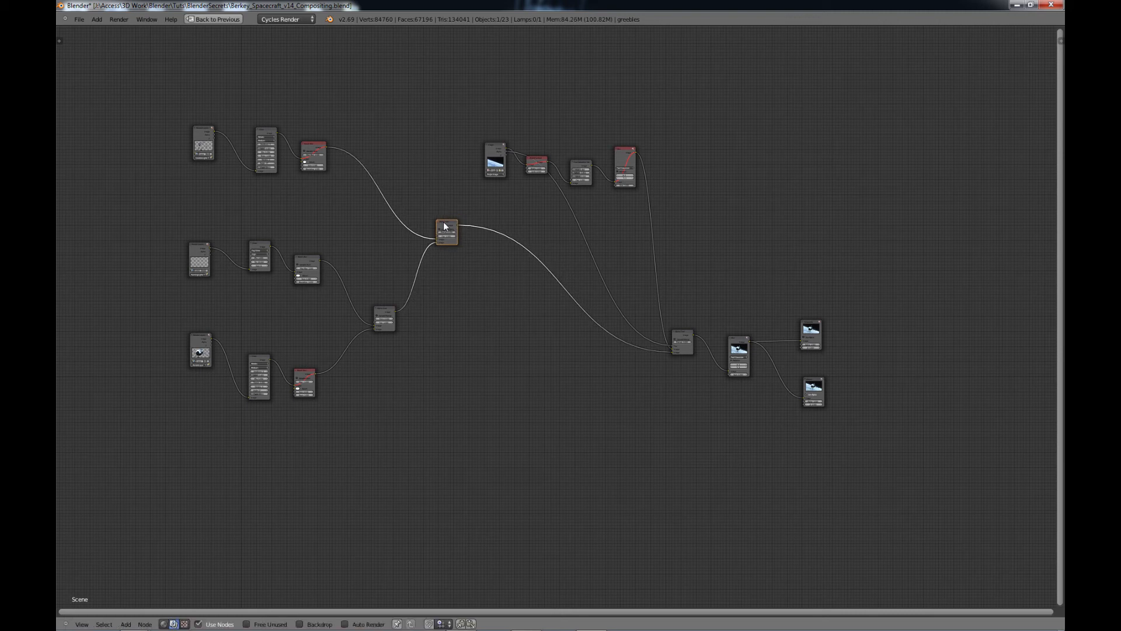
left_click_drag(685, 340, 577, 275)
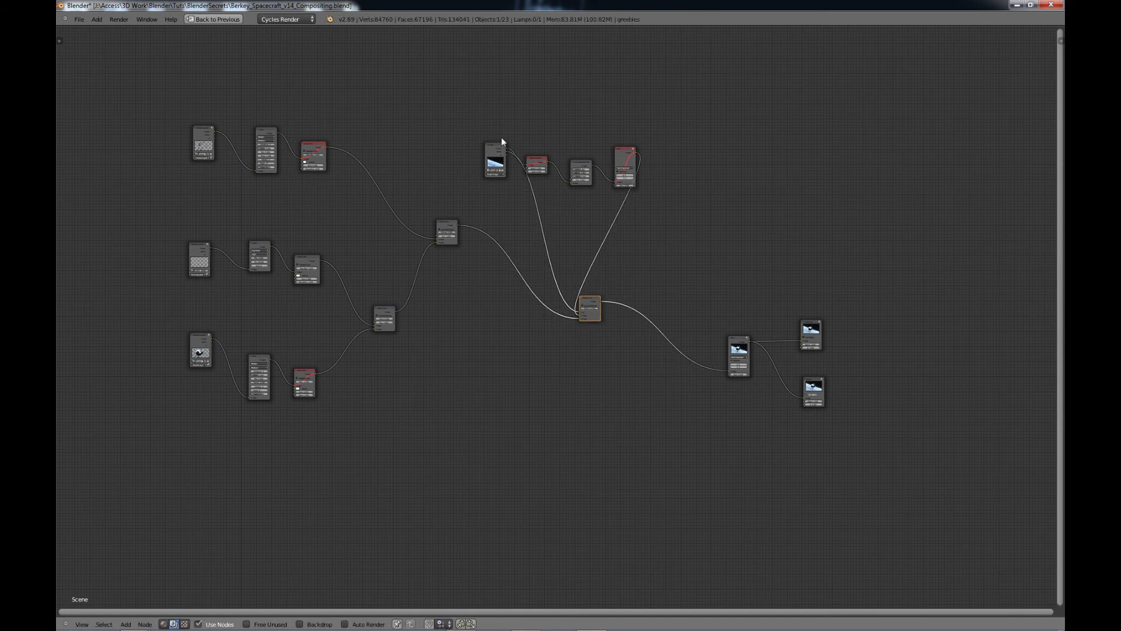
Move the four-node background image chain up and toward the render layer chains, clear of the Alpha Over nodes.
left_click(486, 146)
key("b")
left_click_drag(488, 138, 636, 204)
key("g")
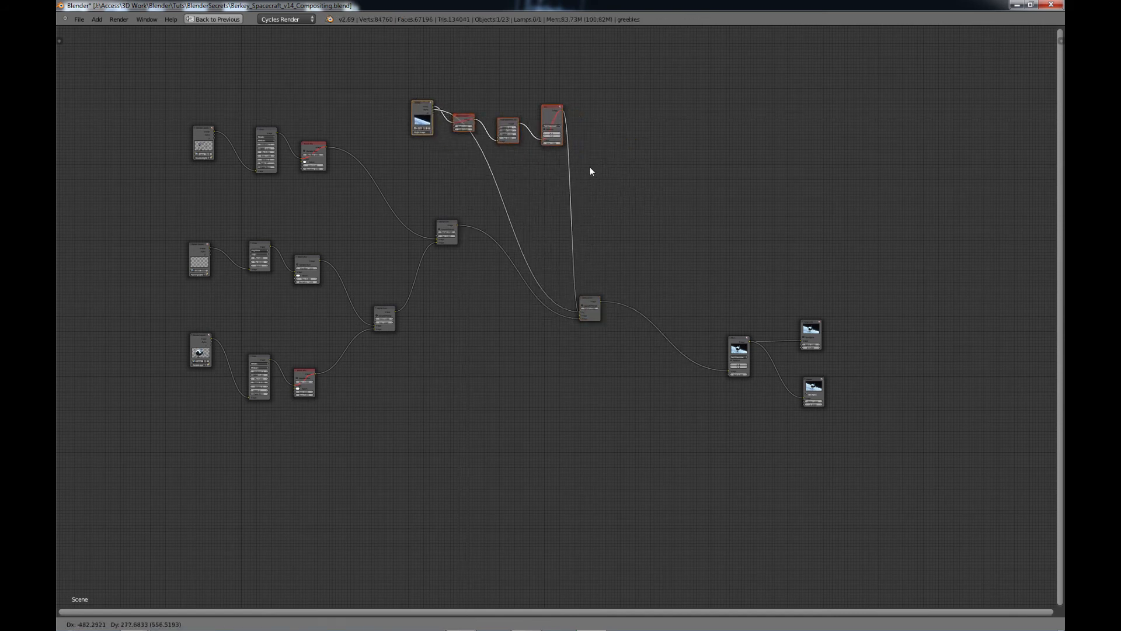
left_click(585, 165)
Move the final Blur, Composite and Viewer nodes together, closer to the last Alpha Over node.
key("a")
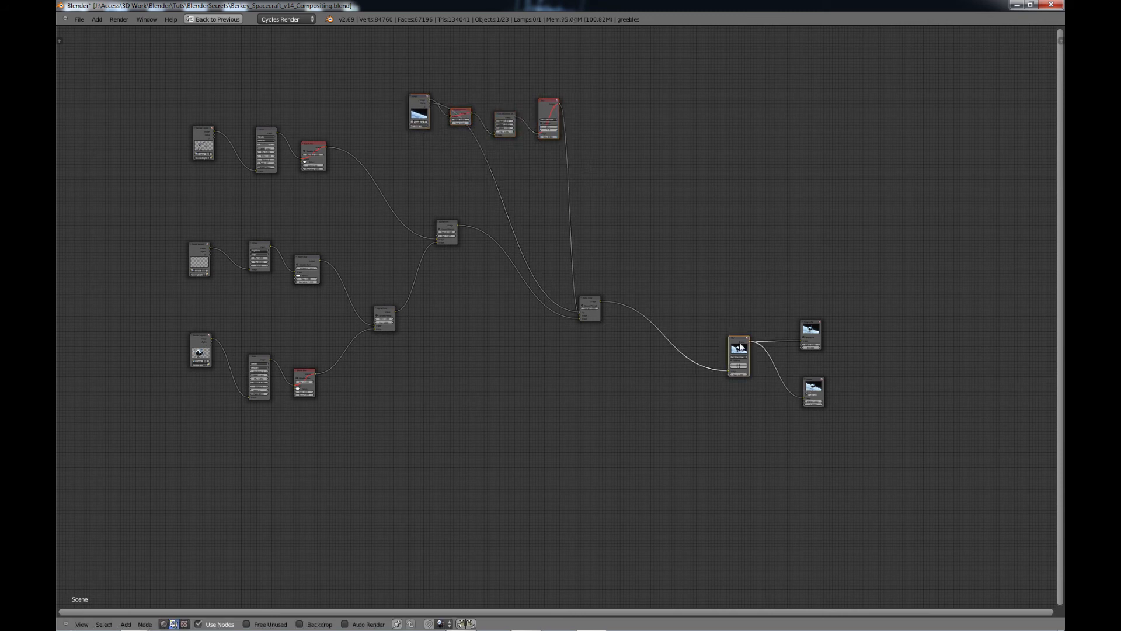
key("b")
left_click_drag(695, 285, 838, 400)
key("g")
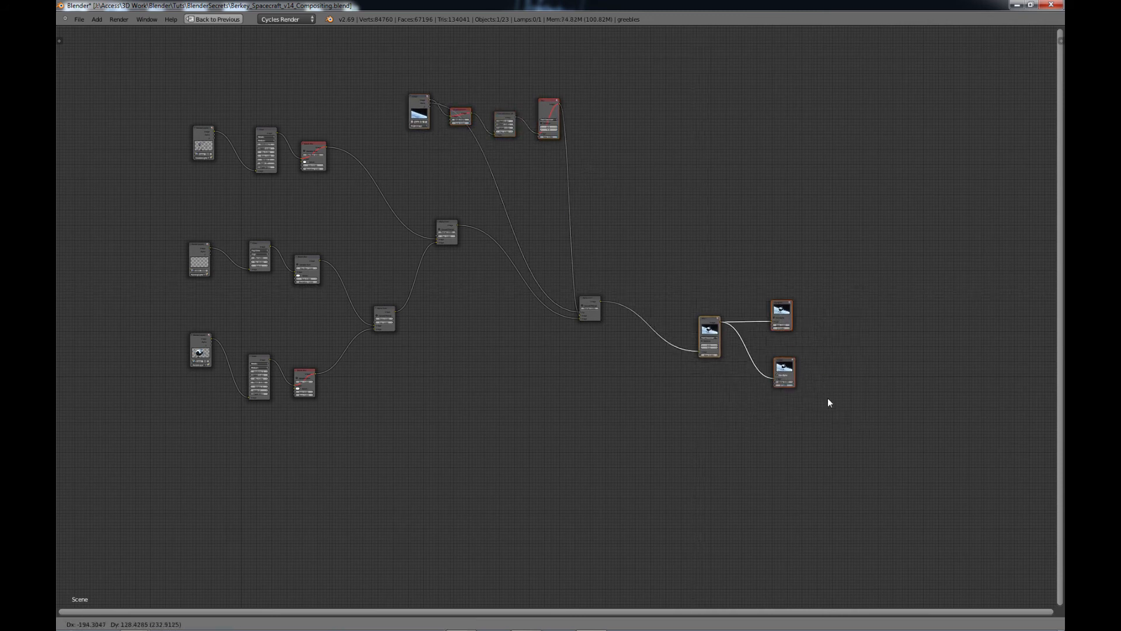
left_click(798, 395)
scroll(418, 334, "up", 1)
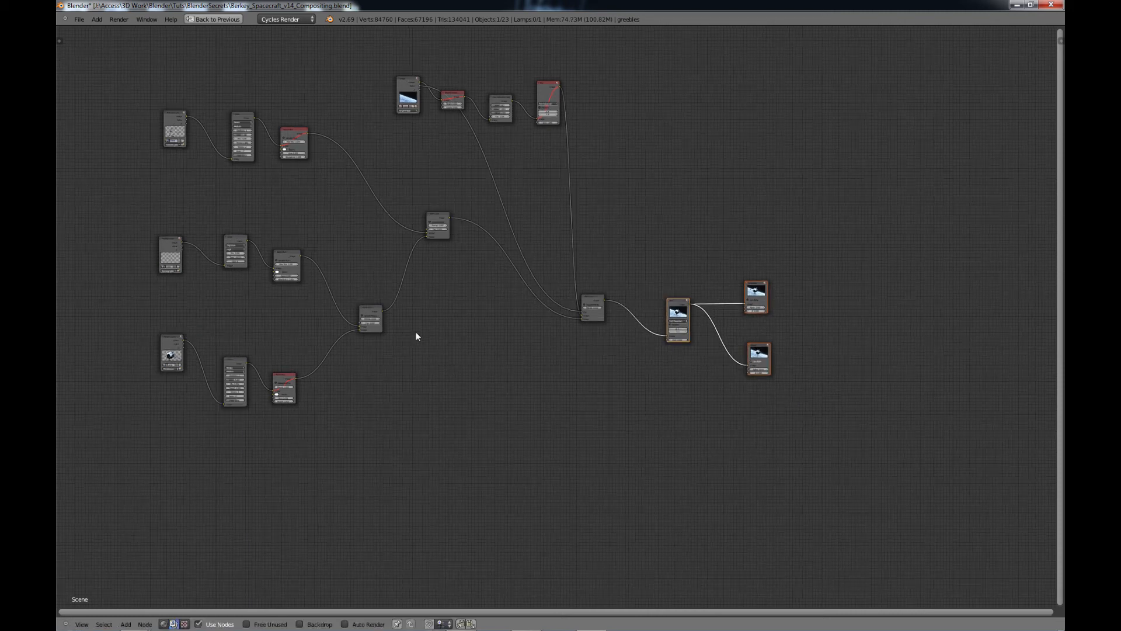
Examine the GreebleLights chain with its Streaks Glare node and muted Bokeh Blur node.
middle_click_drag(344, 300, 514, 348)
scroll(505, 358, "up", 7)
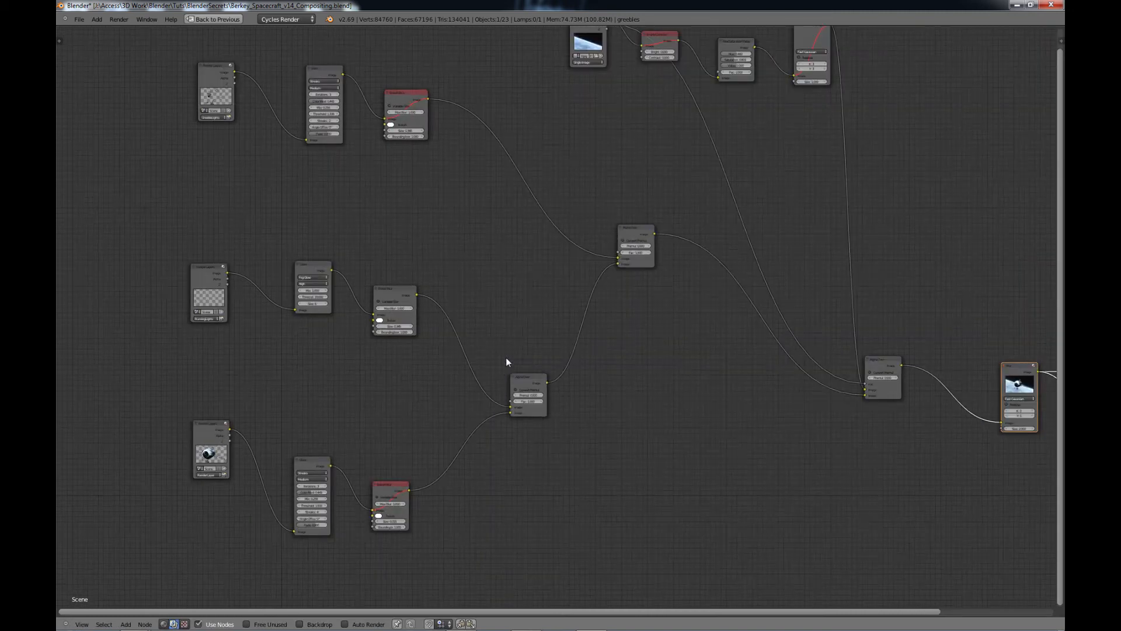
middle_click_drag(426, 343, 538, 367)
scroll(526, 363, "up", 1)
middle_click_drag(507, 293, 536, 458)
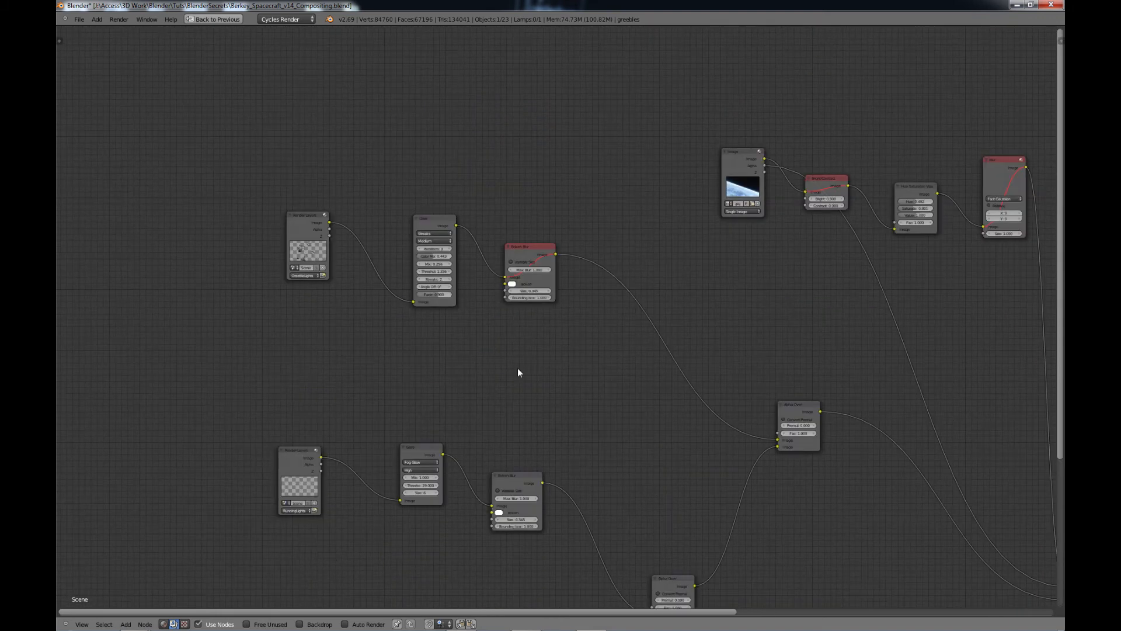
scroll(517, 366, "up", 3)
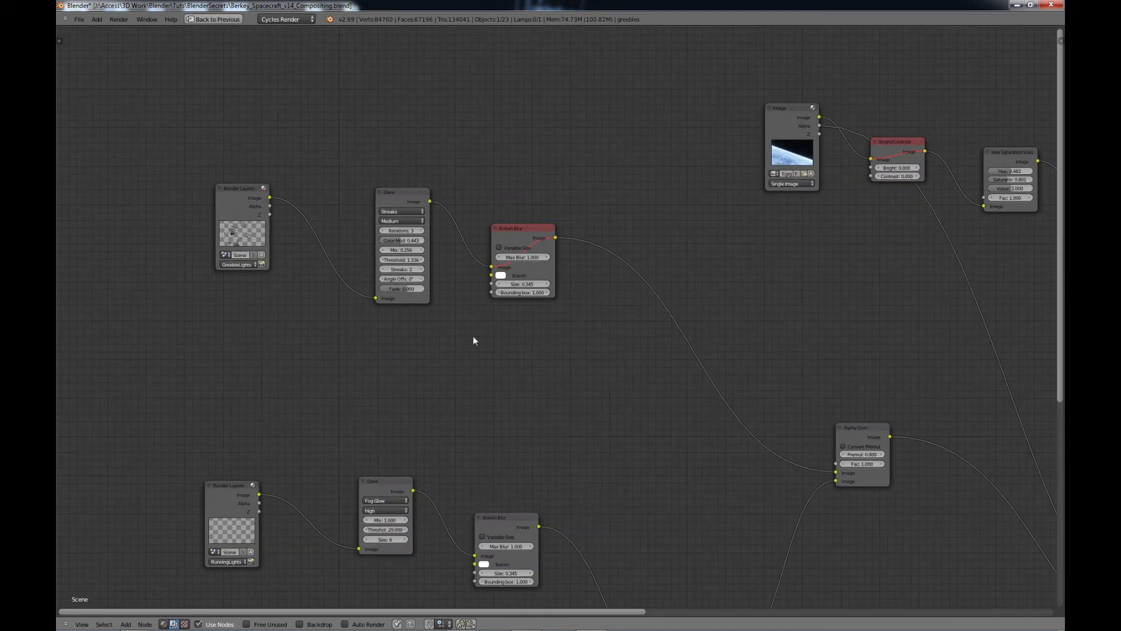
scroll(432, 327, "up", 1)
middle_click_drag(390, 315, 572, 327)
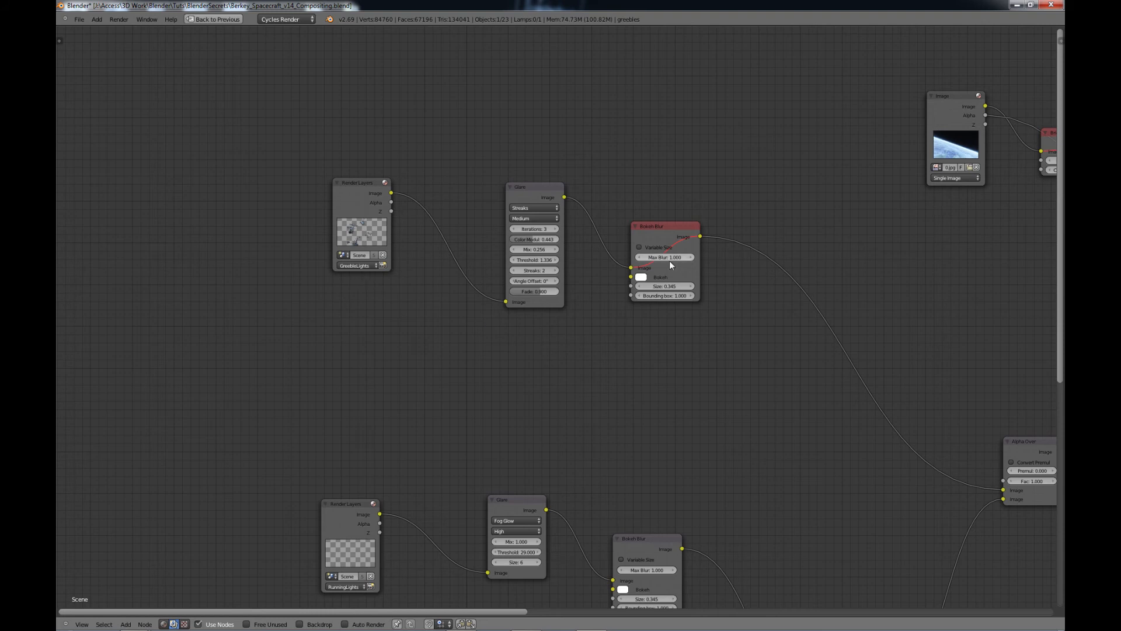
middle_click_drag(746, 349, 555, 292)
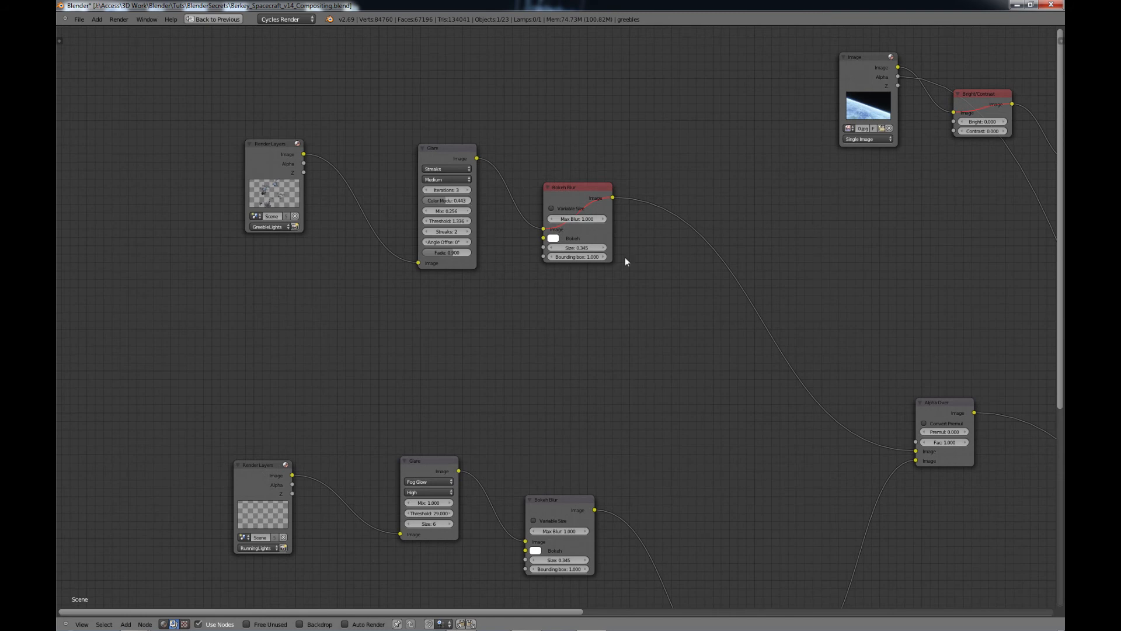
middle_click_drag(635, 309, 583, 278)
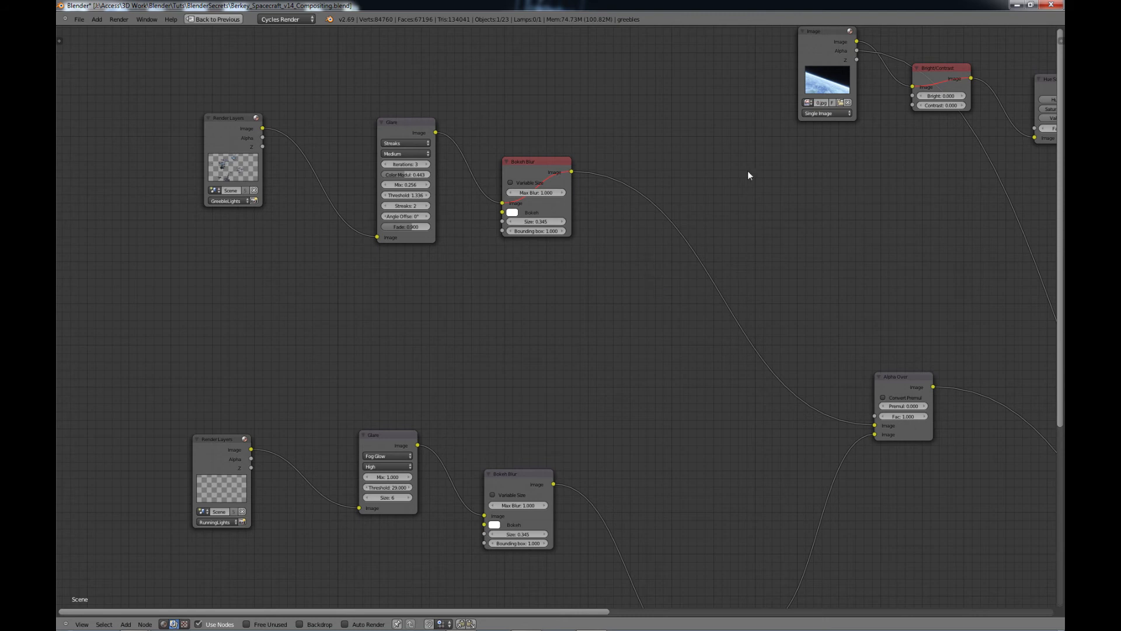
Review the background image chain and the RunningLights chain with its Fog Glow Glare and Bokeh Blur nodes.
middle_click_drag(747, 170, 668, 237)
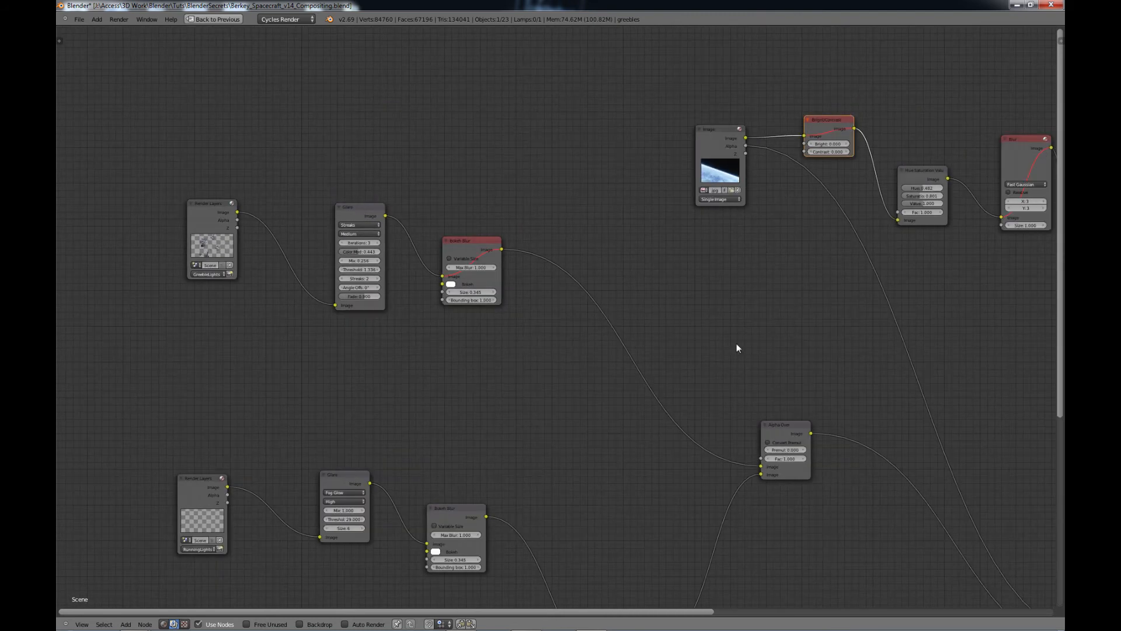
middle_click_drag(712, 336, 629, 225)
scroll(685, 268, "down", 1)
scroll(630, 271, "down", 1)
middle_click_drag(630, 274, 554, 250)
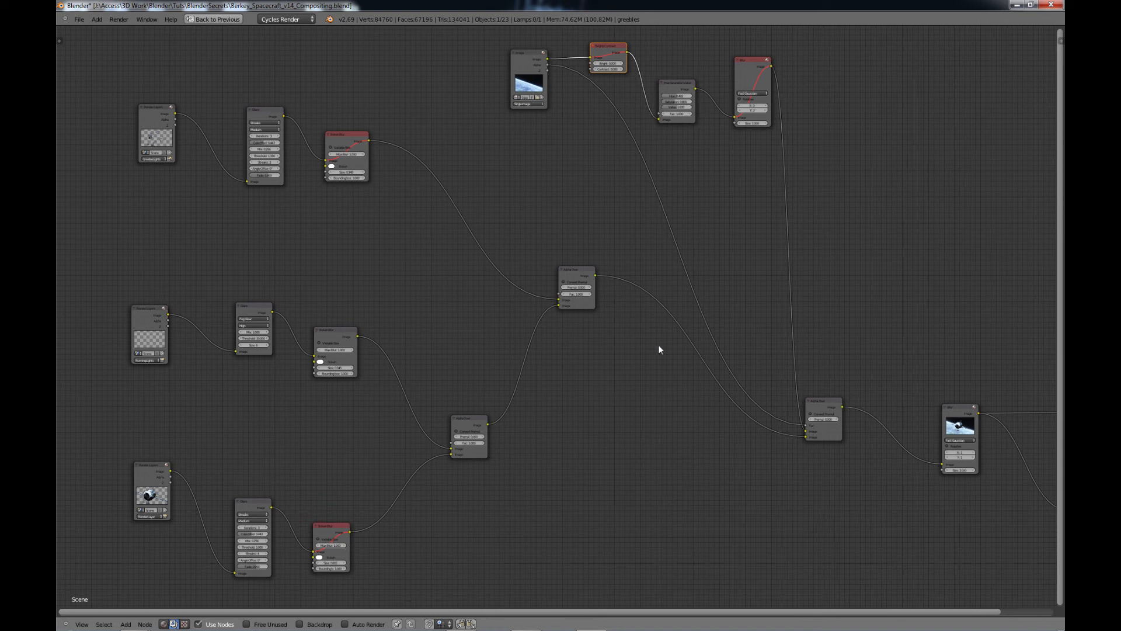
middle_click_drag(352, 441, 537, 353)
scroll(537, 352, "up", 3)
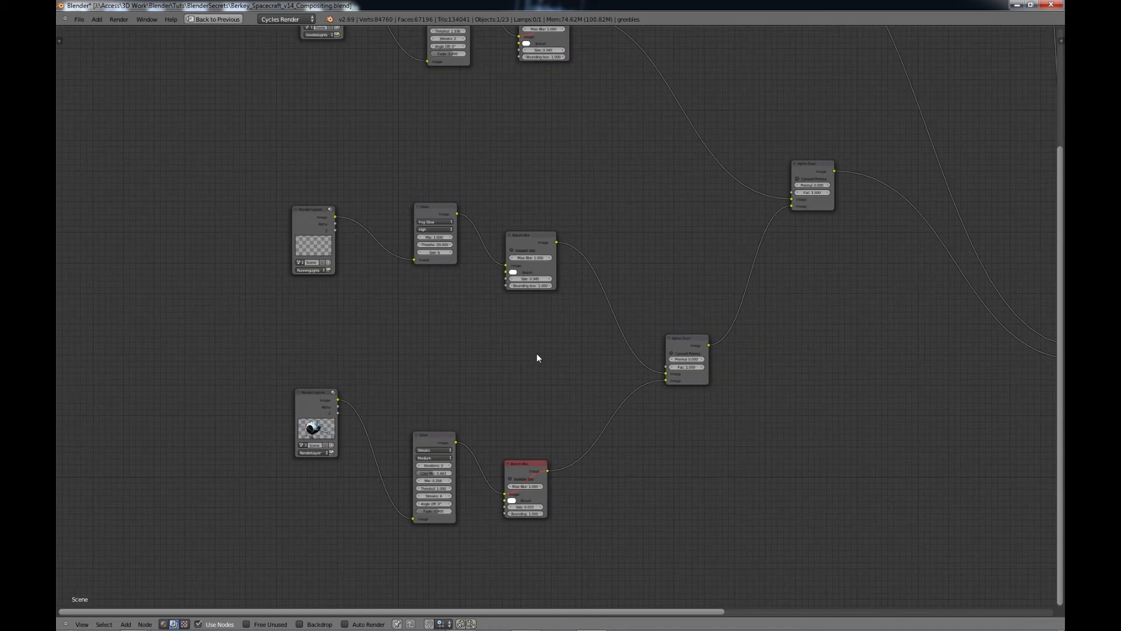
middle_click_drag(430, 329, 457, 362)
scroll(456, 367, "up", 2)
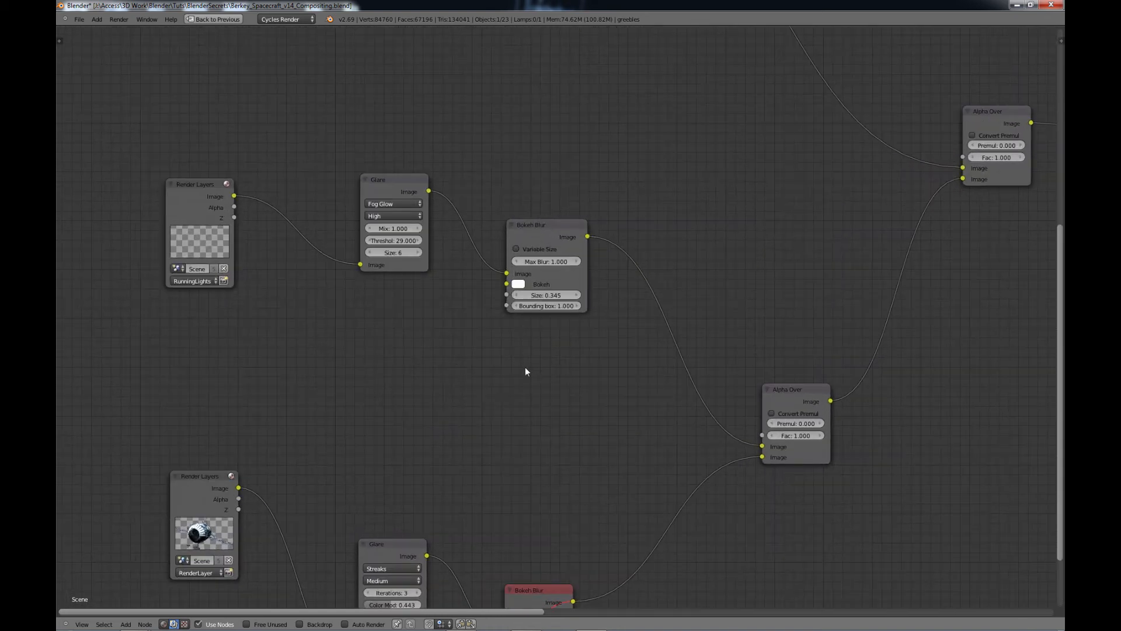
Trace how the Alpha Over nodes combine the render layer chains on the way to the background.
middle_click_drag(493, 485, 492, 233)
scroll(794, 209, "down", 1)
middle_click_drag(729, 274, 490, 410)
middle_click_drag(583, 332, 547, 371)
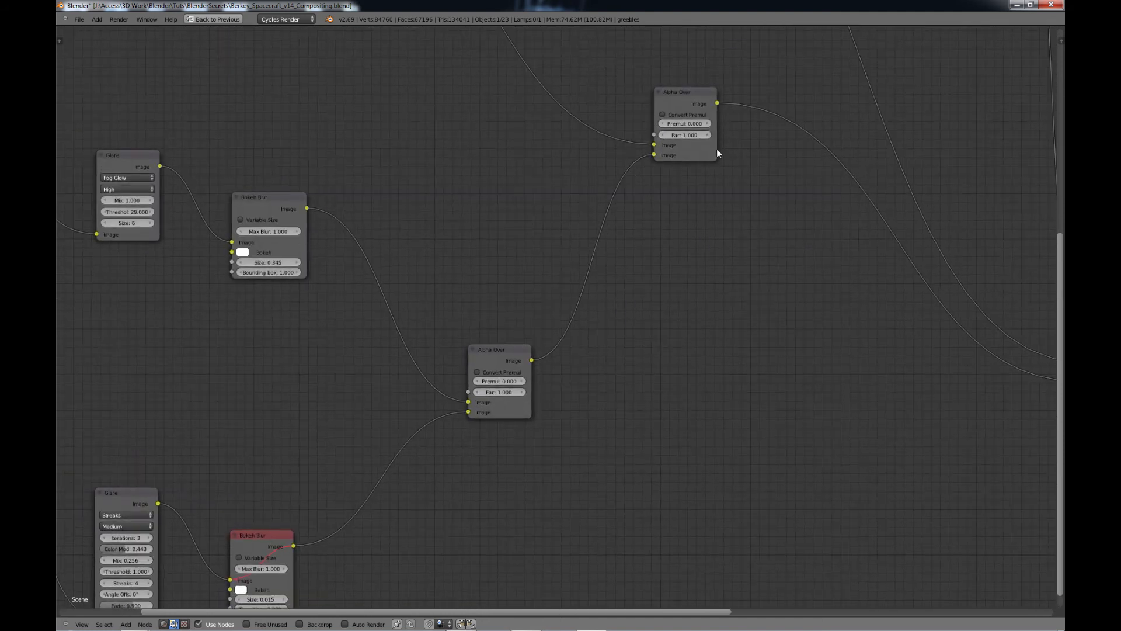
middle_click_drag(633, 213, 498, 269)
scroll(539, 232, "down", 1)
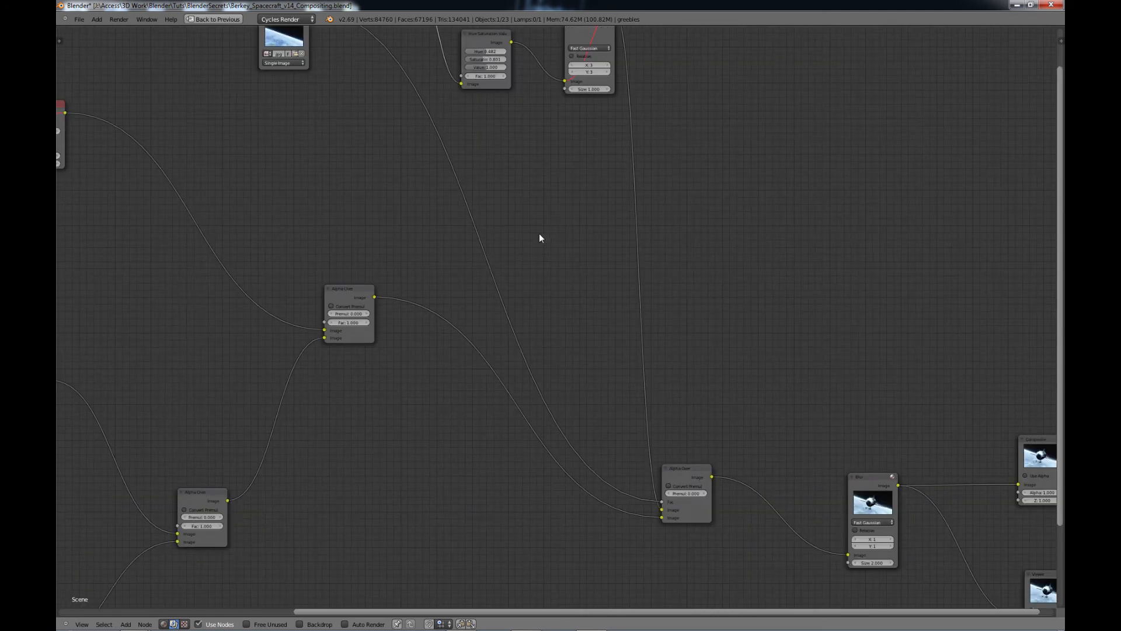
Move the Alpha Over node that merges the background with the spacecraft higher, nearer to the background image chain.
middle_click_drag(507, 172, 535, 249)
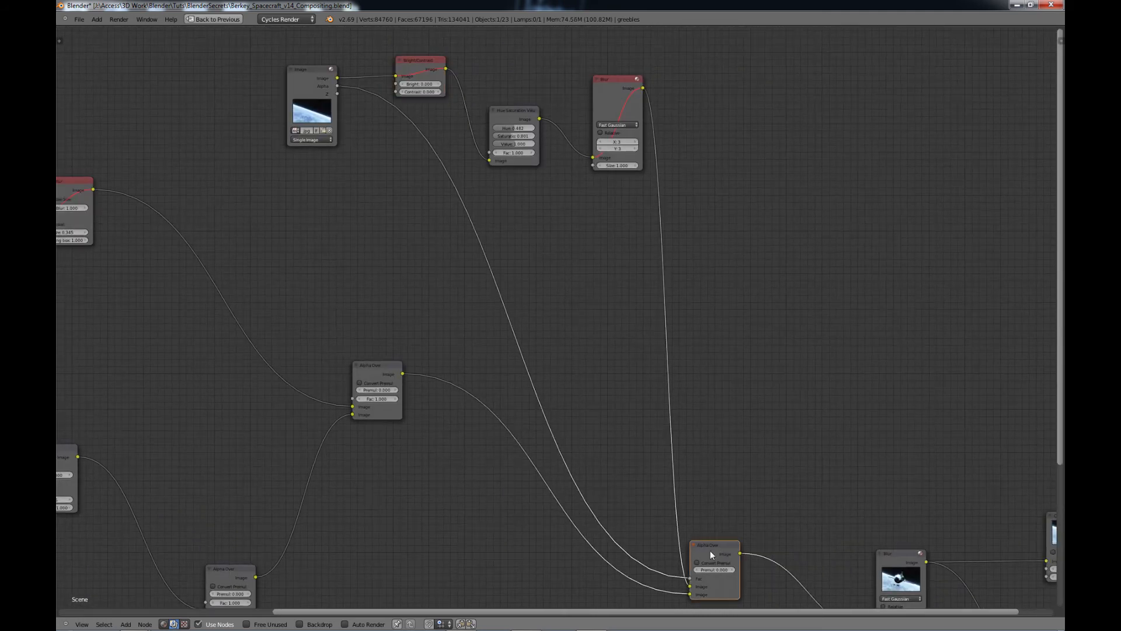
left_click_drag(710, 550, 647, 427)
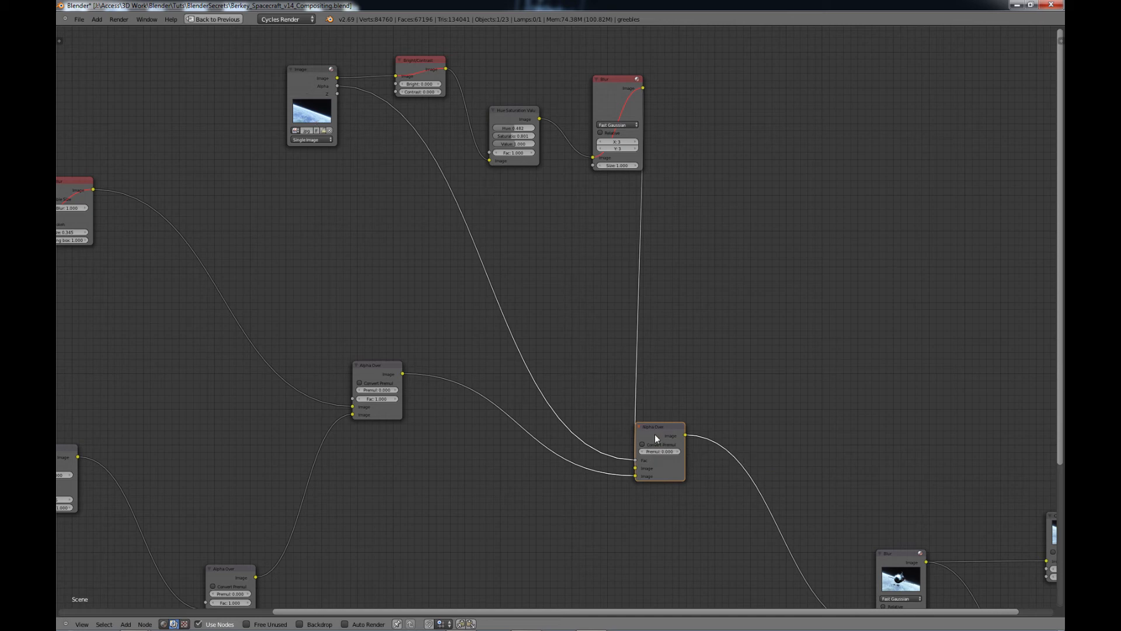
left_click_drag(655, 438, 709, 409)
middle_click_drag(741, 460, 395, 275)
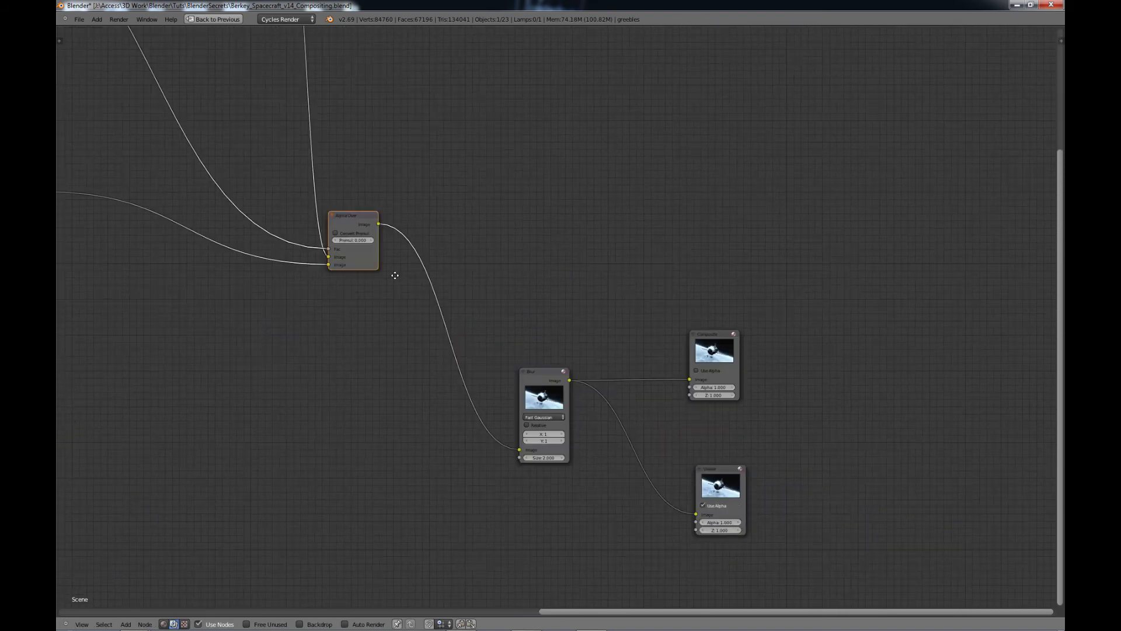
Move the final Blur node nearer to the last Alpha Over node, and the Composite and Viewer nodes together up beside the Blur.
left_click_drag(534, 380, 498, 254)
left_click(712, 338)
left_click(725, 474, "shift")
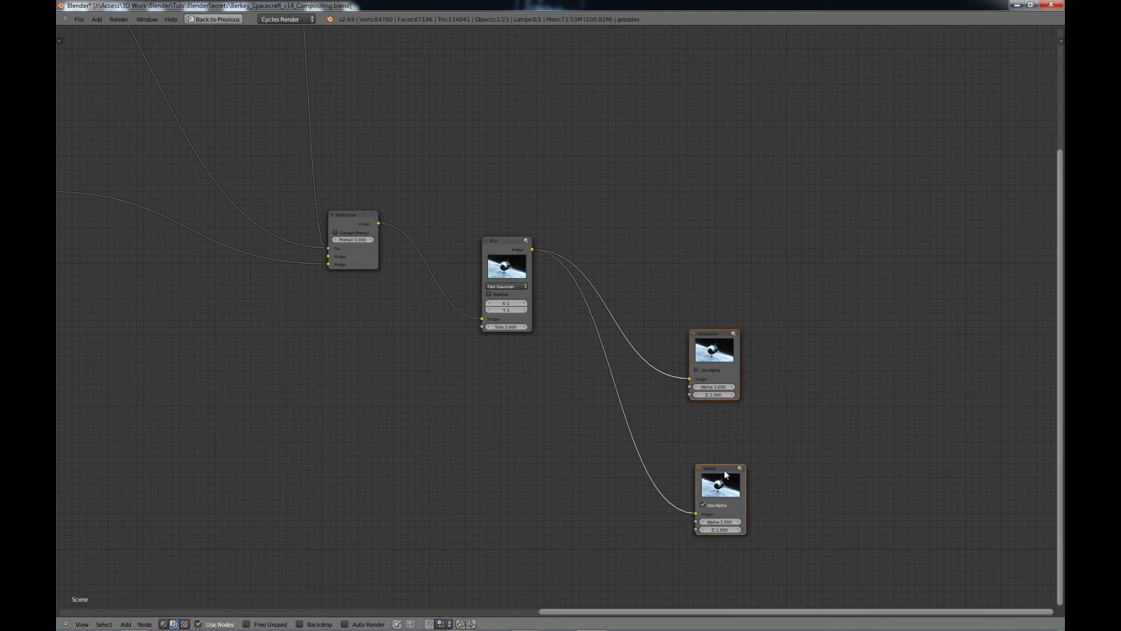
left_click_drag(726, 474, 688, 302)
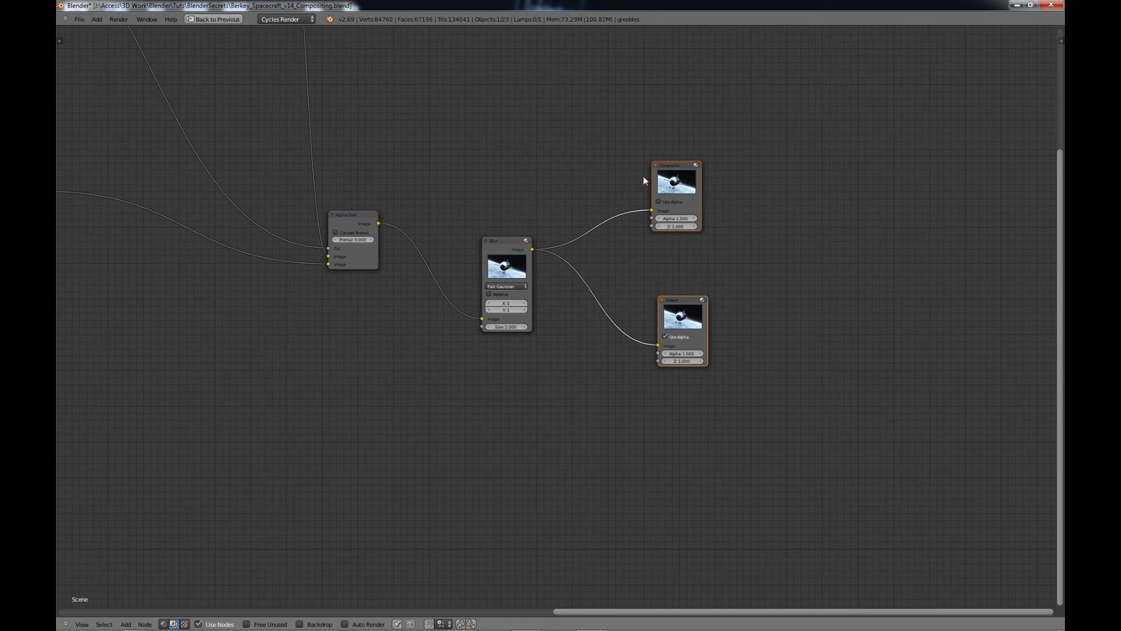
scroll(599, 327, "down", 1)
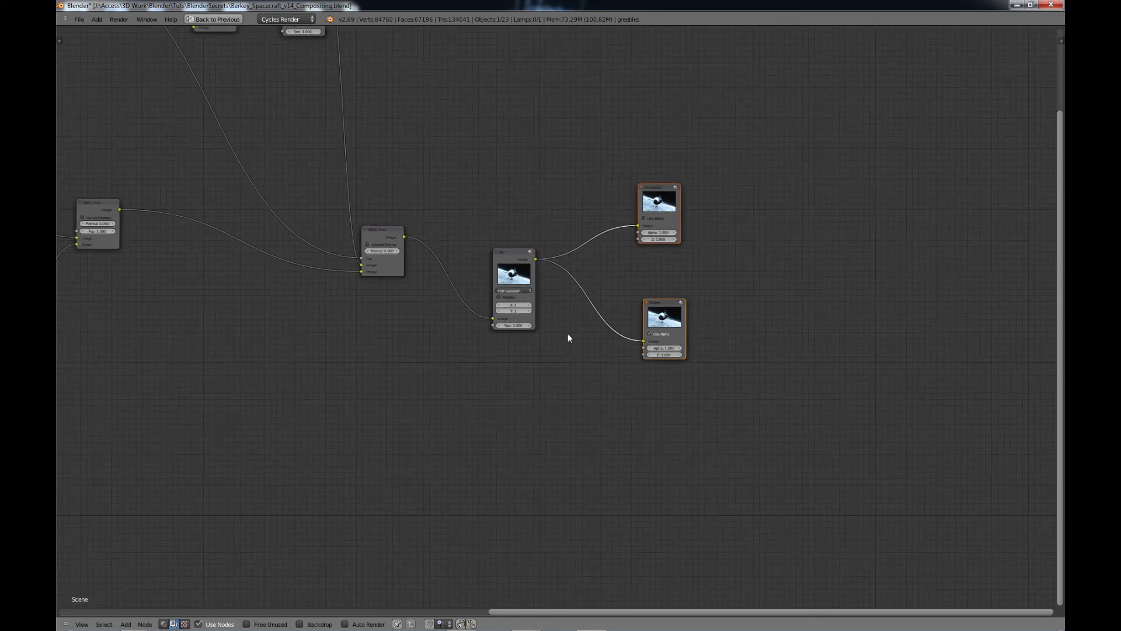
middle_click_drag(370, 272, 630, 316)
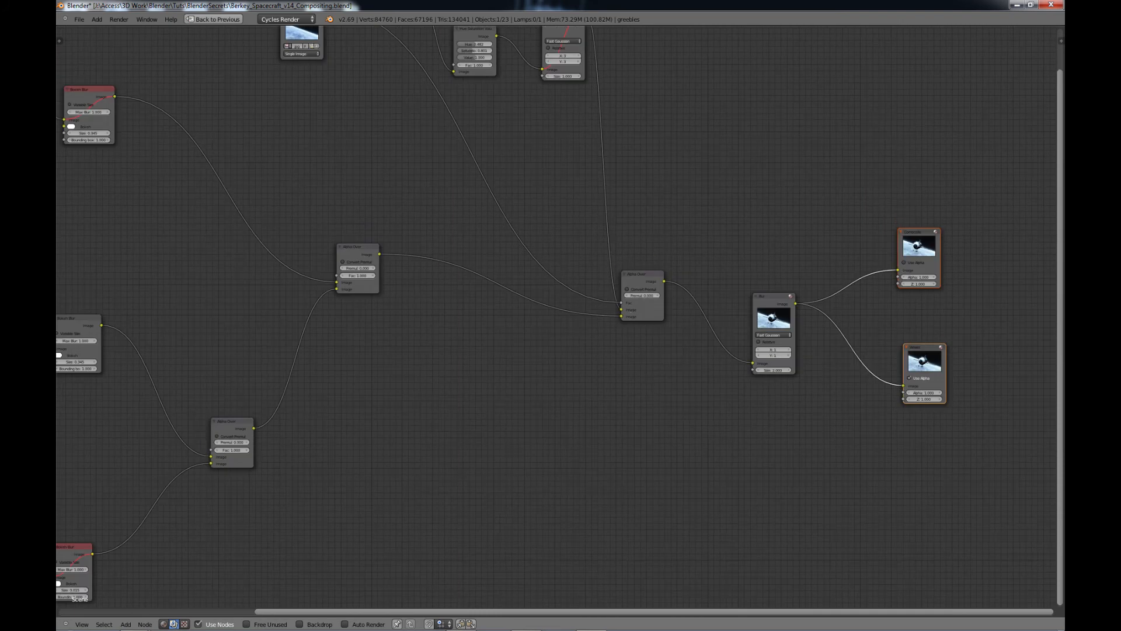
Unmute the Hue Saturation Value node between the muted Bokeh Blur and the Alpha Over node in the RenderLayer chain.
key("ctrl+Up")
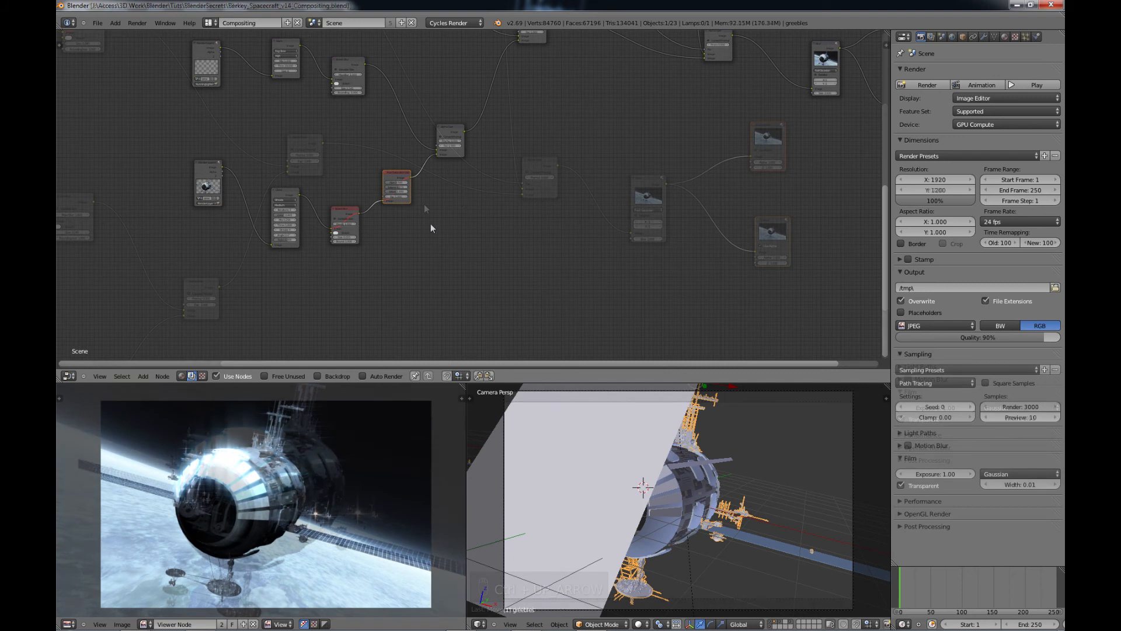
scroll(430, 223, "up", 3)
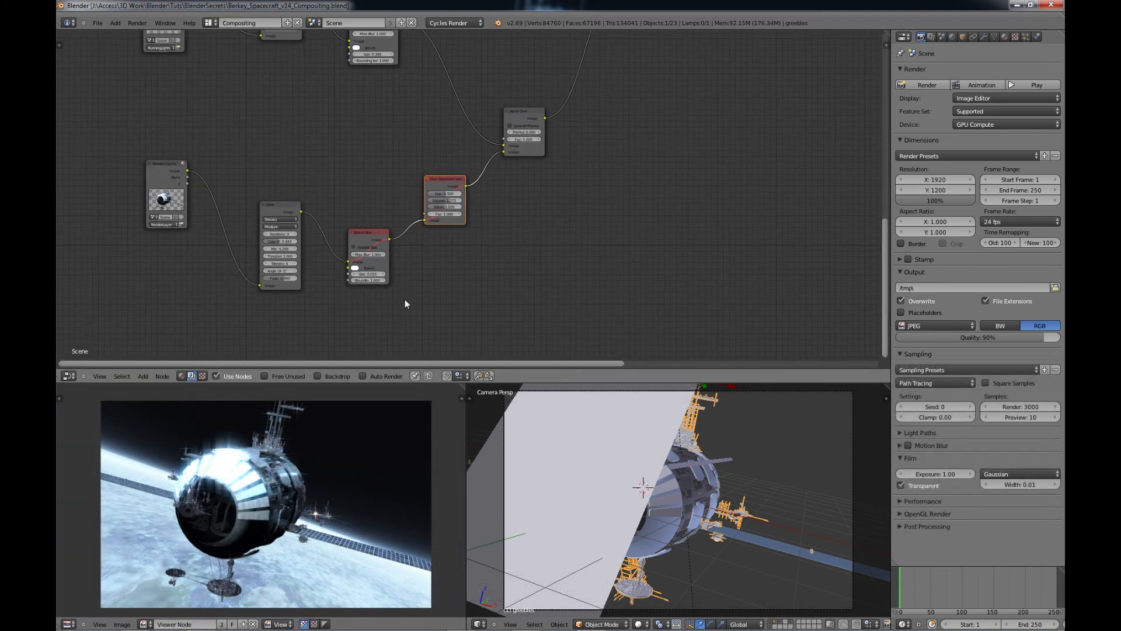
scroll(404, 299, "up", 2)
middle_click_drag(405, 291, 397, 259)
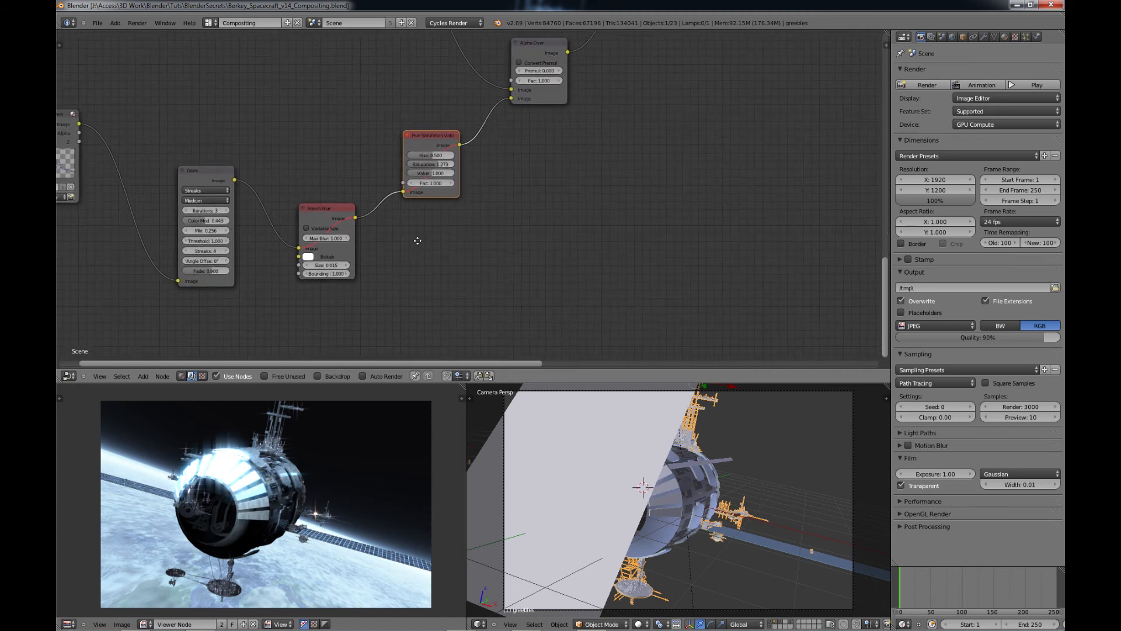
scroll(435, 227, "up", 4)
middle_click_drag(437, 226, 364, 271)
scroll(363, 271, "up", 1)
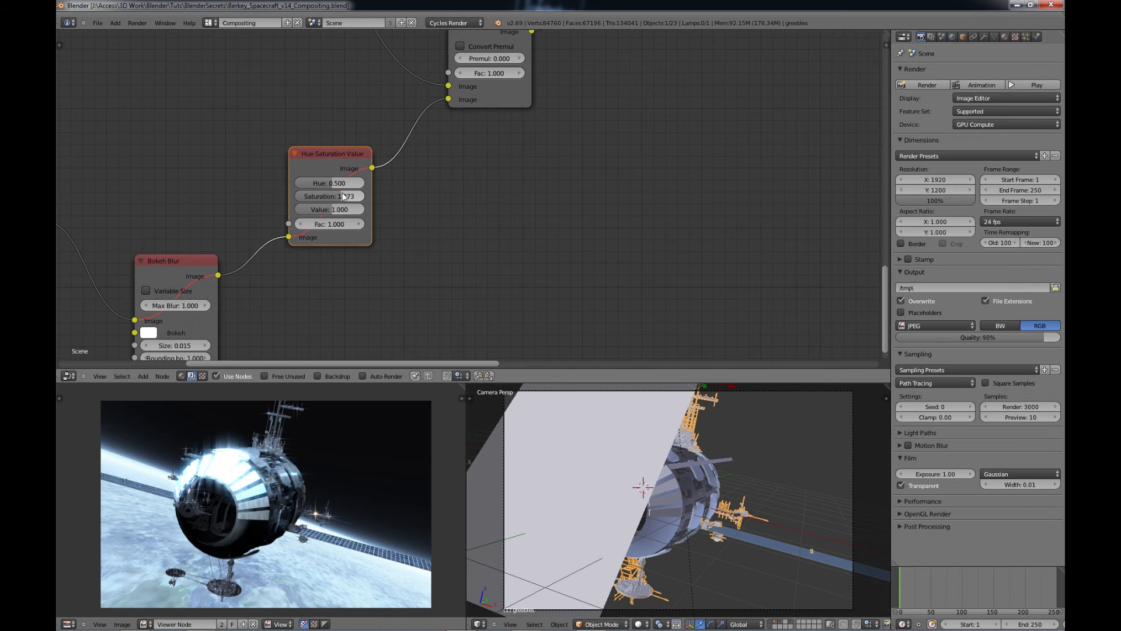
left_click(325, 151)
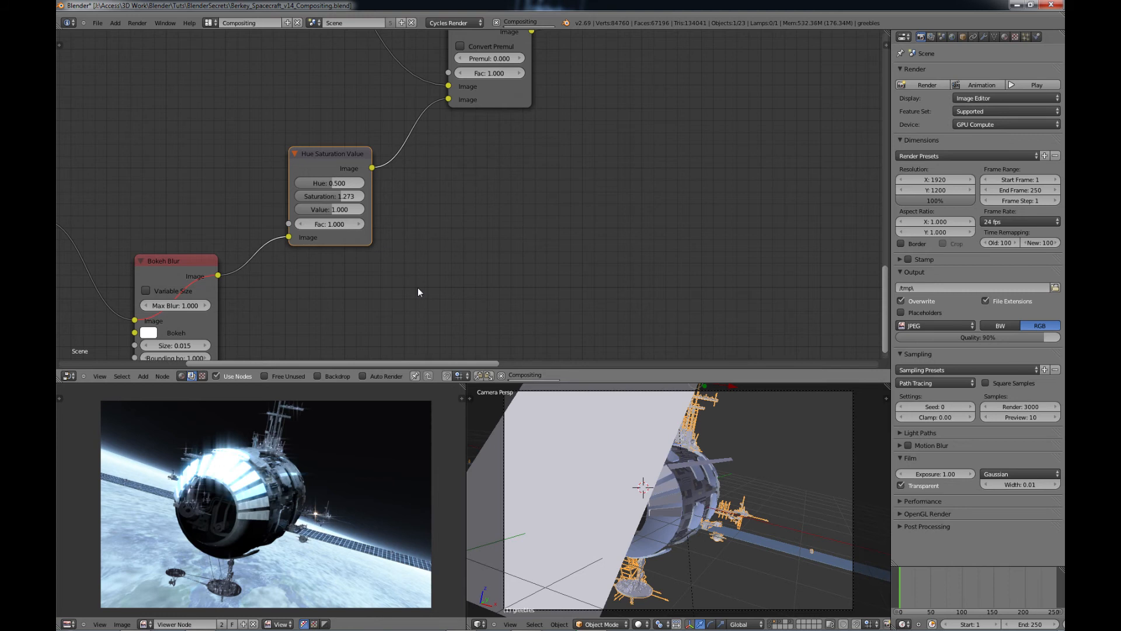
Inspect the spacecraft composite enlarged in the Viewer Node image, especially the saturated glow on the front hull panels.
scroll(295, 492, "up", 3)
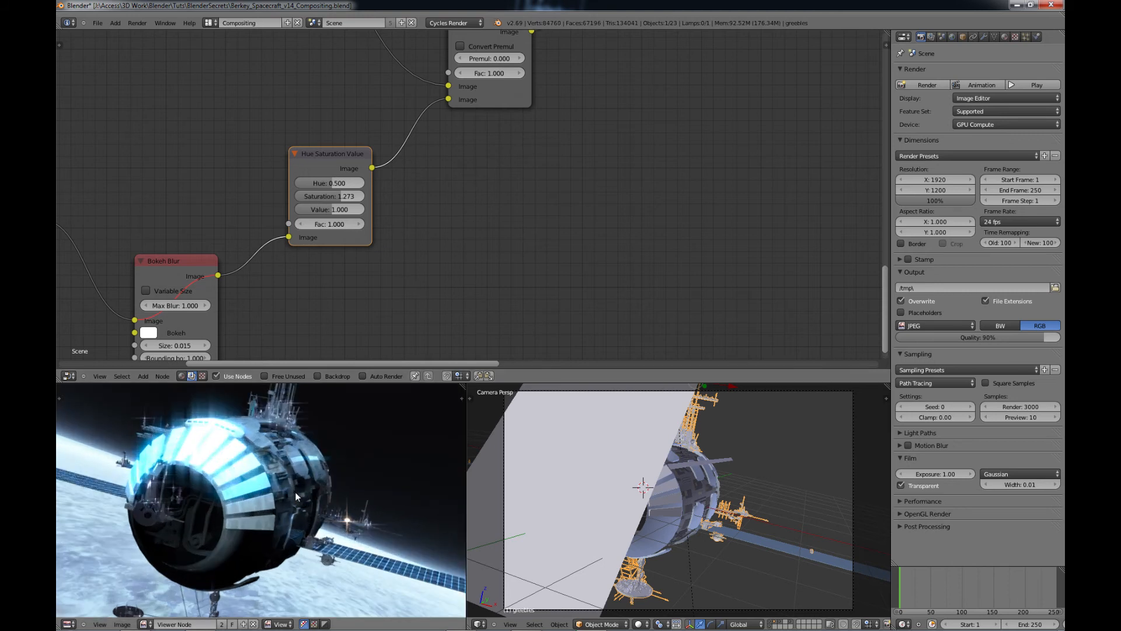
key("ctrl+Up")
scroll(424, 398, "up", 3)
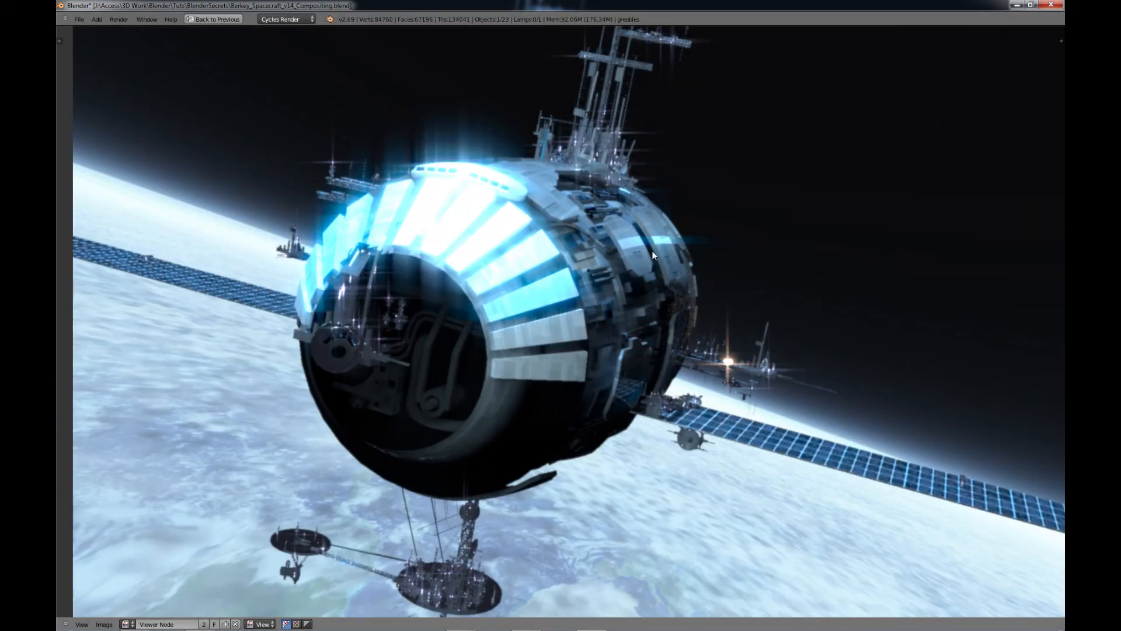
key("ctrl+Down")
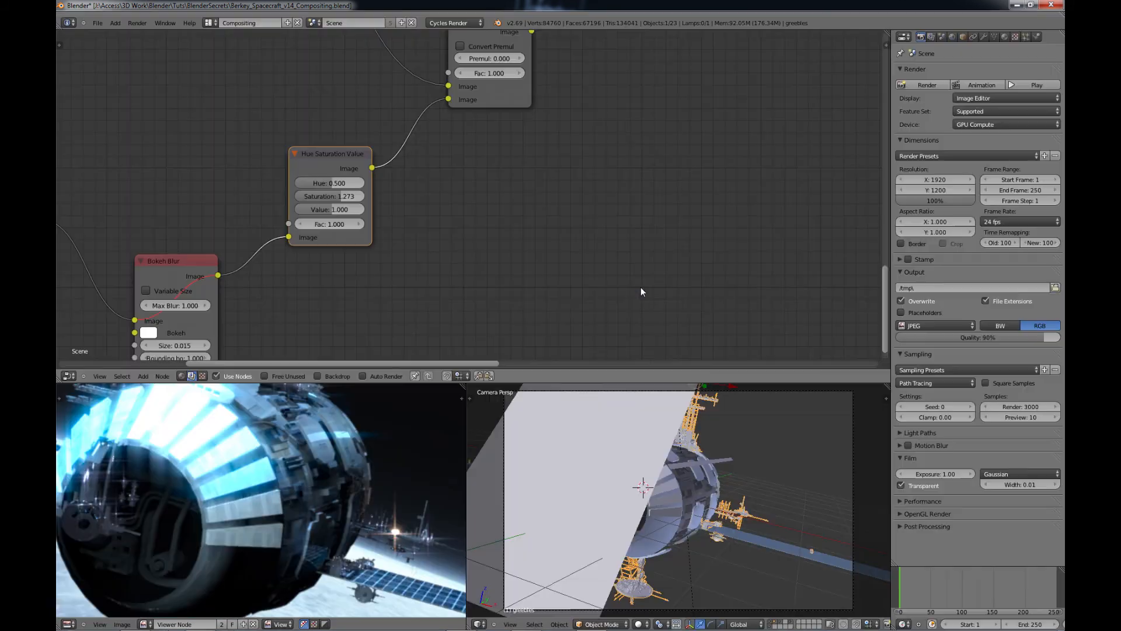
Examine the background image chain with its muted Bright/Contrast, Hue Saturation Value and muted Blur nodes.
key("ctrl+Up")
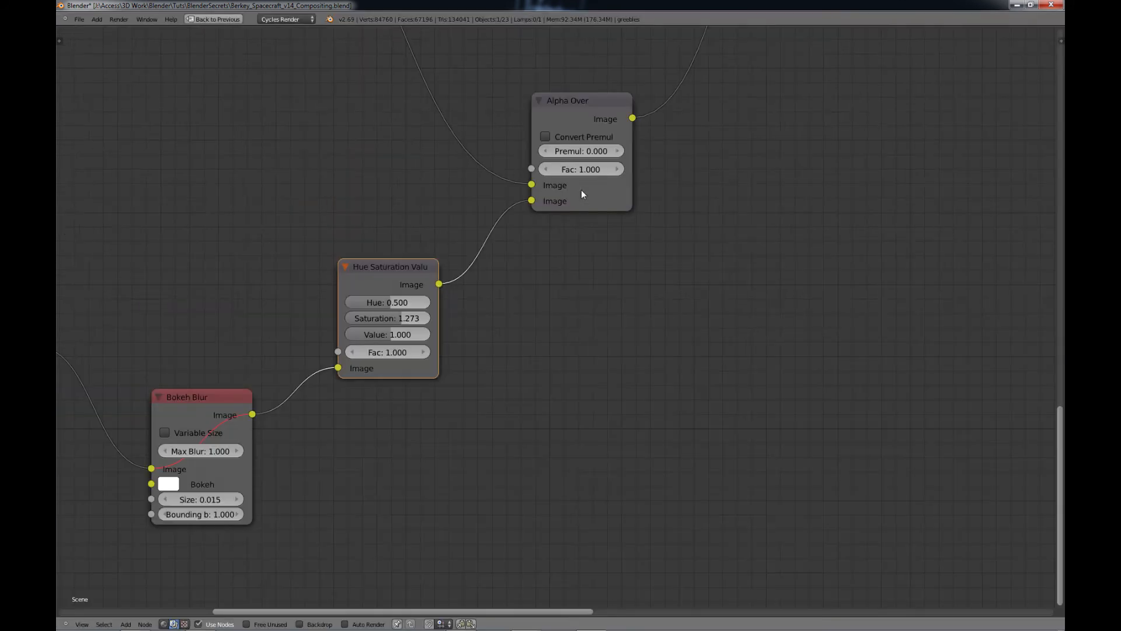
scroll(583, 195, "down", 3)
middle_click_drag(457, 289, 550, 481)
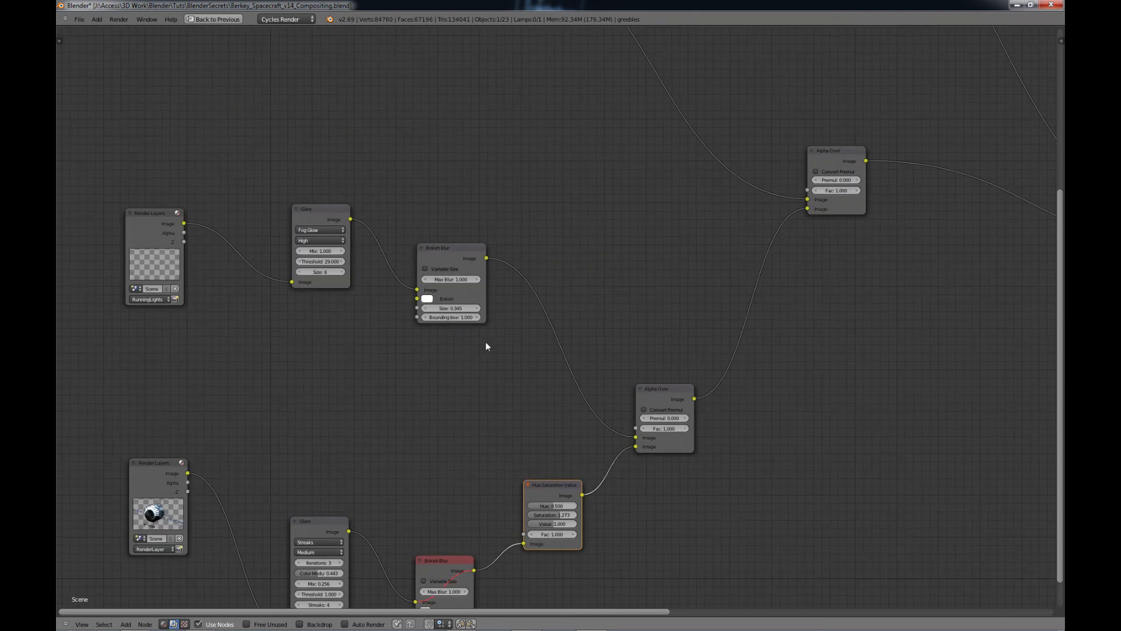
scroll(485, 342, "down", 4)
middle_click_drag(481, 264, 408, 365)
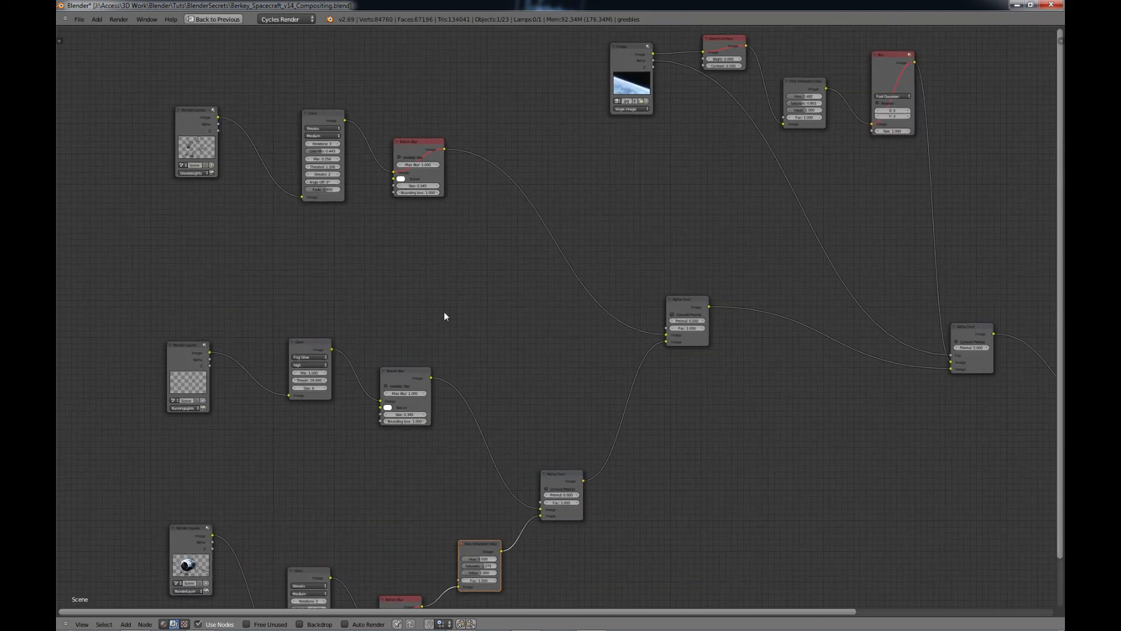
middle_click_drag(811, 123, 514, 262)
scroll(514, 263, "up", 2)
middle_click_drag(303, 226, 343, 252)
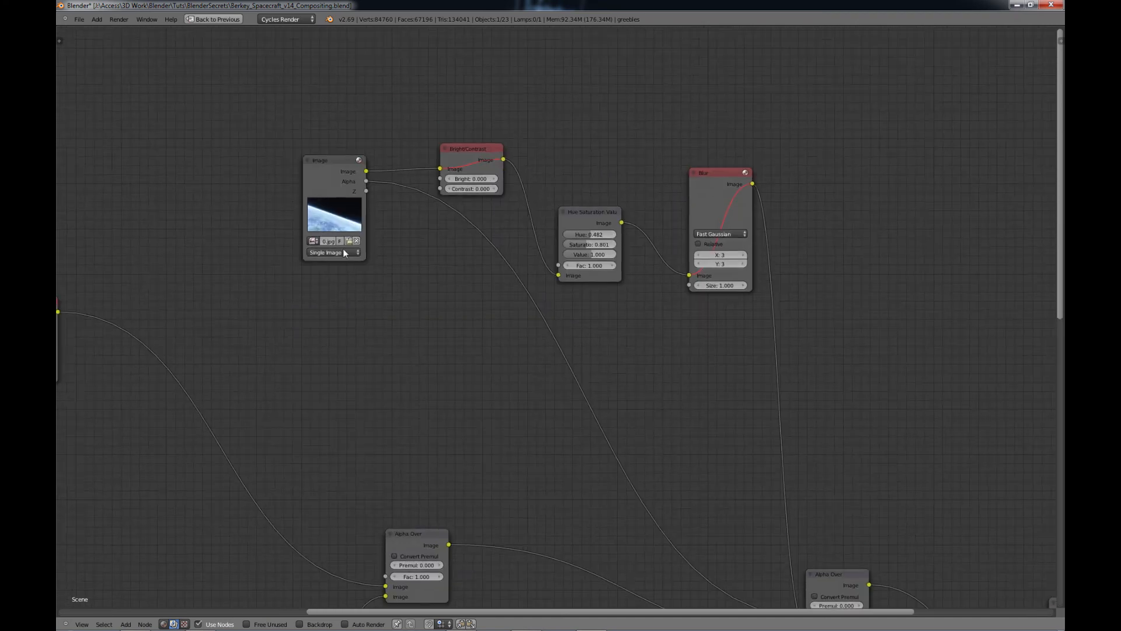
scroll(626, 318, "up", 1)
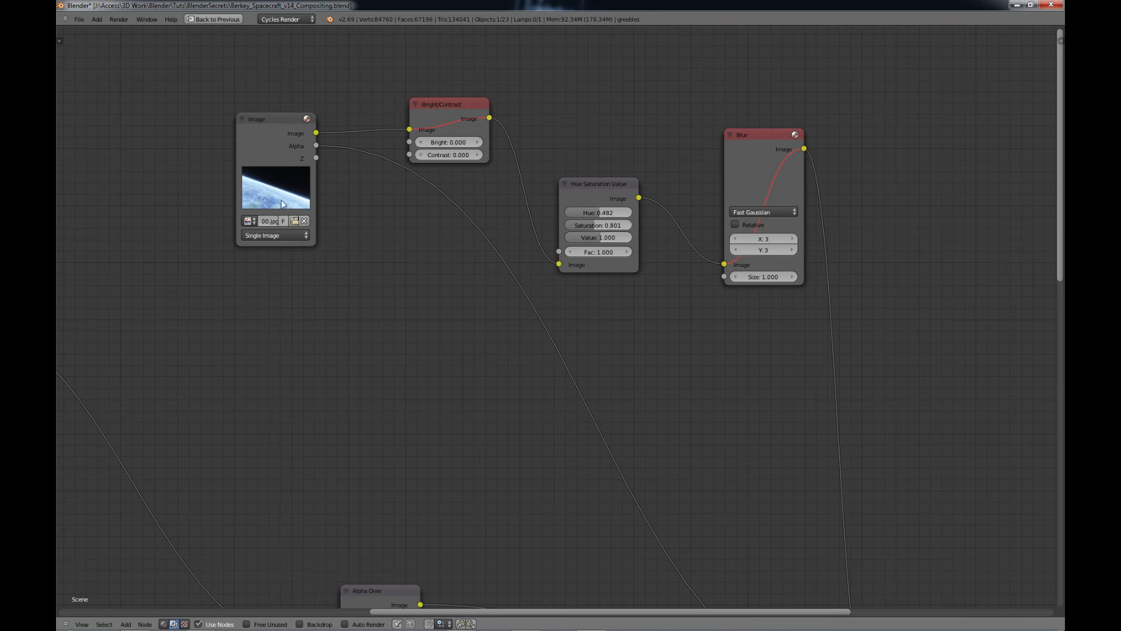
scroll(454, 257, "down", 1)
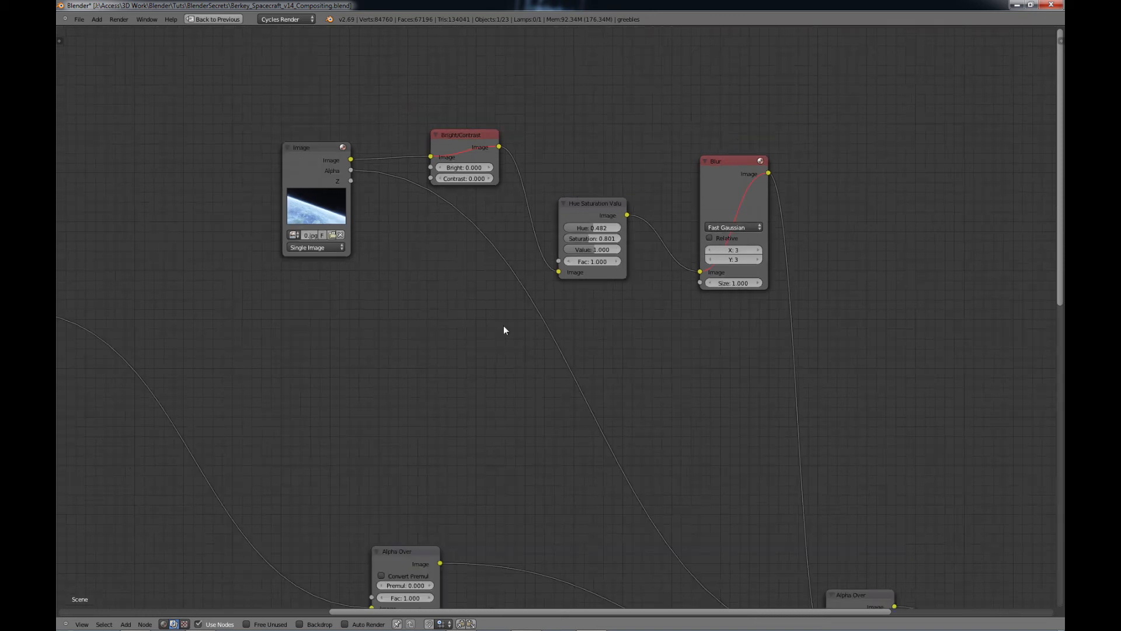
Review the whole compositing tree from the three render layer chains through the Alpha Over nodes to the Composite and Viewer outputs.
middle_click_drag(431, 374, 513, 211)
scroll(548, 304, "down", 3)
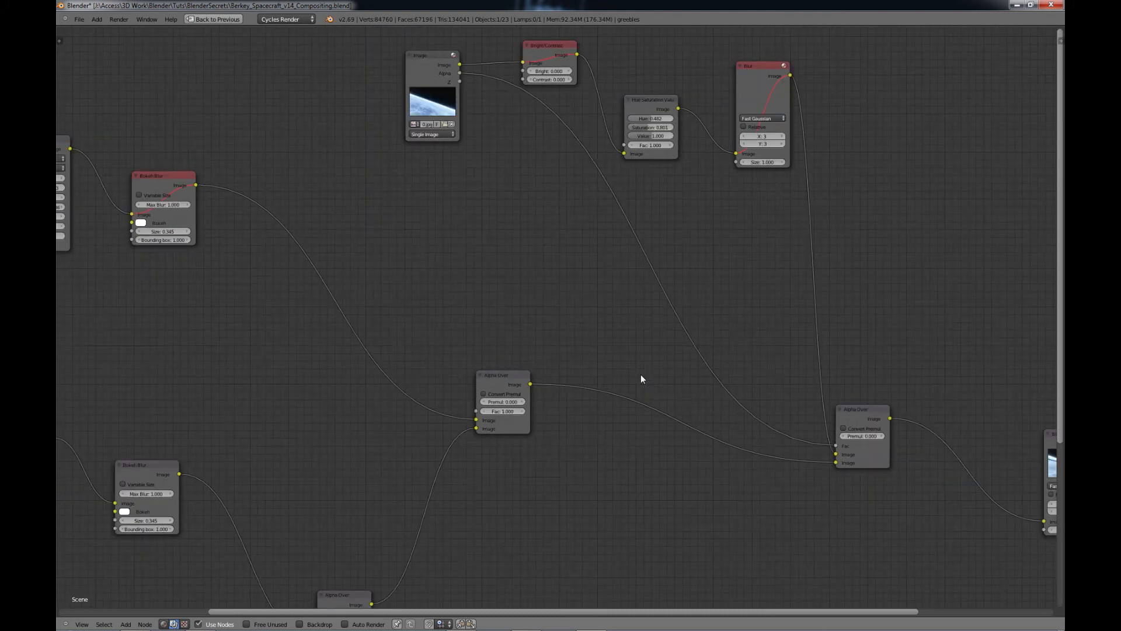
middle_click_drag(605, 395, 731, 208)
scroll(605, 349, "down", 2)
middle_click_drag(471, 429, 629, 310)
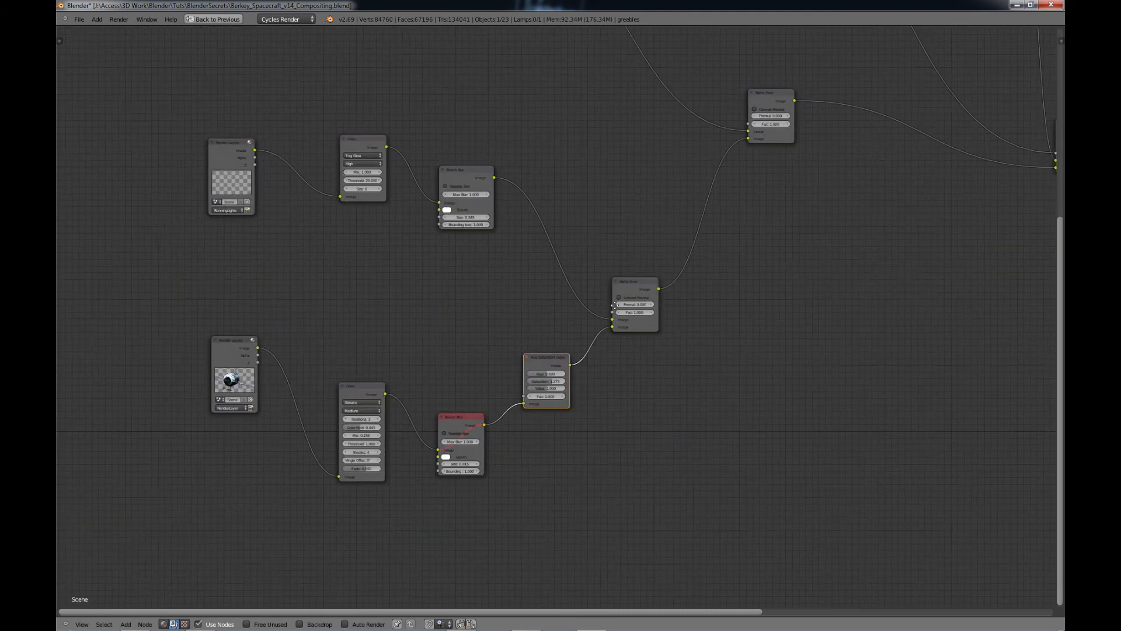
middle_click_drag(564, 141, 569, 172)
scroll(661, 227, "down", 1)
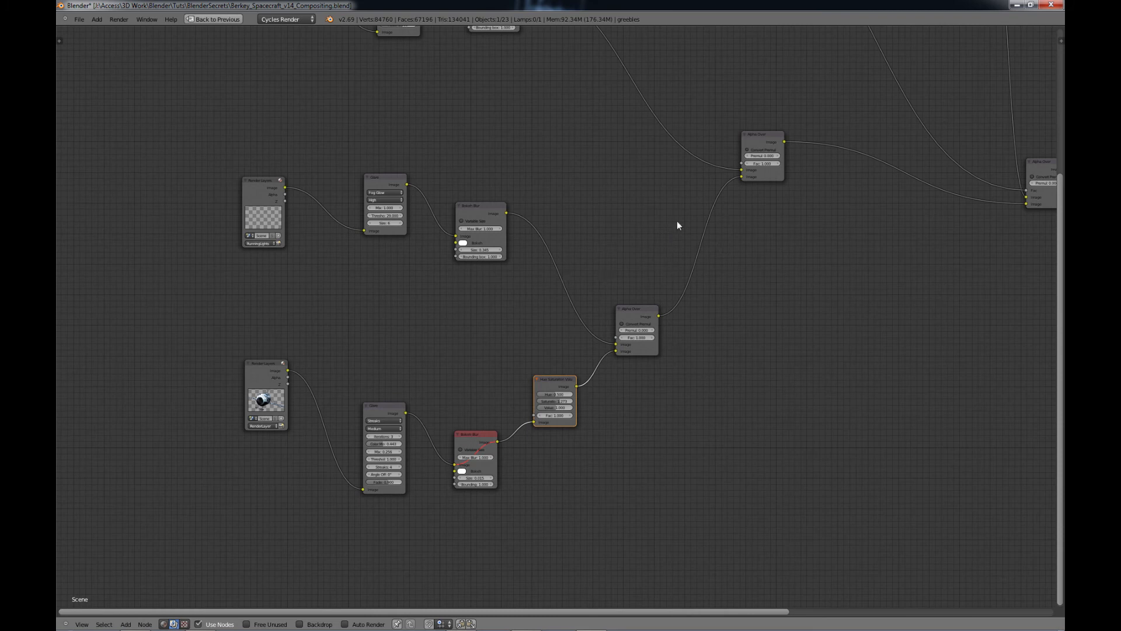
middle_click_drag(723, 183, 450, 342)
scroll(635, 270, "down", 1)
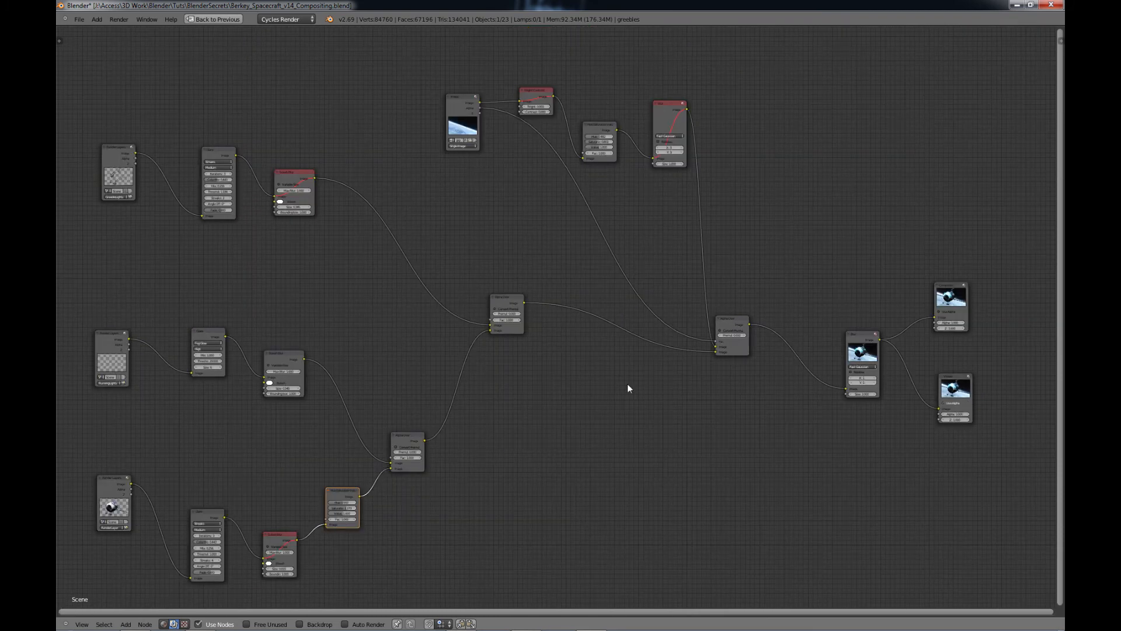
middle_click_drag(628, 389, 653, 307)
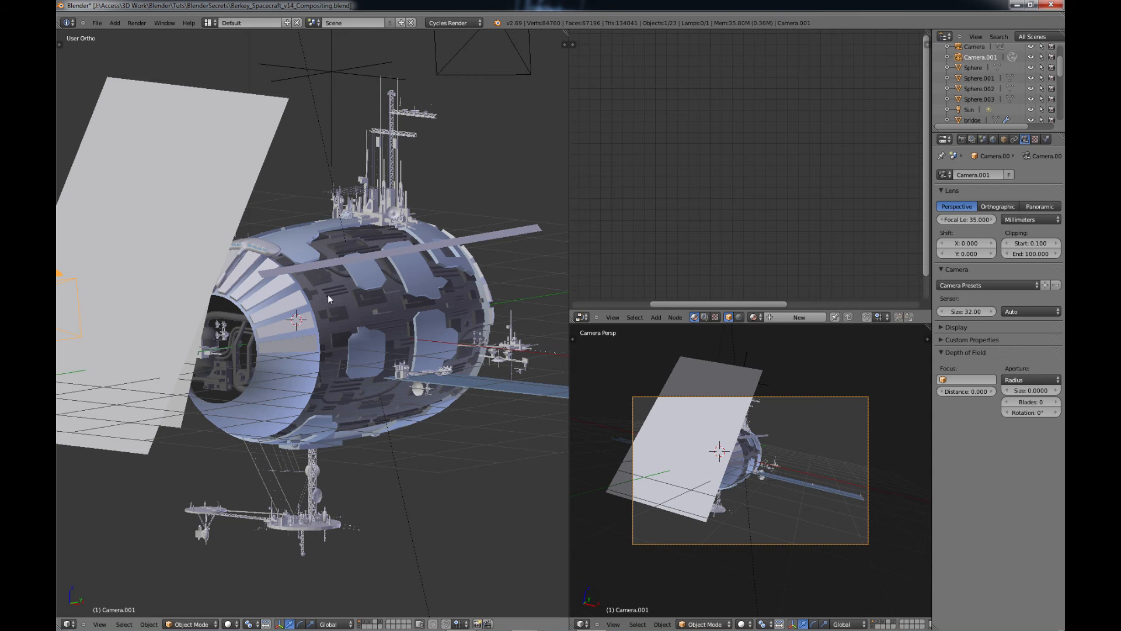
Select the details_front_hull object in the Default layout and view its panels around the spacecraft's front opening.
middle_click_drag(321, 293, 373, 371)
scroll(327, 313, "up", 2)
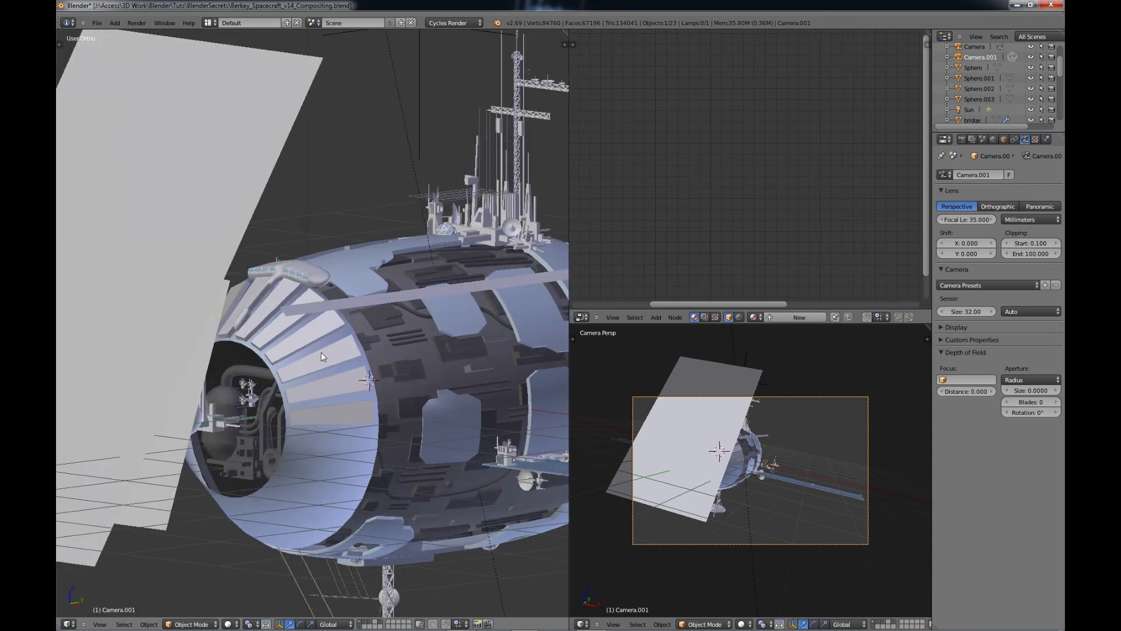
right_click(324, 355)
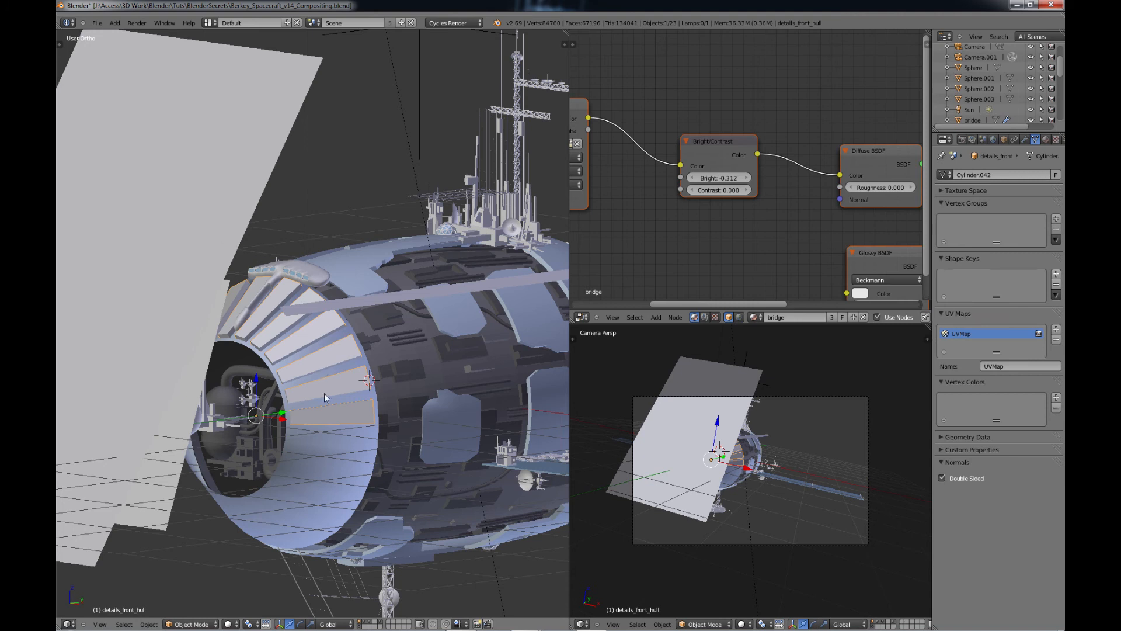
middle_click_drag(326, 374, 322, 368)
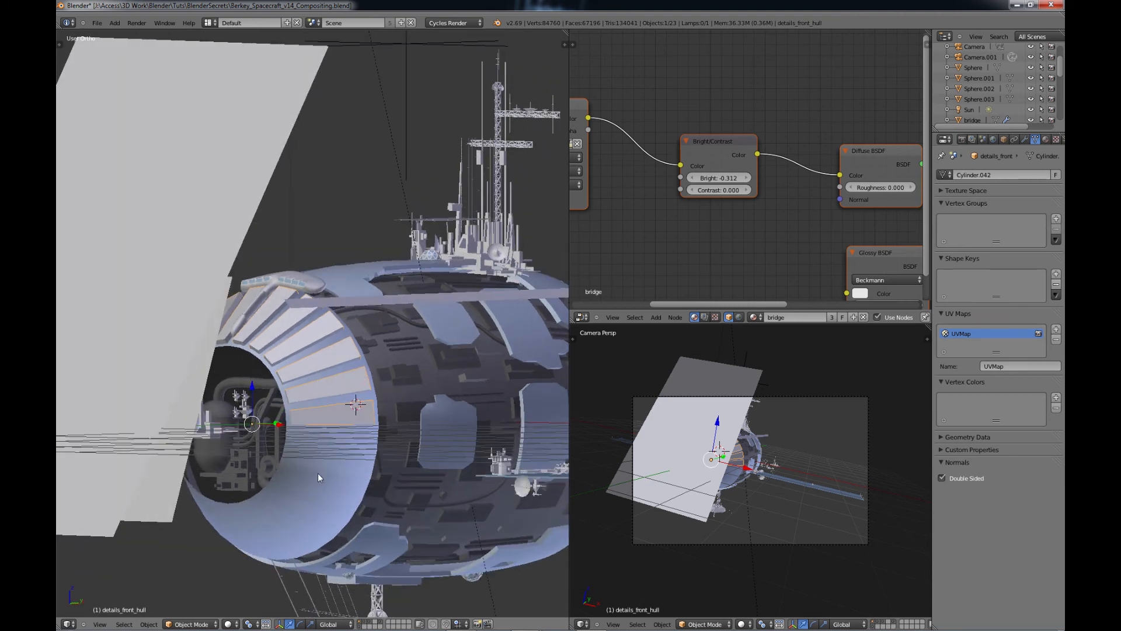
middle_click_drag(318, 478, 442, 321)
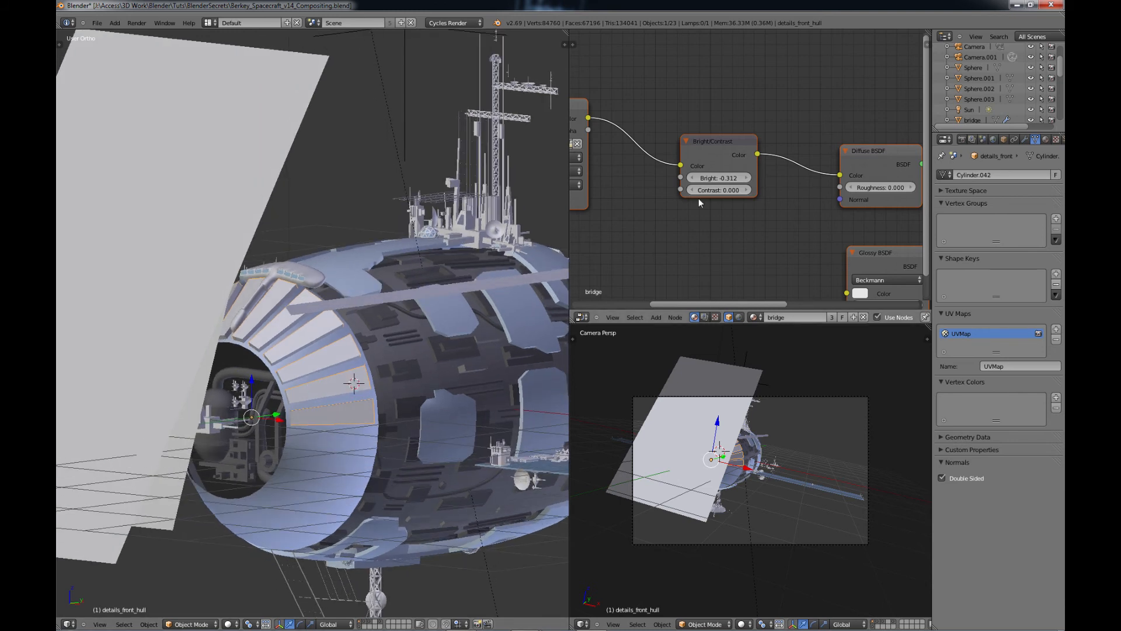
Show the front hull's bridge material settings and examine its Bright/Contrast node.
left_click(1046, 139)
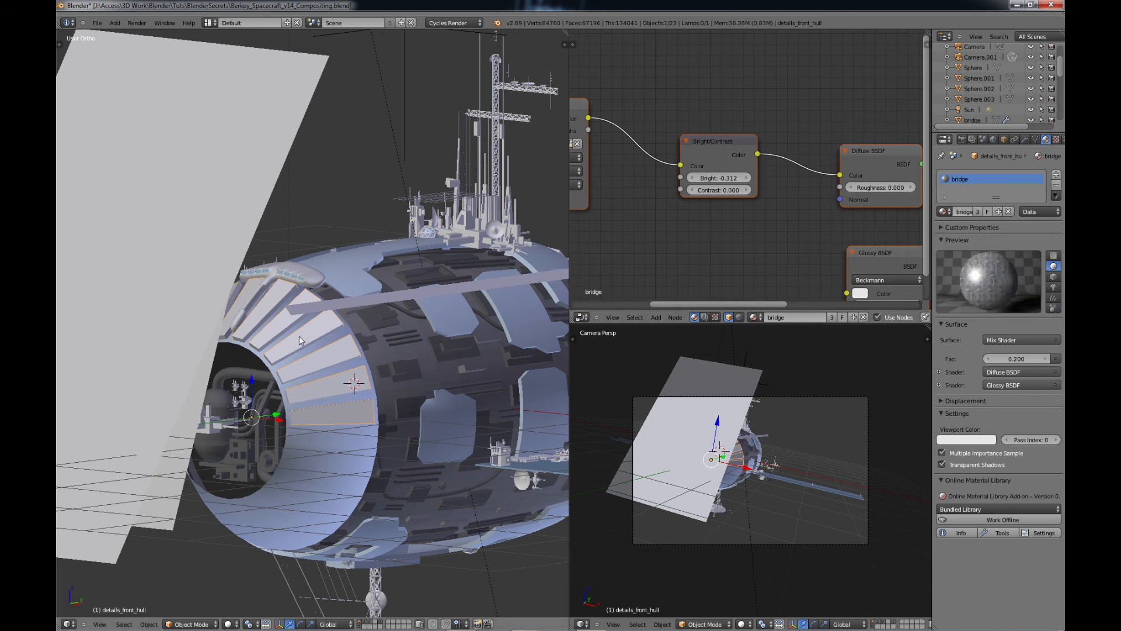
scroll(724, 211, "down", 1)
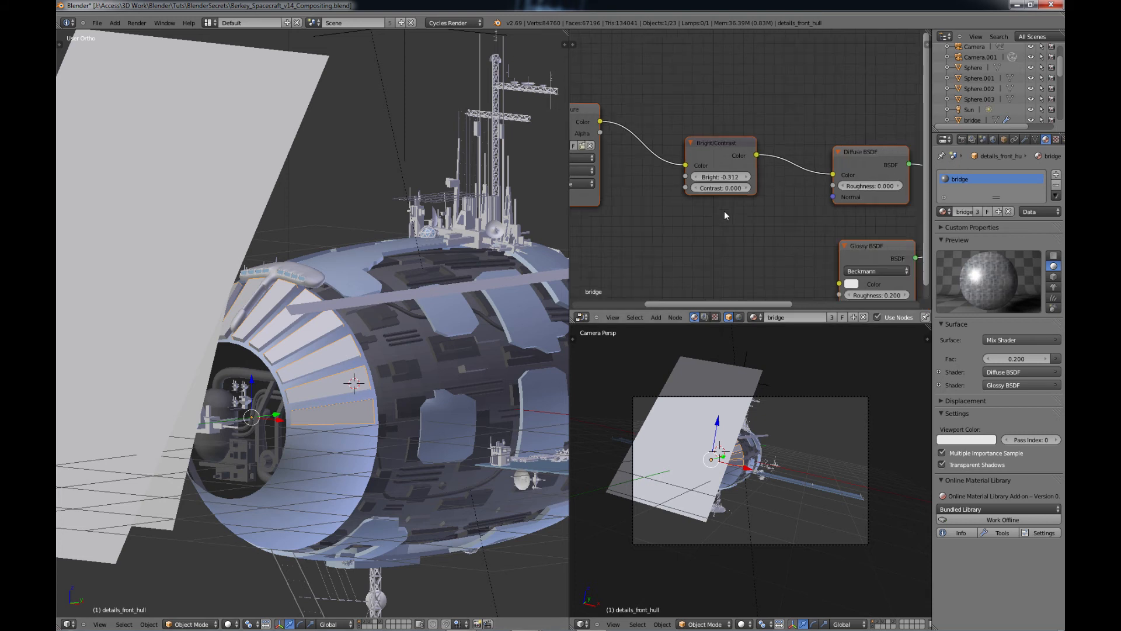
scroll(722, 220, "down", 1)
scroll(721, 221, "up", 4)
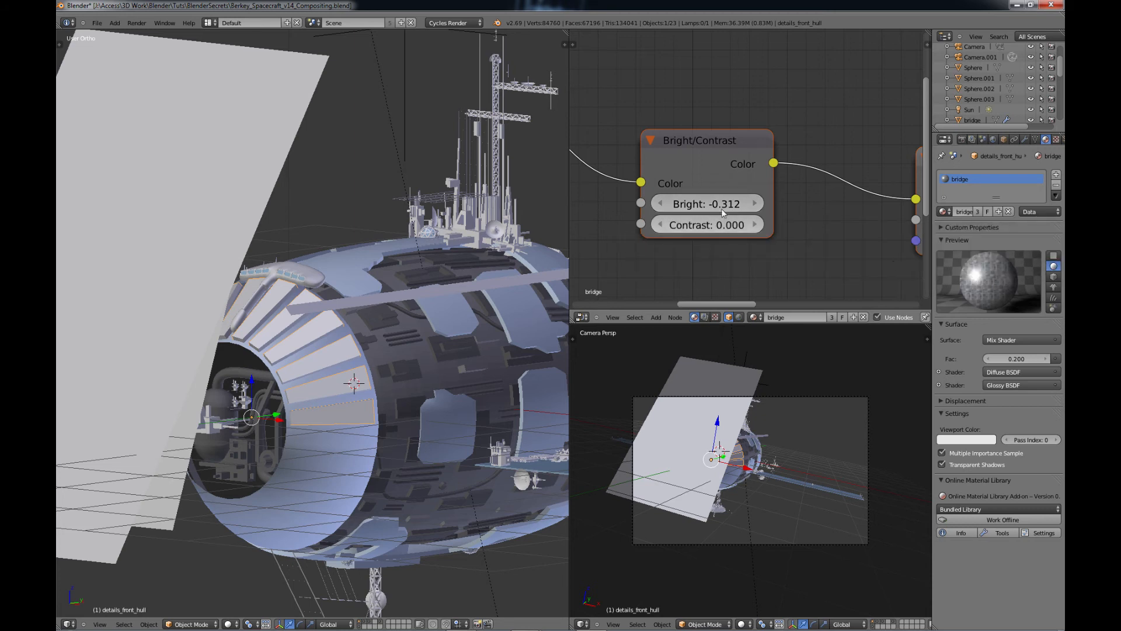
scroll(719, 220, "down", 1)
middle_click_drag(712, 228, 739, 168)
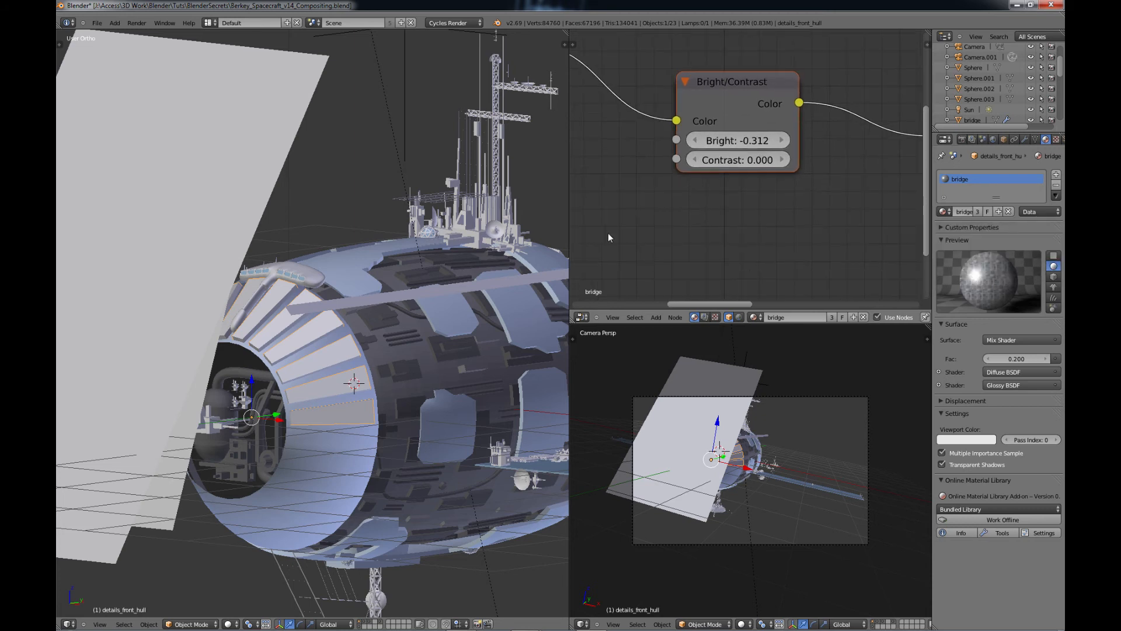
Deselect all objects in the 3D view and switch to the Compositing screen layout.
scroll(432, 299, "down", 2)
scroll(432, 298, "down", 2)
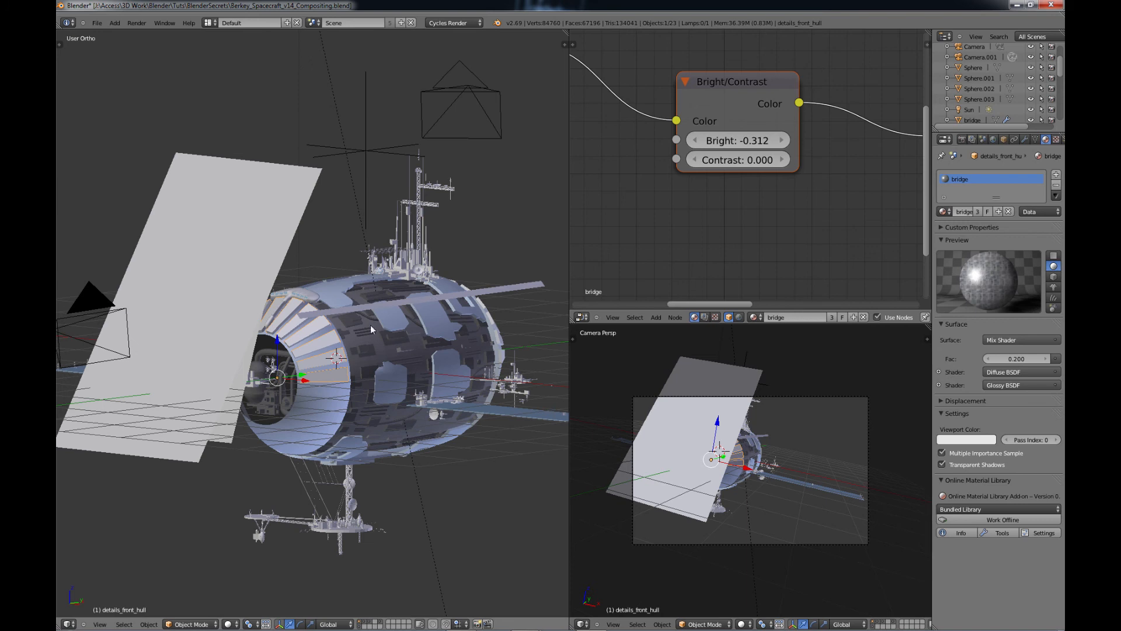
middle_click_drag(371, 324, 361, 307)
key("a")
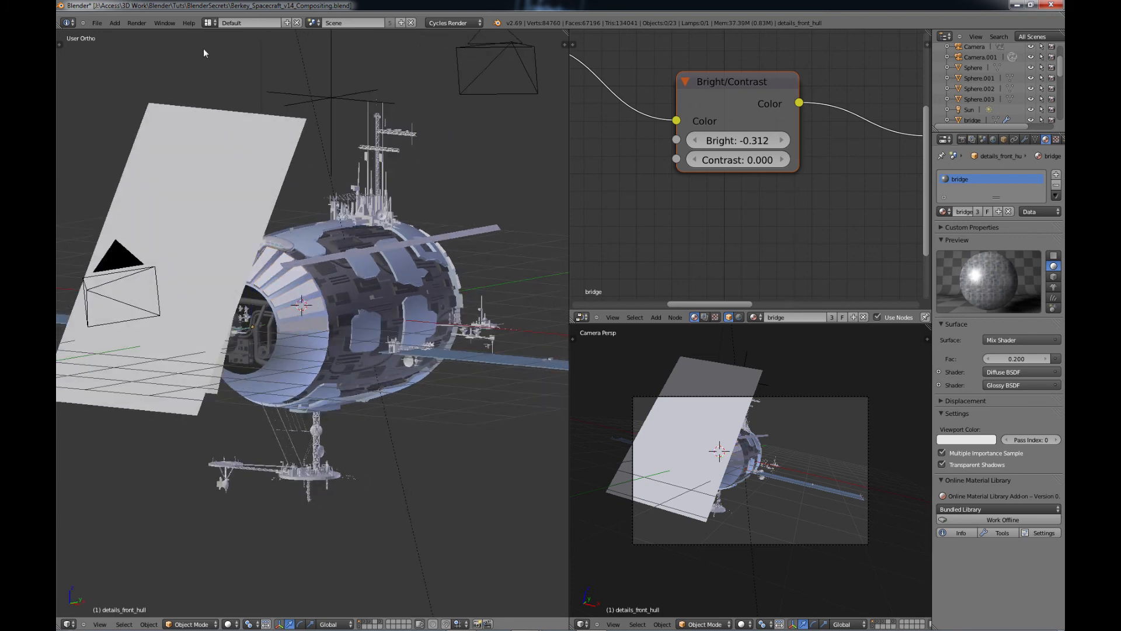
left_click(208, 22)
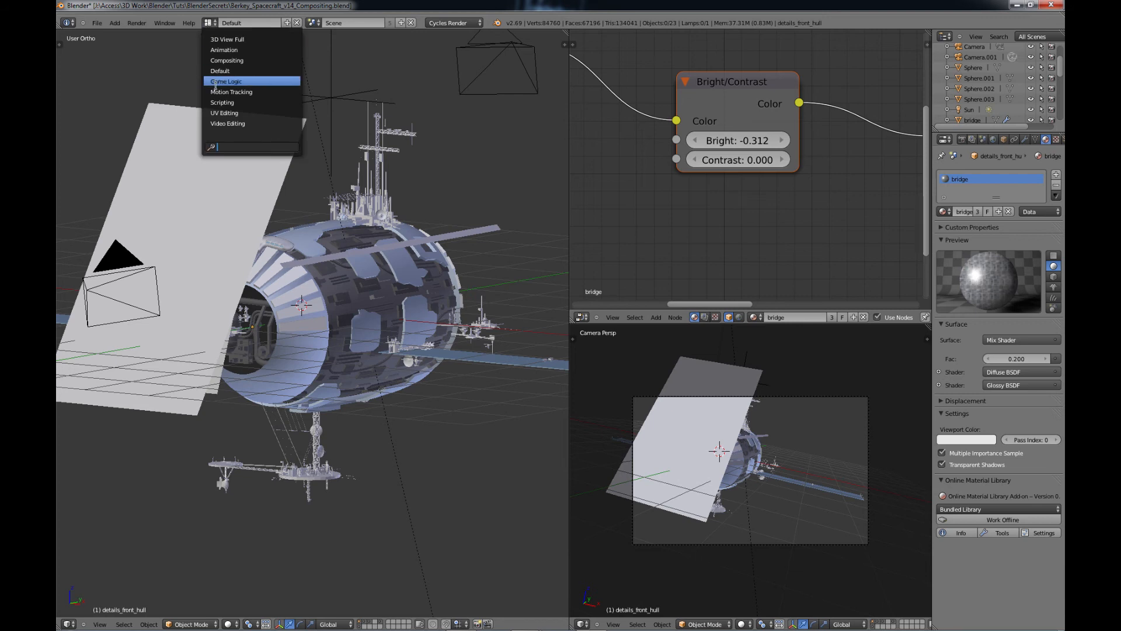
left_click(226, 61)
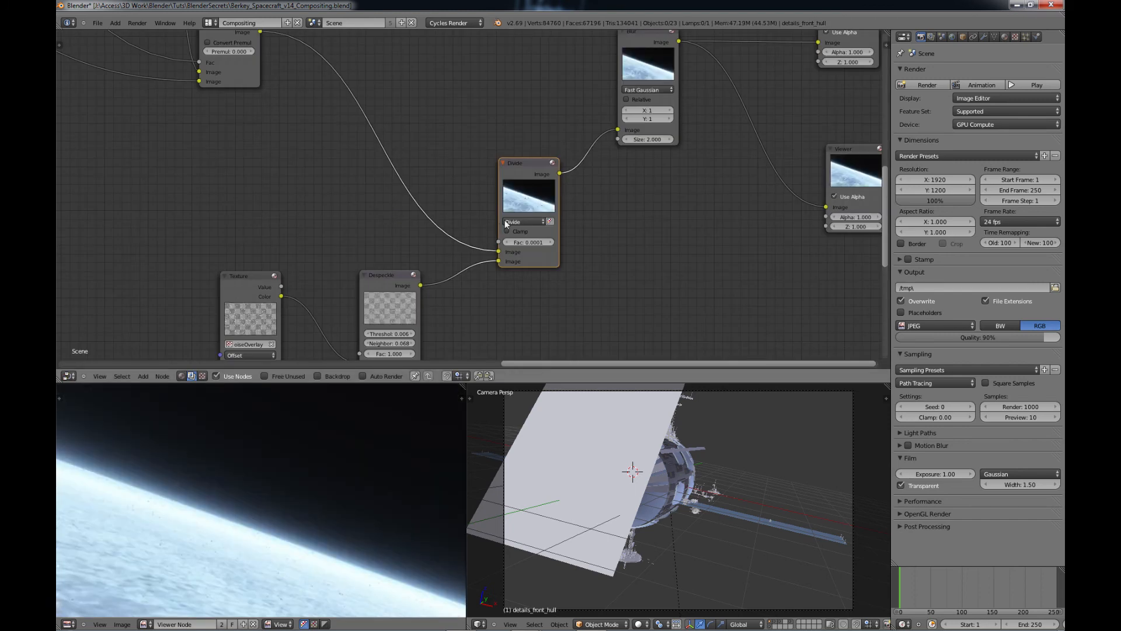
Review the noise texture branch and its Divide node through the Blur node to the Composite and Viewer outputs.
scroll(485, 235, "down", 2)
scroll(538, 247, "down", 2)
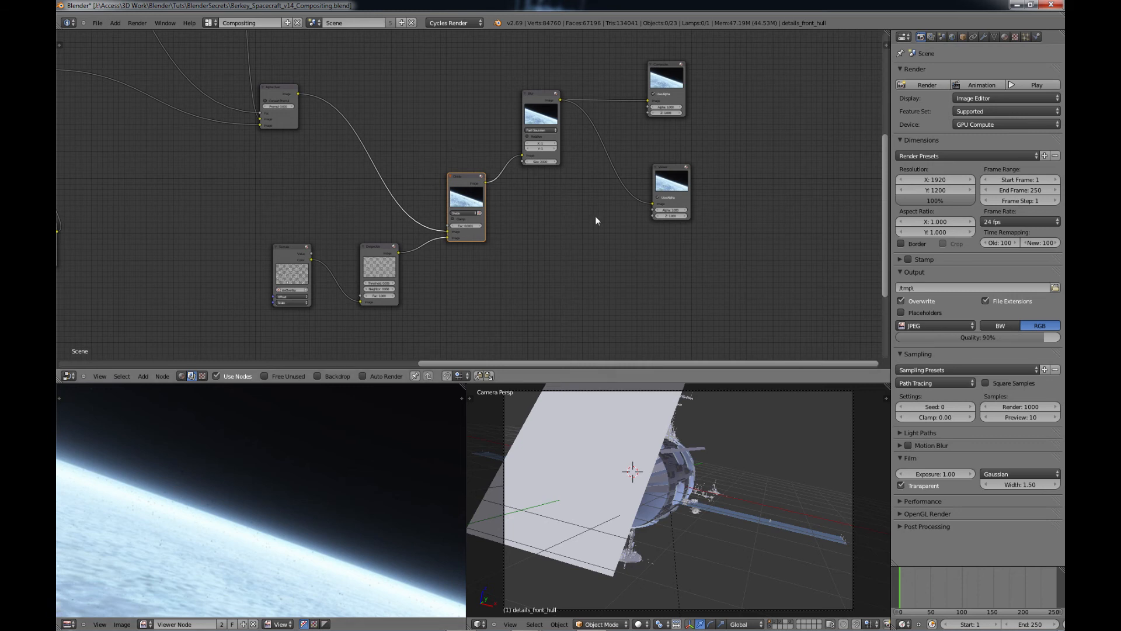
scroll(467, 151, "down", 1)
middle_click_drag(383, 183, 580, 190)
scroll(580, 190, "down", 3)
middle_click_drag(489, 167, 661, 106)
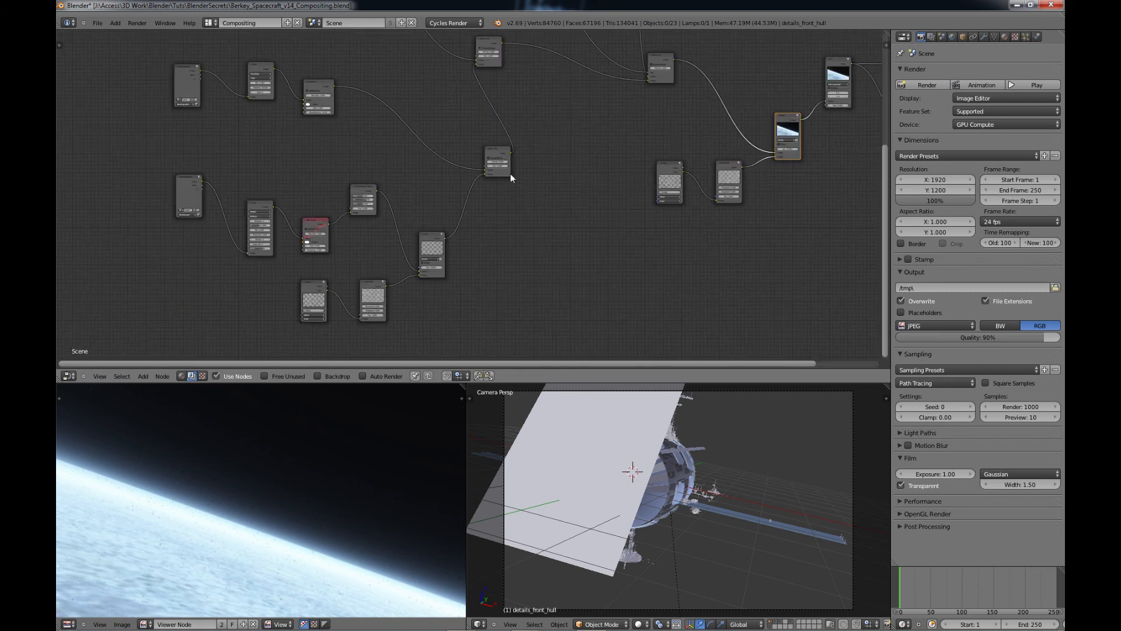
scroll(514, 174, "down", 2)
middle_click_drag(518, 185, 386, 242)
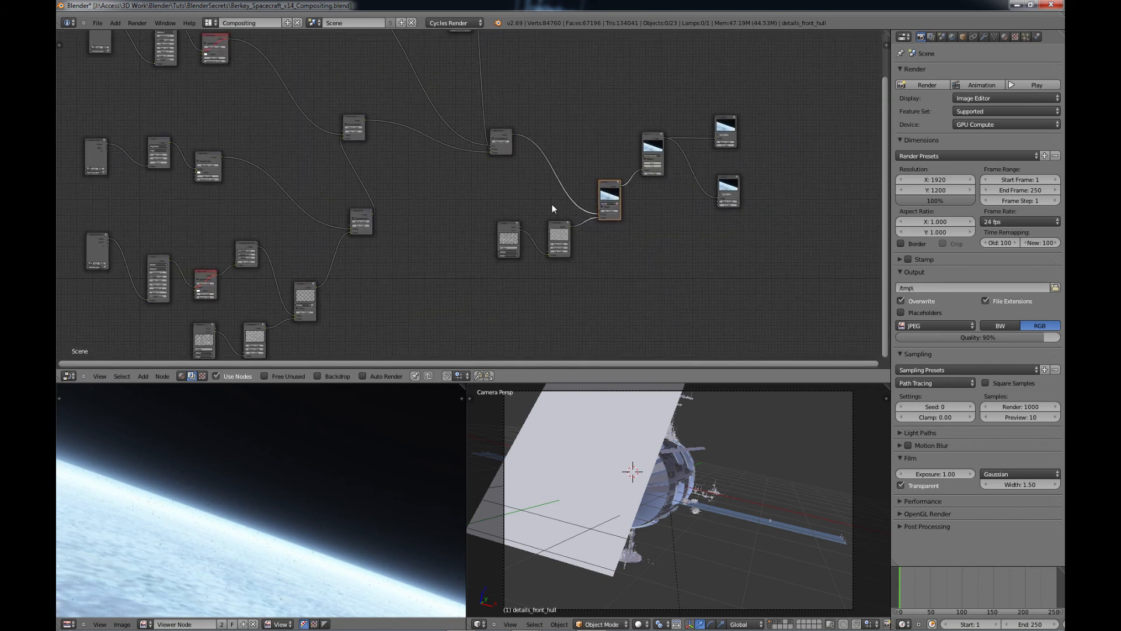
middle_click_drag(552, 205, 489, 205)
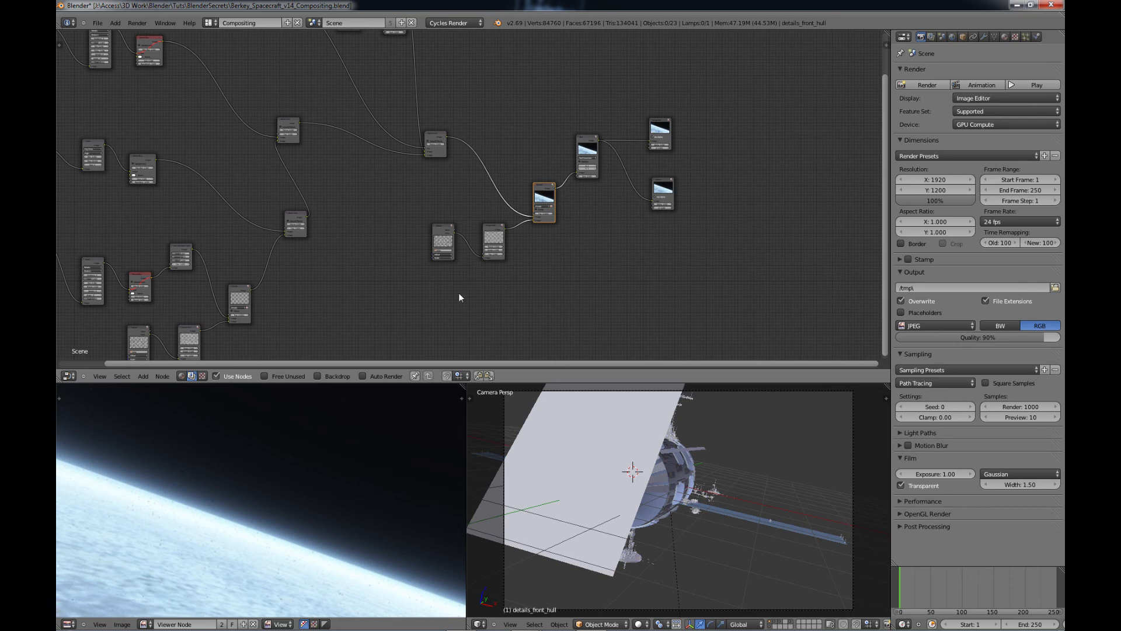
middle_click_drag(460, 297, 490, 260)
scroll(490, 260, "up", 3)
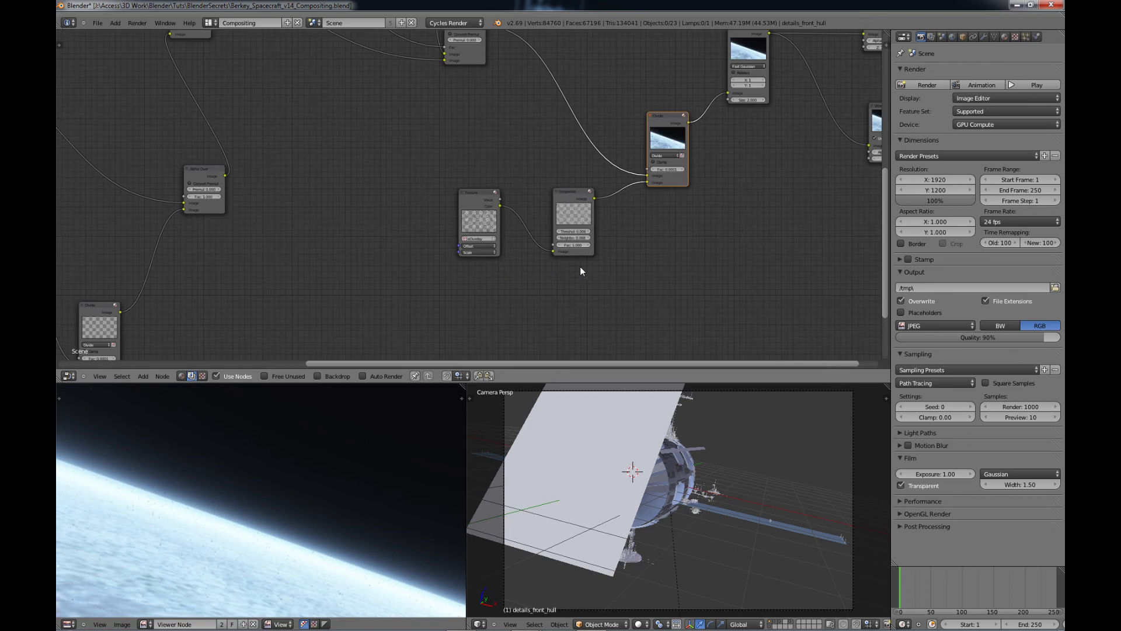
middle_click_drag(637, 255, 537, 261)
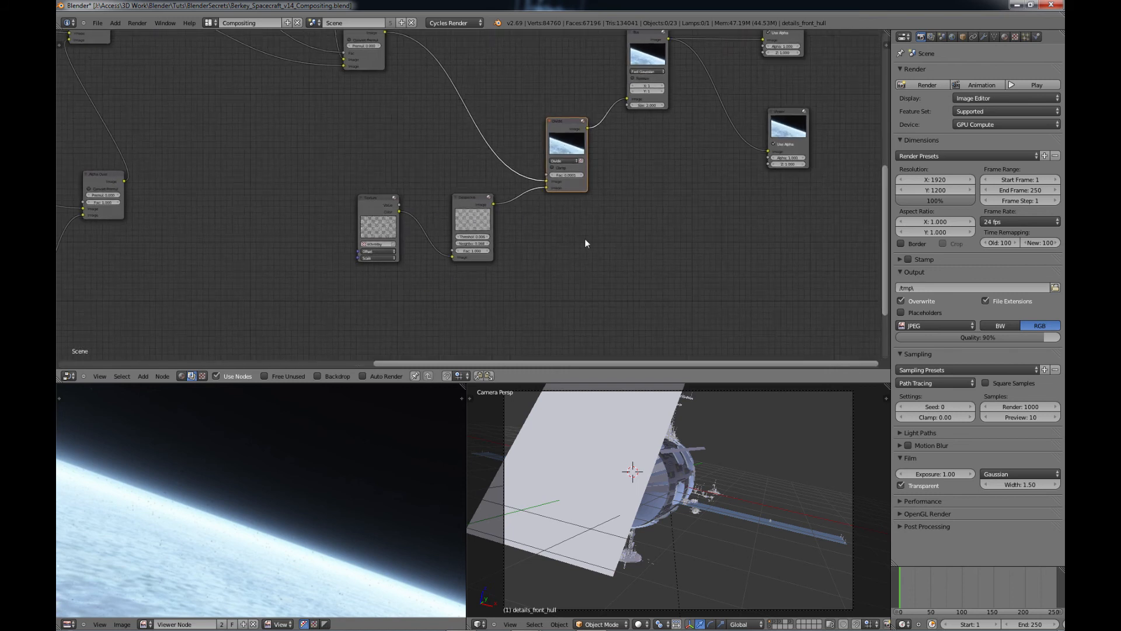
middle_click_drag(585, 243, 439, 292)
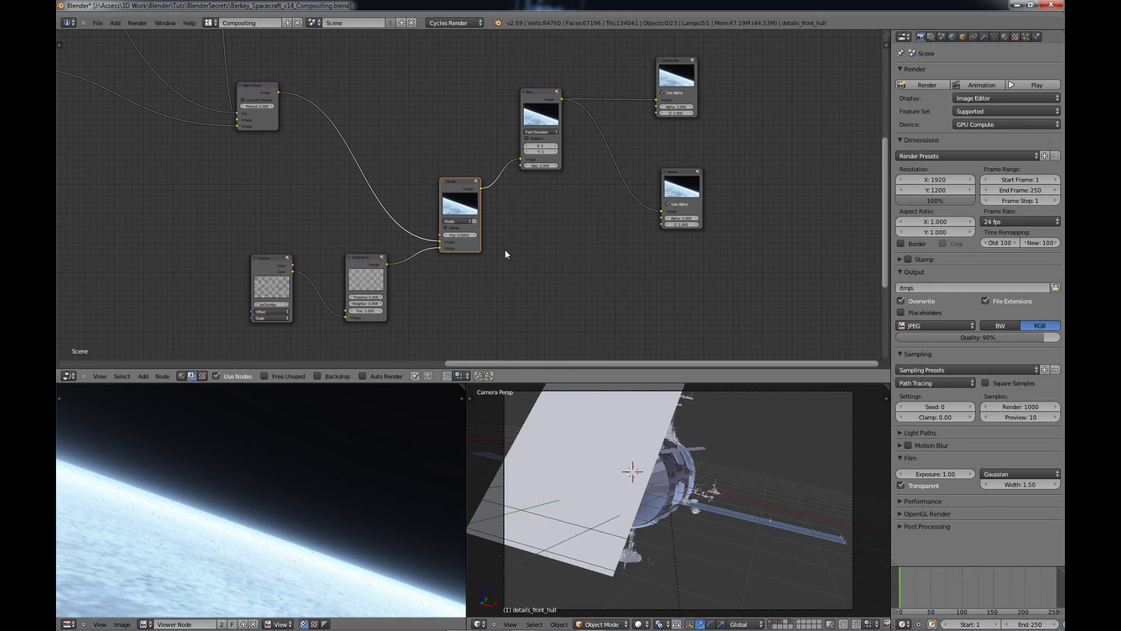
middle_click_drag(643, 211, 557, 216)
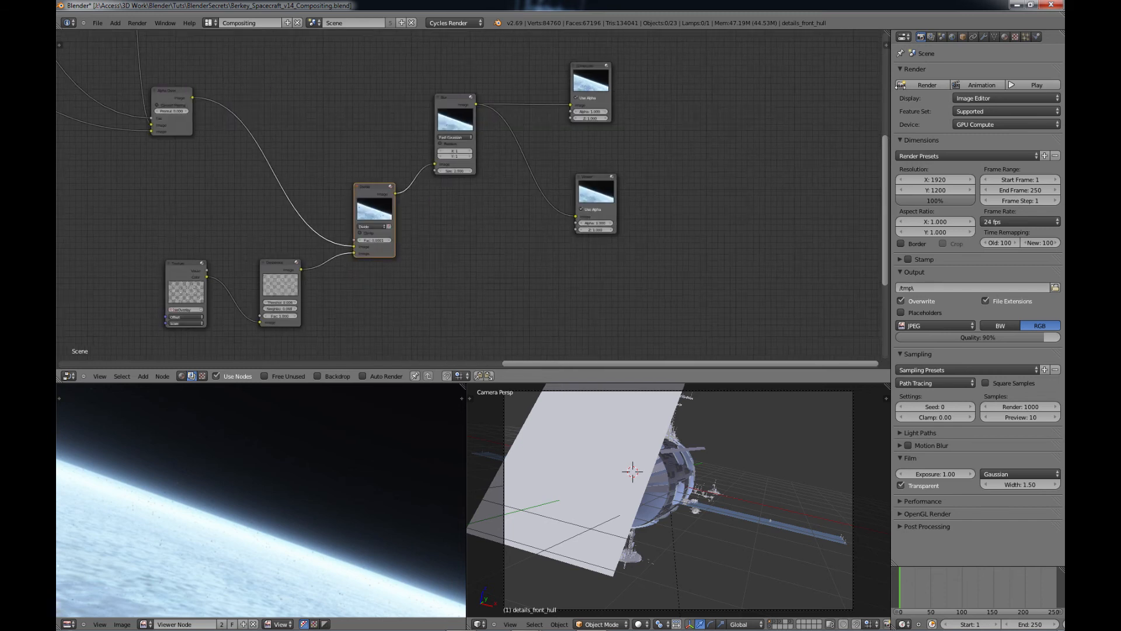
Show the NoiseOverlay texture's settings and examine its Distorted Noise type, Cell Noise distortion options and size.
left_click(1006, 36)
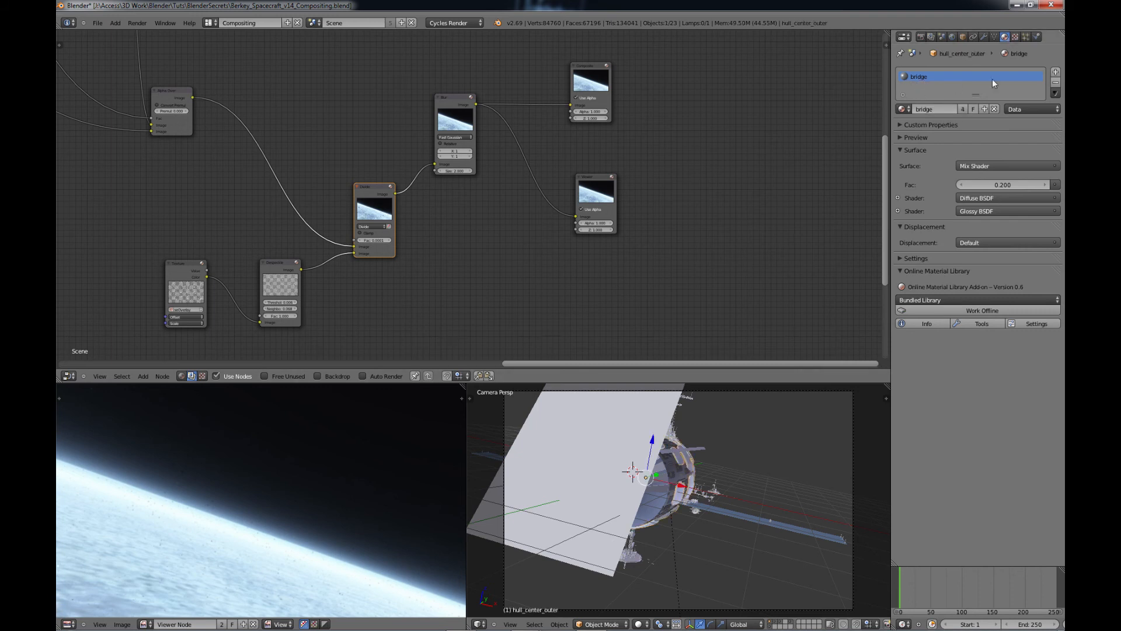
left_click(1015, 36)
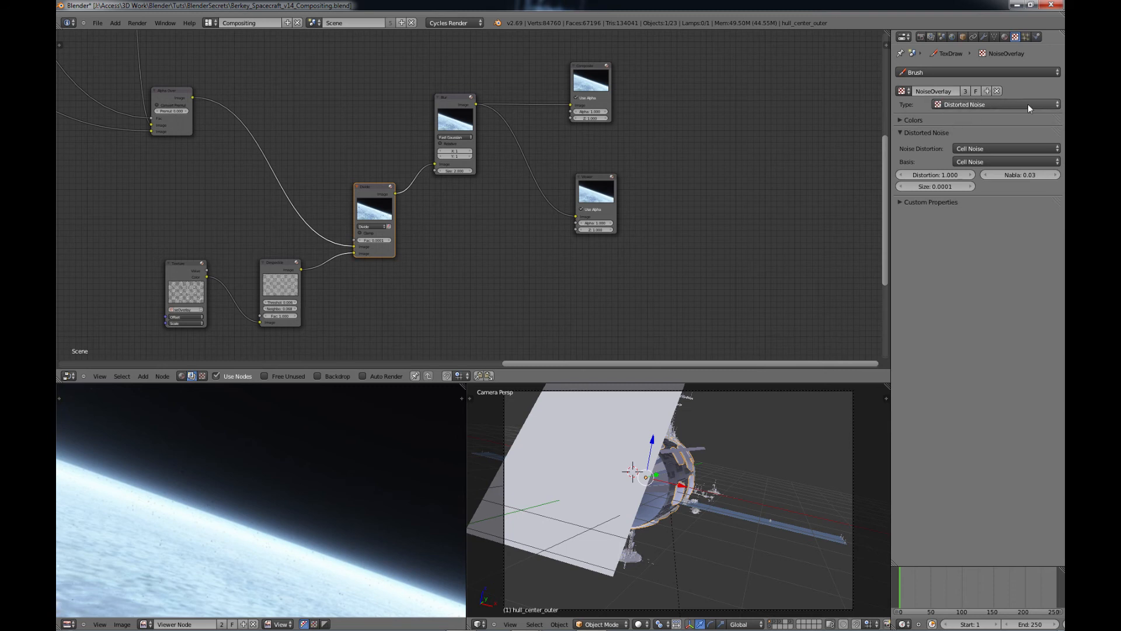
left_click(1056, 106)
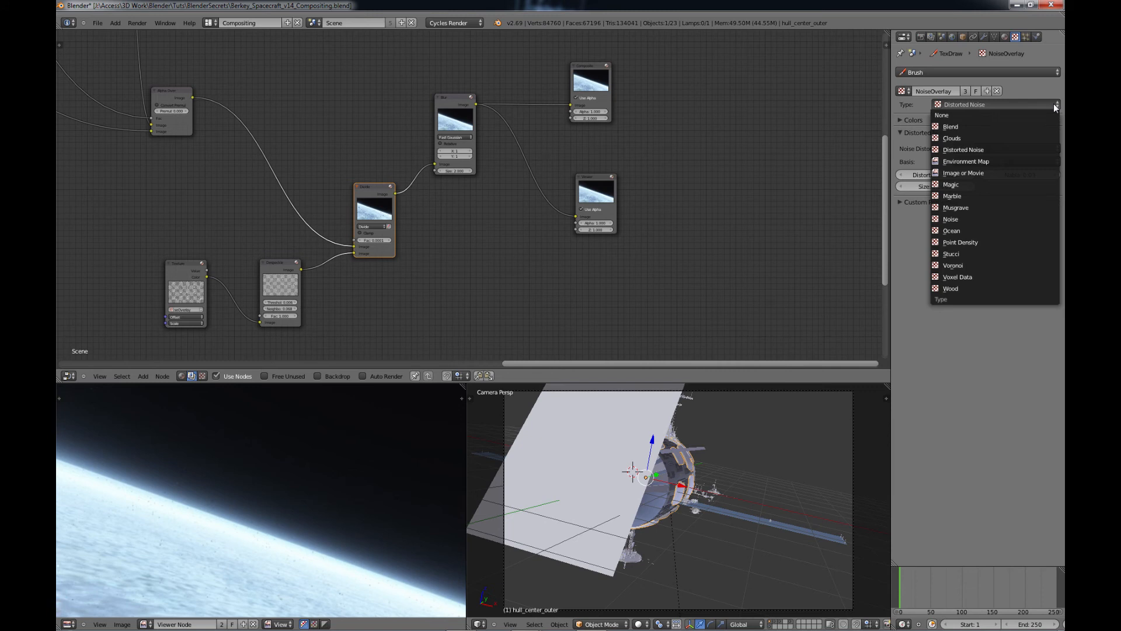
left_click(981, 151)
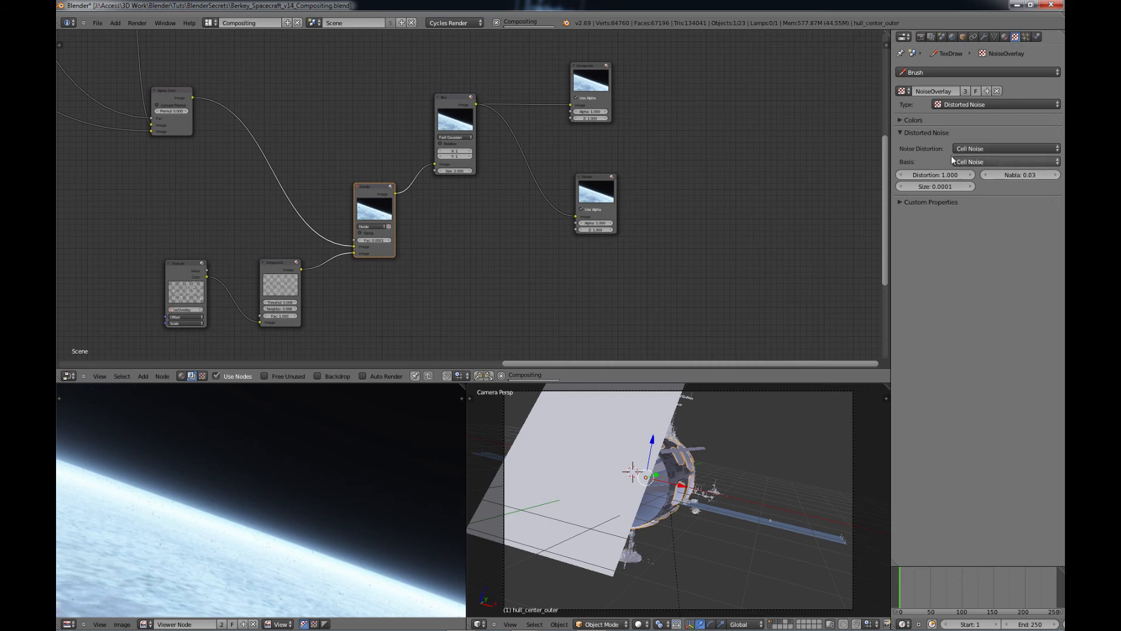
left_click(984, 149)
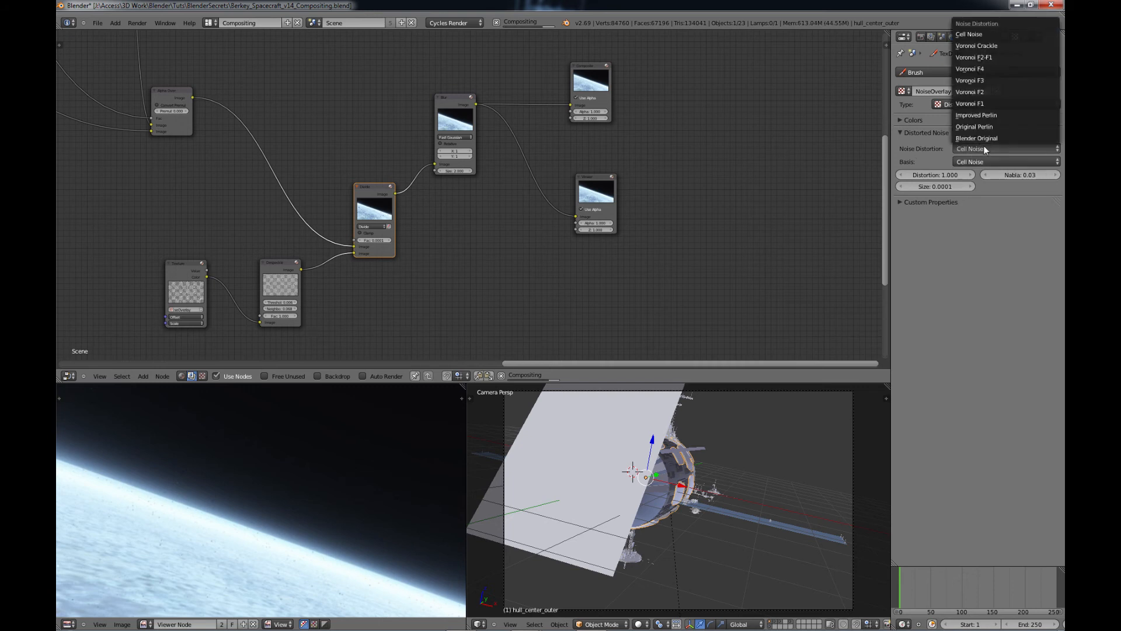
left_click(975, 151)
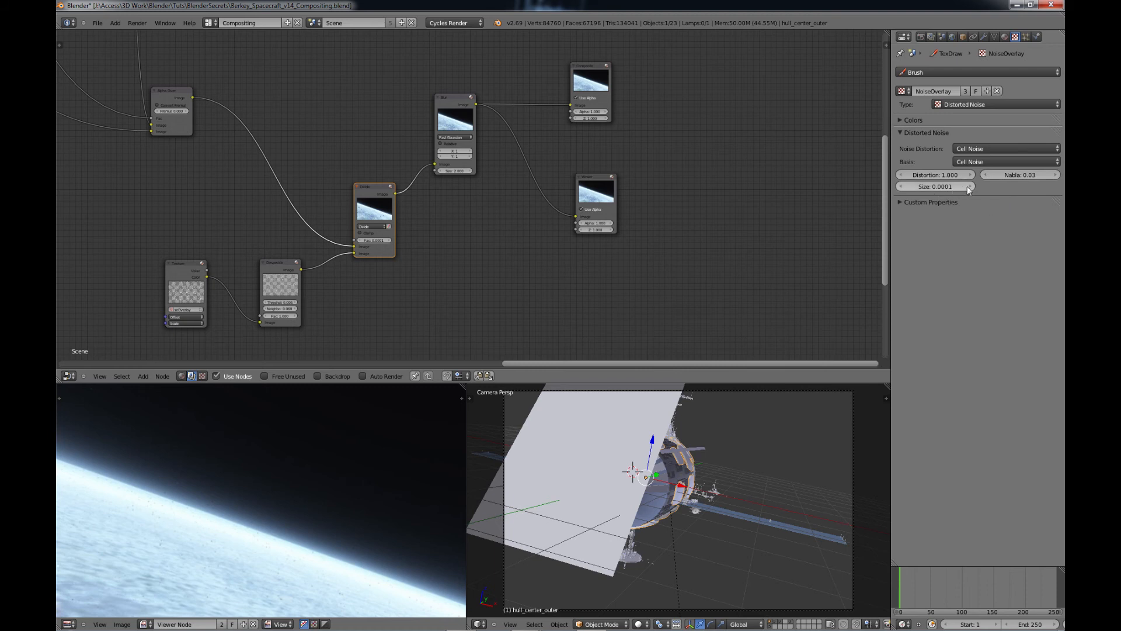
mouse_move(944, 189)
left_mouse_down()
mouse_move(930, 189)
mouse_move(968, 187)
mouse_move(958, 187)
left_mouse_up()
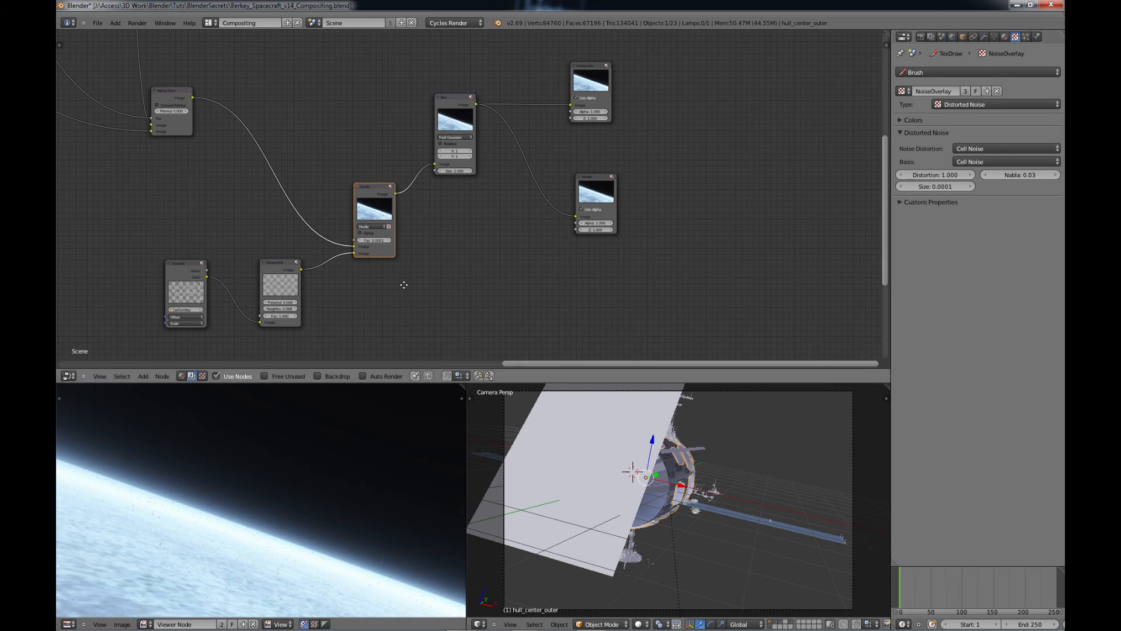
Examine the lowest render layer chain of the compositing tree, from its Render Layers node through Glare and Bokeh Blur.
middle_click_drag(404, 285, 548, 245)
scroll(532, 237, "down", 8)
scroll(531, 237, "up", 1)
middle_click_drag(394, 270, 515, 256)
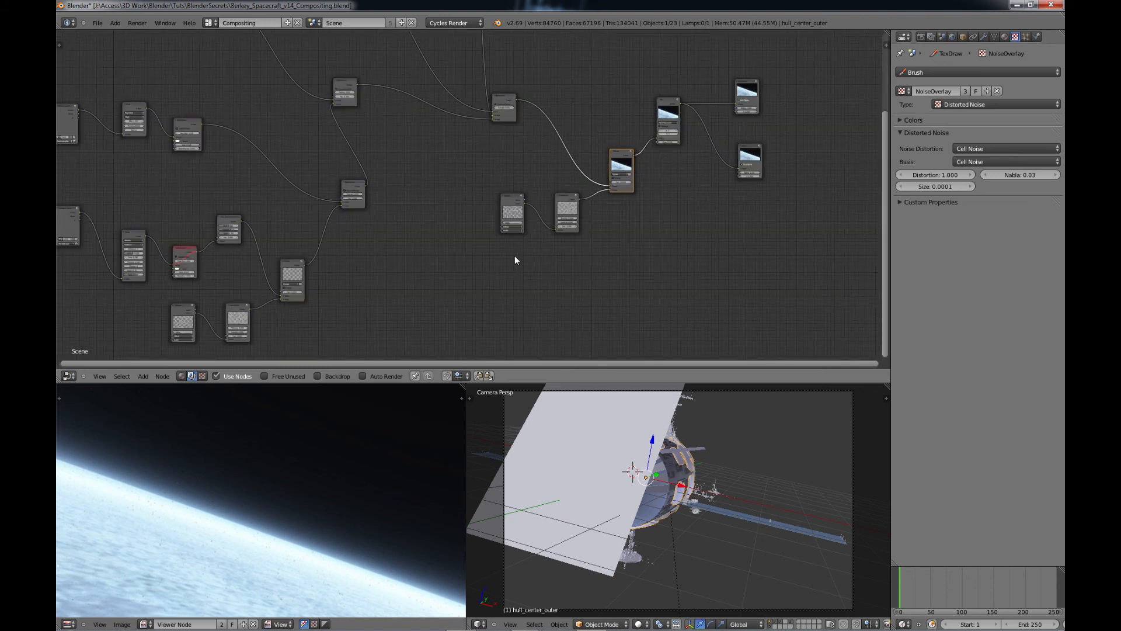
middle_click_drag(307, 331, 485, 275)
scroll(486, 274, "up", 1)
middle_click_drag(347, 230, 520, 255)
scroll(520, 255, "up", 3)
middle_click_drag(396, 257, 471, 260)
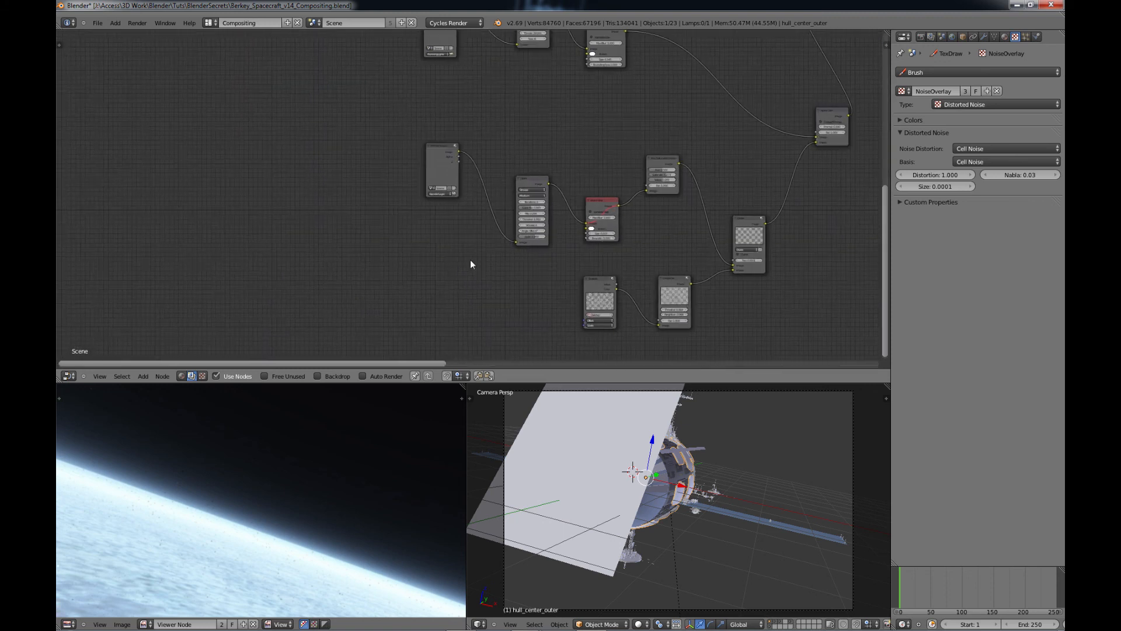
scroll(463, 258, "up", 5)
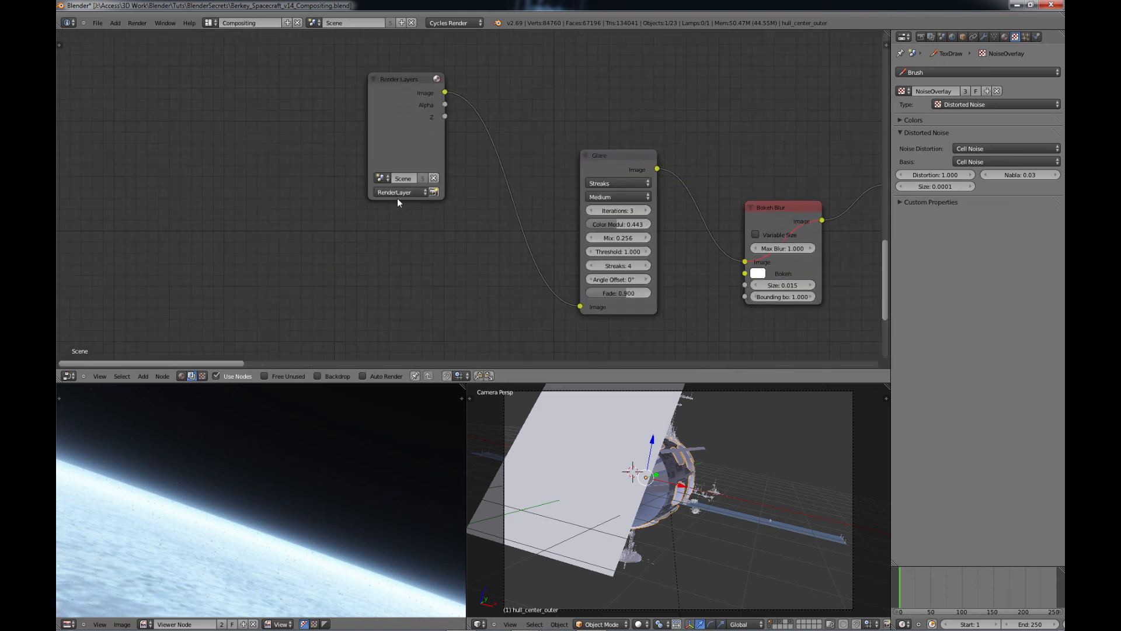
scroll(705, 241, "down", 4)
key("Home")
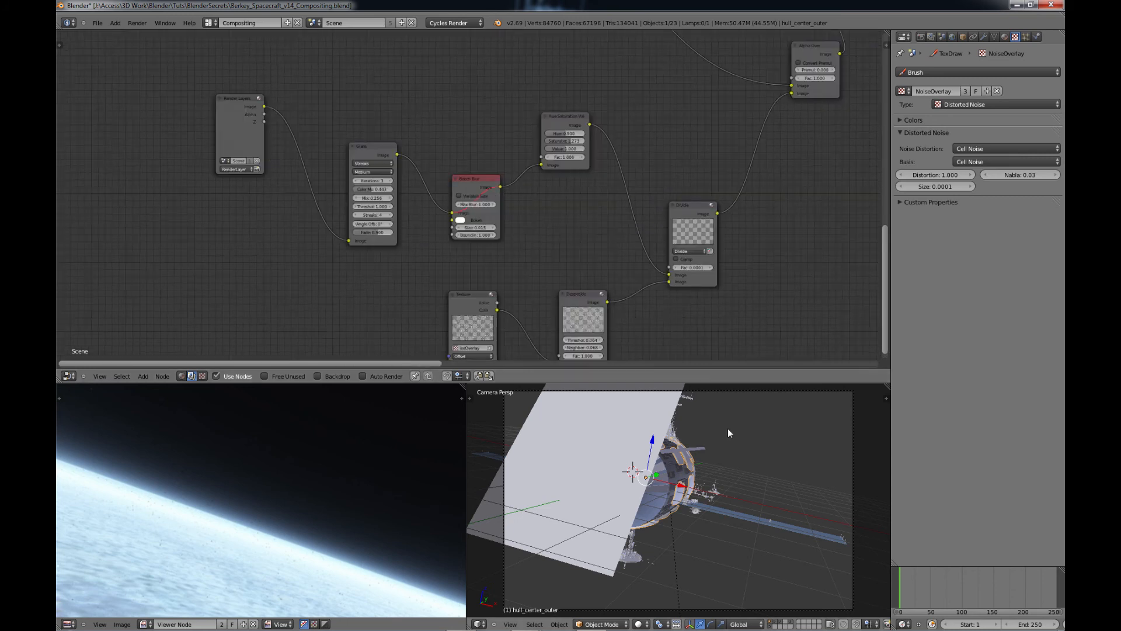
Examine the Texture node feeding the lower Divide branch and view its texture choices, keeping NoiseOverlay assigned.
middle_click_drag(627, 269, 523, 216)
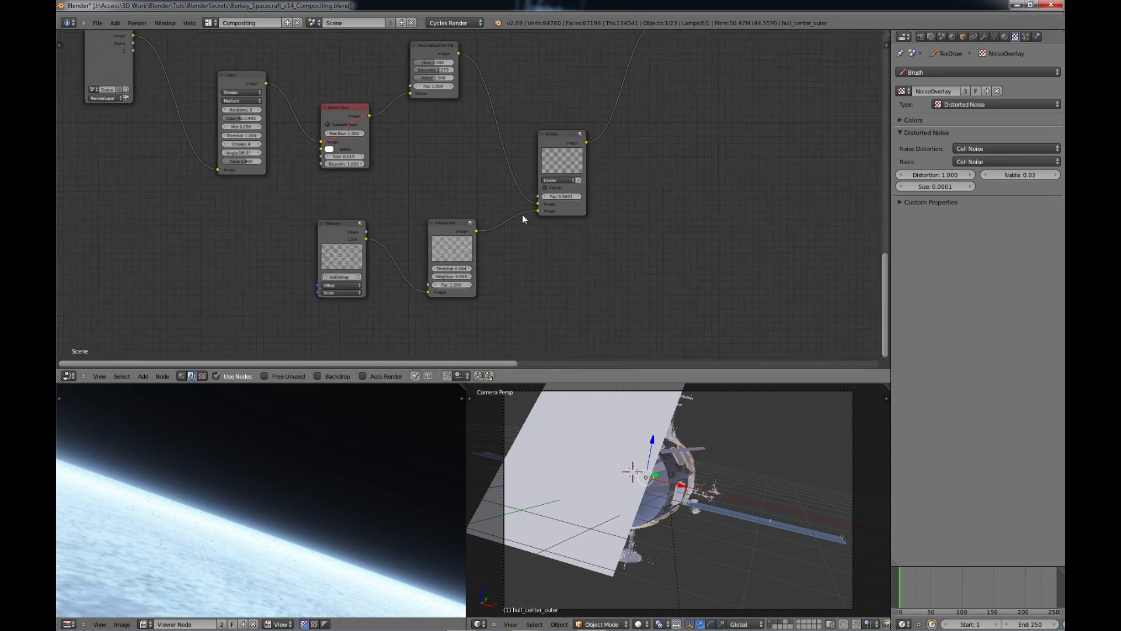
scroll(523, 216, "up", 1)
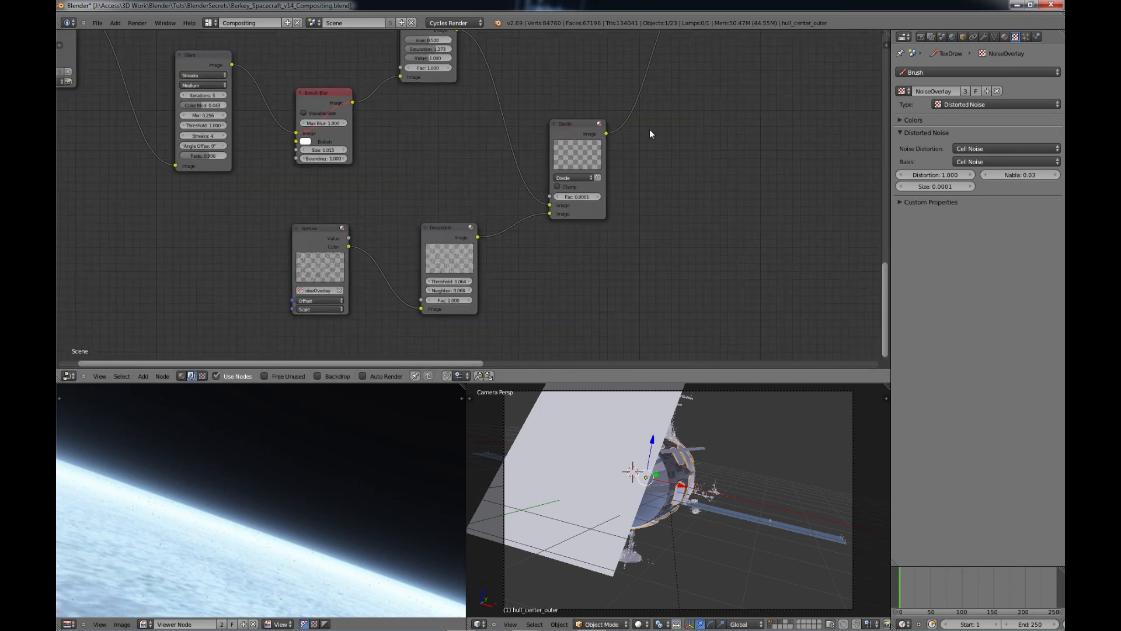
middle_click_drag(372, 276, 415, 243)
scroll(362, 232, "up", 1)
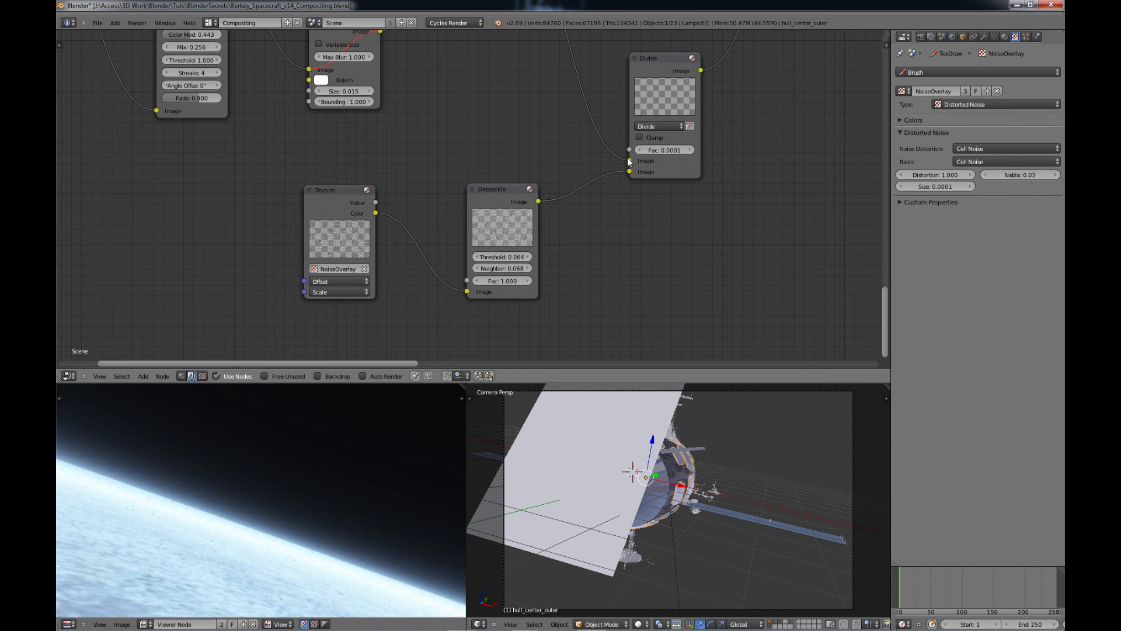
middle_click_drag(405, 264, 474, 245)
scroll(477, 243, "up", 4)
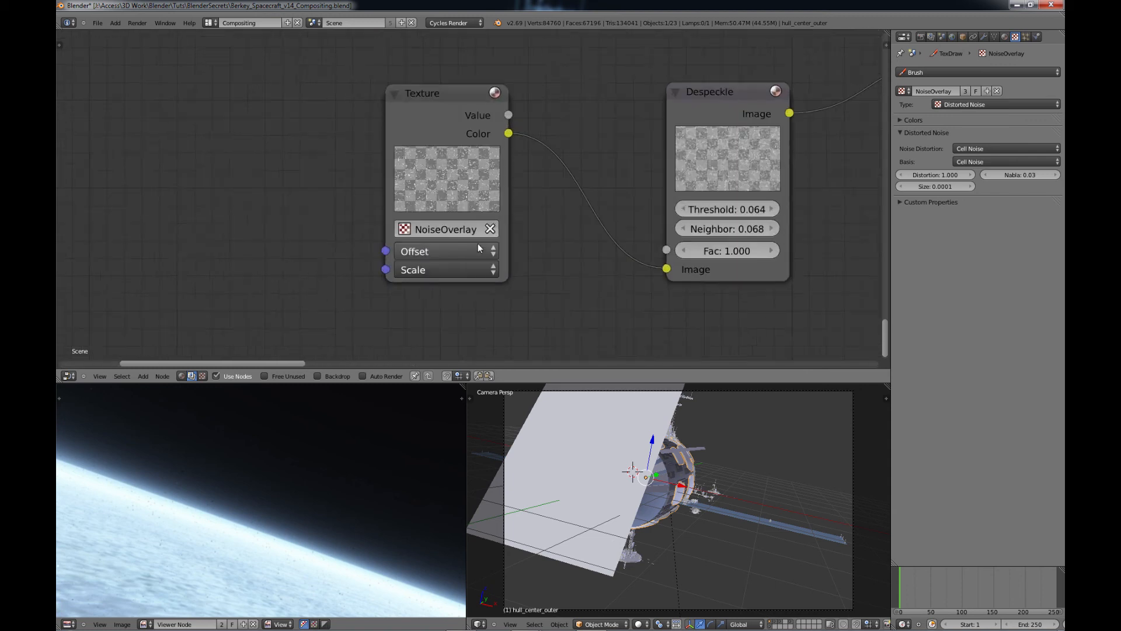
left_click(402, 232)
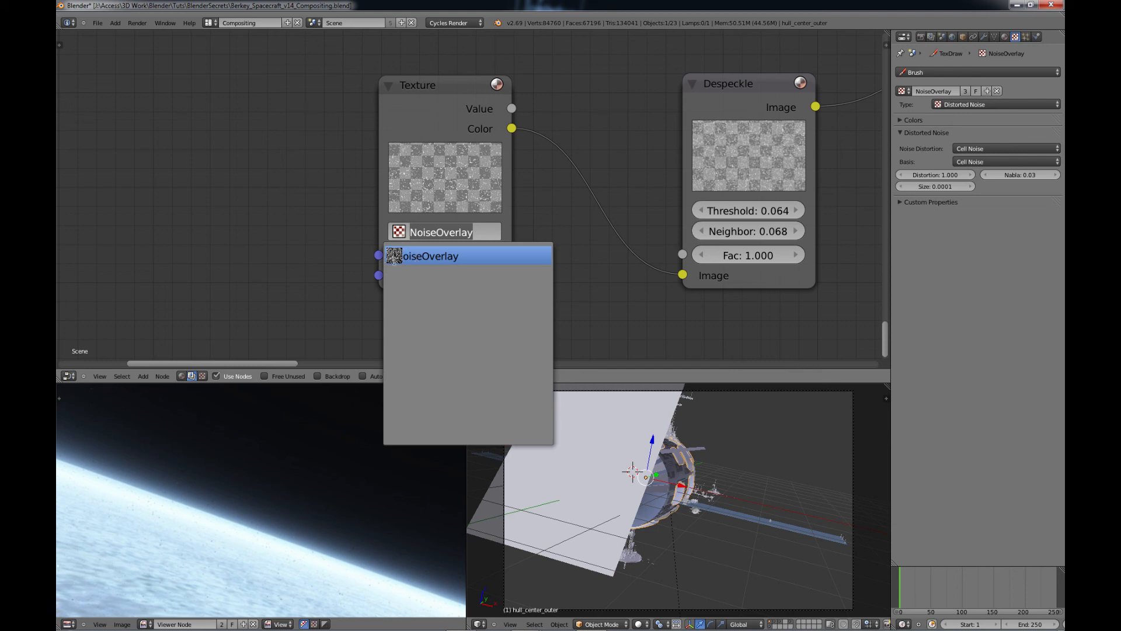
left_click(419, 229)
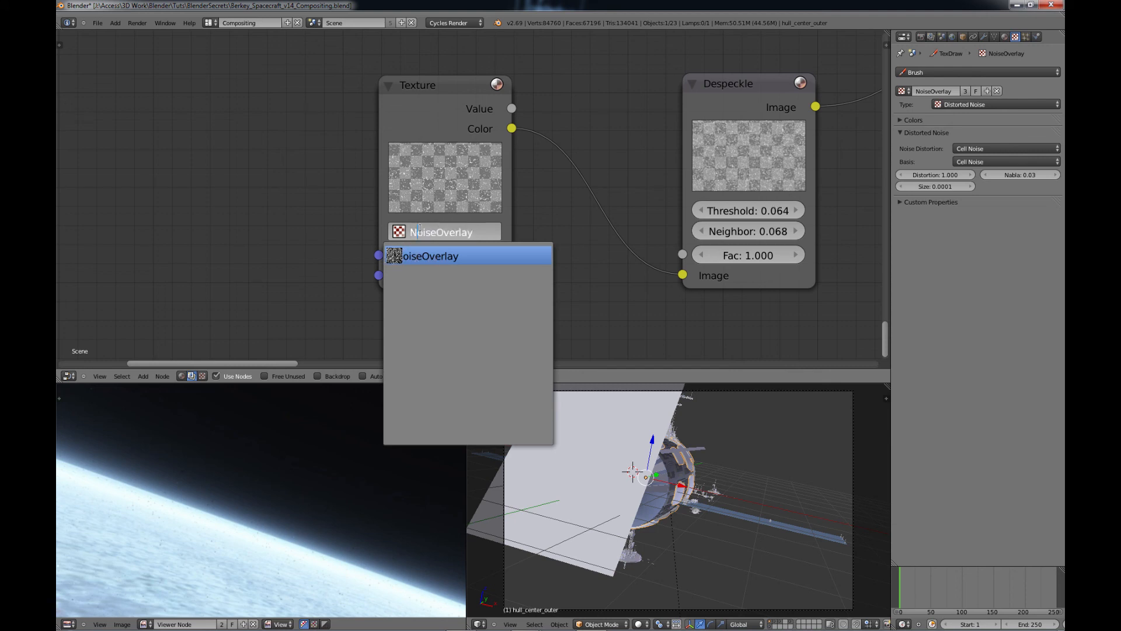
left_click(546, 216)
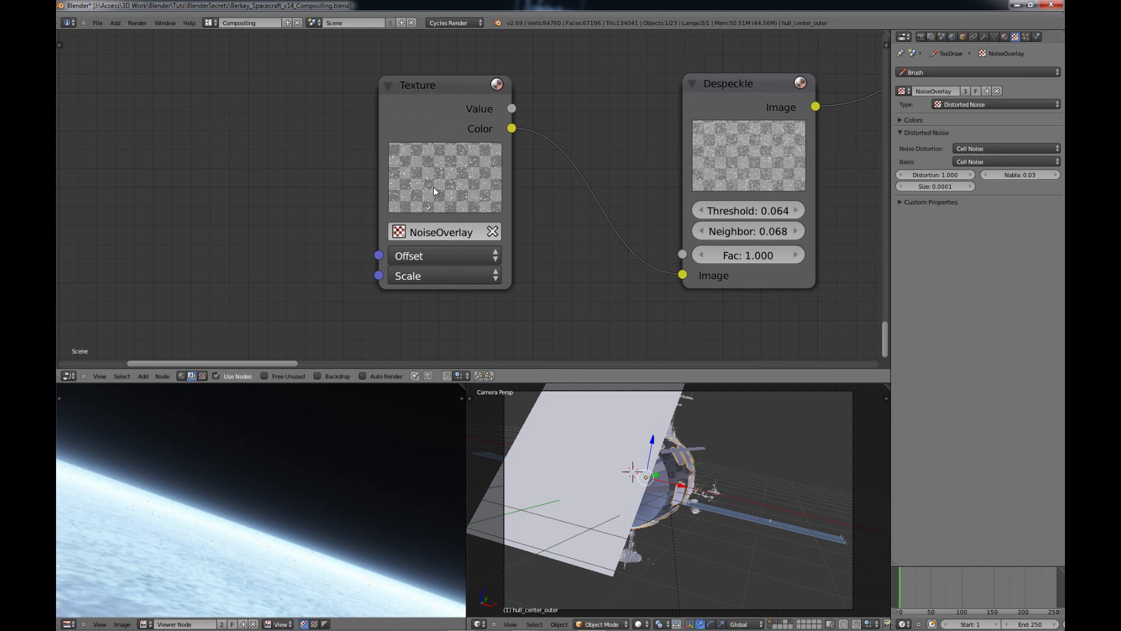
Examine the Despeckle node's settings and the Divide node it feeds, looking up the filter nodes available to add.
middle_click_drag(715, 207, 367, 204)
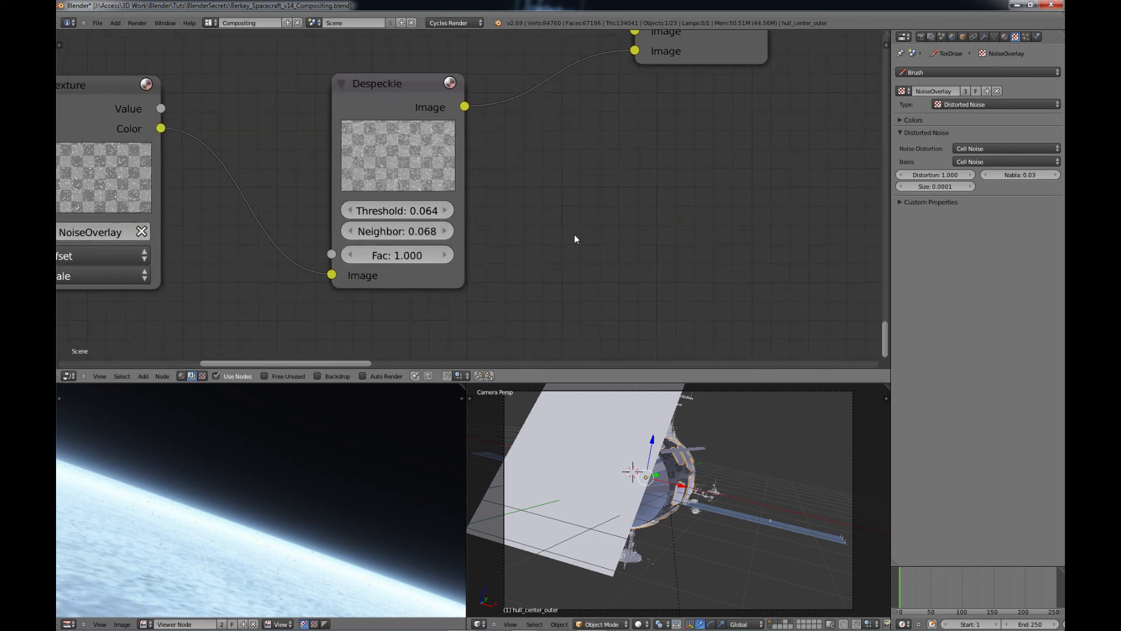
key("shift+a")
mouse_move(562, 262)
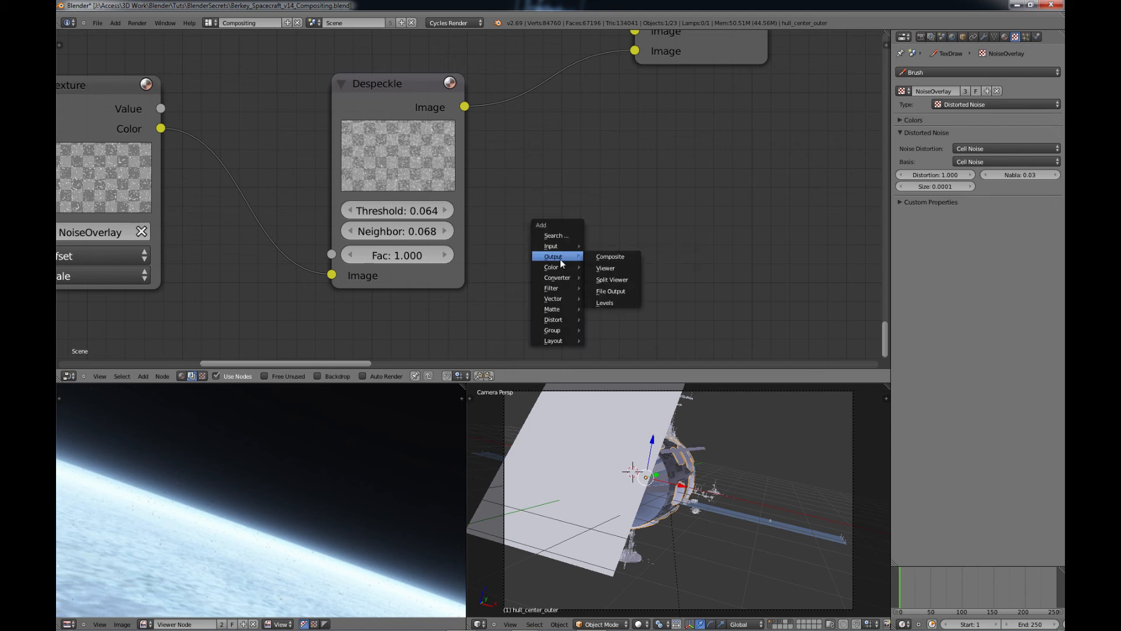
mouse_move(557, 289)
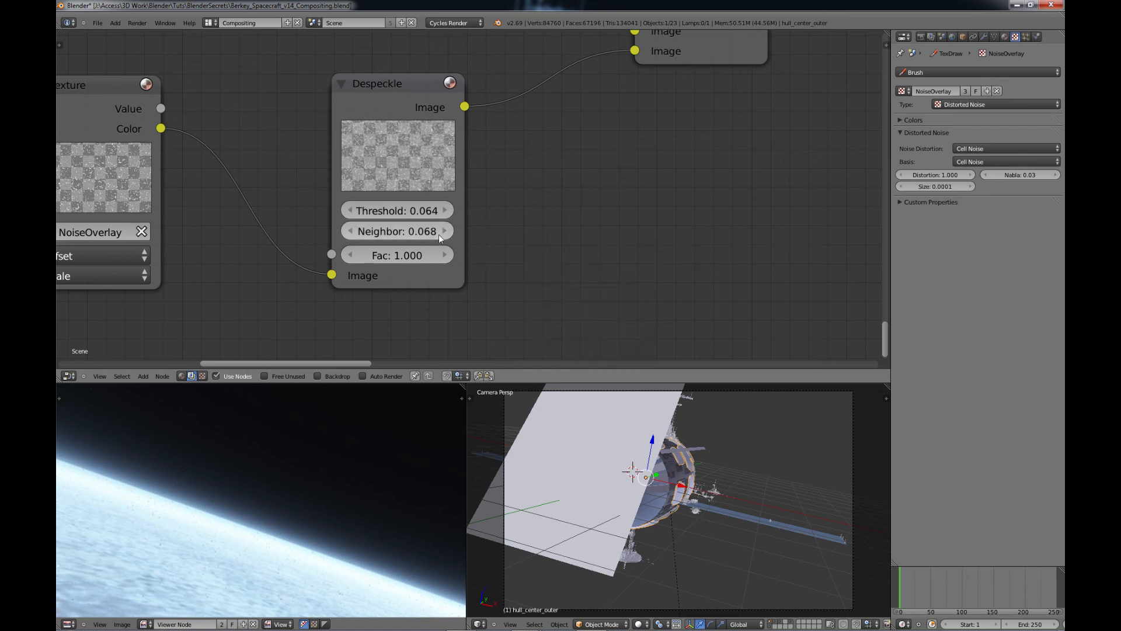
scroll(439, 234, "up", 1)
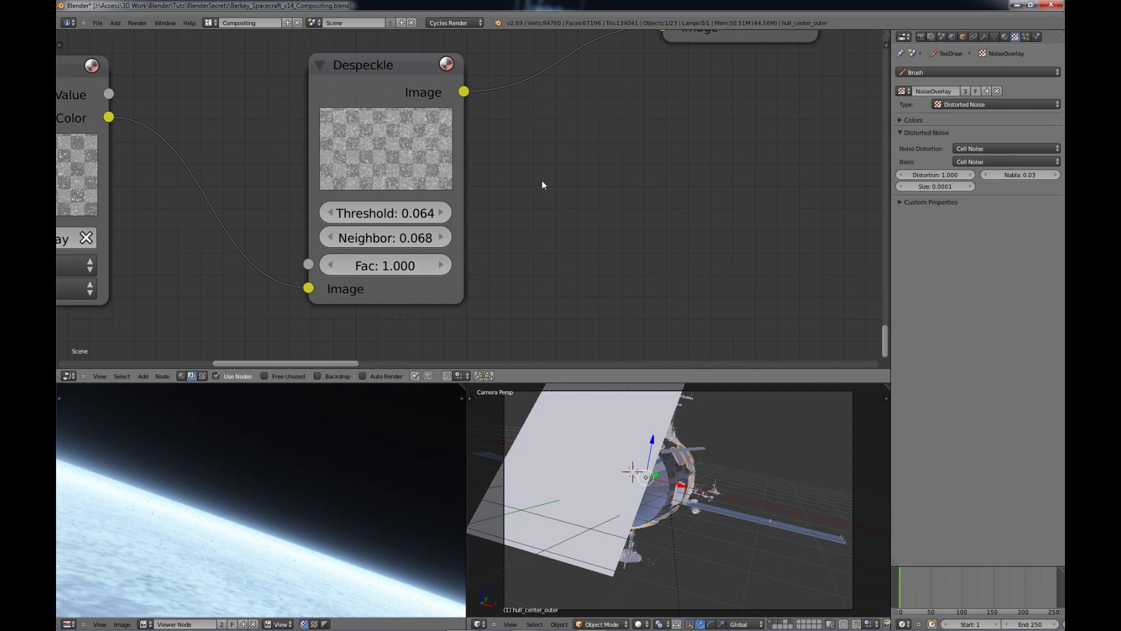
middle_click_drag(651, 150, 475, 255)
middle_click_drag(566, 143, 456, 280)
middle_click_drag(486, 236, 445, 266)
scroll(472, 236, "down", 3)
middle_click_drag(529, 166, 528, 231)
scroll(625, 207, "down", 1)
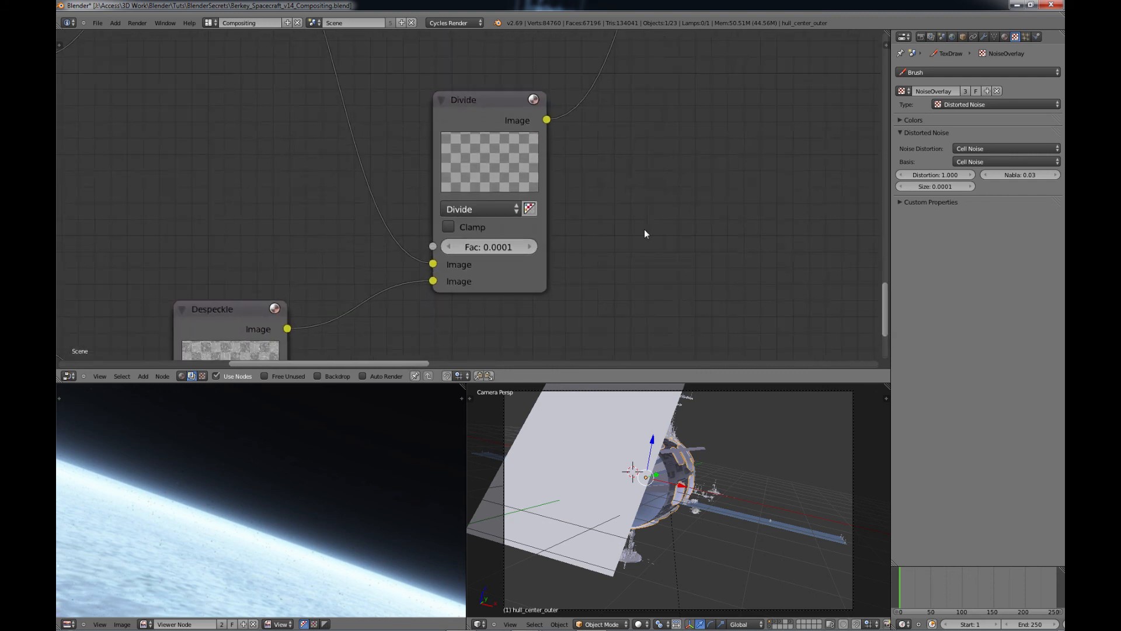
Add a Mix color node beside the lower Divide node and set its blend type to Divide.
middle_click_drag(645, 233, 662, 210)
key("shift+a")
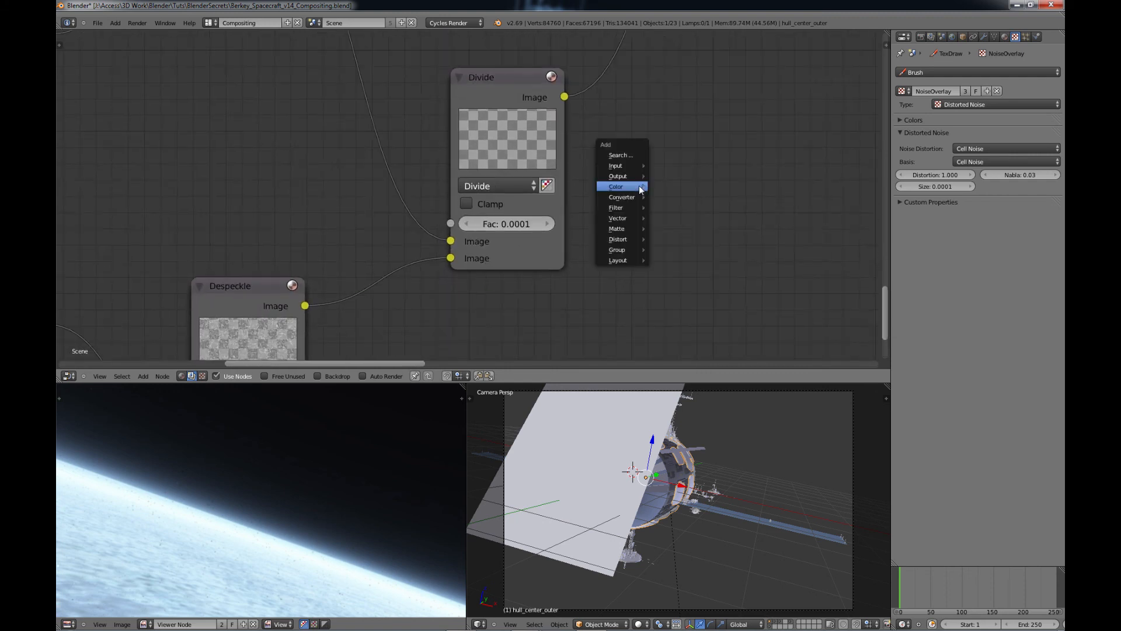
mouse_move(639, 187)
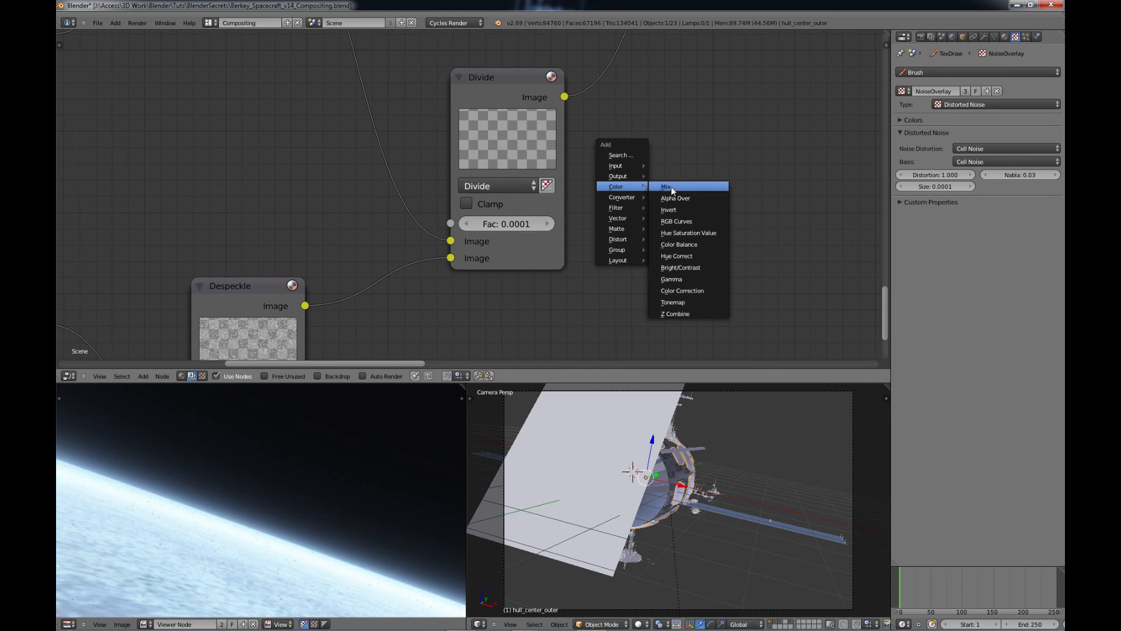
left_click(671, 190)
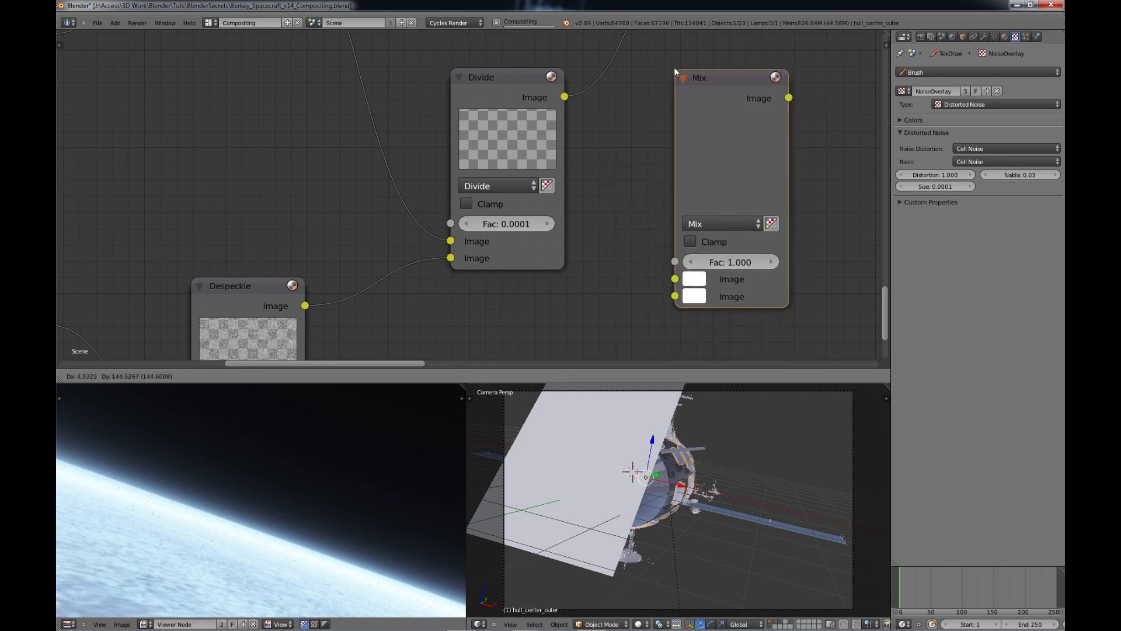
left_click(673, 65)
left_click(714, 213)
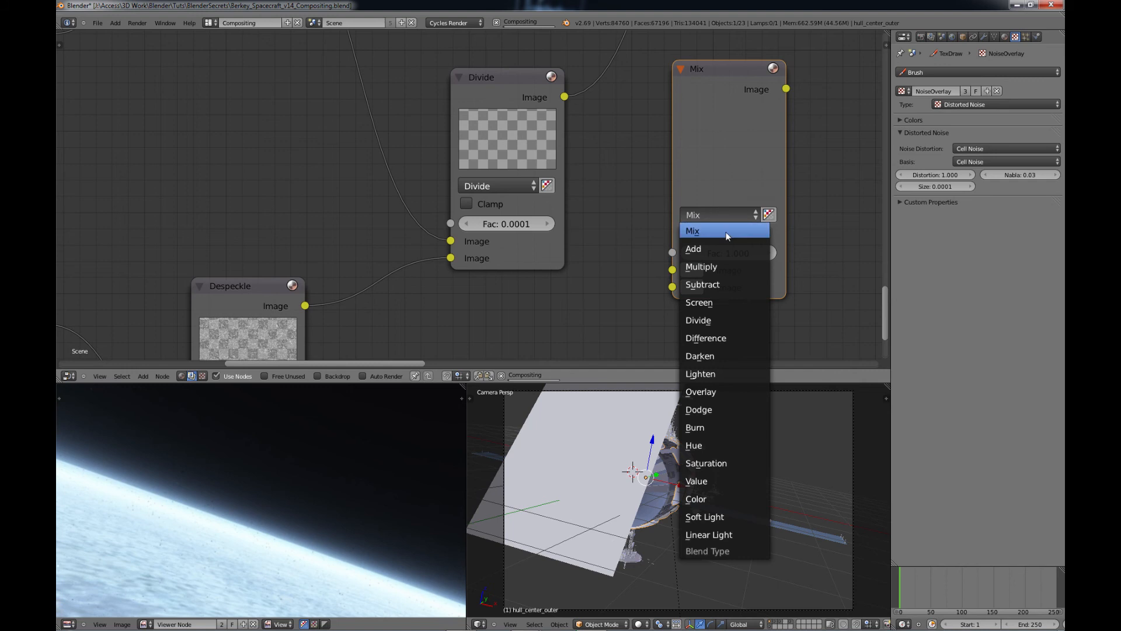
left_click(712, 319)
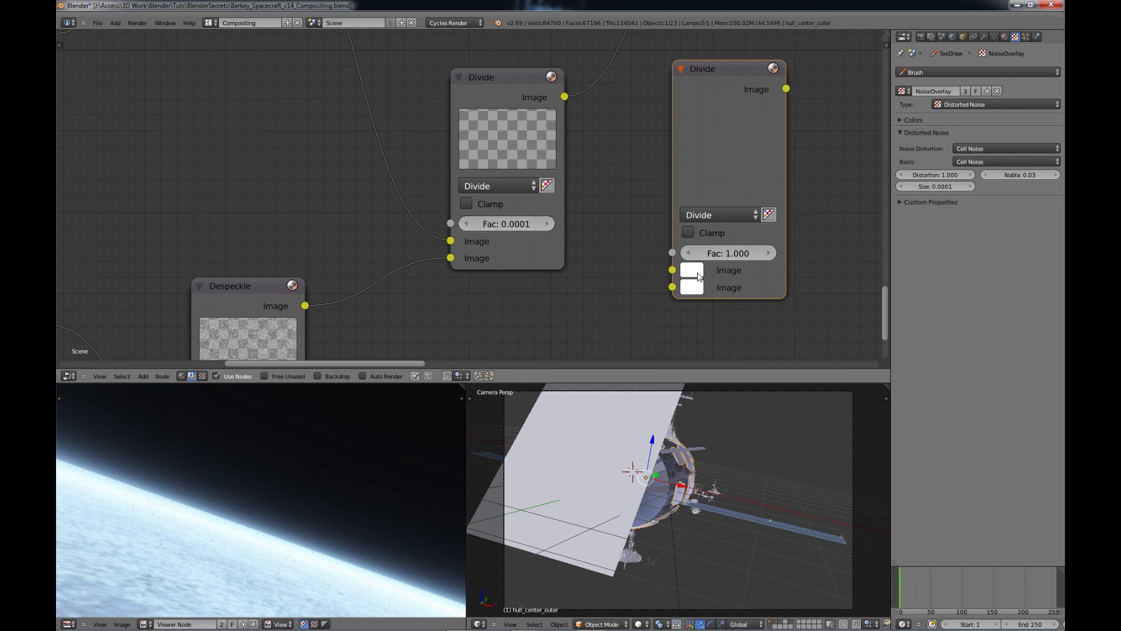
Delete the newly added, unconnected Divide node from the compositing tree.
scroll(751, 193, "down", 10)
middle_click_drag(636, 151, 625, 208)
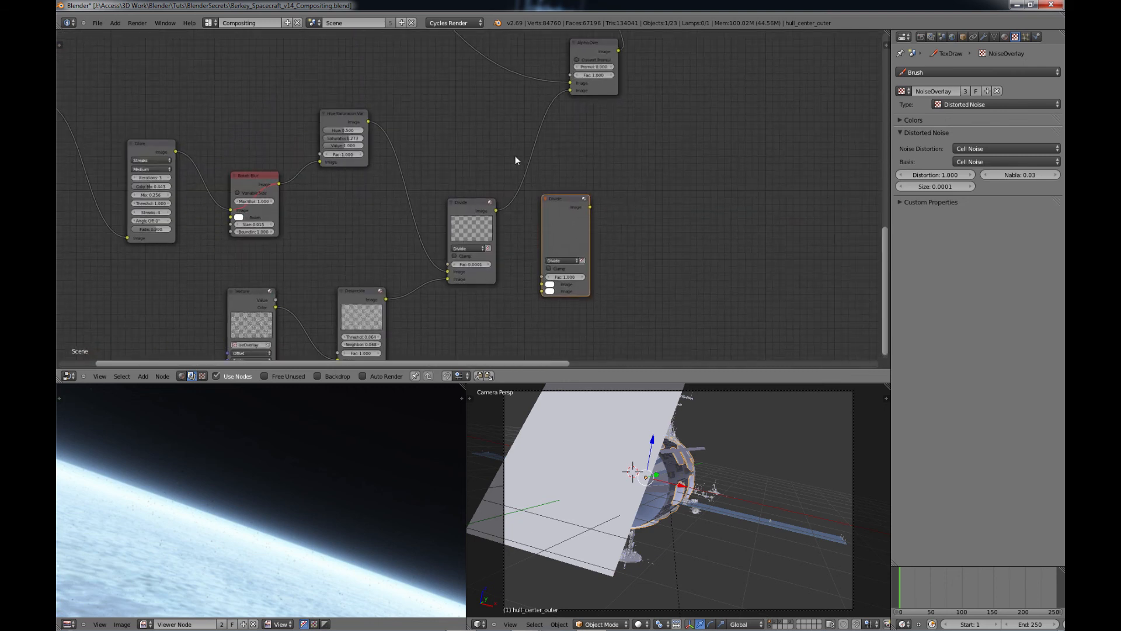
key("x")
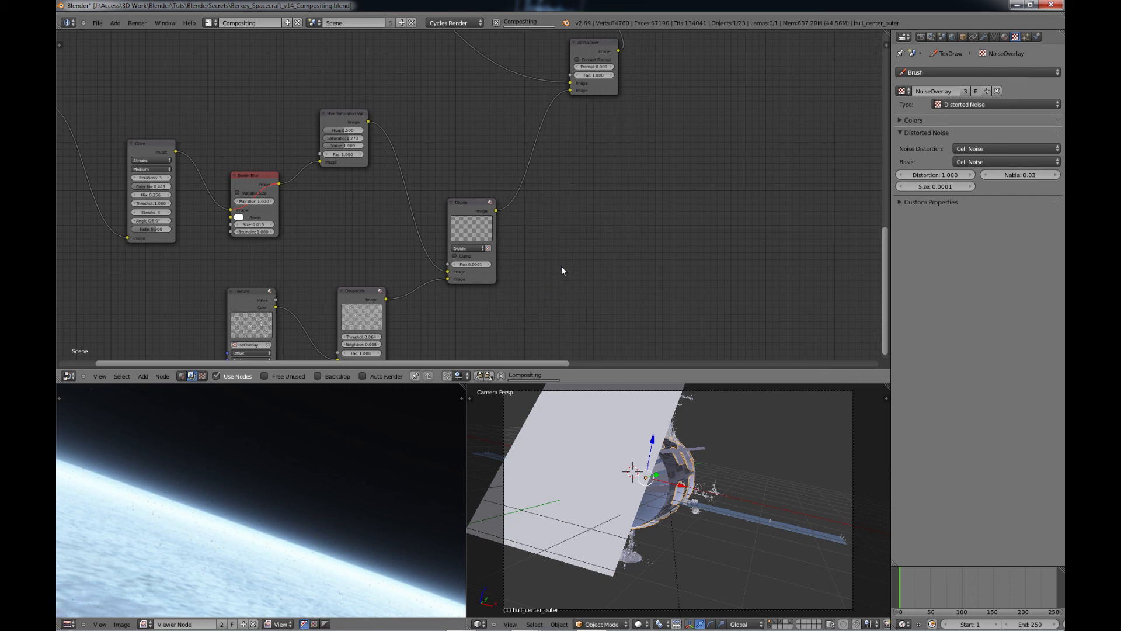
Examine the second Texture, Despeckle and Divide branch that feeds the final Blur node near the outputs.
scroll(633, 206, "down", 2)
middle_click_drag(558, 231, 600, 224)
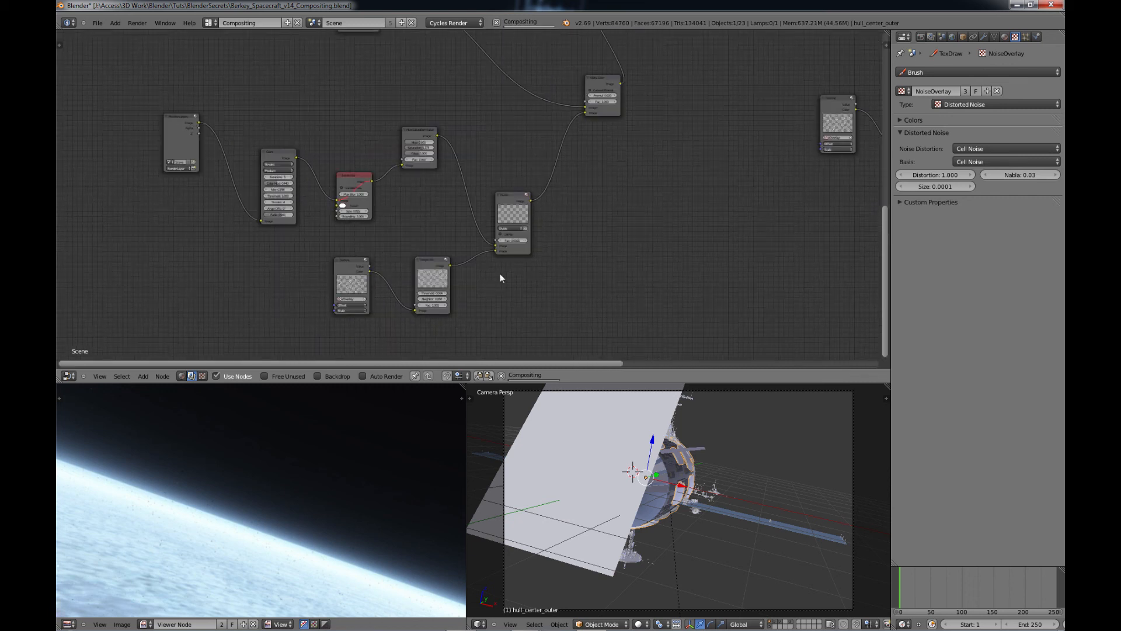
middle_click_drag(501, 255, 501, 236)
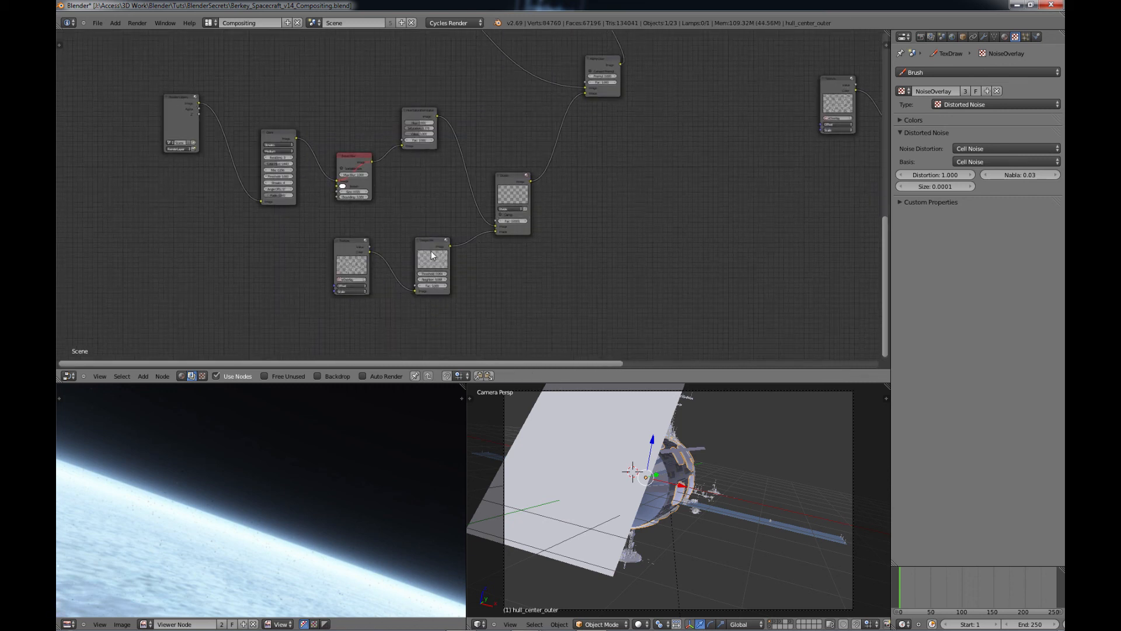
middle_click_drag(716, 203, 396, 202)
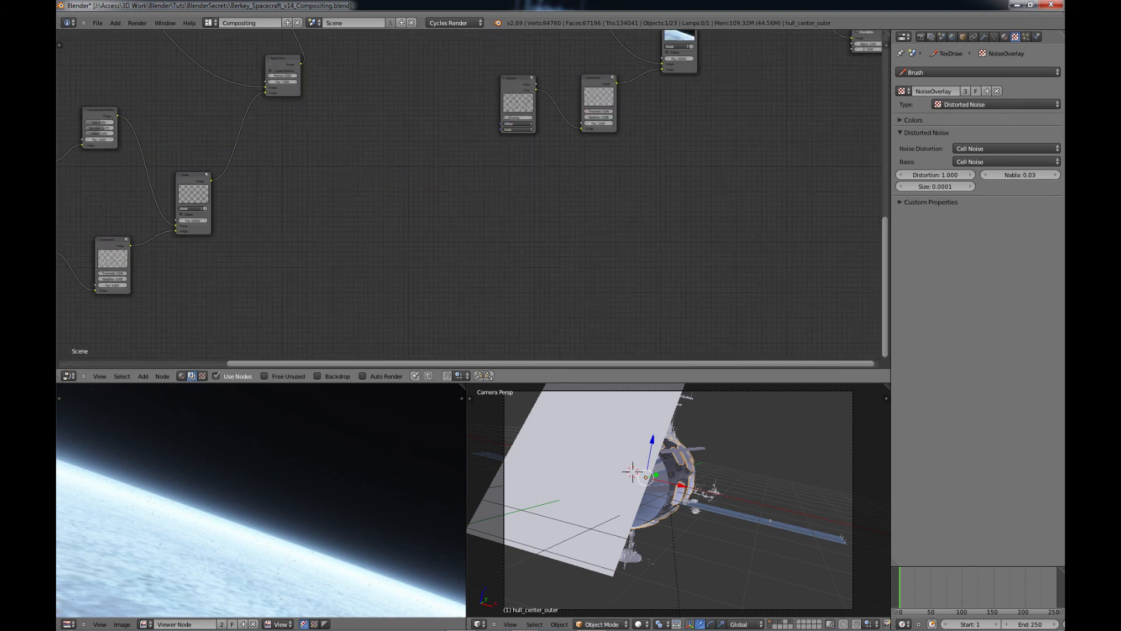
scroll(625, 146, "down", 4)
middle_click_drag(553, 192, 585, 230)
scroll(599, 278, "up", 4)
scroll(584, 230, "up", 5)
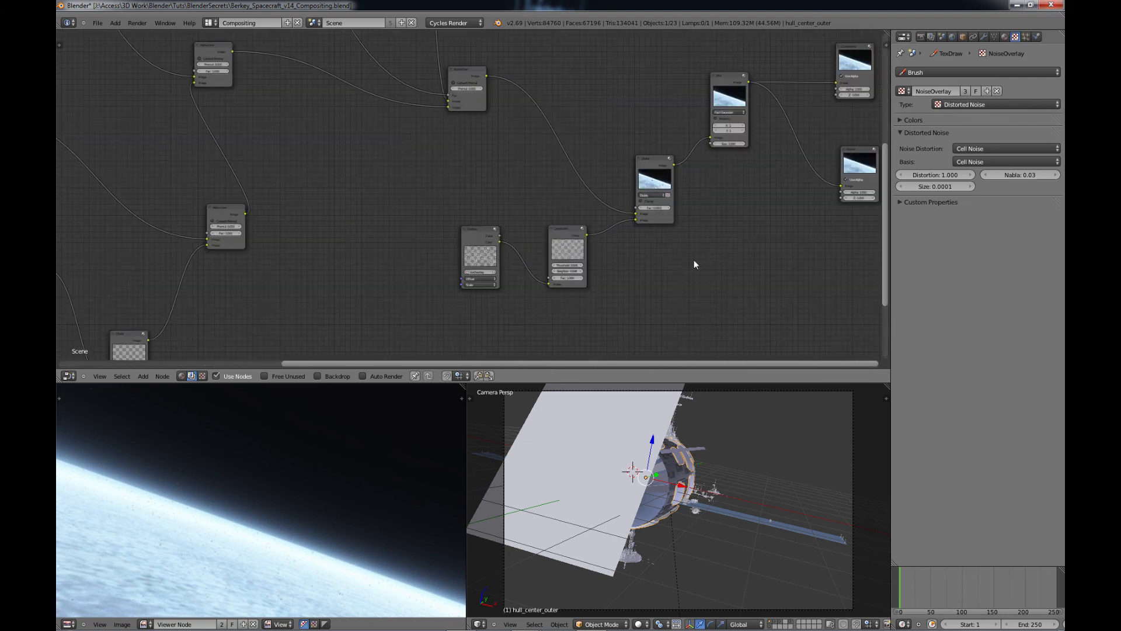
middle_click_drag(695, 265, 605, 212)
scroll(607, 232, "up", 1)
scroll(529, 253, "up", 2)
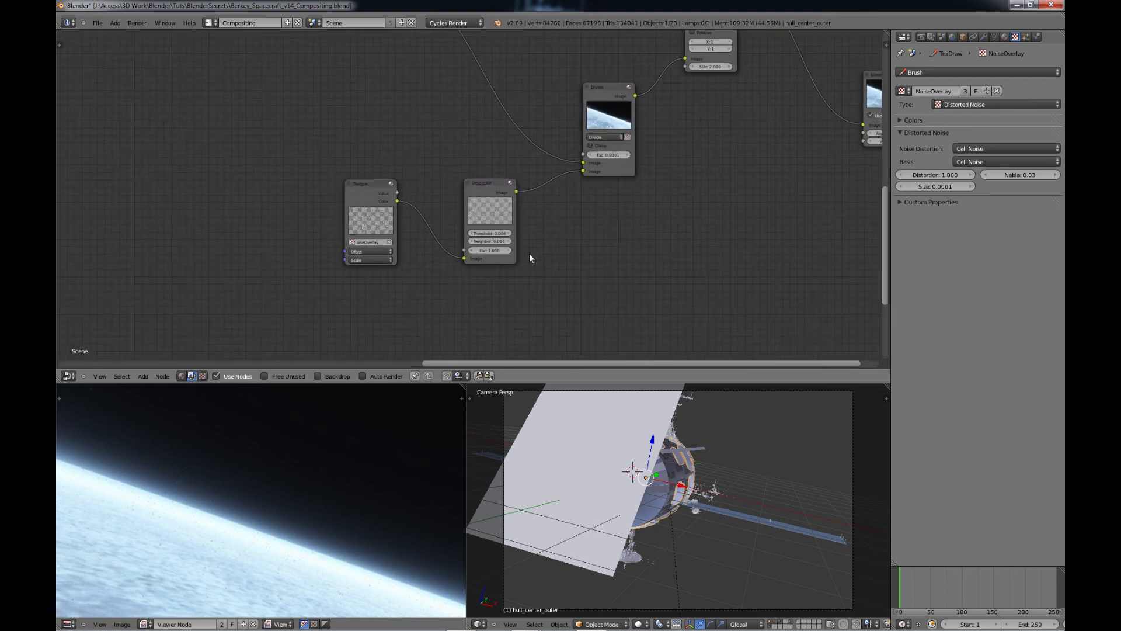
scroll(443, 232, "down", 1)
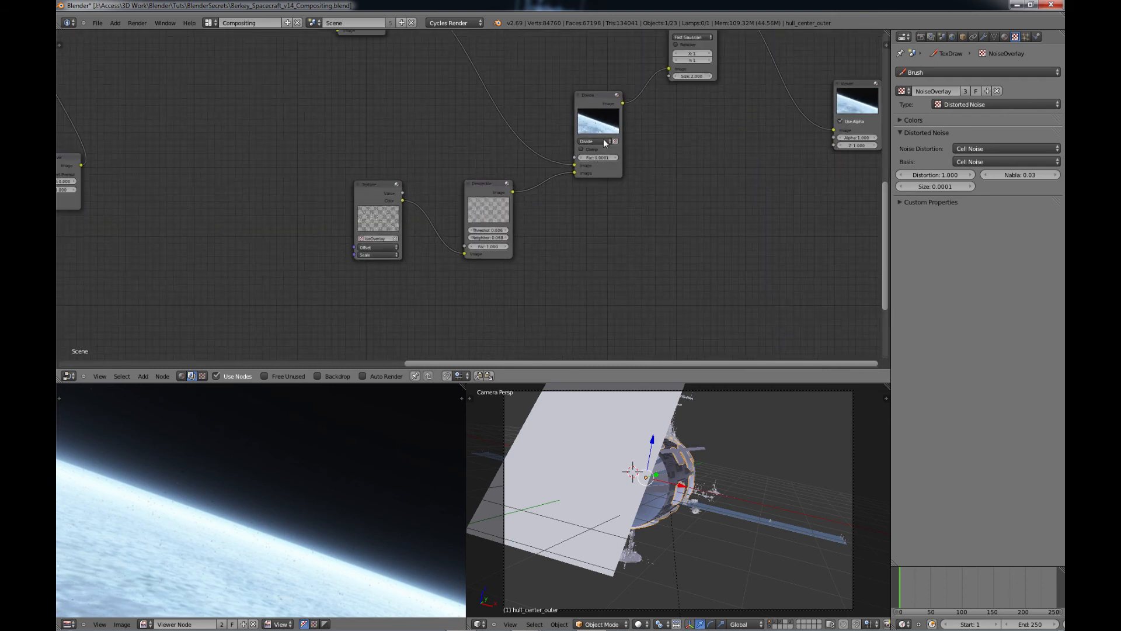
scroll(625, 160, "down", 2)
middle_click_drag(623, 153, 623, 218)
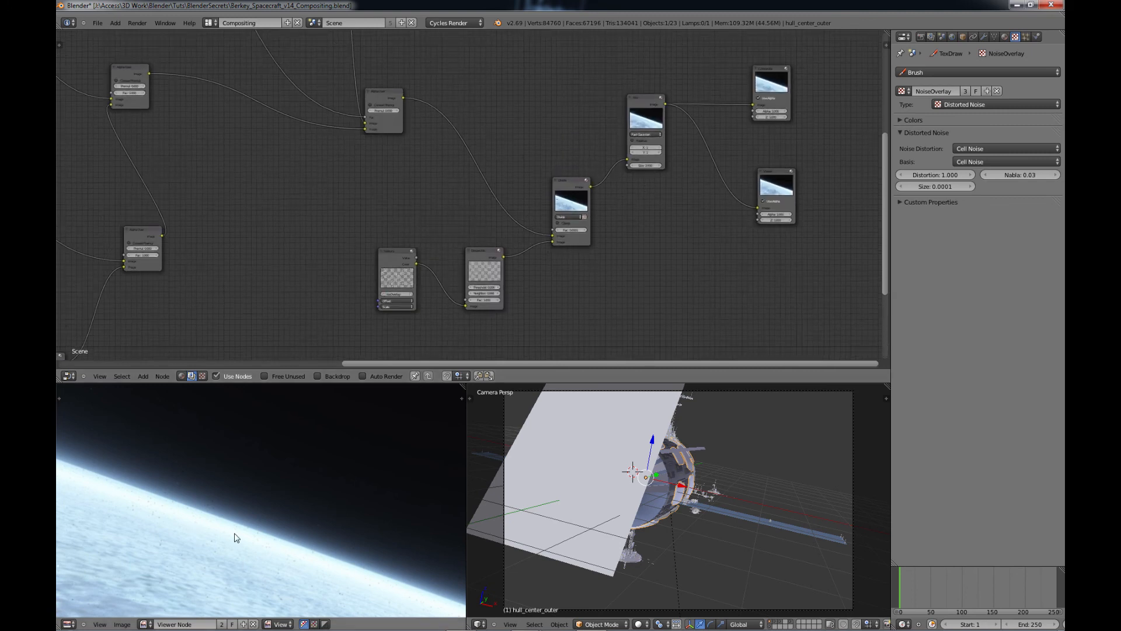
Inspect the noise specks over the planet's horizon and surface in the Viewer Node image at close and wide range.
middle_click_drag(232, 533, 282, 536)
scroll(272, 447, "up", 6)
scroll(281, 537, "down", 3)
scroll(282, 532, "up", 3)
middle_click_drag(301, 454, 246, 602)
middle_click_drag(274, 527, 233, 552)
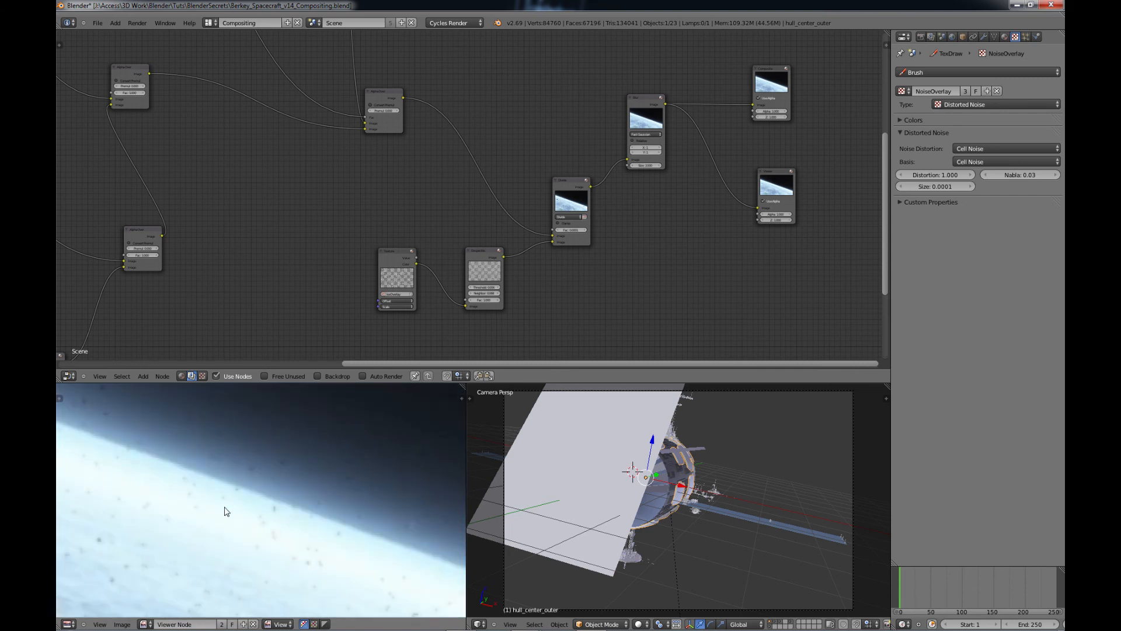
scroll(160, 499, "down", 2)
middle_click_drag(149, 492, 341, 394)
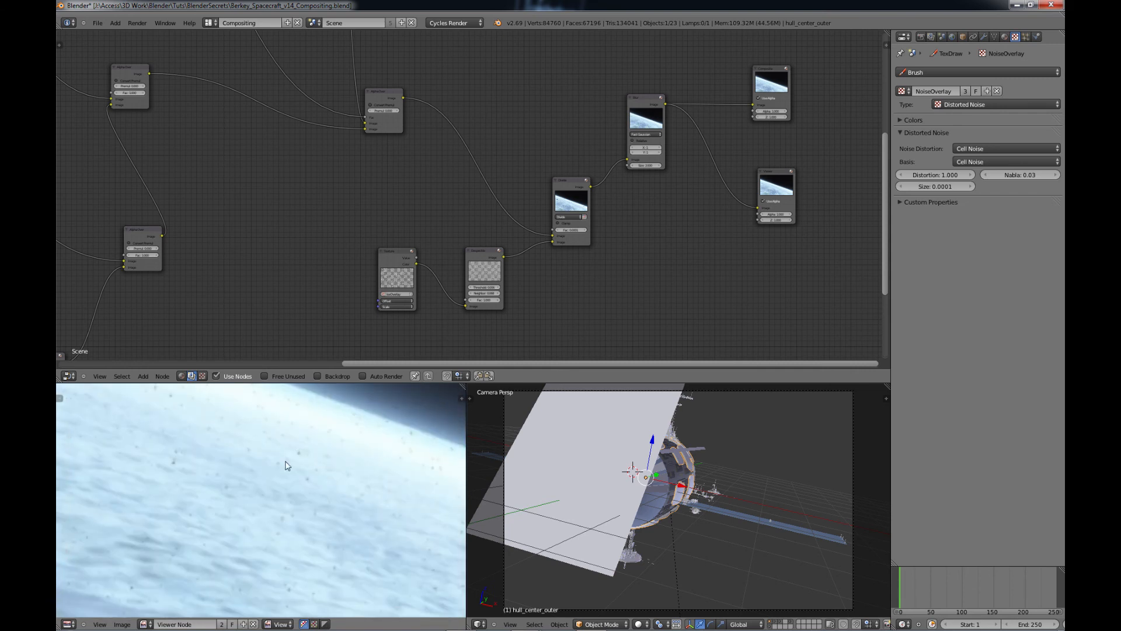
scroll(285, 462, "down", 3)
scroll(286, 470, "up", 3)
scroll(232, 454, "down", 3)
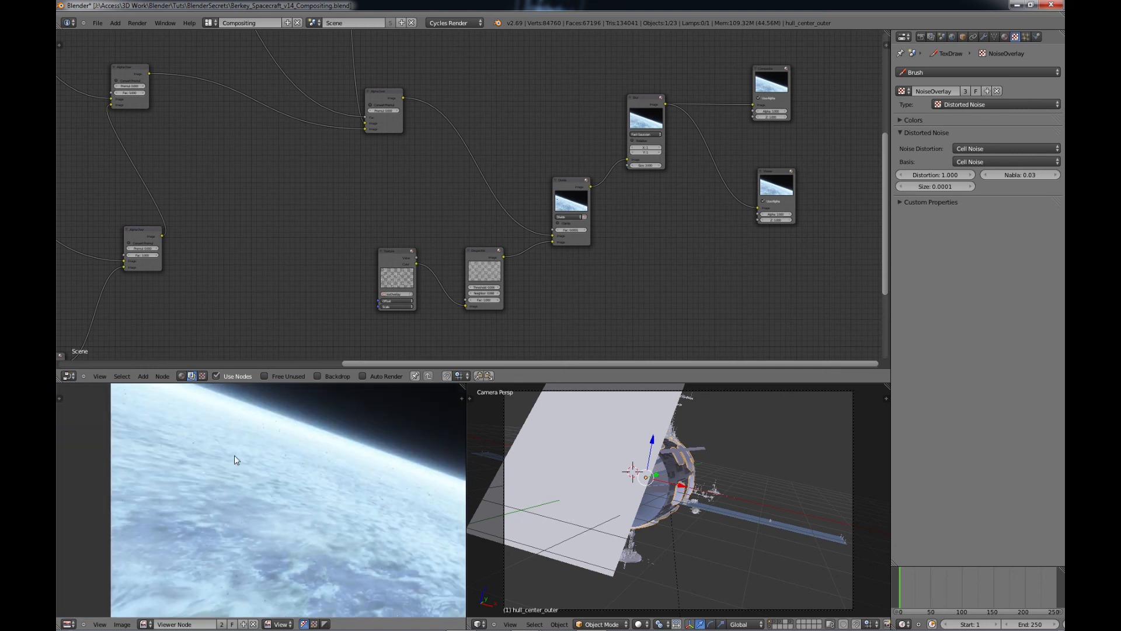
scroll(380, 475, "up", 2)
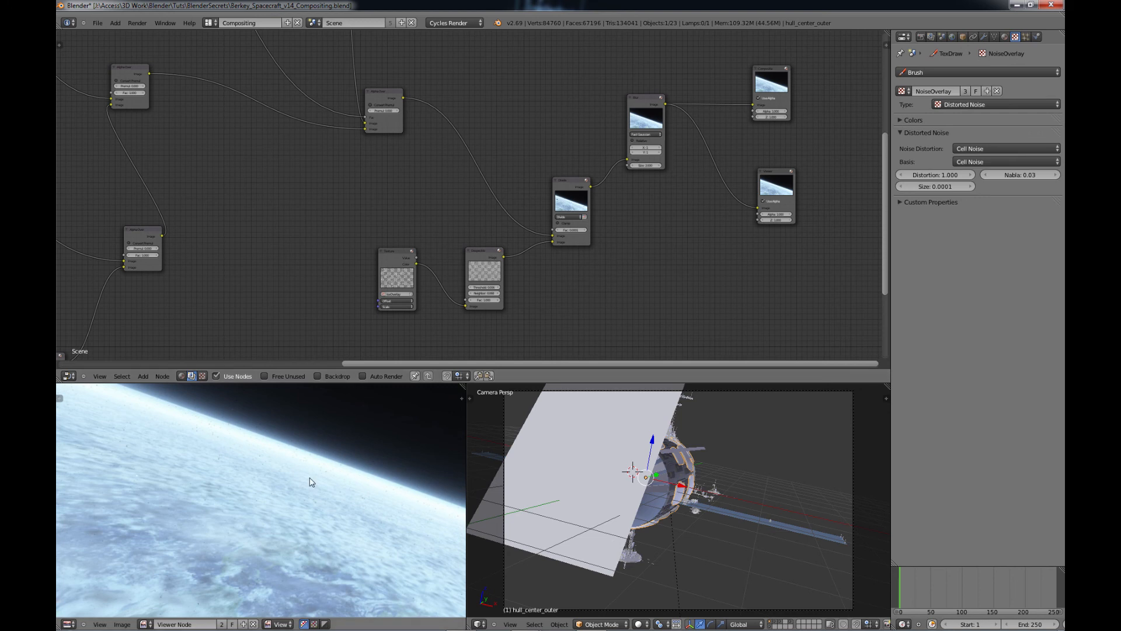
middle_click_drag(312, 475, 286, 472)
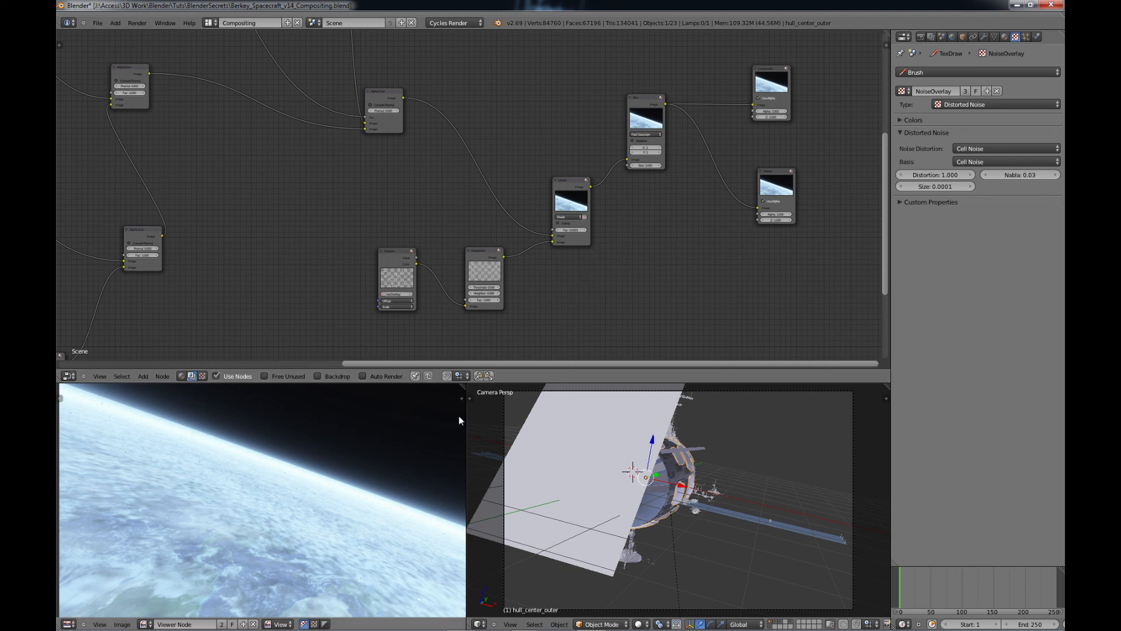
Examine the Threshold, Neighbor and Fac settings of the Despeckle node between the final NoiseOverlay texture and its Divide node.
scroll(598, 257, "down", 1)
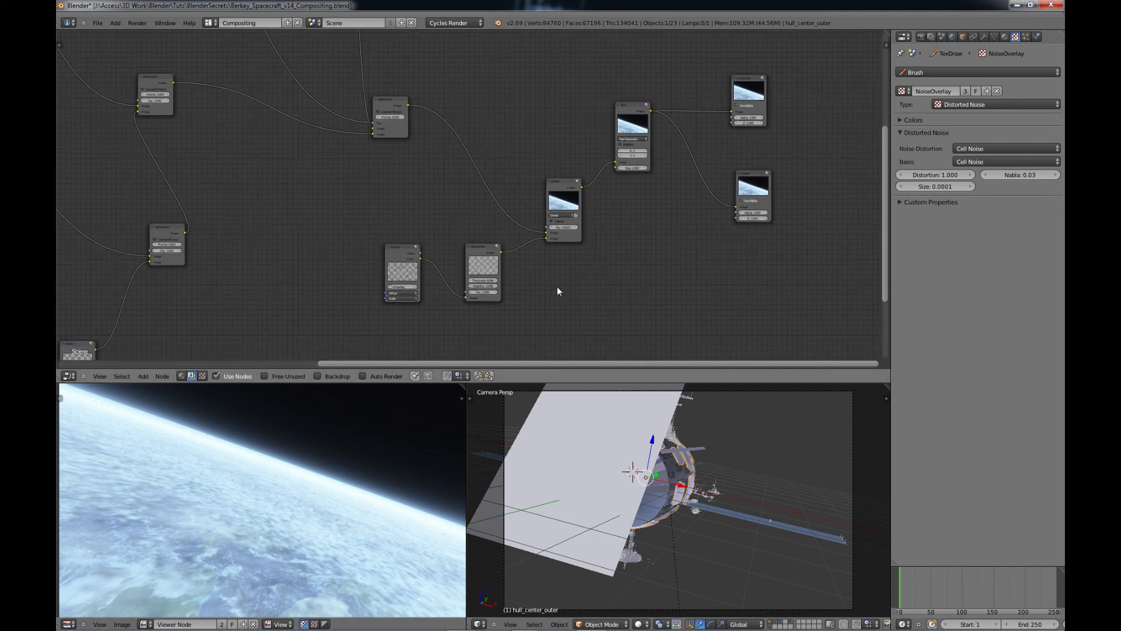
scroll(557, 290, "up", 5)
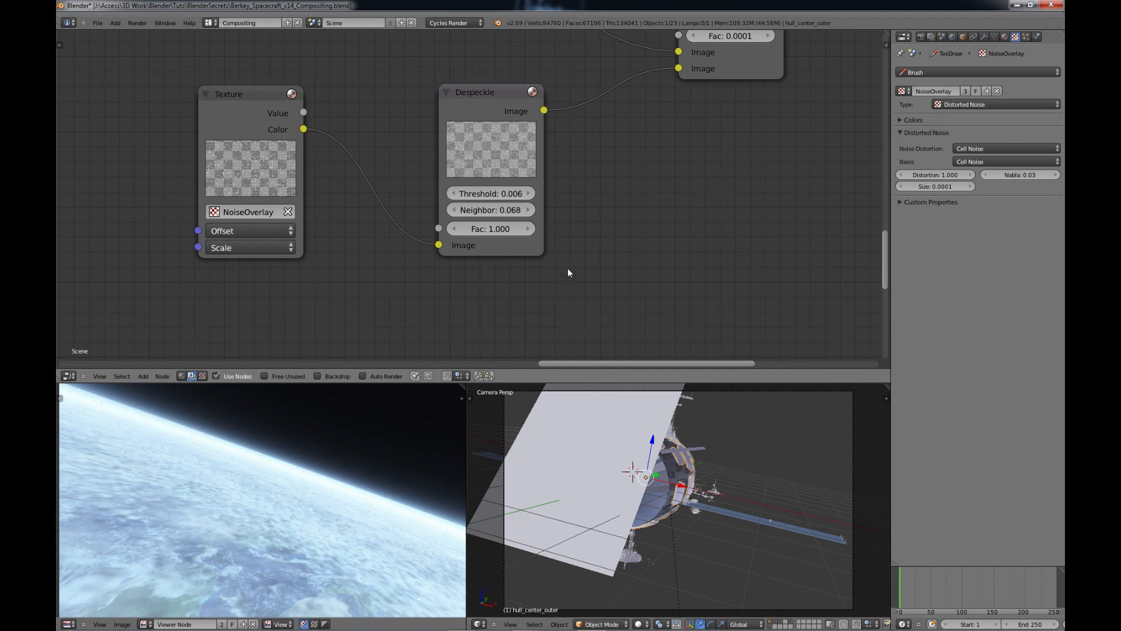
scroll(567, 272, "up", 3)
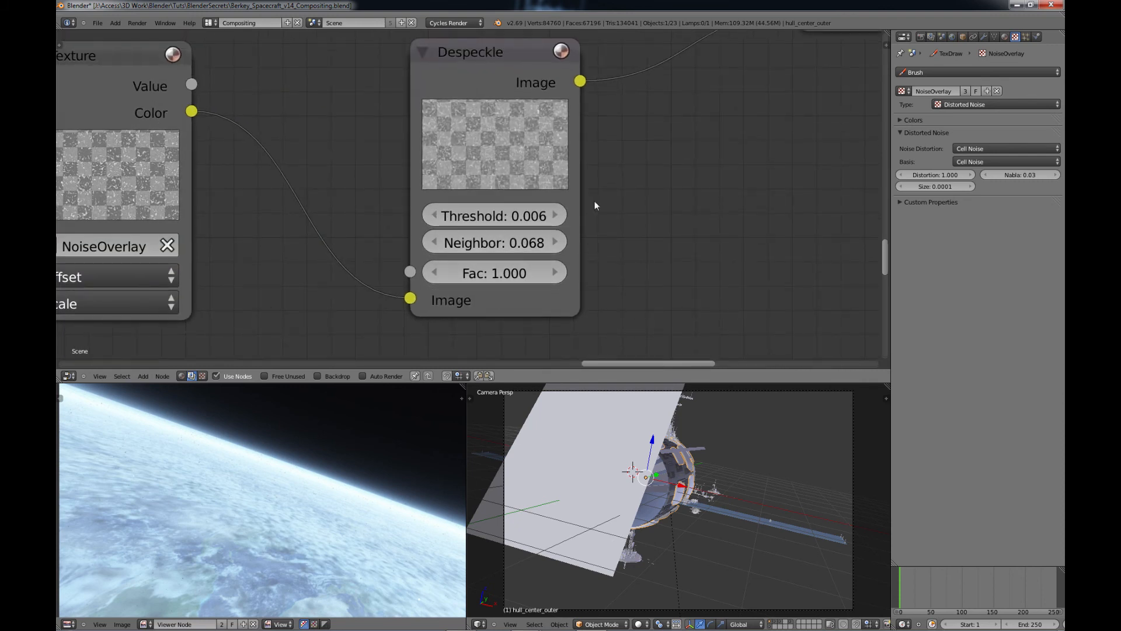
scroll(576, 158, "down", 4)
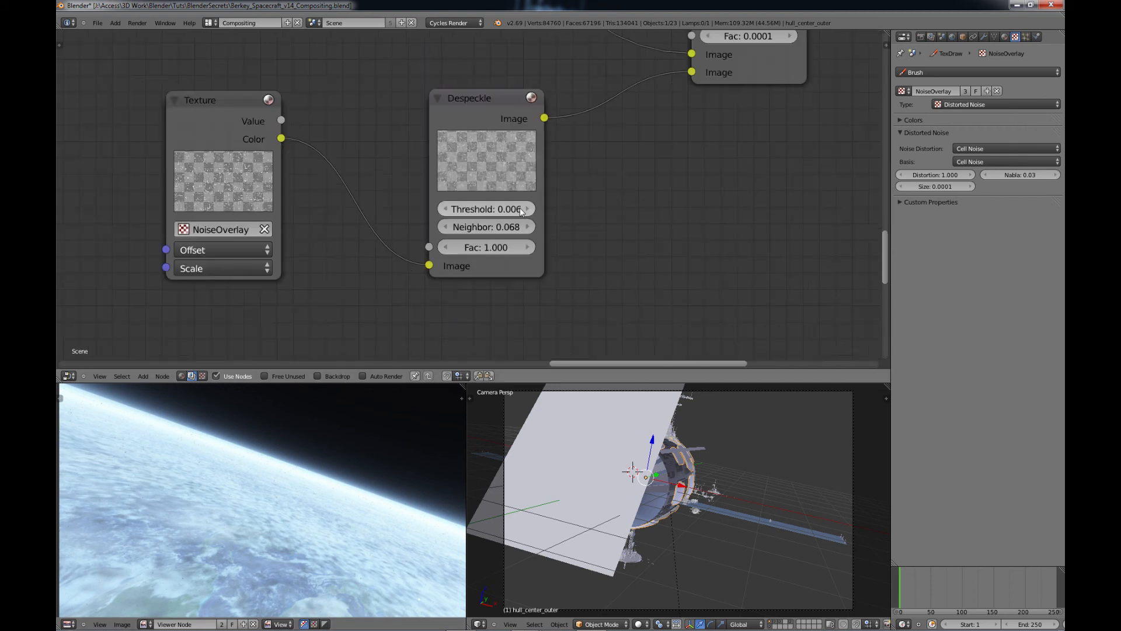
scroll(576, 158, "down", 3)
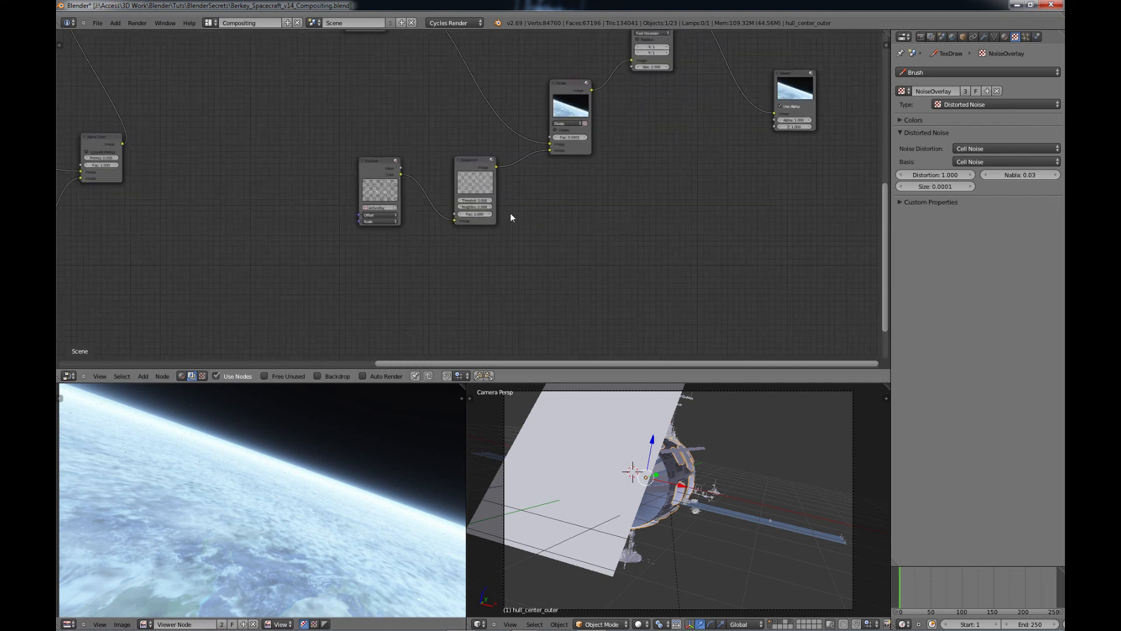
scroll(511, 217, "up", 3)
scroll(512, 217, "up", 3)
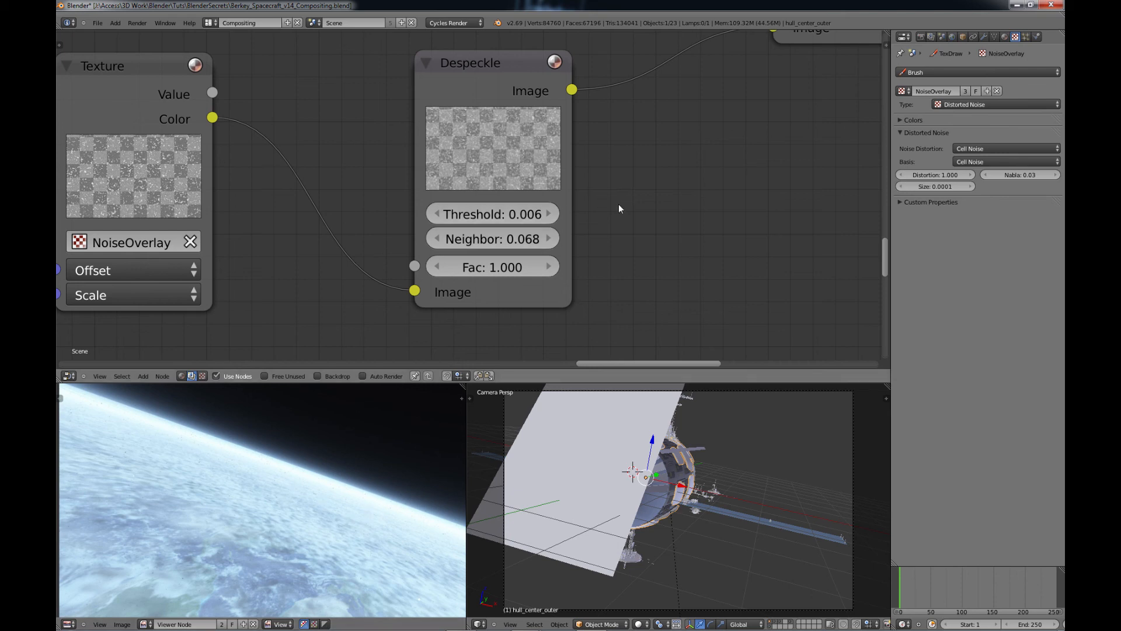
scroll(620, 205, "down", 2)
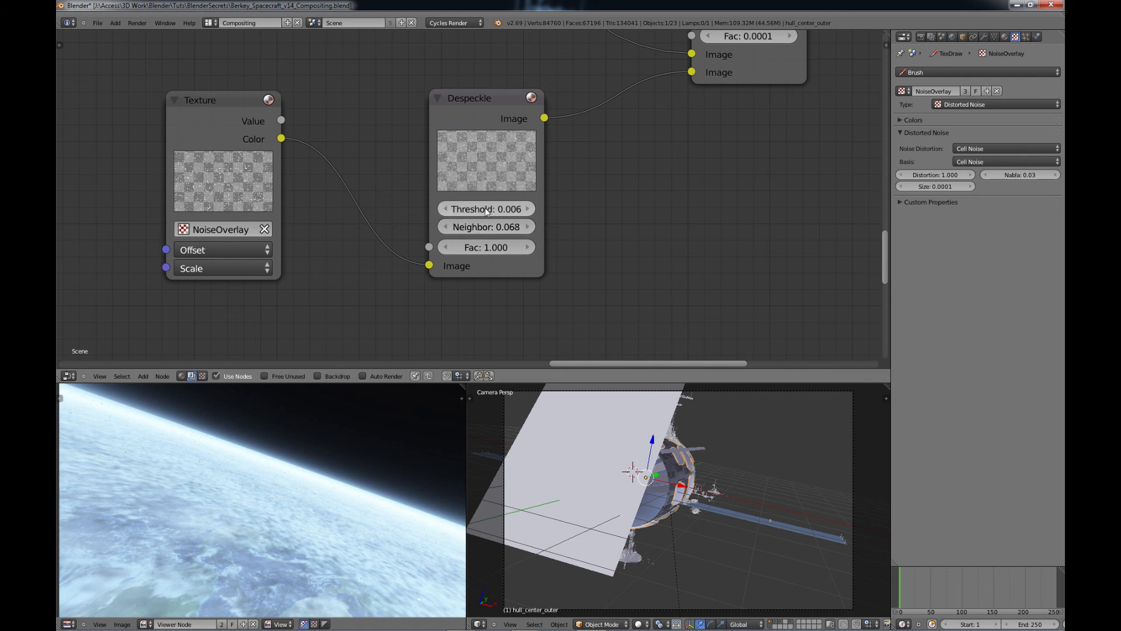
scroll(341, 247, "down", 2)
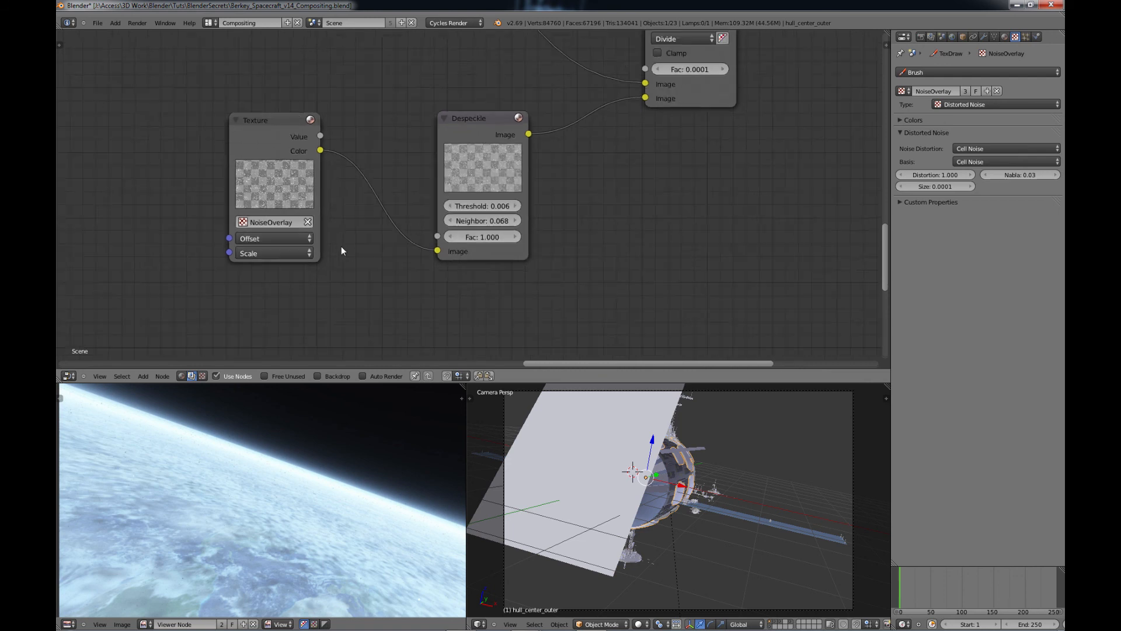
middle_click_drag(263, 257, 358, 259)
scroll(359, 259, "down", 2)
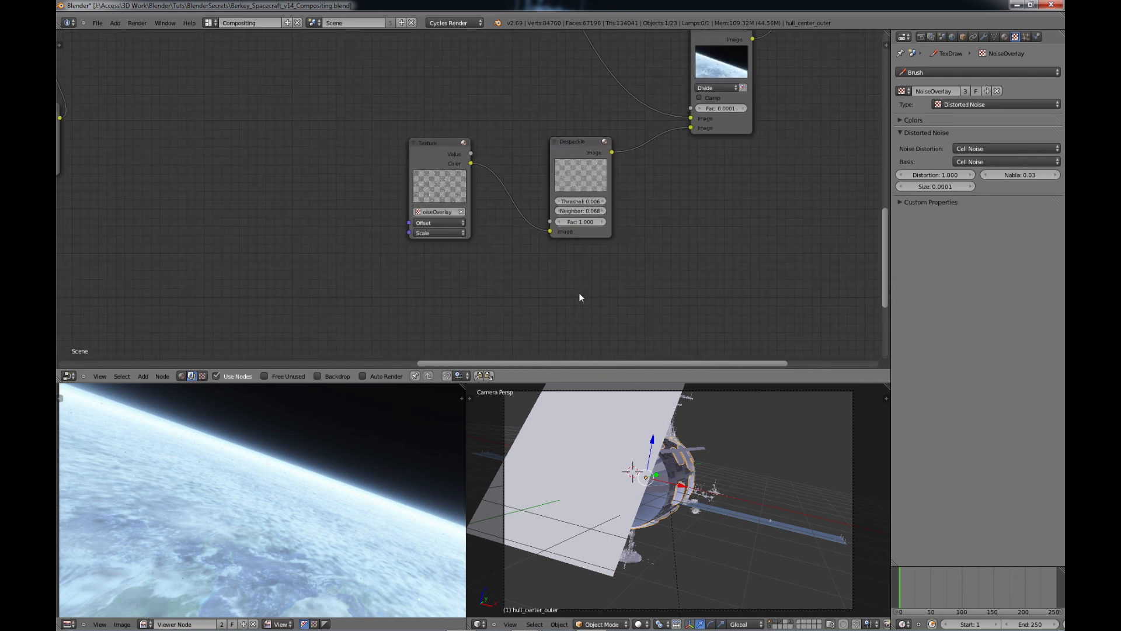
scroll(614, 203, "down", 1)
middle_click_drag(530, 155, 480, 182)
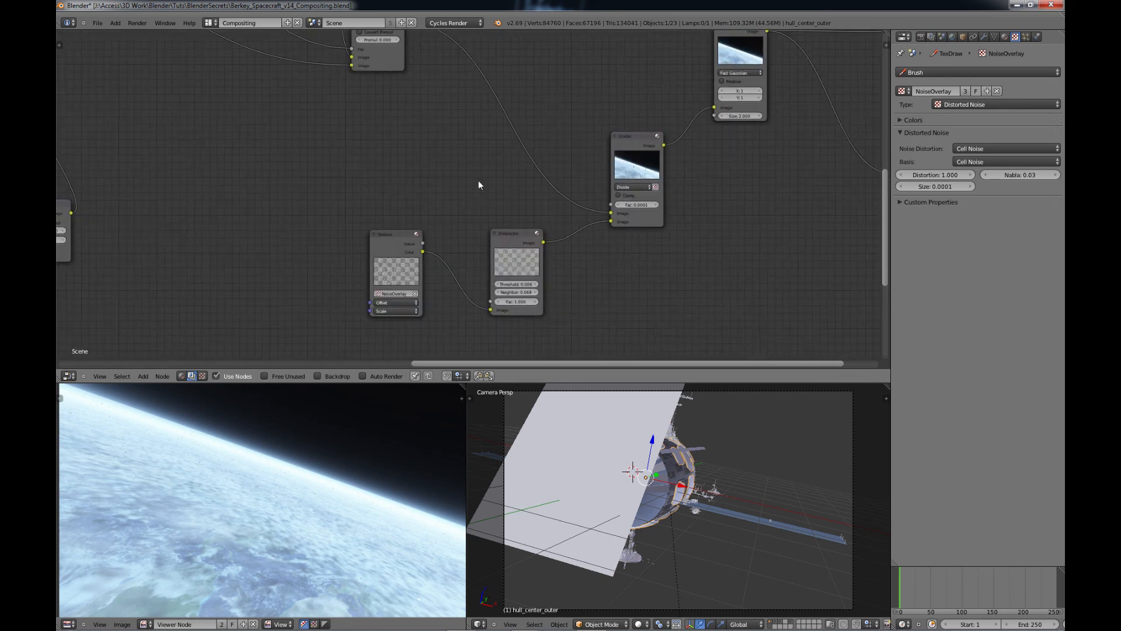
Switch from the compositing workspace to the Default screen layout.
scroll(633, 258, "down", 5)
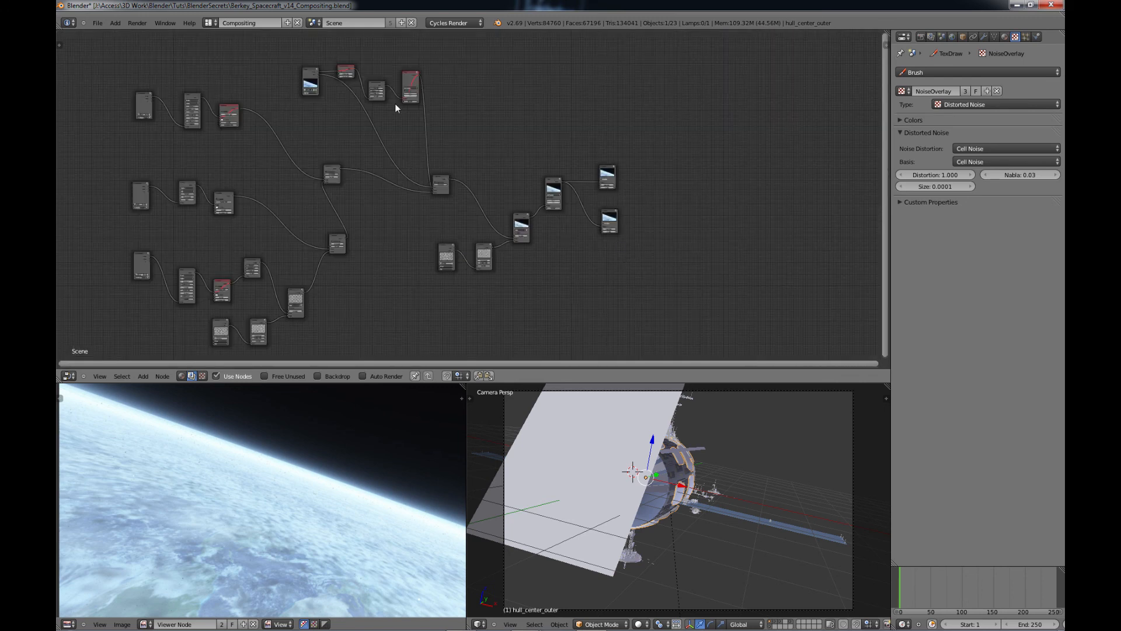
left_click(208, 23)
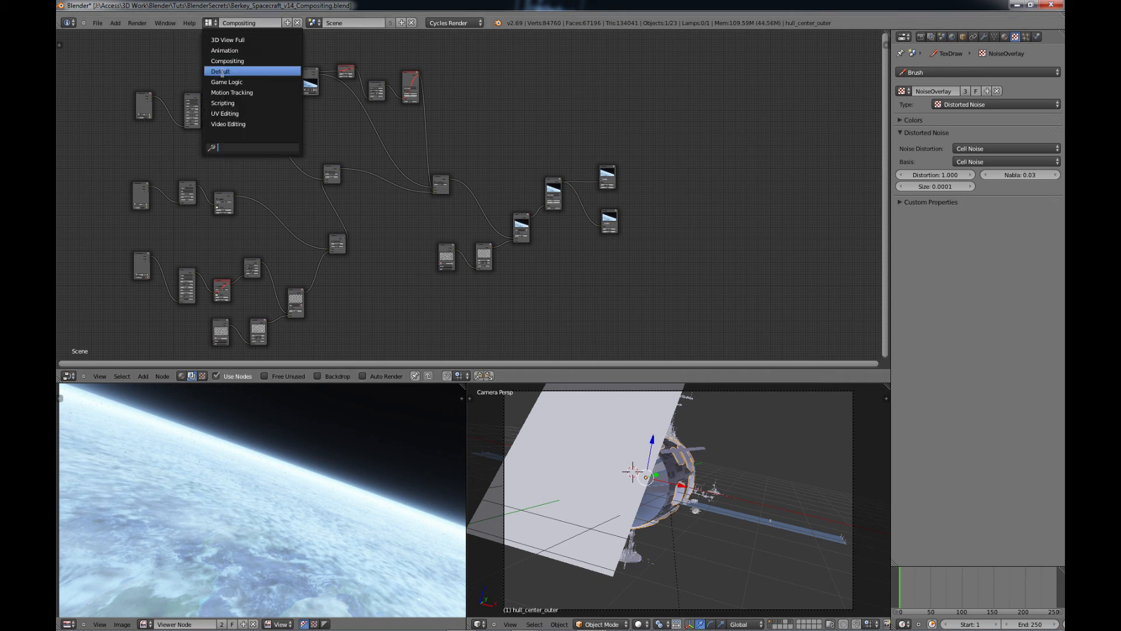
left_click(222, 71)
Select the camera framing the spacecraft and display the camera view in wireframe.
scroll(690, 442, "down", 2)
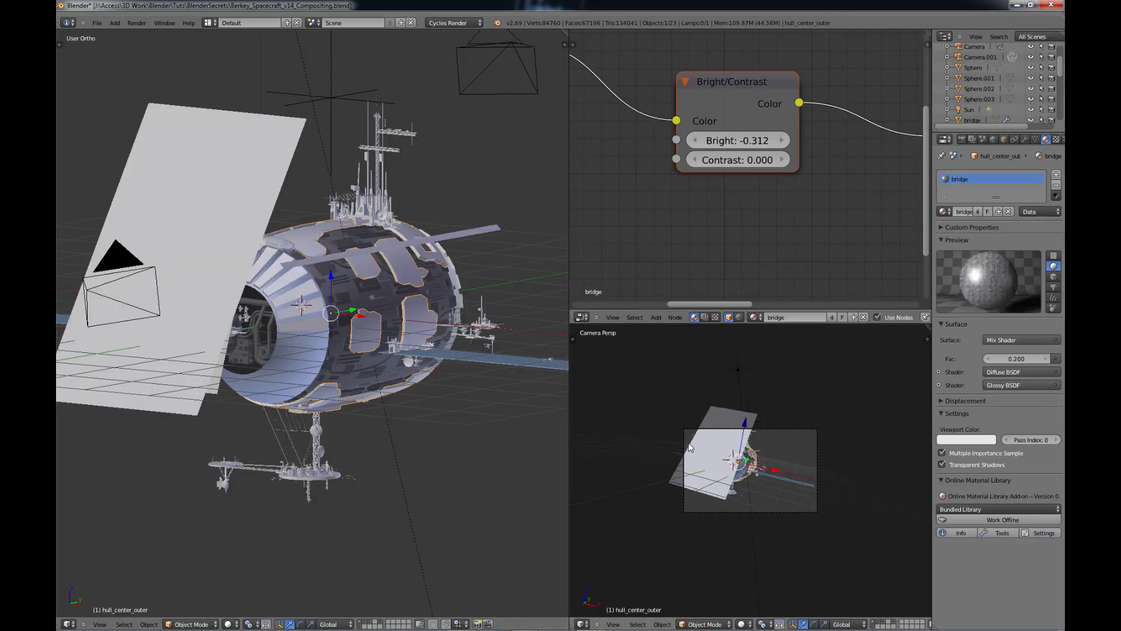
scroll(691, 441, "up", 5)
scroll(708, 436, "down", 5)
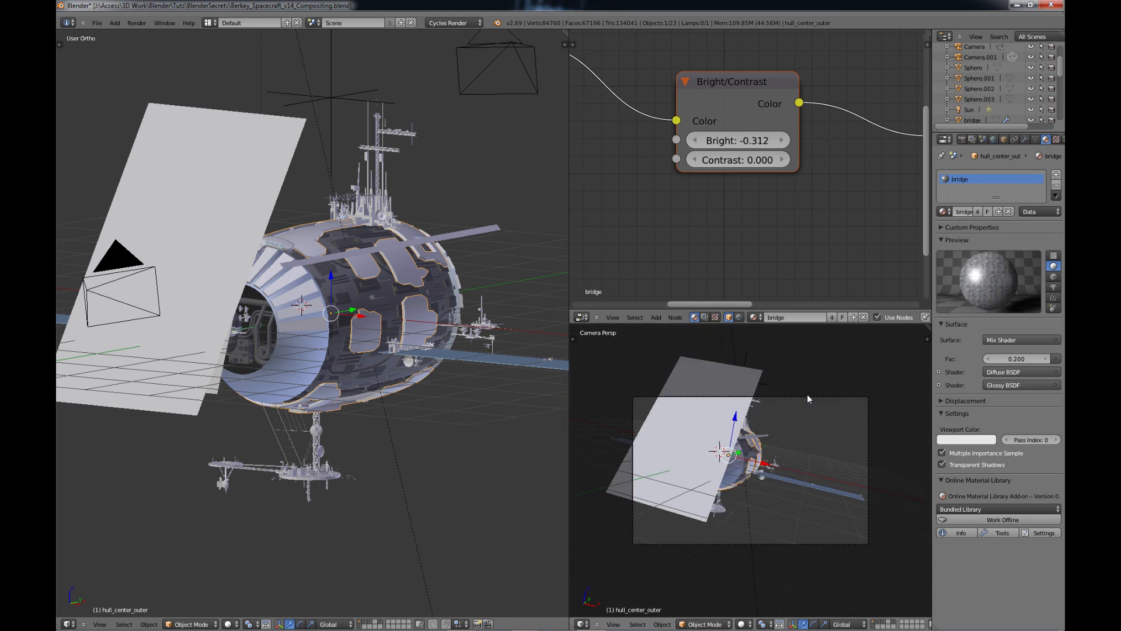
right_click(807, 395)
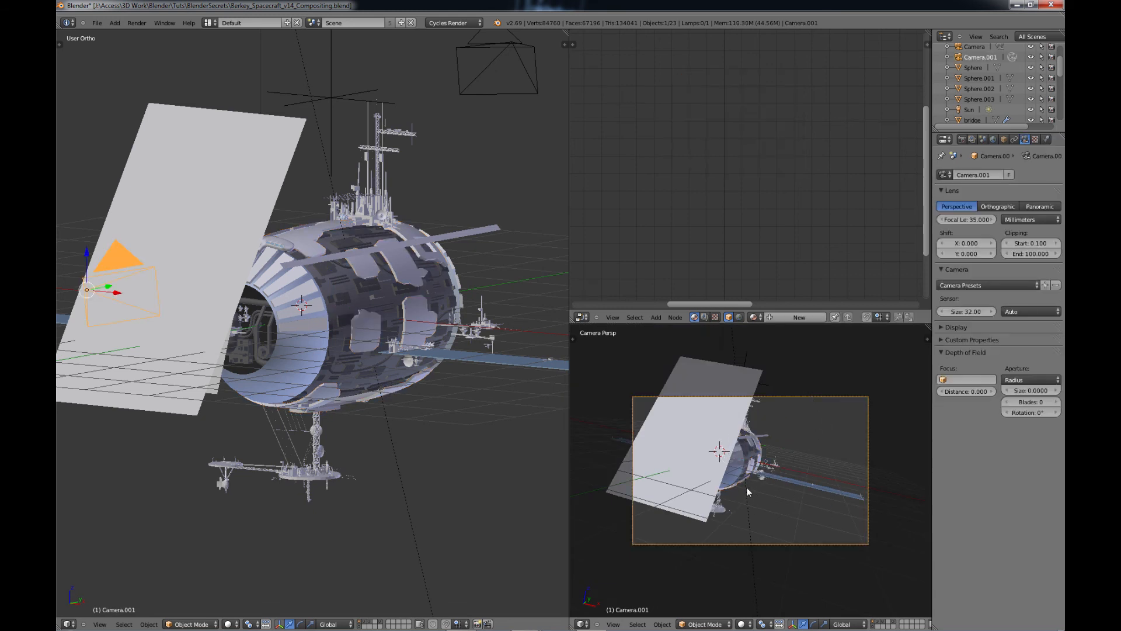
key("z")
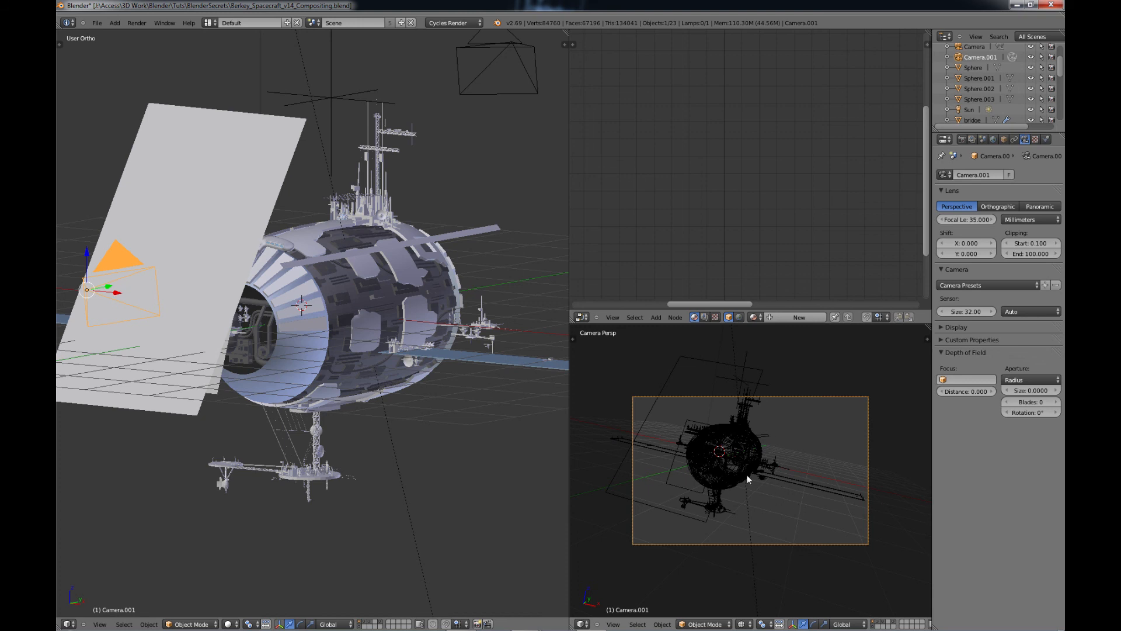
Pull the selected camera slightly back along its local Z axis in the enlarged camera view, and return that view to solid shading.
key("ctrl+Up")
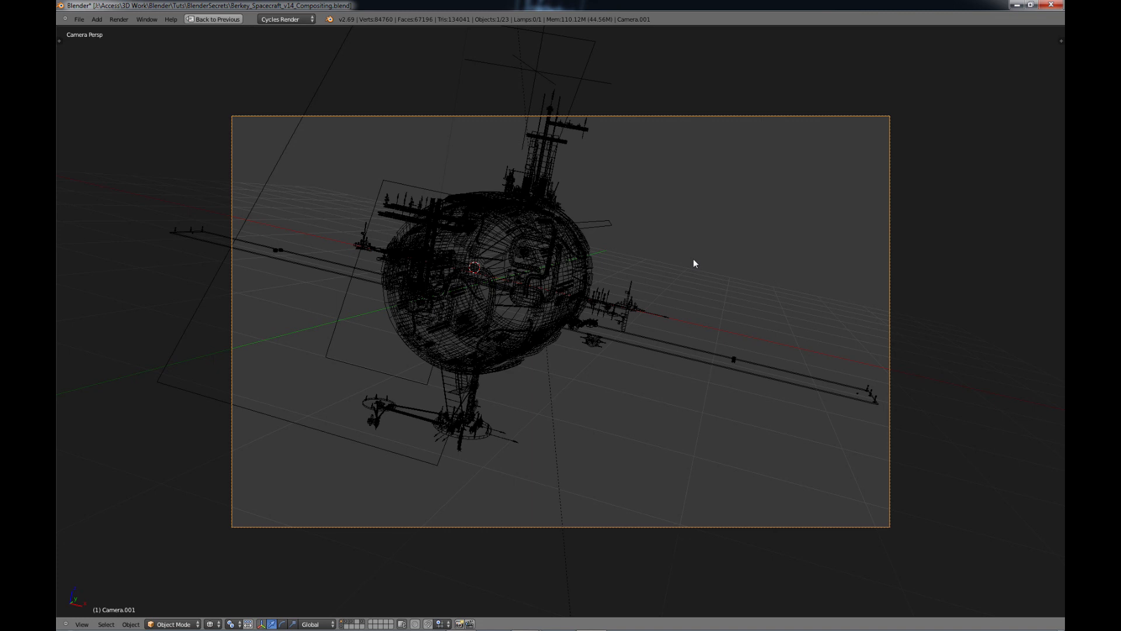
key("g")
key("z")
key("z")
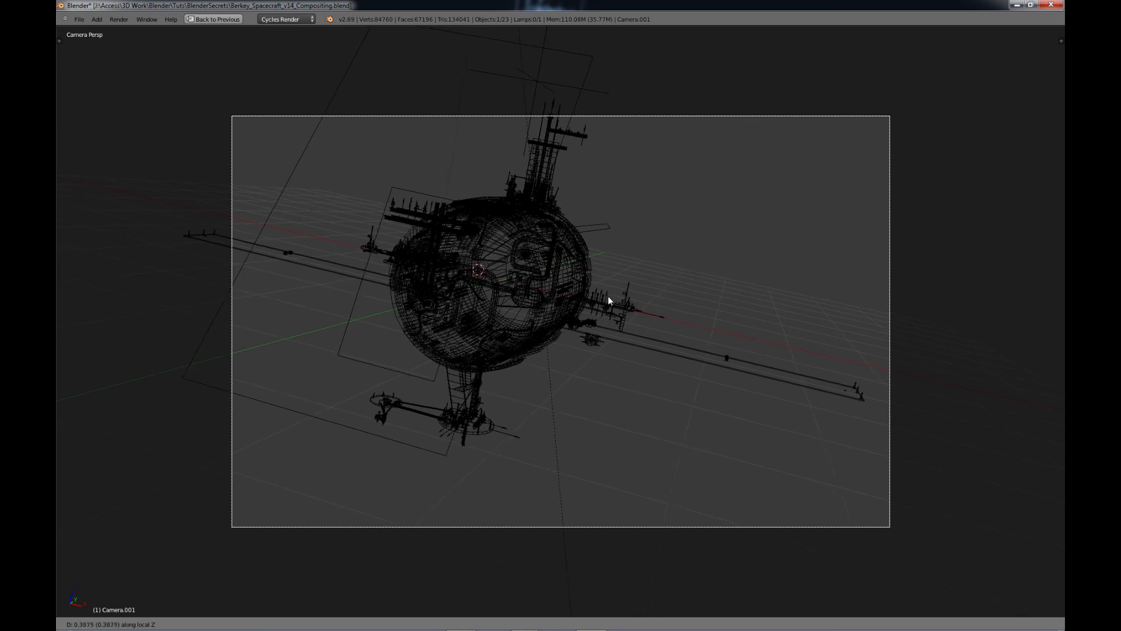
left_click(590, 300)
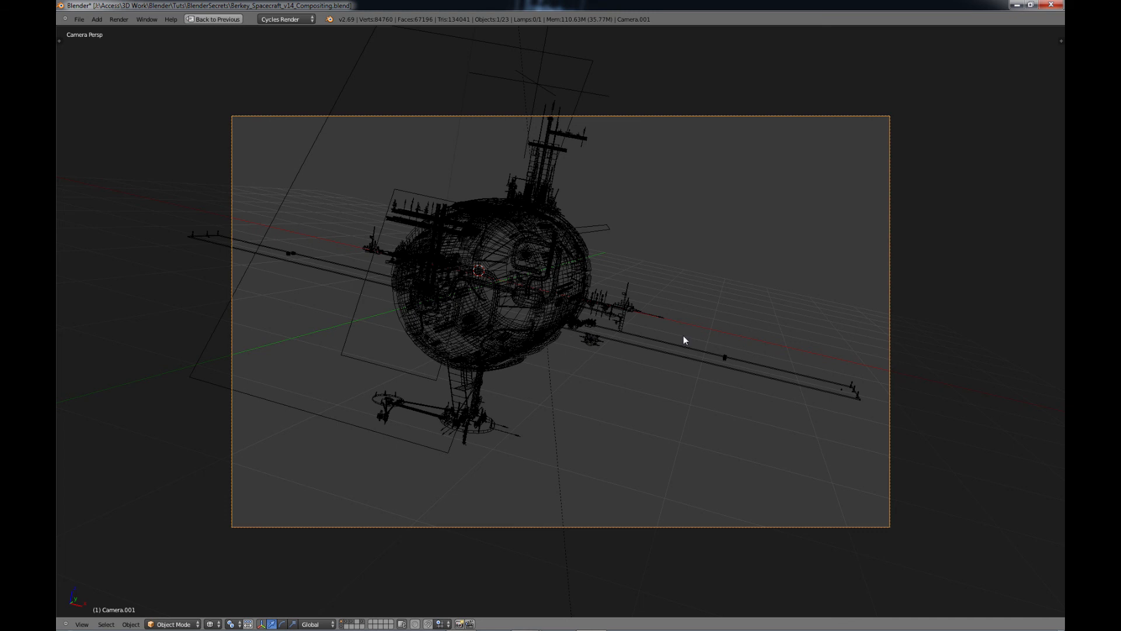
key("z")
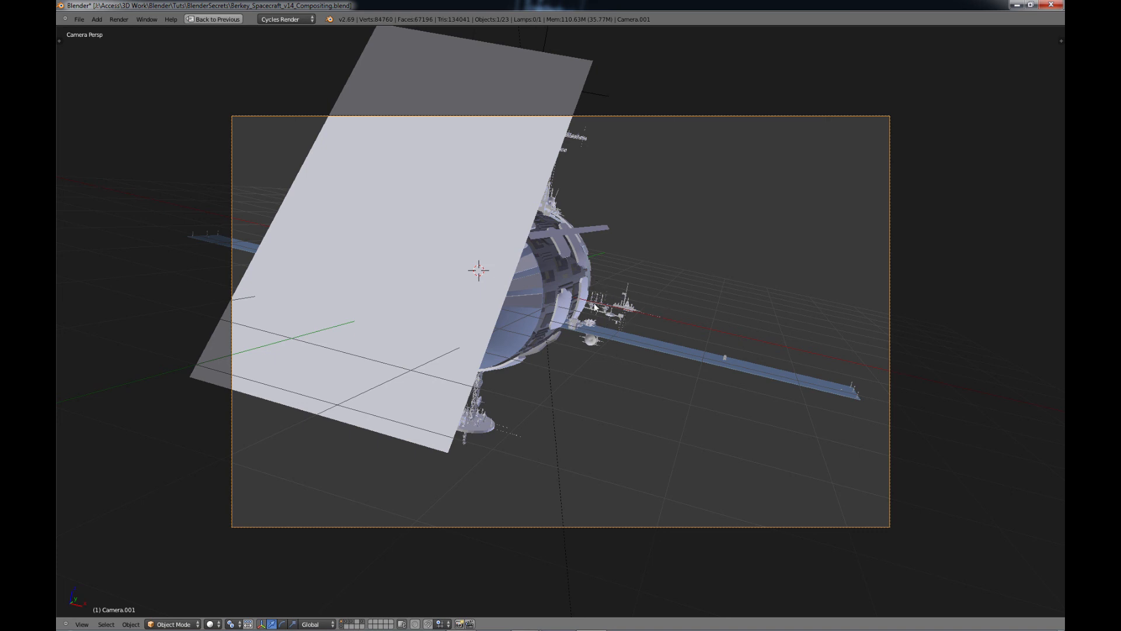
key("ctrl+Up")
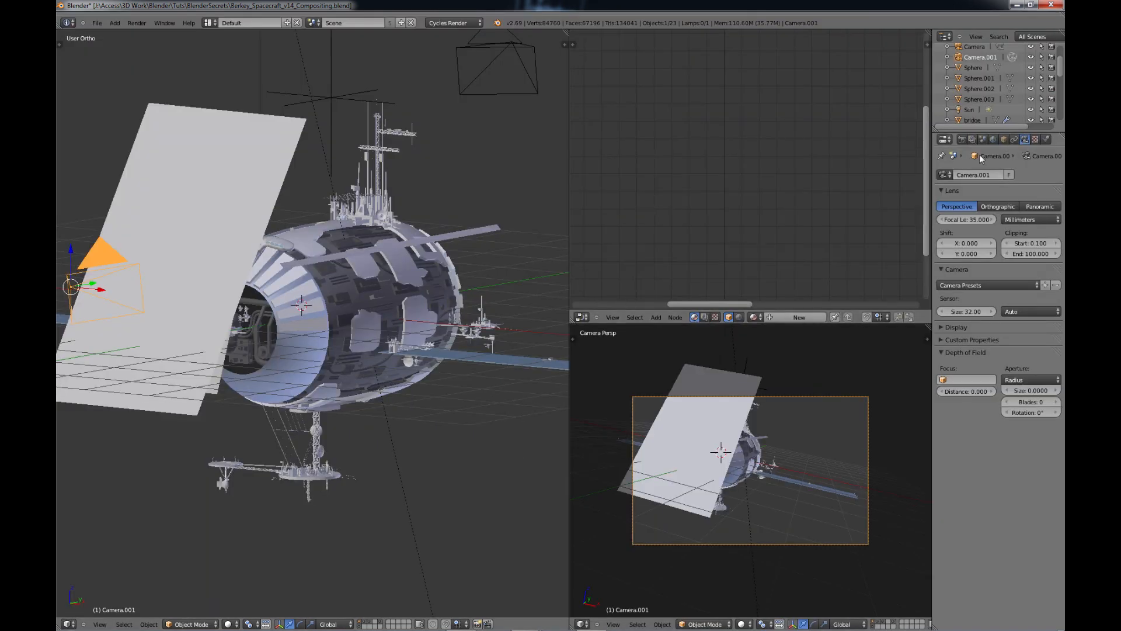
Apply the Full Global Illumination integrator preset to the scene's light paths in the render settings.
left_click(962, 140)
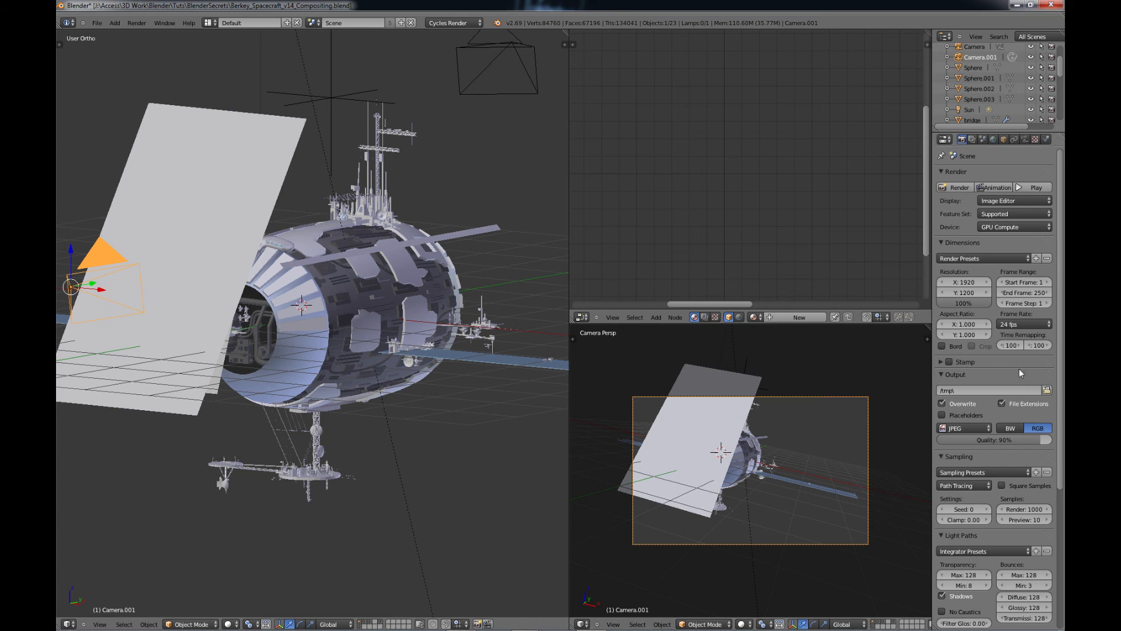
scroll(1019, 367, "down", 5)
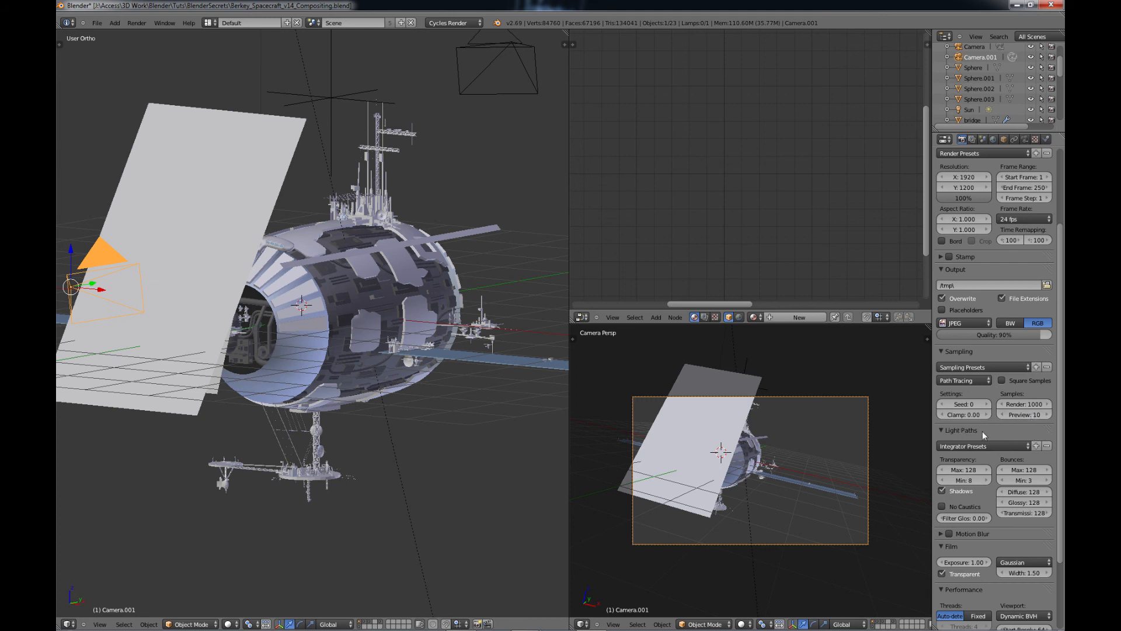
left_click(990, 446)
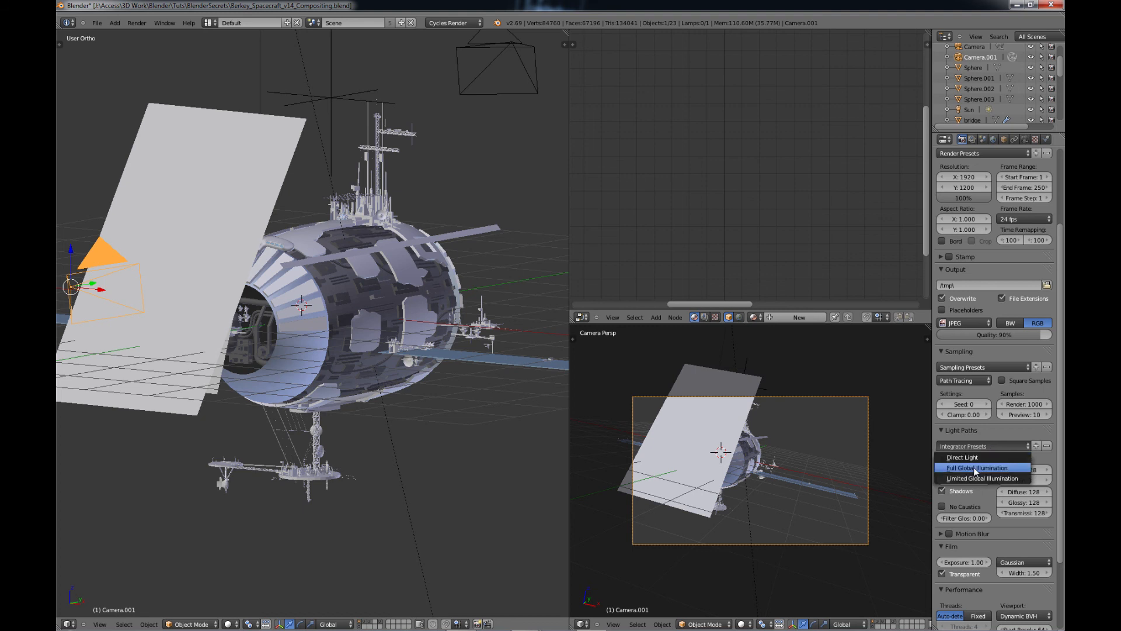
left_click(973, 467)
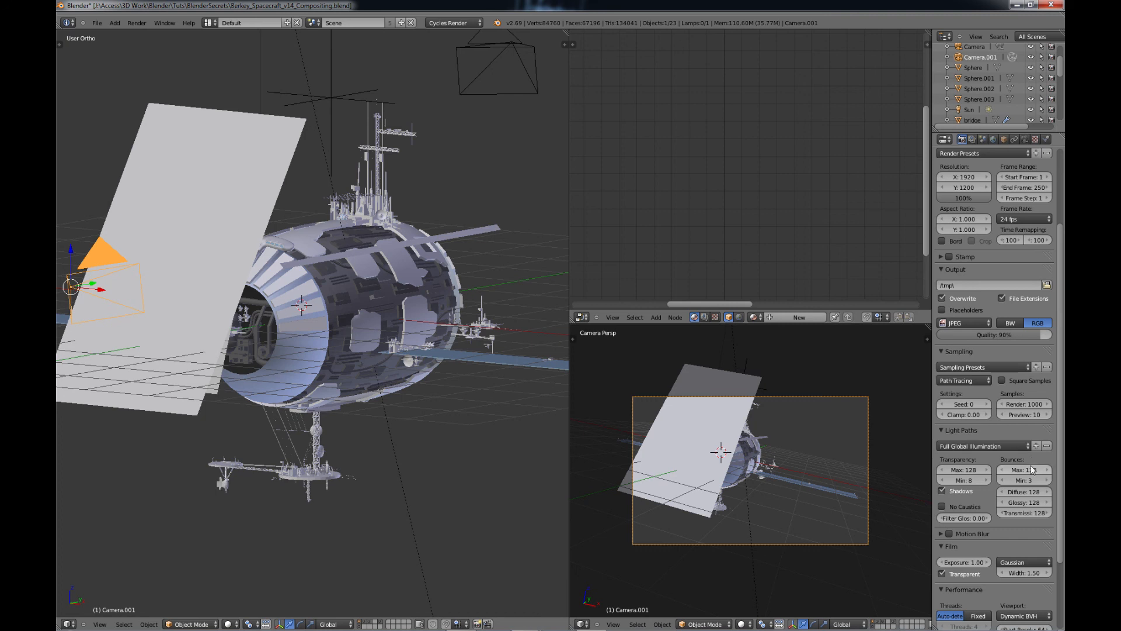
Examine the film's pixel filter width and expand the Motion Blur settings.
scroll(1030, 475, "down", 4)
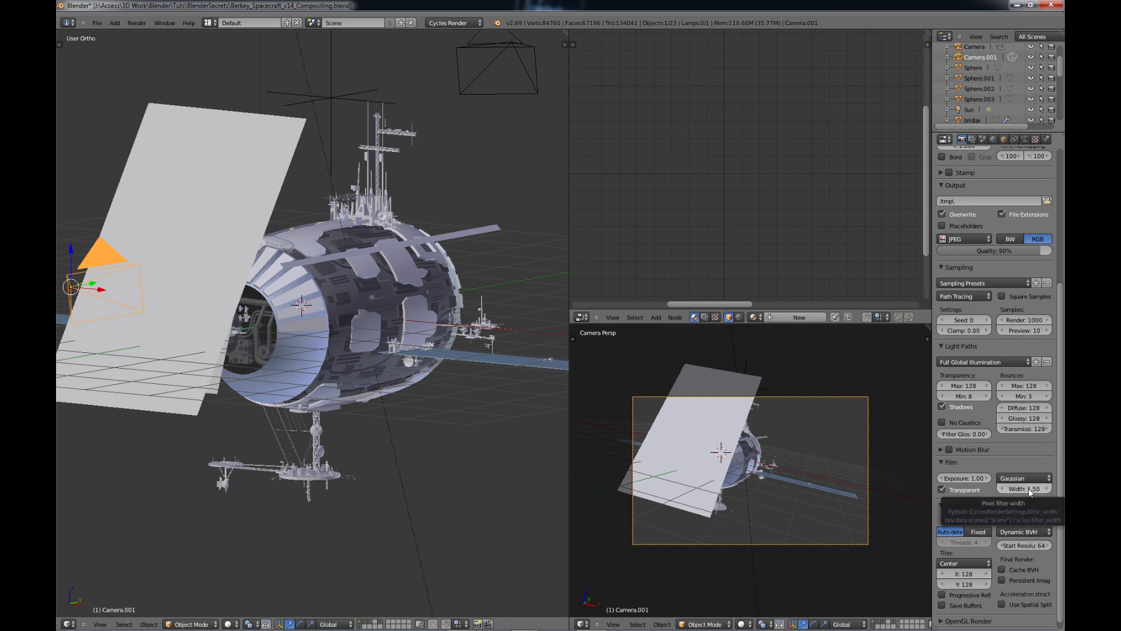
left_click_drag(1029, 488, 962, 491)
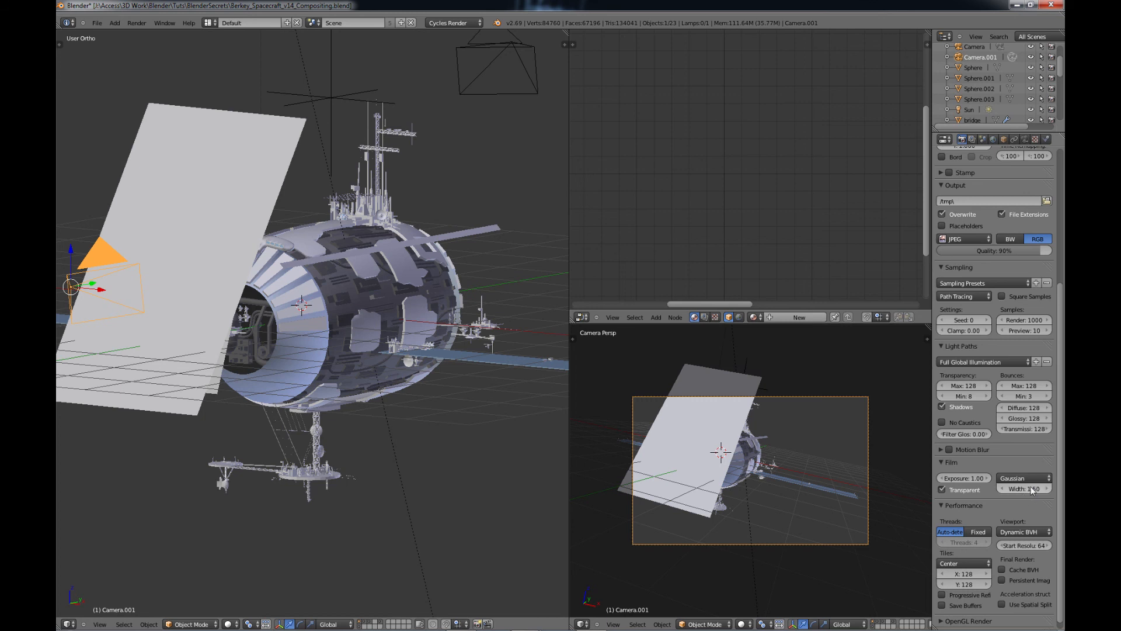
left_click(1020, 453)
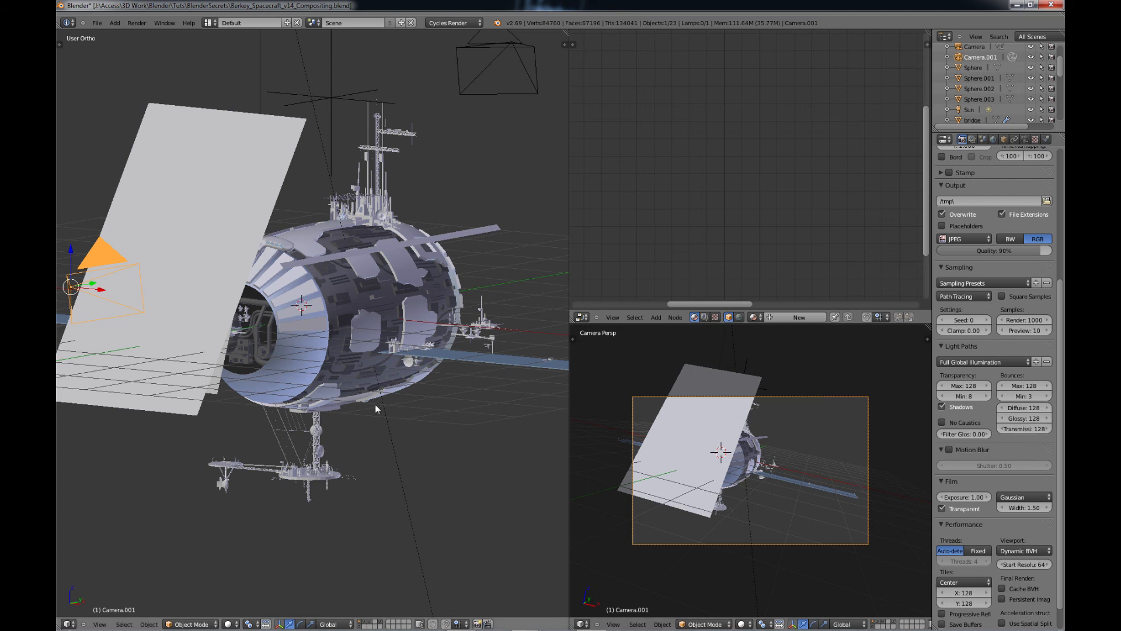
Save the scene over the existing file Berkey_Spacecraft_v14_Compositing.blend.
key("ctrl+s")
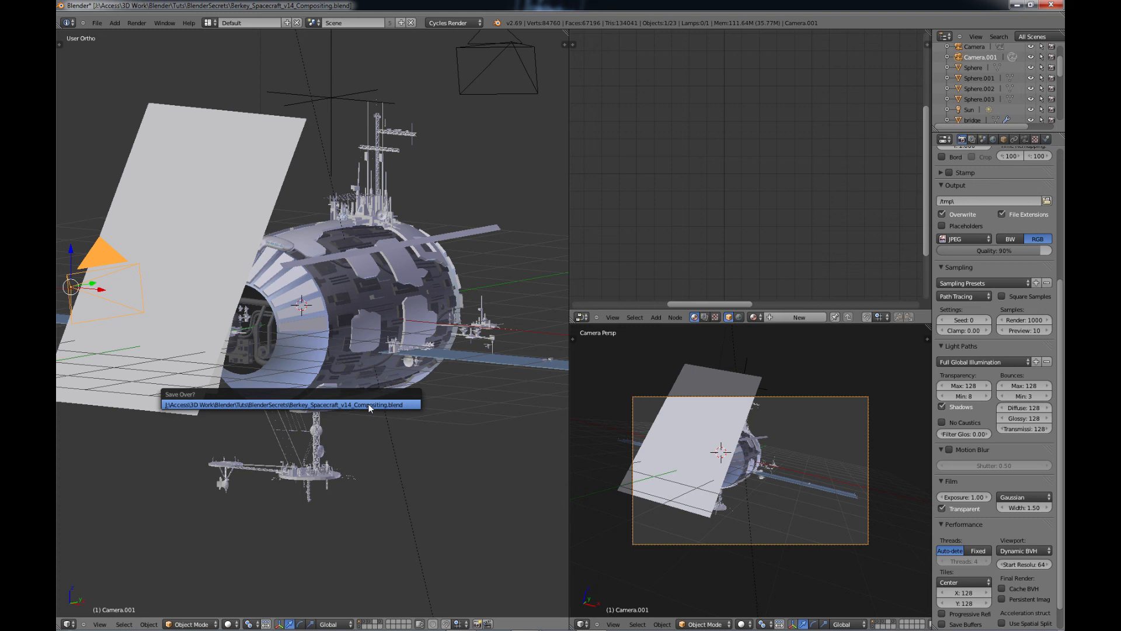
left_click(369, 404)
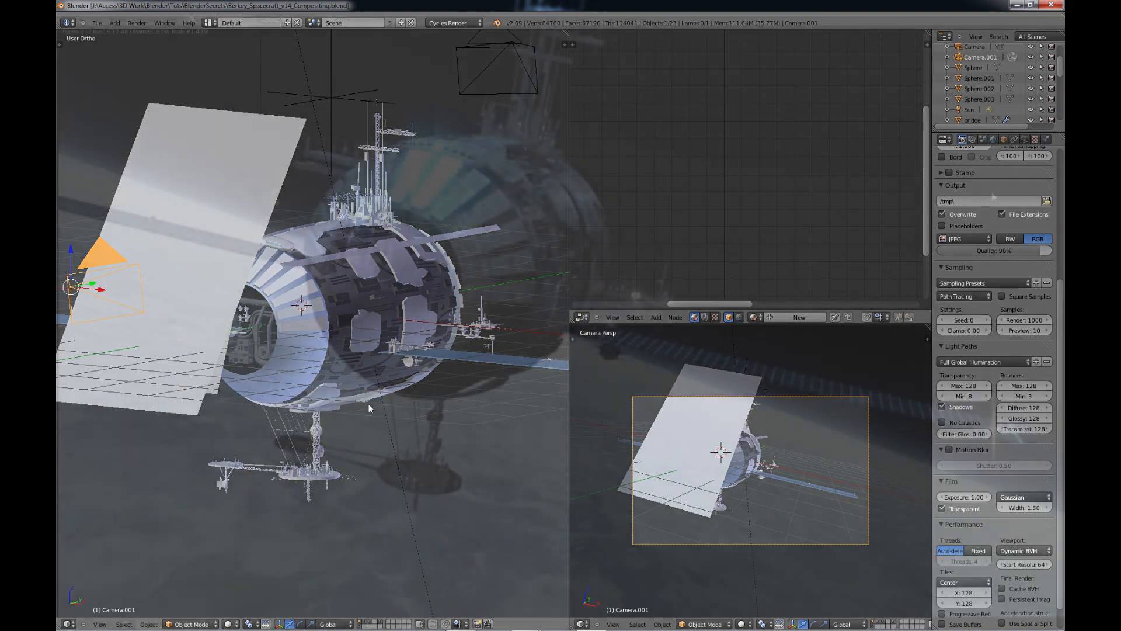